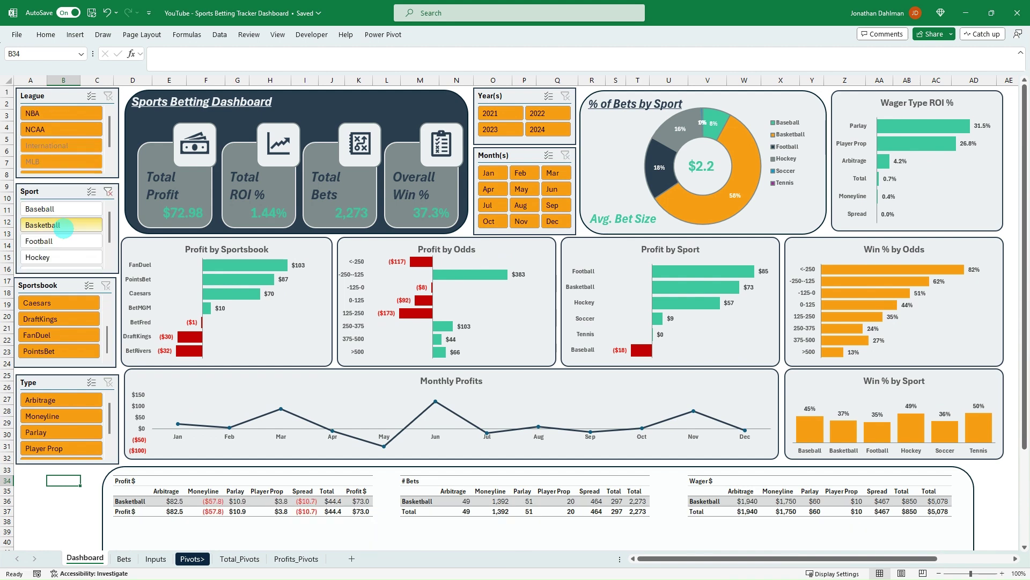
Clear the dashboard's Sport filter and look through the Bets and Inputs sheets
{"action": "left_click", "coordinate": [108, 192]}
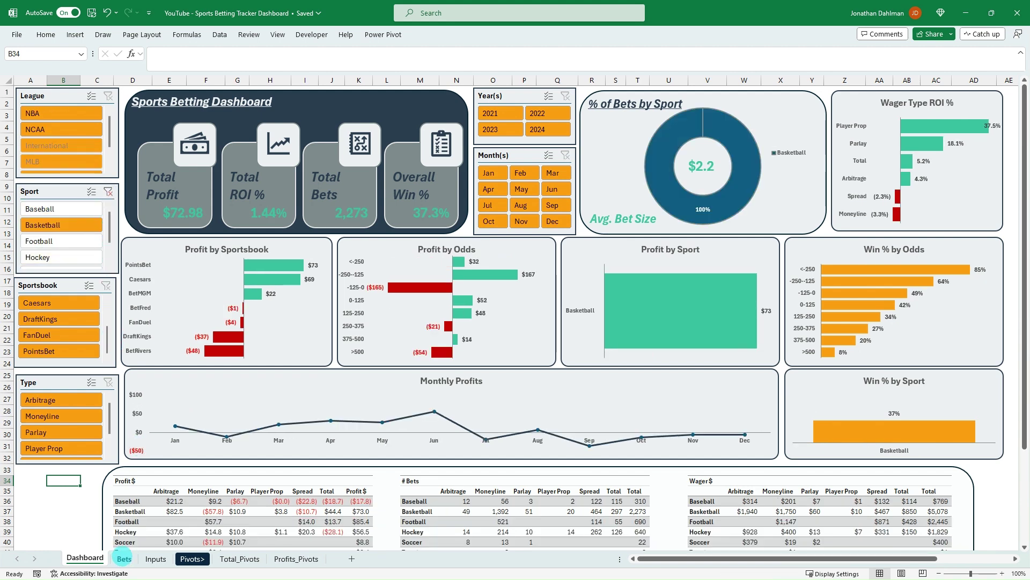
{"action": "left_click", "coordinate": [124, 558]}
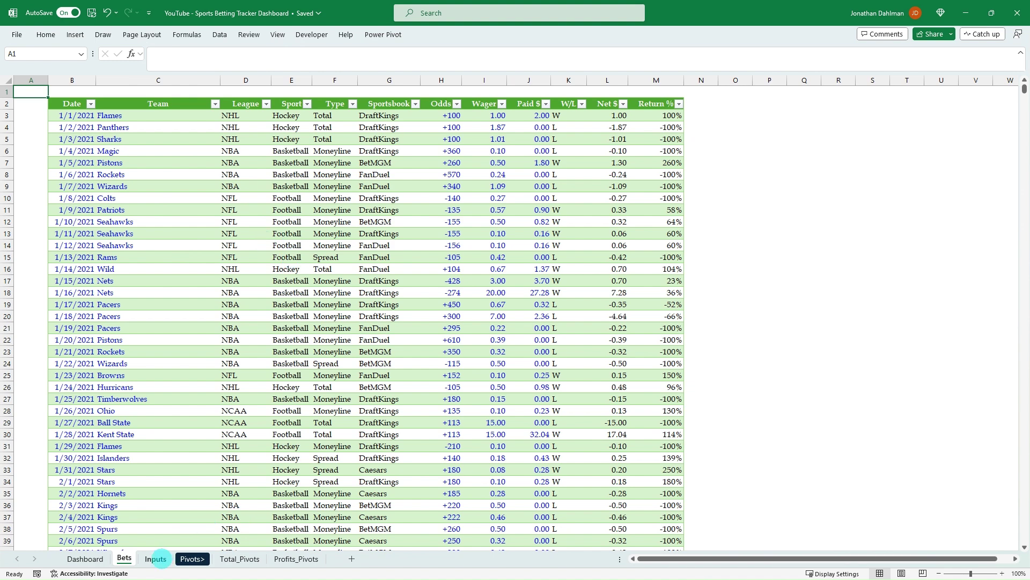
{"action": "left_click", "coordinate": [155, 559]}
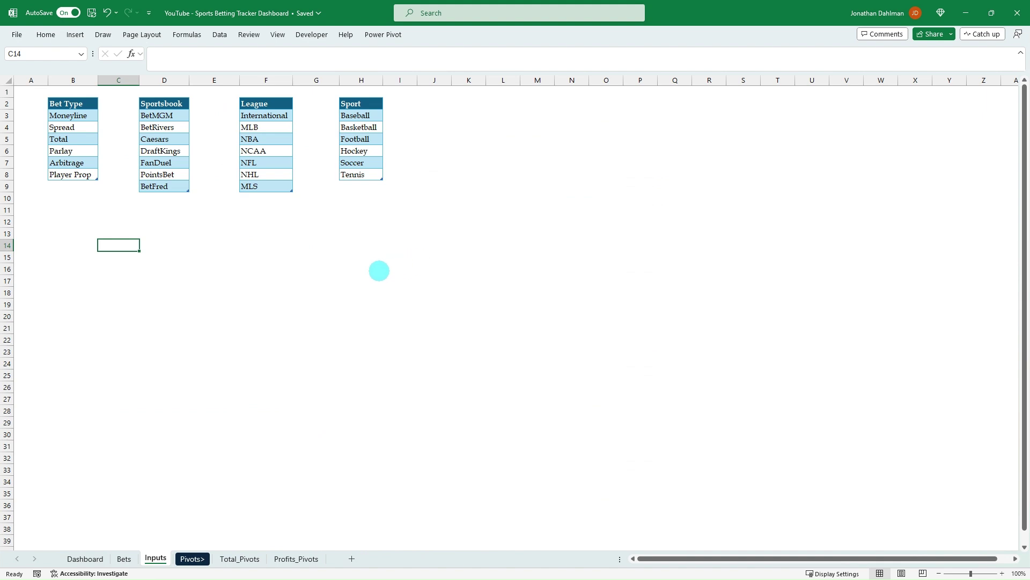
{"action": "left_click", "coordinate": [124, 558]}
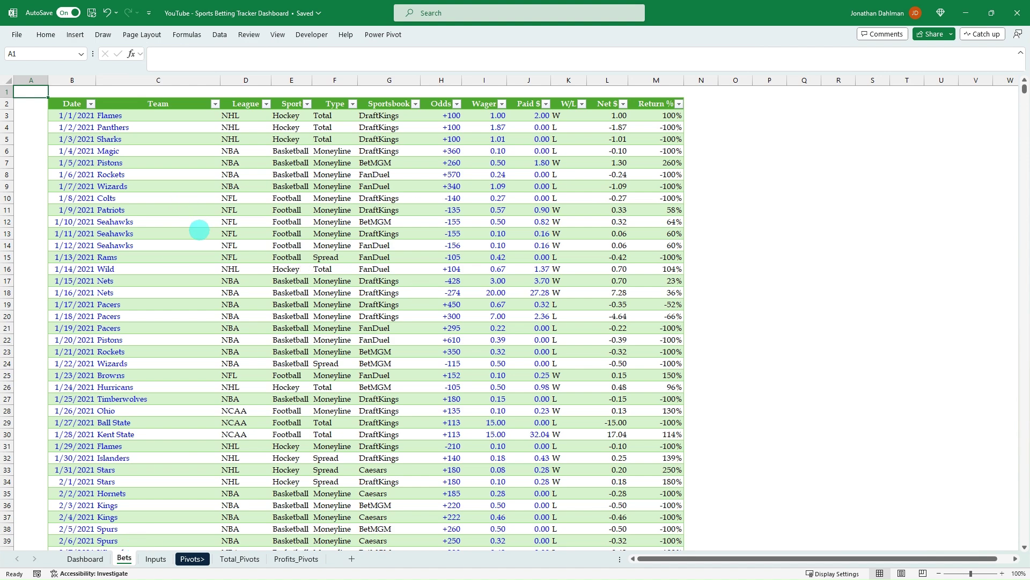
Examine the bet log's Team, Odds, Wager and Paid $ columns on the Bets sheet and compare them with the Dashboard
{"action": "left_click", "coordinate": [164, 174]}
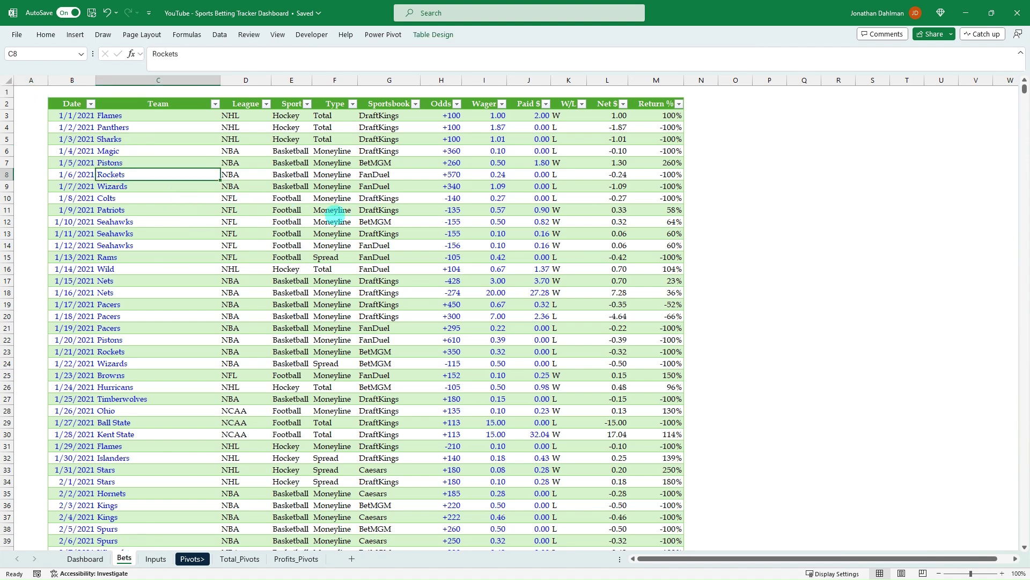
{"action": "left_click", "coordinate": [448, 128]}
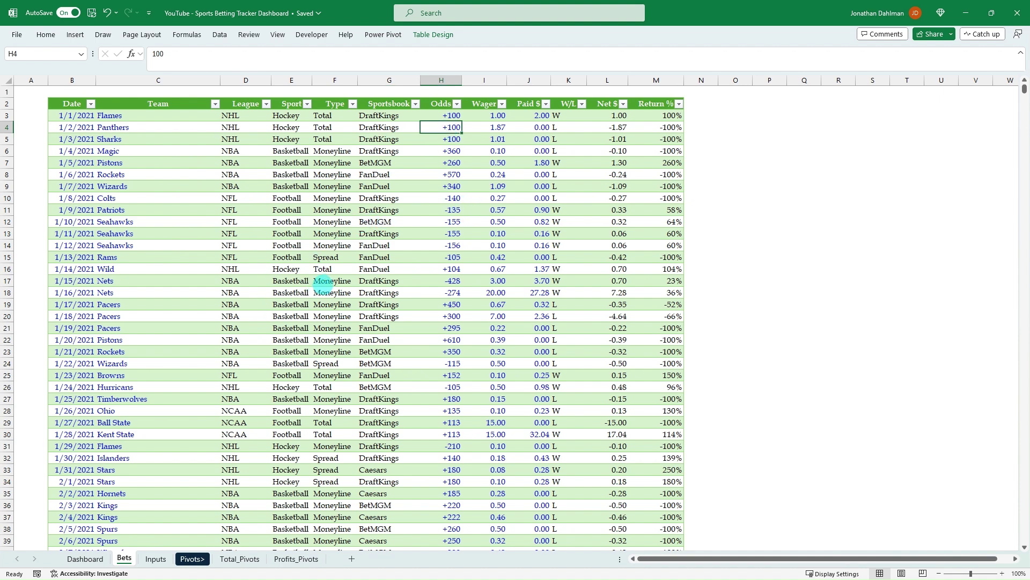
{"action": "key", "text": "Right"}
{"action": "key", "text": "Right"}
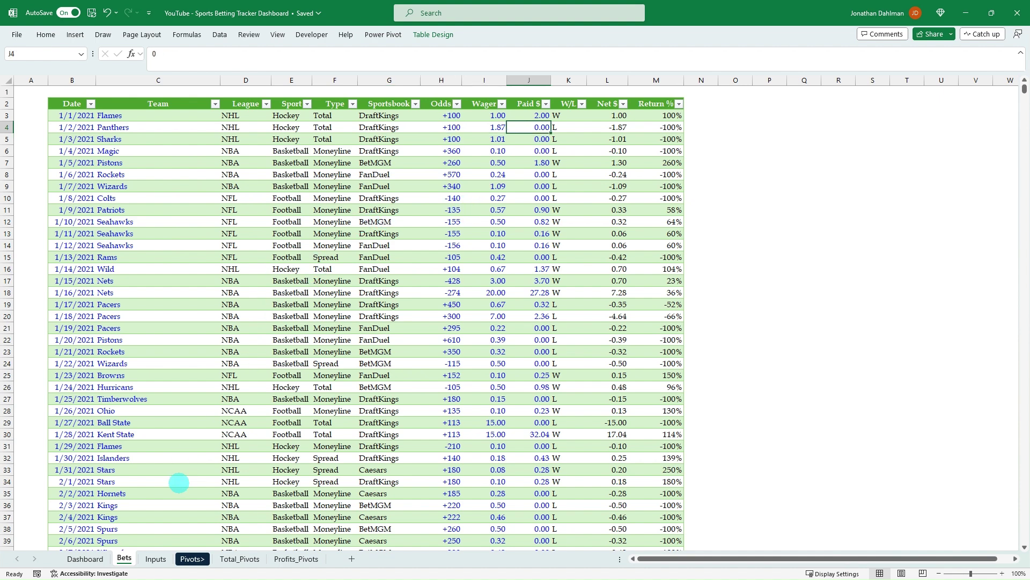
{"action": "left_click", "coordinate": [86, 559]}
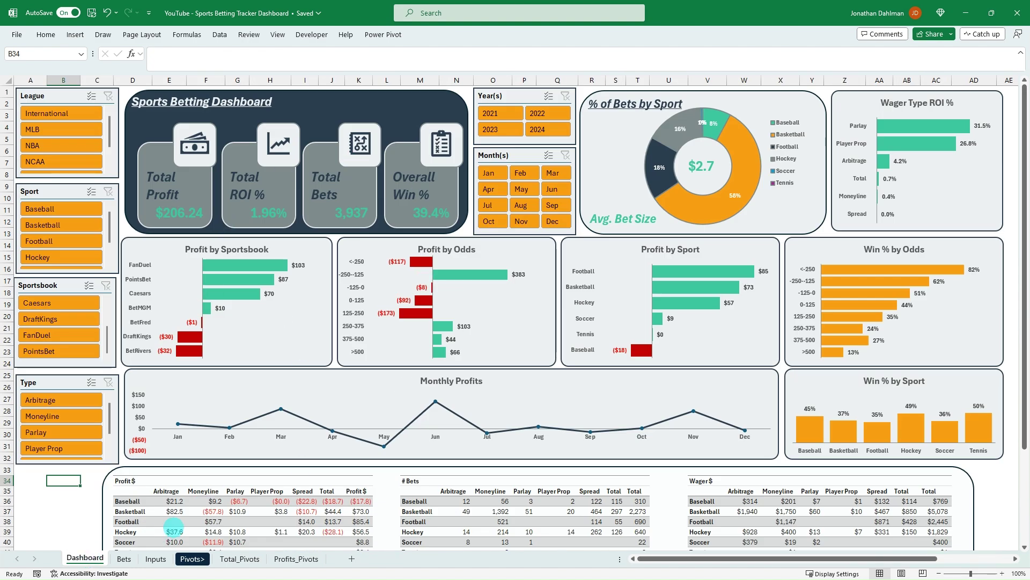
{"action": "left_click", "coordinate": [126, 558]}
{"action": "left_click", "coordinate": [98, 560]}
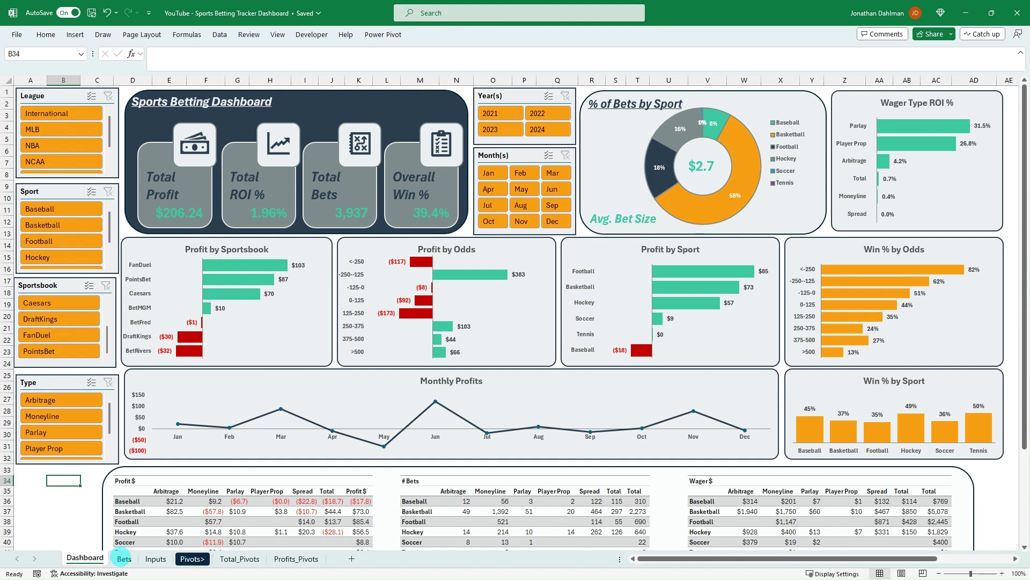
{"action": "left_click", "coordinate": [121, 558]}
{"action": "left_click", "coordinate": [96, 559]}
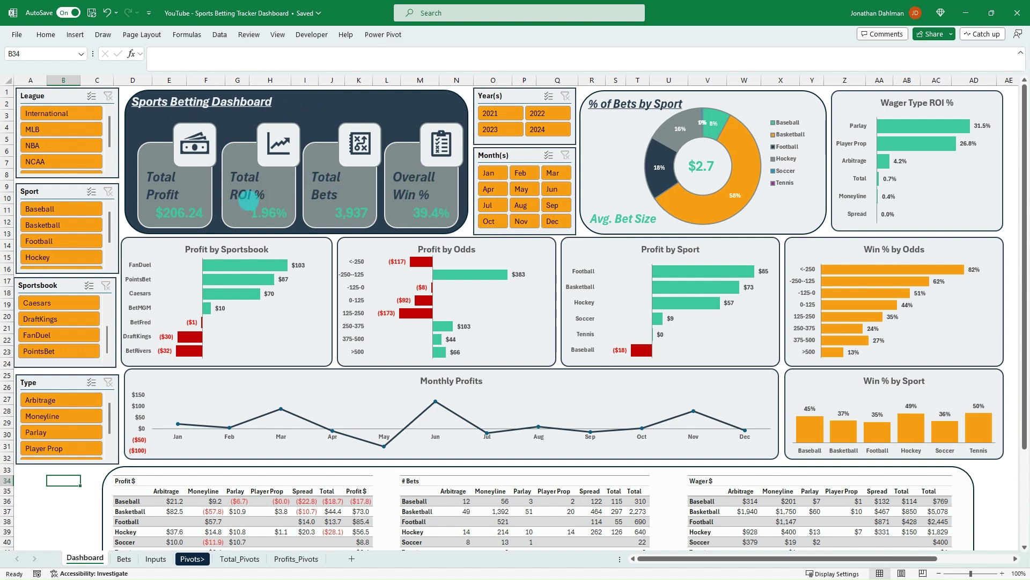
Filter the dashboard to the NBA league and clear that filter again
{"action": "left_click", "coordinate": [81, 145]}
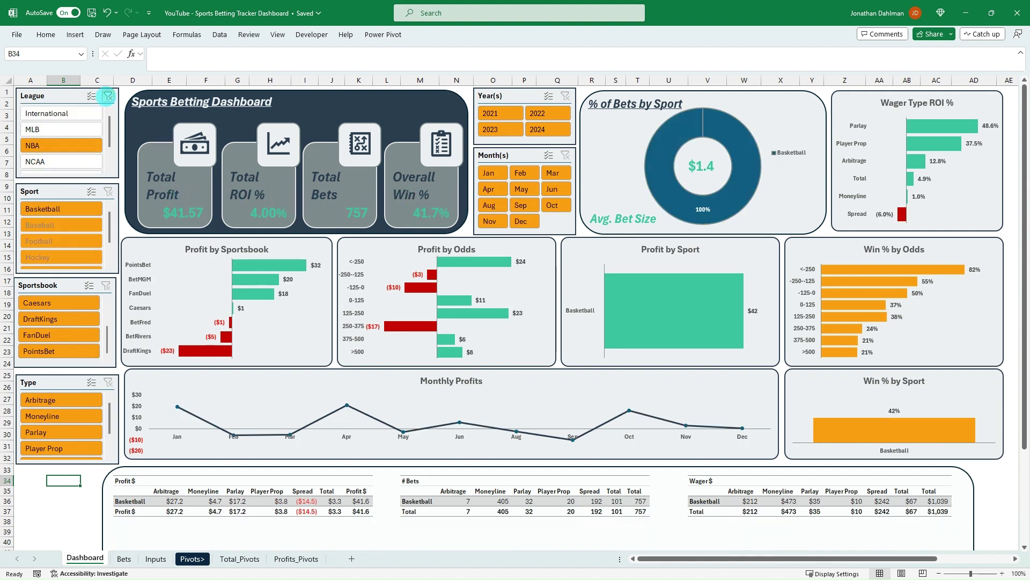
{"action": "left_click", "coordinate": [108, 97]}
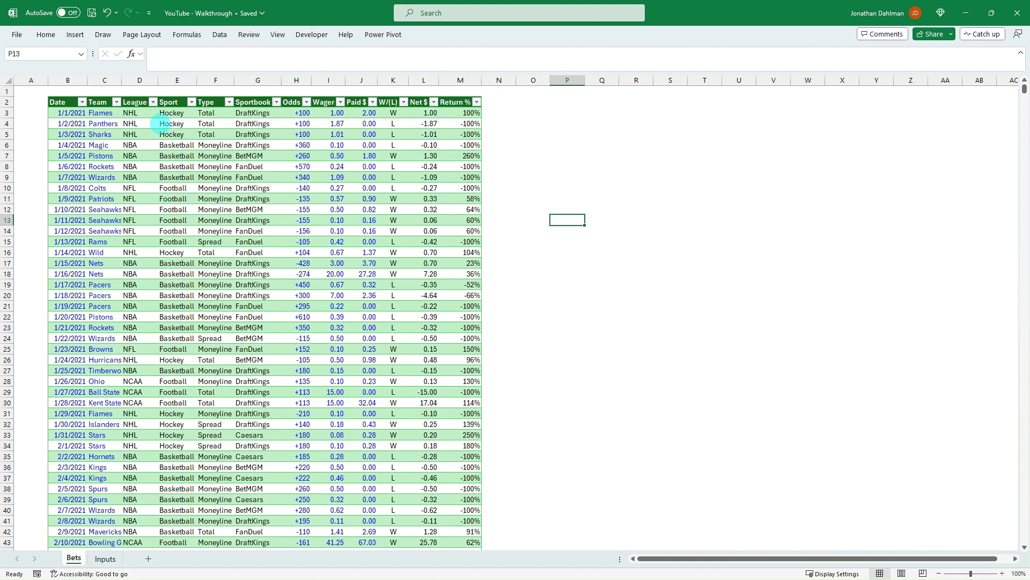
Look through the rows of the bet log on the Bets sheet of the Walkthrough workbook
{"action": "scroll", "coordinate": [192, 212], "scroll_direction": "down", "scroll_amount": 9}
{"action": "scroll", "coordinate": [192, 212], "scroll_direction": "down", "scroll_amount": 10}
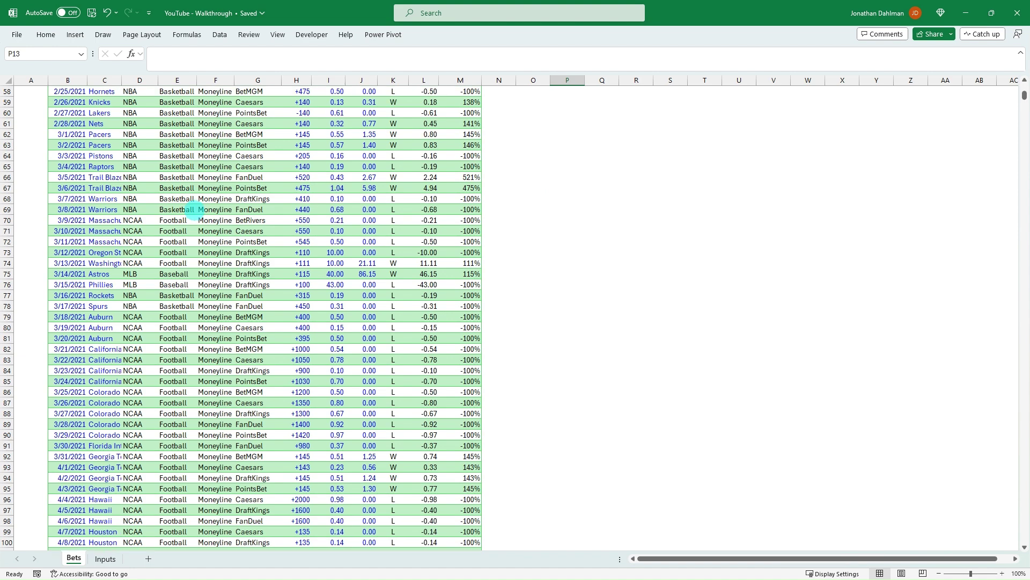
{"action": "scroll", "coordinate": [193, 212], "scroll_direction": "up", "scroll_amount": 18}
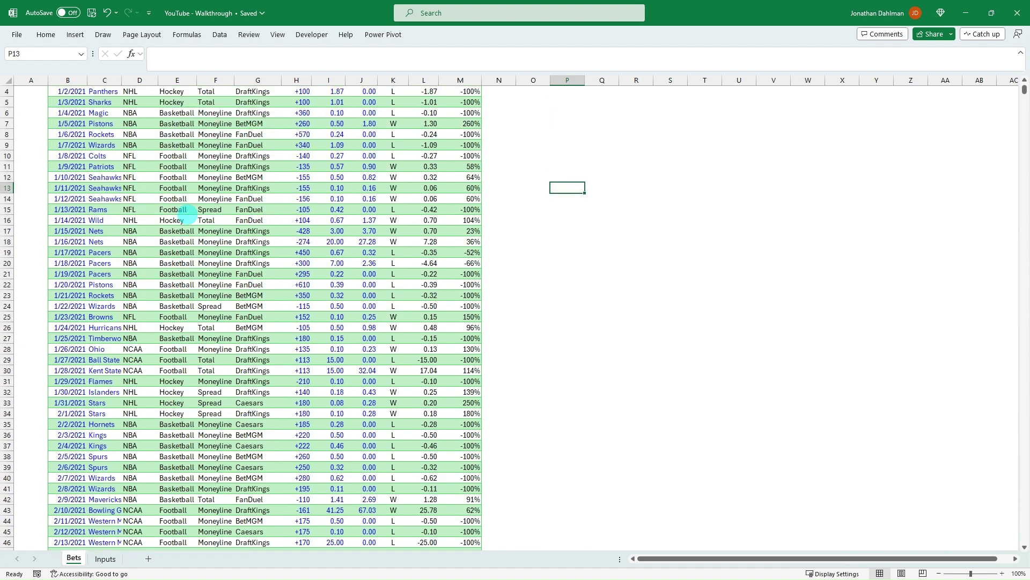
{"action": "scroll", "coordinate": [184, 214], "scroll_direction": "up", "scroll_amount": 1}
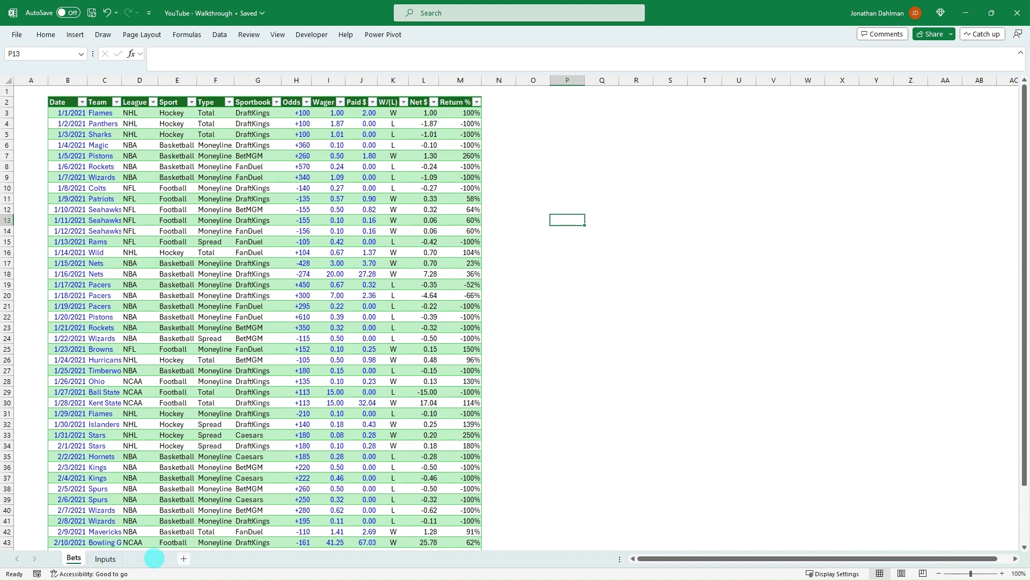
Add a new worksheet, place it after the Inputs sheet and name it Pivots>
{"action": "left_click", "coordinate": [148, 559]}
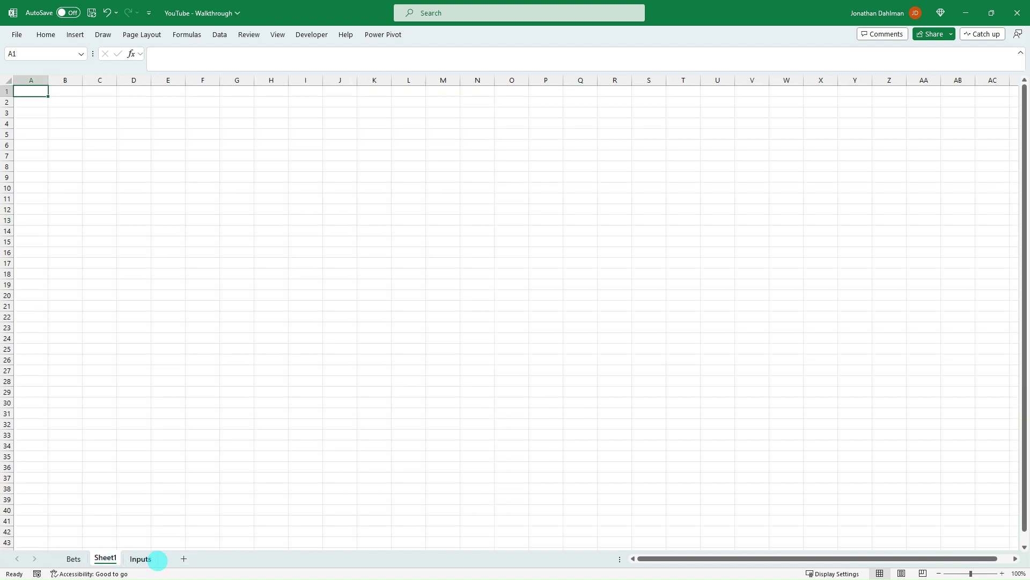
{"action": "left_click_drag", "start_coordinate": [166, 563], "coordinate": [156, 559]}
{"action": "double_click", "coordinate": [141, 557]}
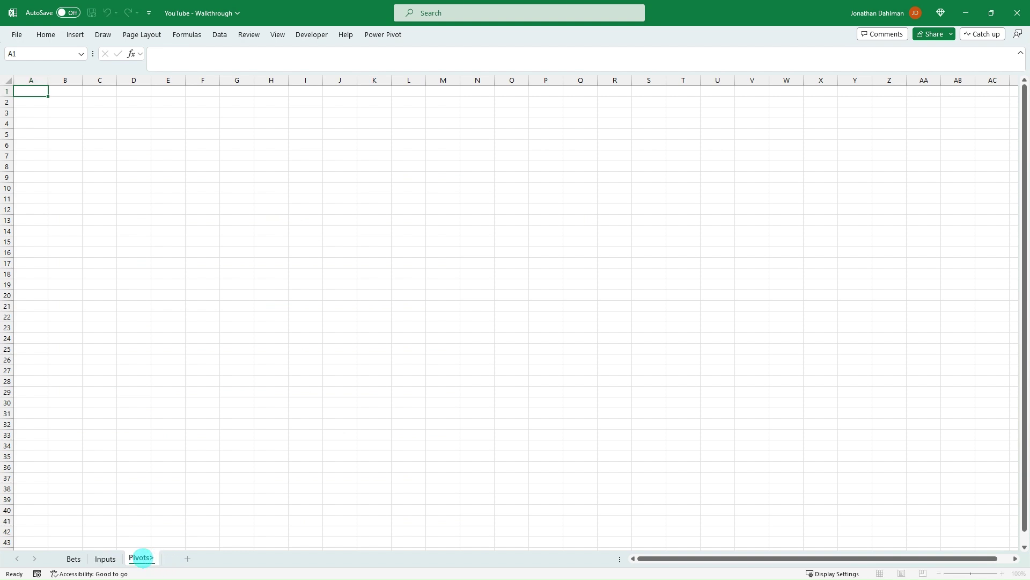
{"action": "left_click", "coordinate": [184, 454]}
Set the tab color of the Pivots> sheet to the dark teal theme color
{"action": "right_click", "coordinate": [144, 556]}
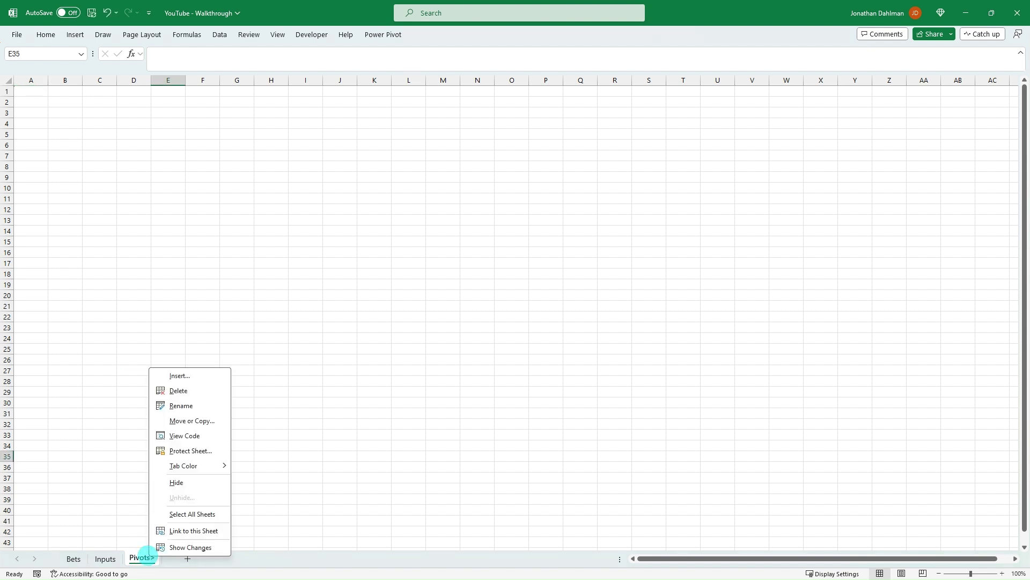
{"action": "mouse_move", "coordinate": [203, 466]}
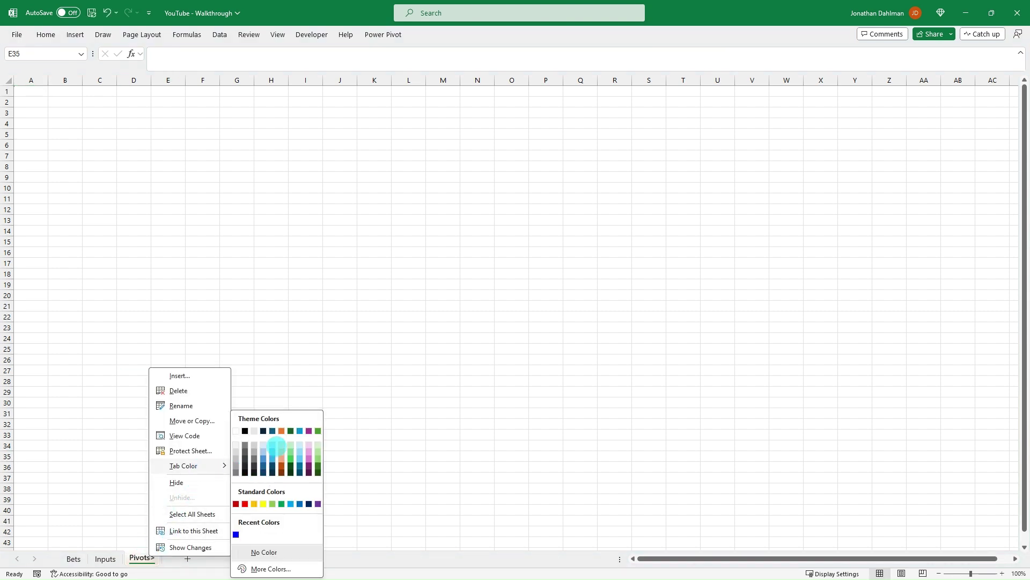
{"action": "left_click", "coordinate": [272, 430]}
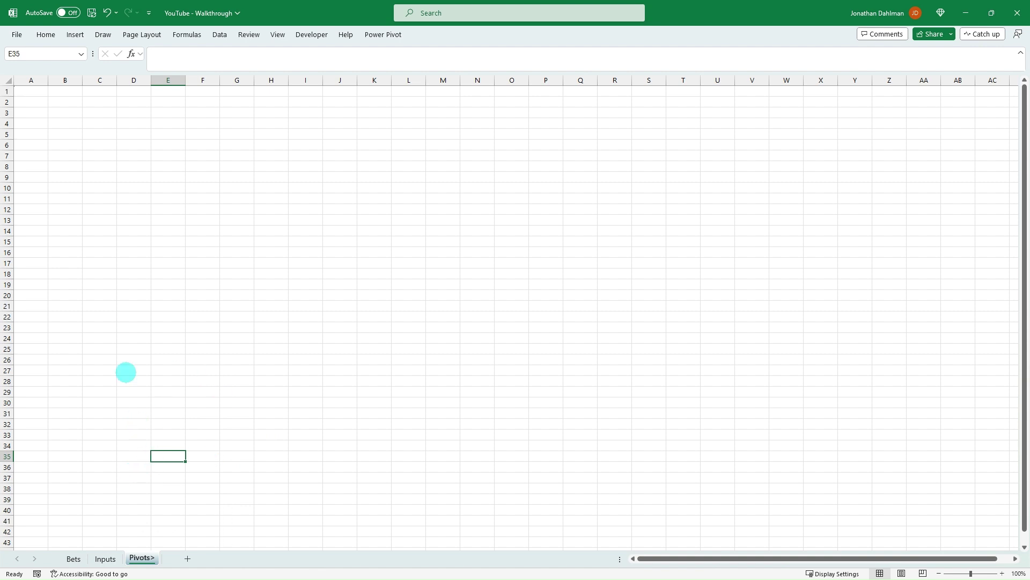
Add another worksheet after Pivots> and name it Total_Pivots
{"action": "left_click", "coordinate": [188, 558]}
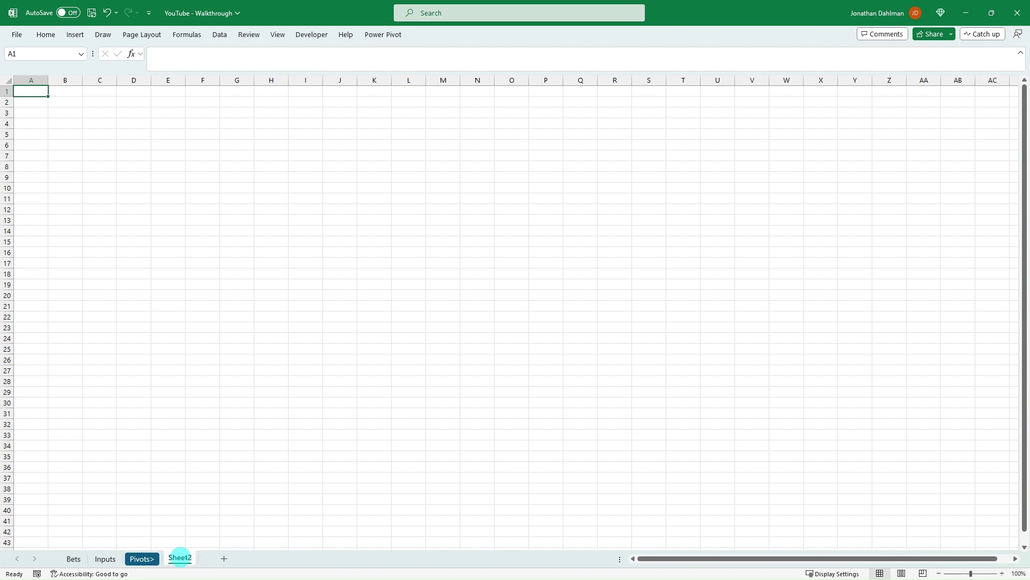
{"action": "double_click", "coordinate": [180, 557]}
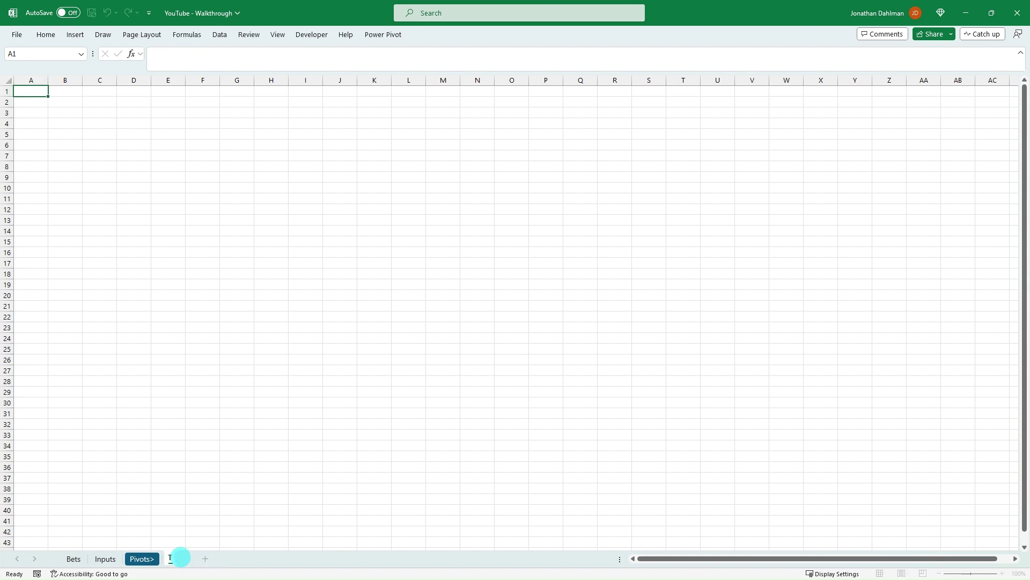
{"action": "type", "text": "Total_Pivots"}
{"action": "key", "text": "Return"}
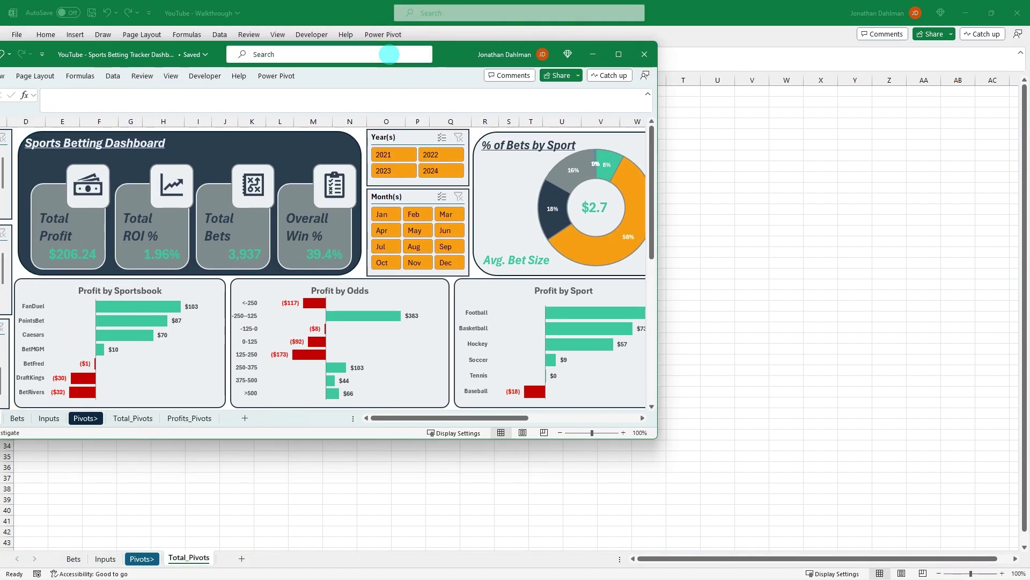
Review the finished Sports Betting Tracker Dashboard workbook at full size and return to the Walkthrough workbook
{"action": "left_click", "coordinate": [618, 50]}
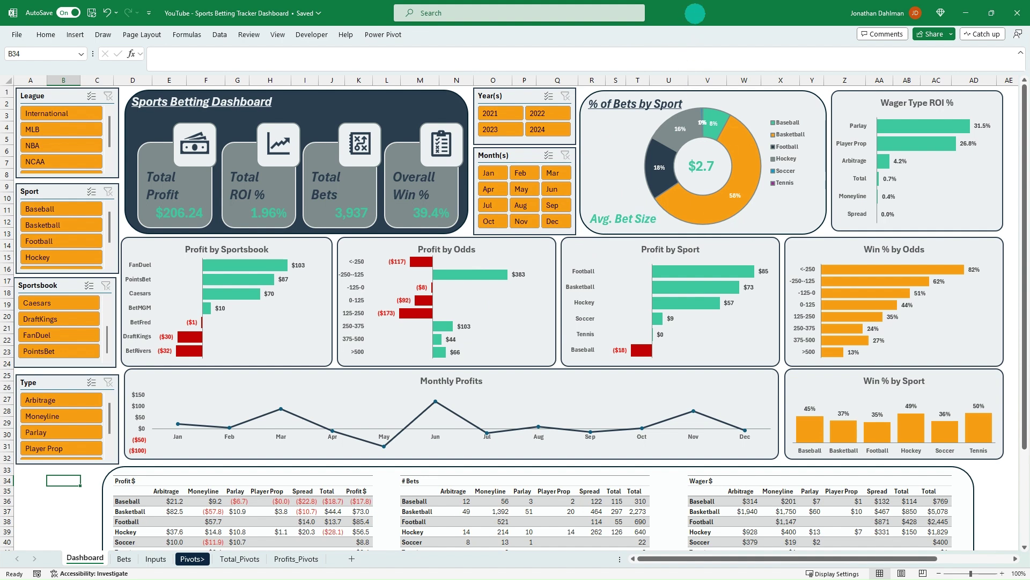
{"action": "key", "text": "super+Down"}
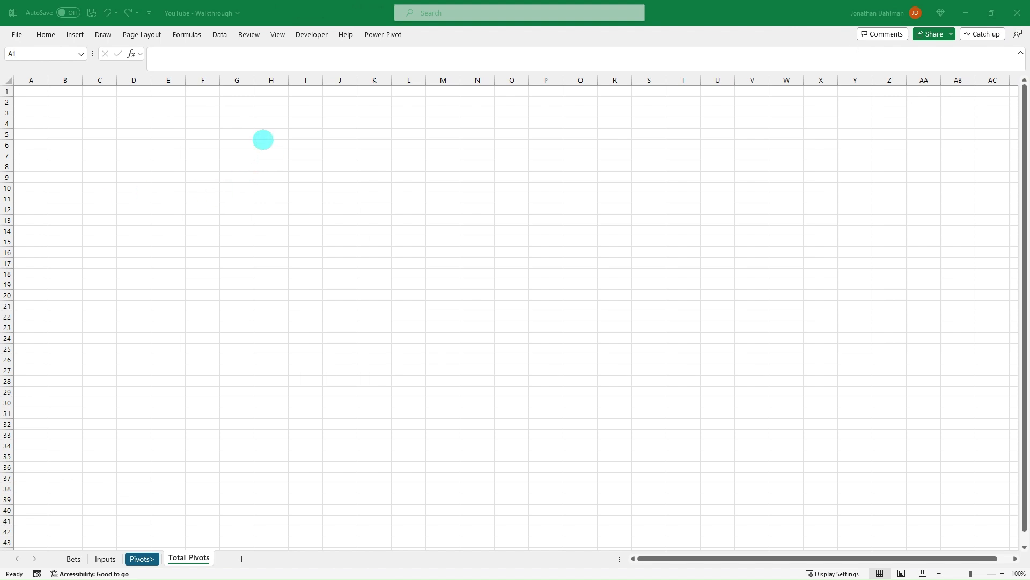
Turn off the gridlines on the Total_Pivots sheet and select cell B2
{"action": "key", "text": "alt+w"}
{"action": "key", "text": "Escape"}
{"action": "key", "text": "alt+w"}
{"action": "key", "text": "v"}
{"action": "key", "text": "g"}
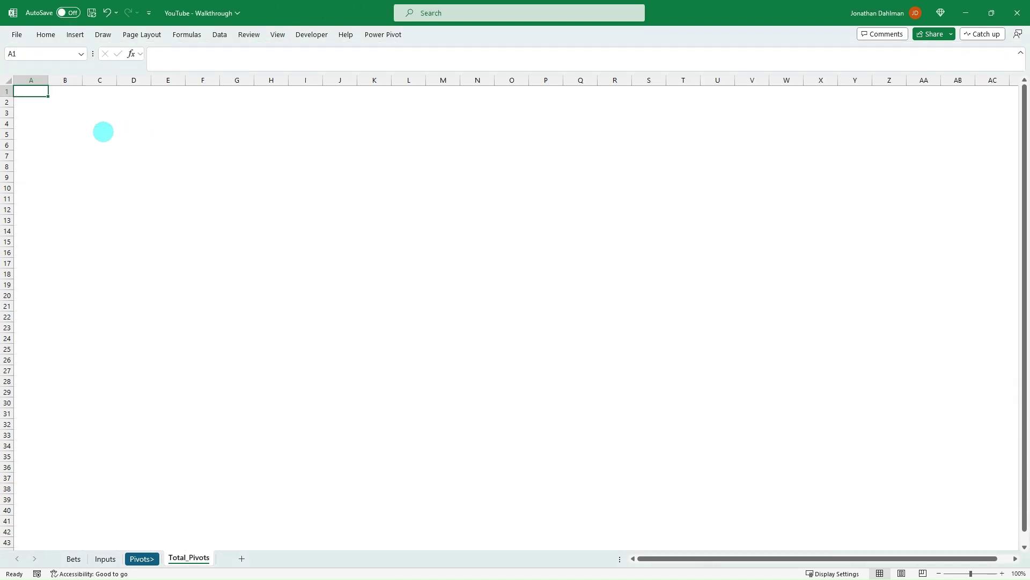
{"action": "left_click", "coordinate": [62, 102]}
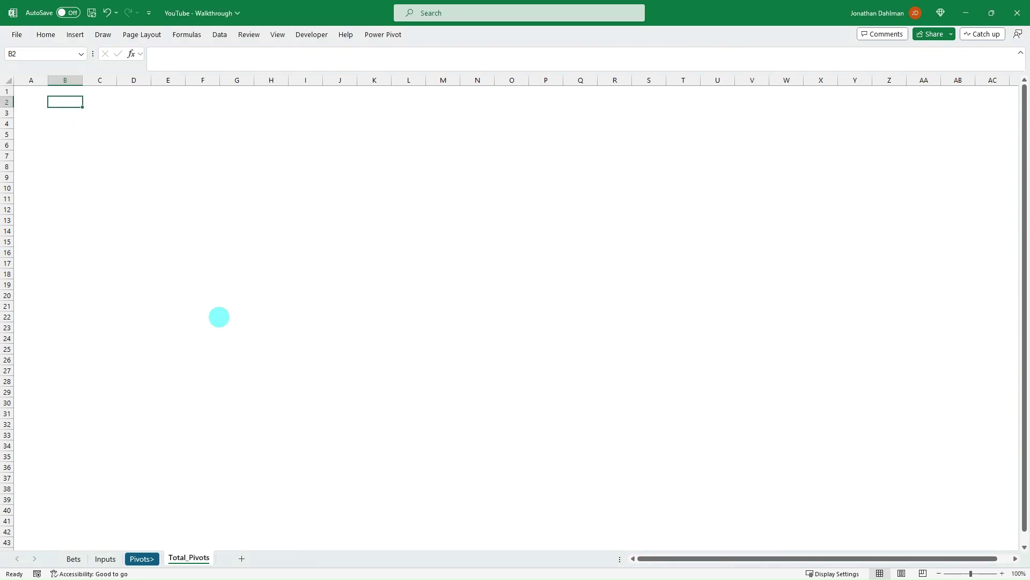
Select the entire bet log table on the Bets sheet and start inserting a PivotTable from that table
{"action": "left_click", "coordinate": [139, 558]}
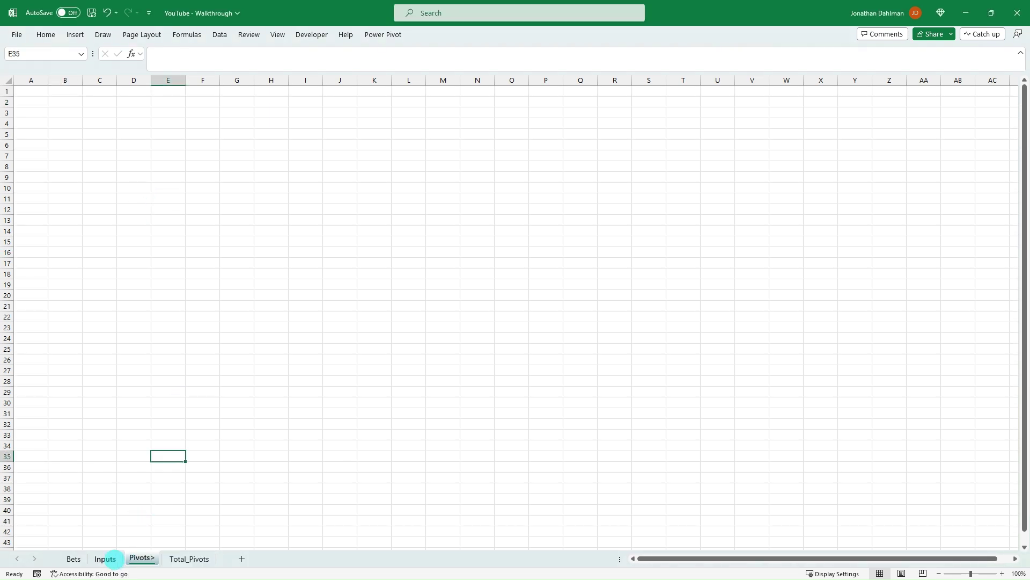
{"action": "left_click", "coordinate": [107, 558]}
{"action": "left_click", "coordinate": [73, 558]}
{"action": "left_click", "coordinate": [218, 198]}
{"action": "key", "text": "ctrl+a"}
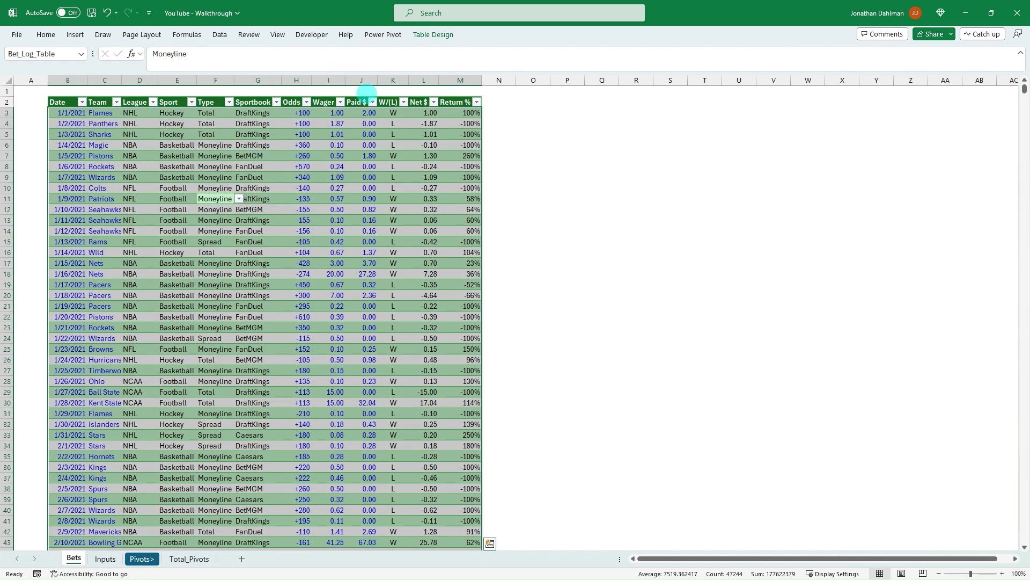
{"action": "left_click", "coordinate": [75, 34]}
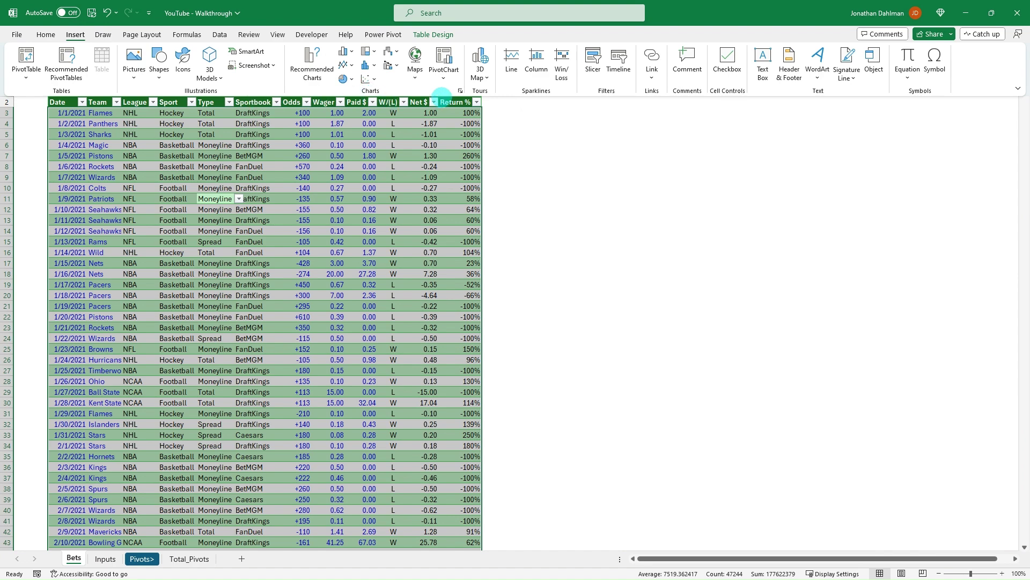
{"action": "left_click", "coordinate": [26, 78]}
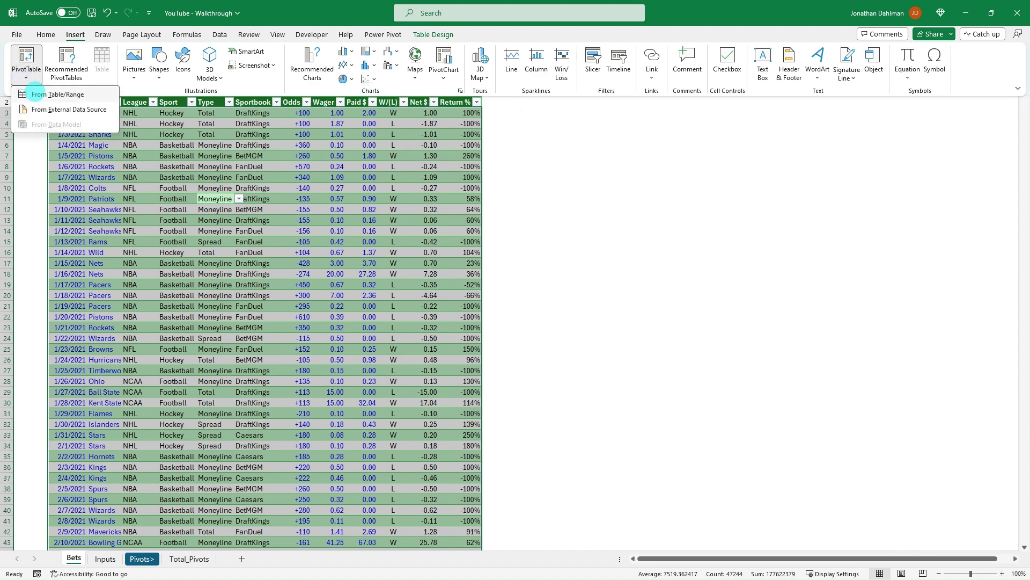
{"action": "left_click", "coordinate": [34, 94]}
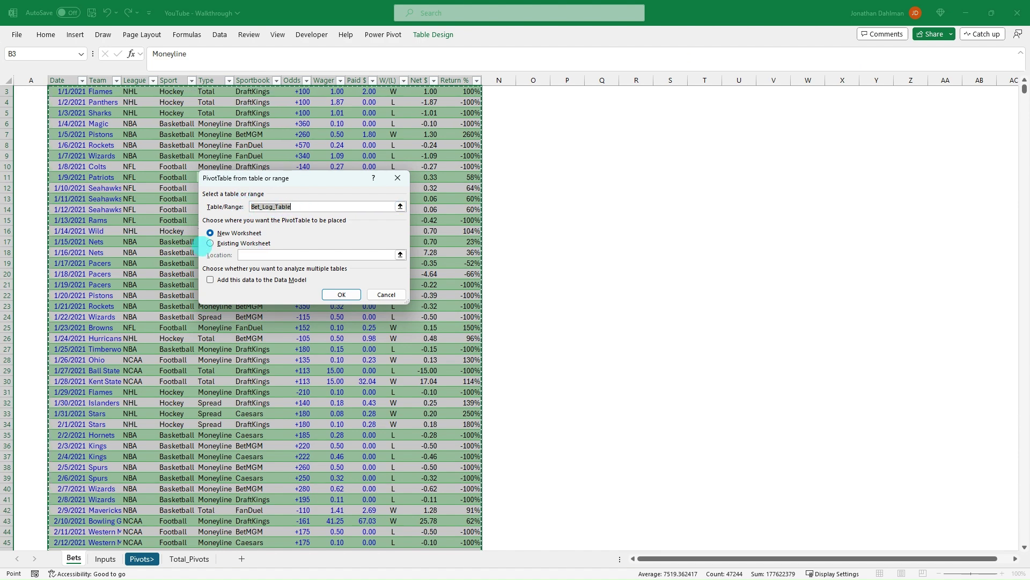
Create the PivotTable from Bet_Log_Table on the existing Total_Pivots worksheet at cell B2
{"action": "left_click", "coordinate": [209, 243]}
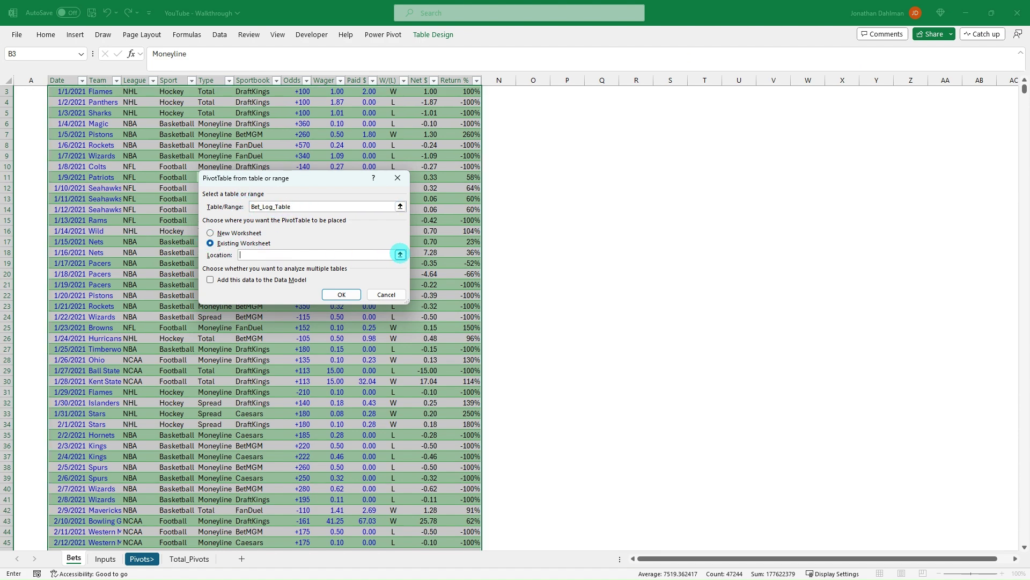
{"action": "left_click", "coordinate": [399, 255]}
{"action": "left_click", "coordinate": [188, 559]}
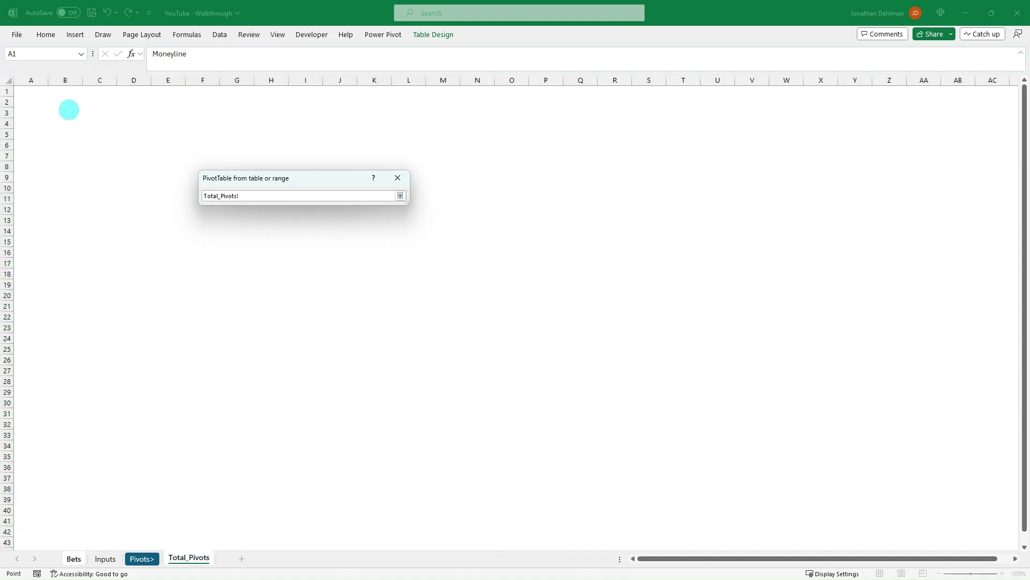
{"action": "left_click", "coordinate": [65, 102]}
{"action": "key", "text": "Return"}
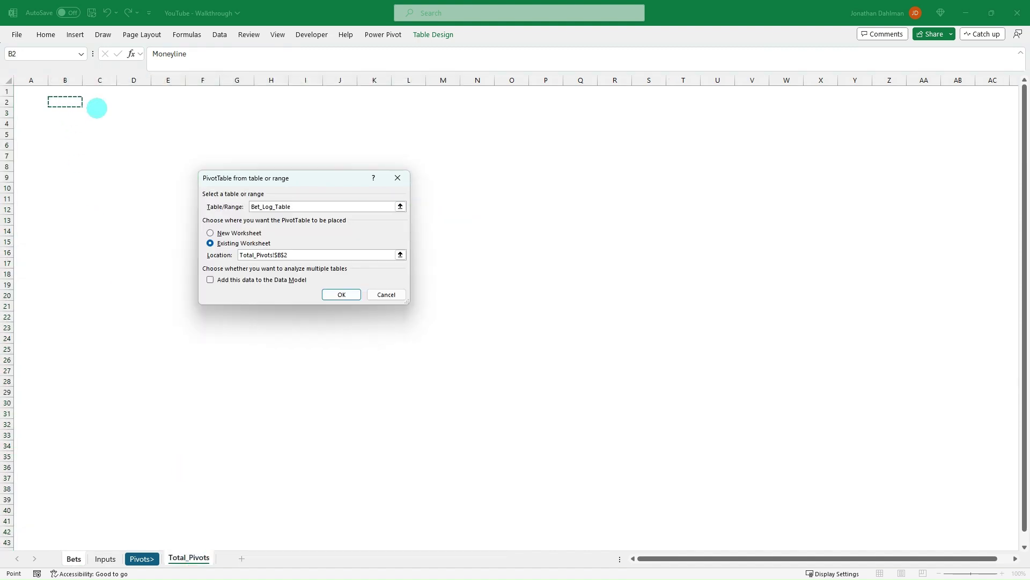
{"action": "key", "text": "Return"}
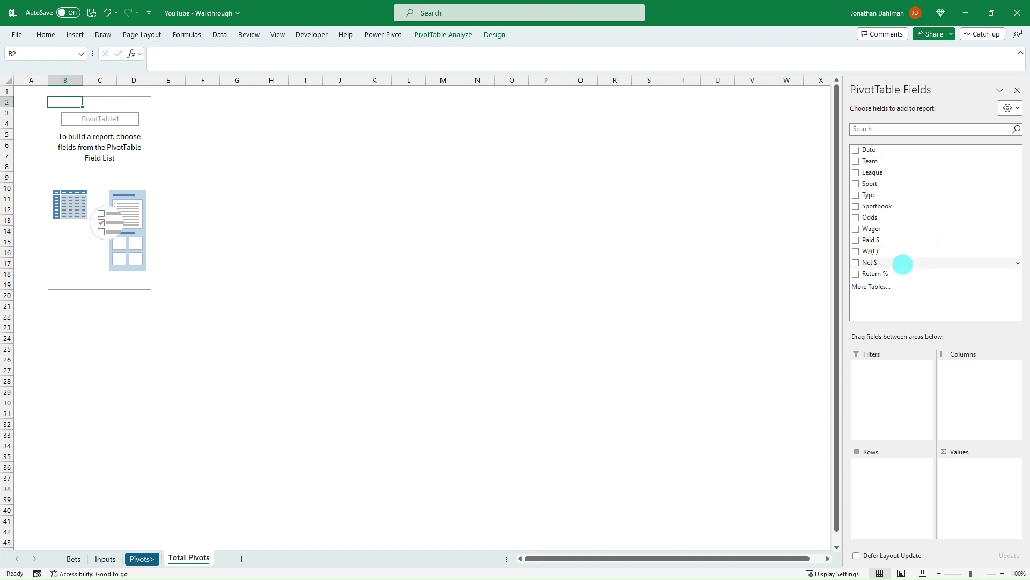
Add the Net $ field as the PivotTable's value and rename its header to Total Profit
{"action": "left_click_drag", "start_coordinate": [870, 262], "coordinate": [967, 496]}
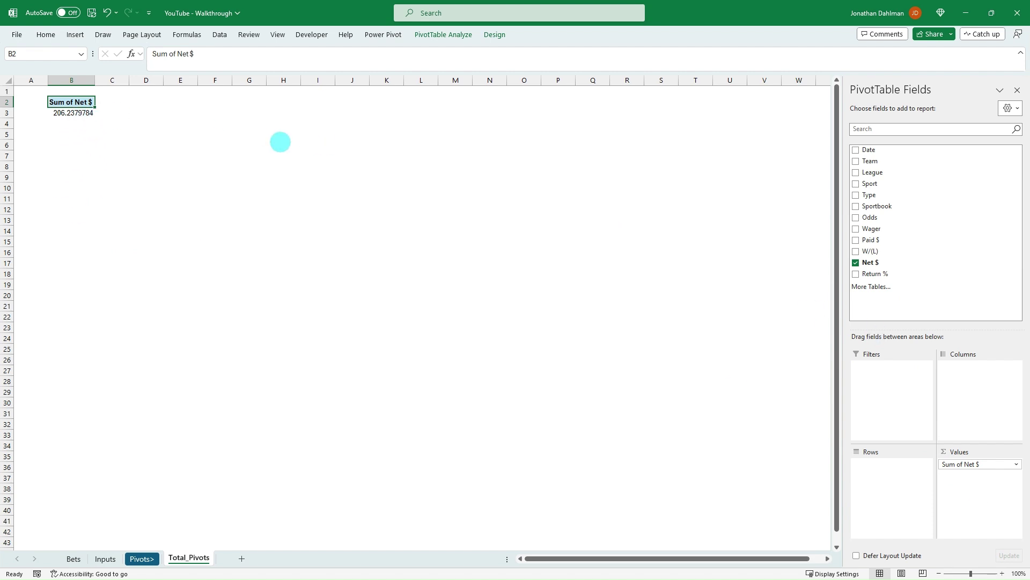
{"action": "type", "text": "Total P"}
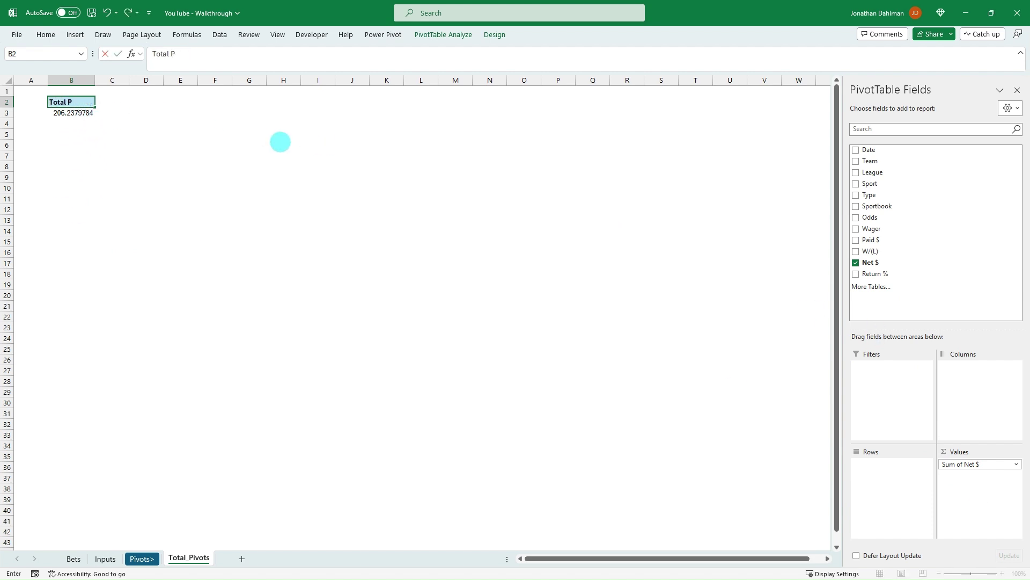
{"action": "type", "text": "rofit"}
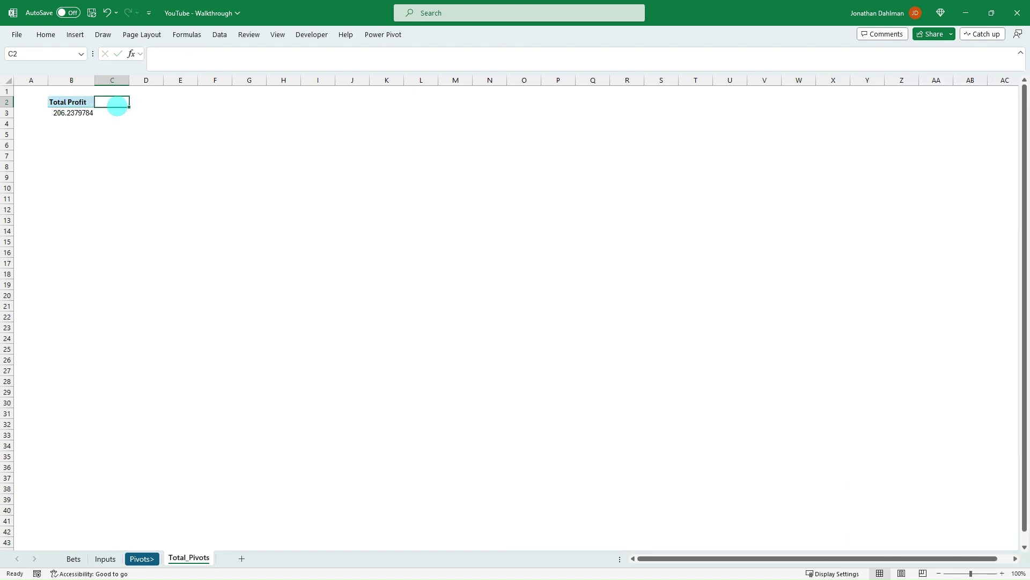
{"action": "left_click", "coordinate": [76, 113]}
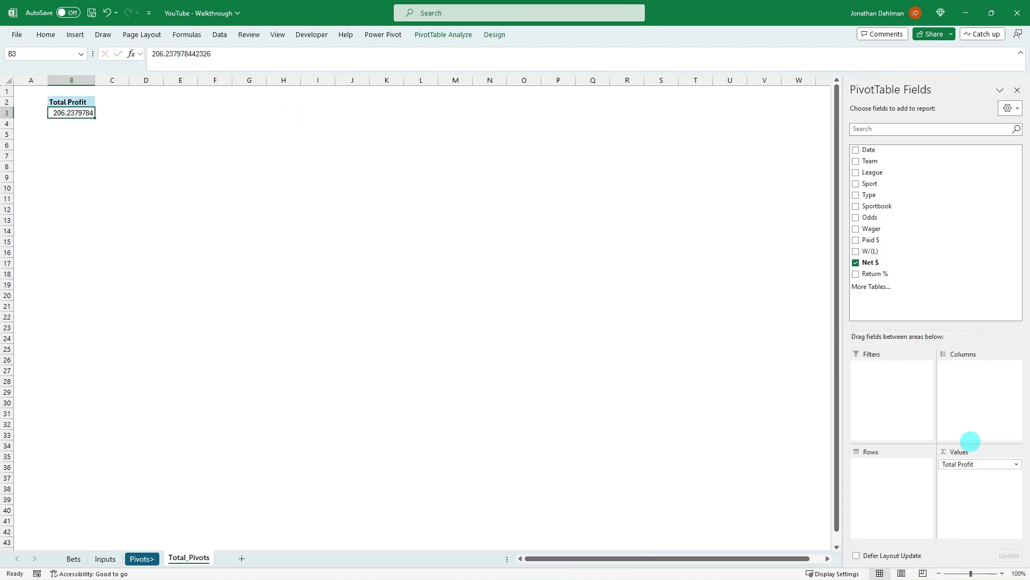
{"action": "left_click", "coordinate": [978, 465]}
{"action": "left_click", "coordinate": [982, 454]}
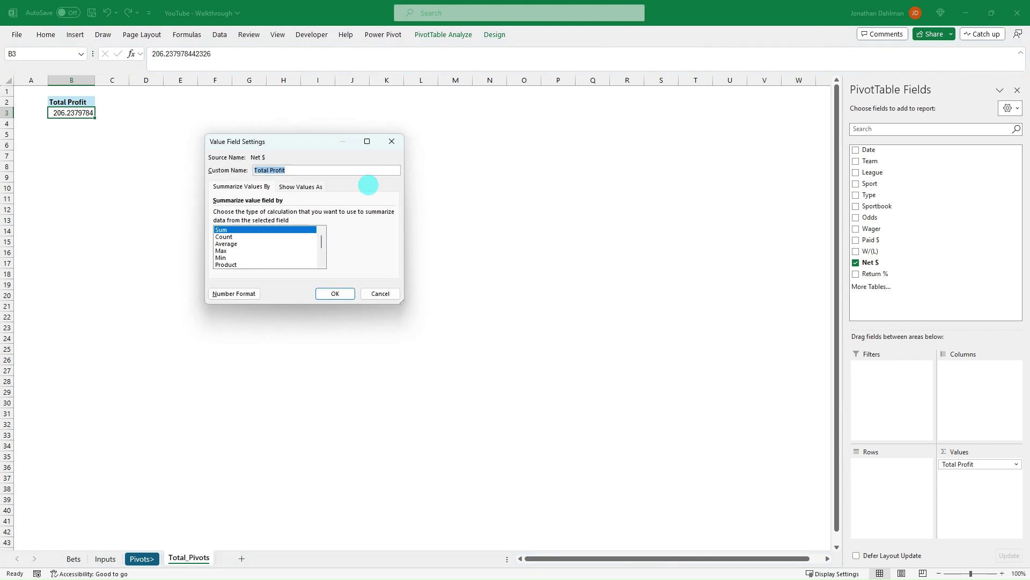
{"action": "left_click", "coordinate": [234, 294]}
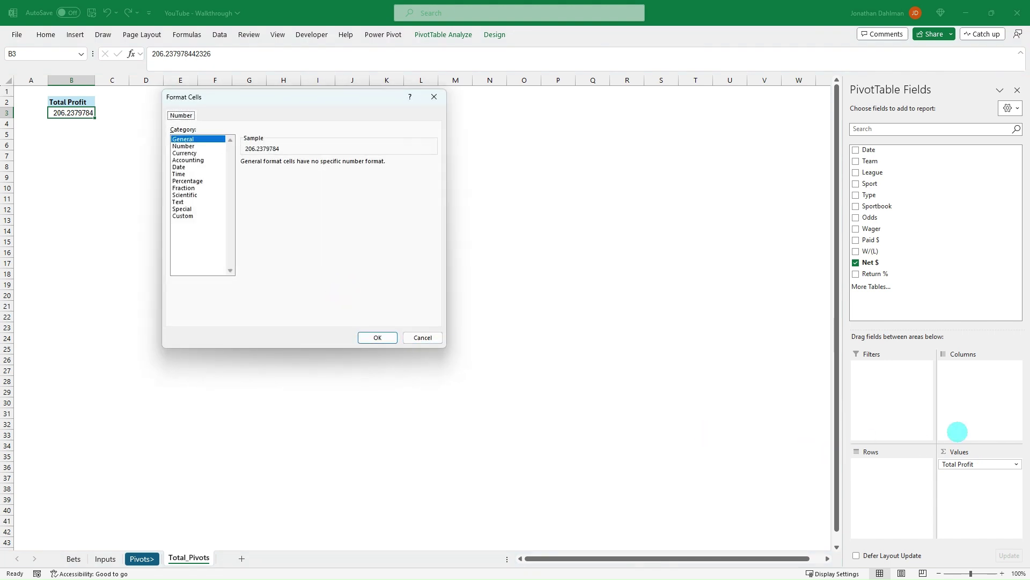
{"action": "left_click", "coordinate": [422, 337]}
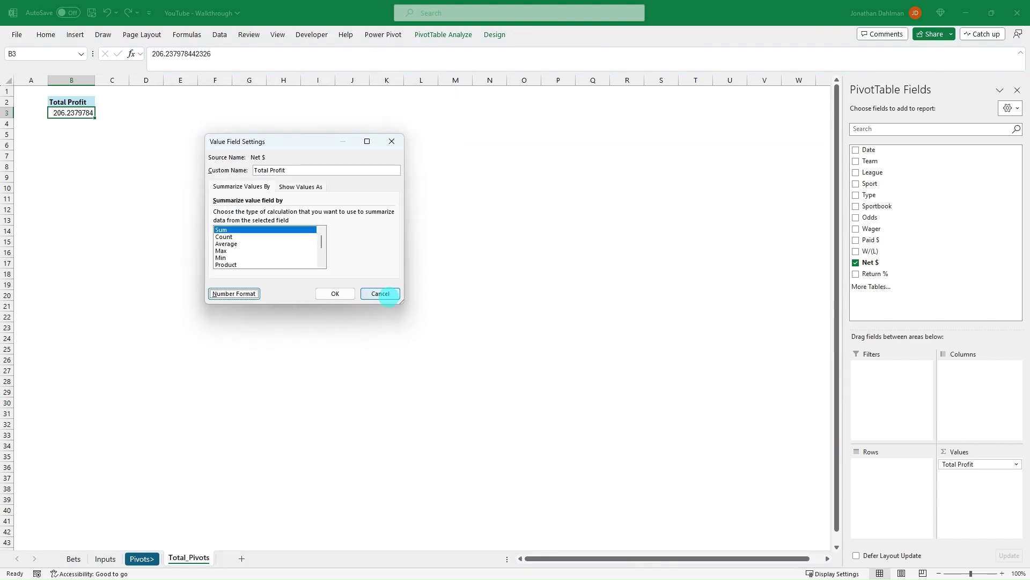
{"action": "left_click", "coordinate": [380, 293]}
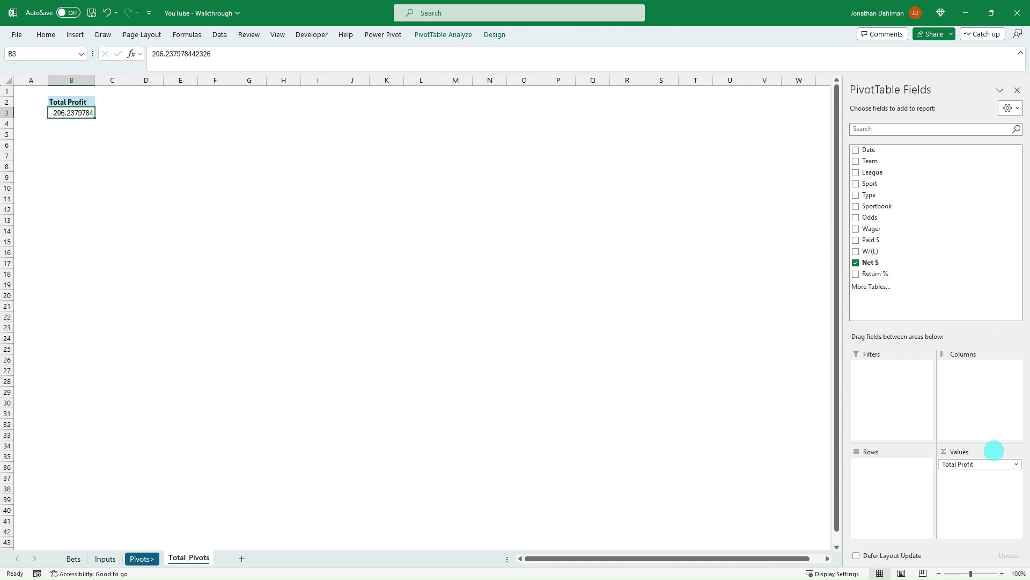
Format the Total Profit value as Currency with two decimal places, the $ symbol and red parenthesised negative numbers
{"action": "left_click", "coordinate": [982, 463]}
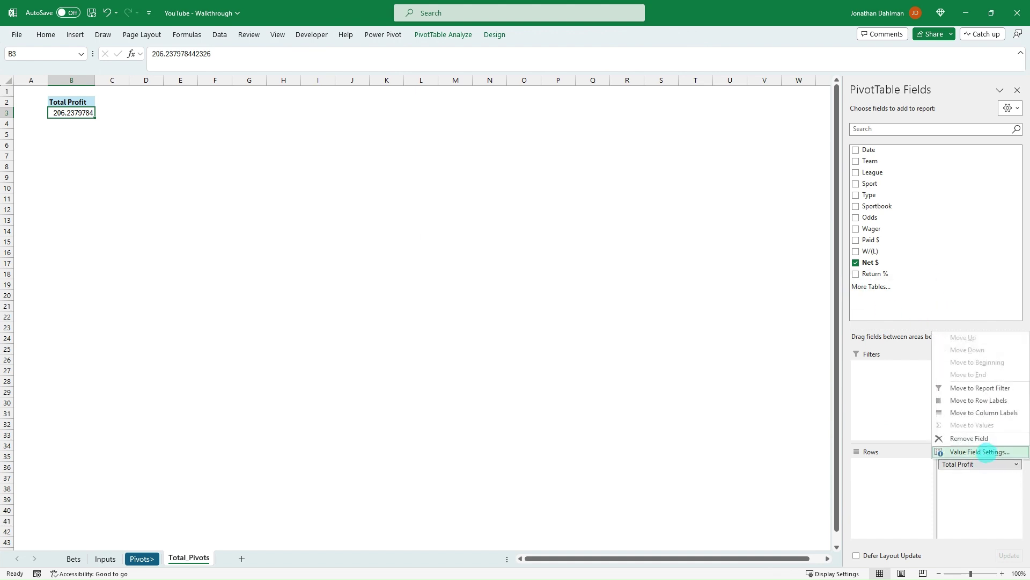
{"action": "left_click", "coordinate": [982, 451]}
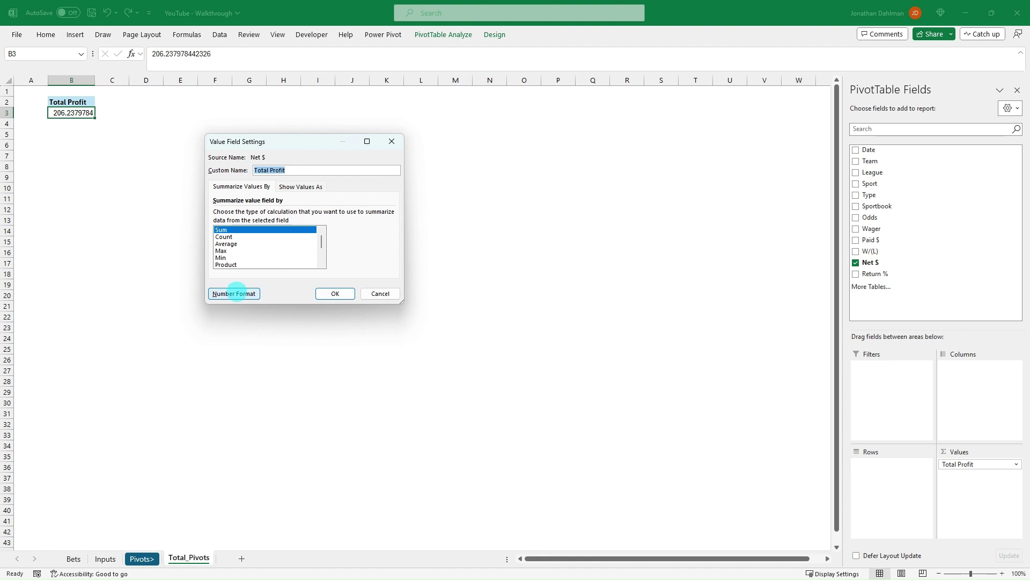
{"action": "left_click", "coordinate": [234, 293]}
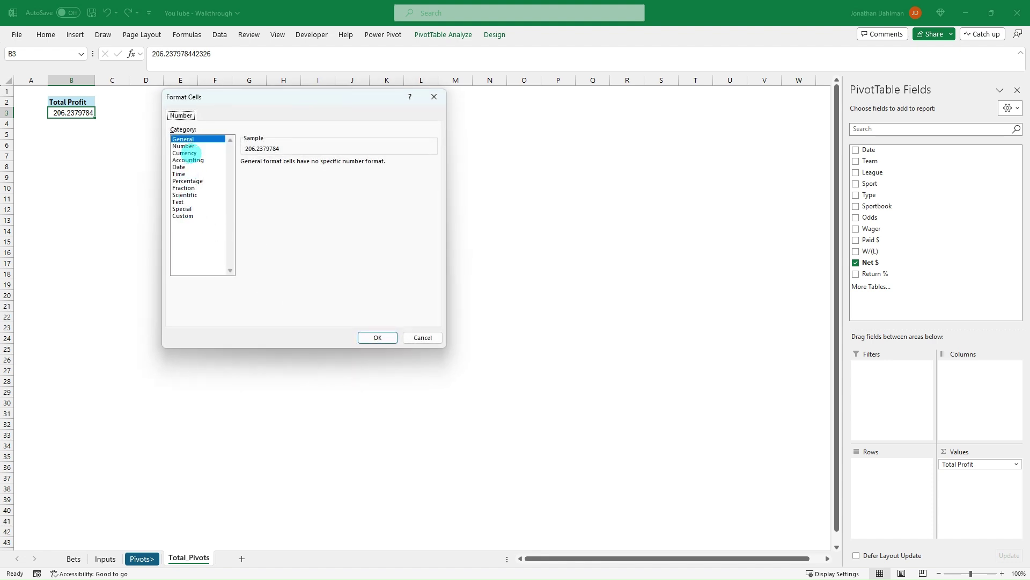
{"action": "left_click", "coordinate": [189, 153]}
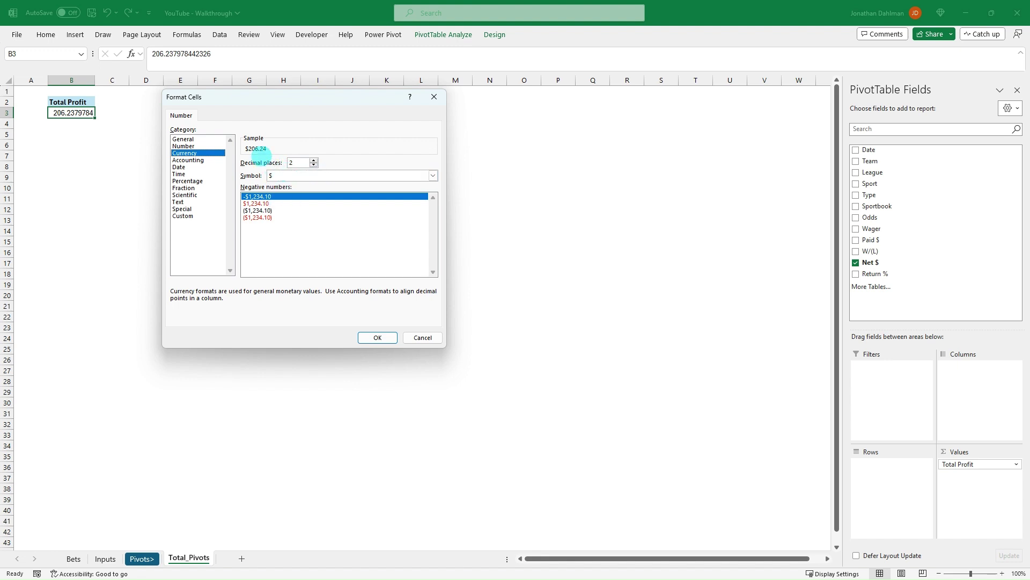
{"action": "left_click", "coordinate": [262, 217]}
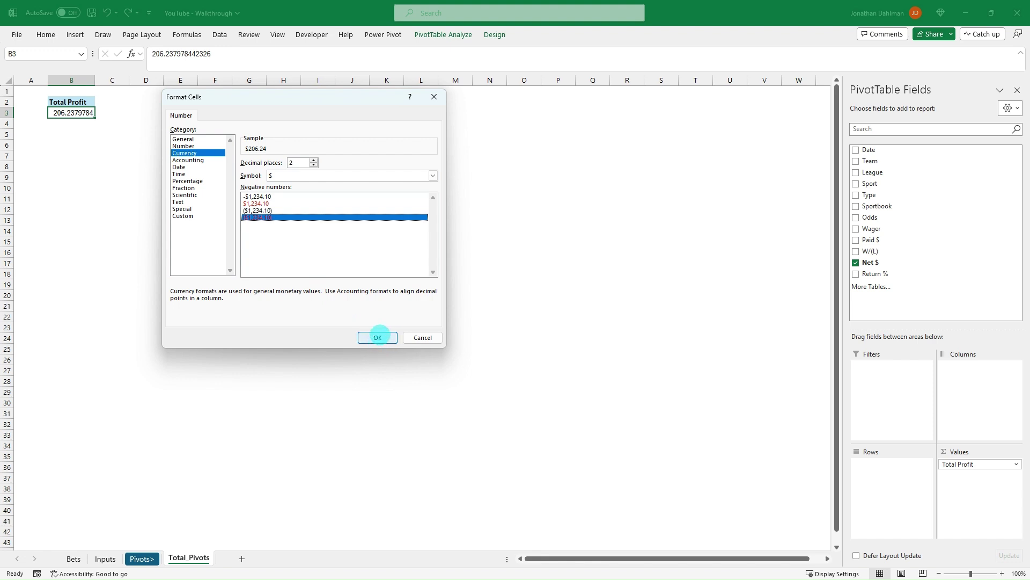
{"action": "left_click", "coordinate": [378, 337]}
{"action": "left_click", "coordinate": [336, 292]}
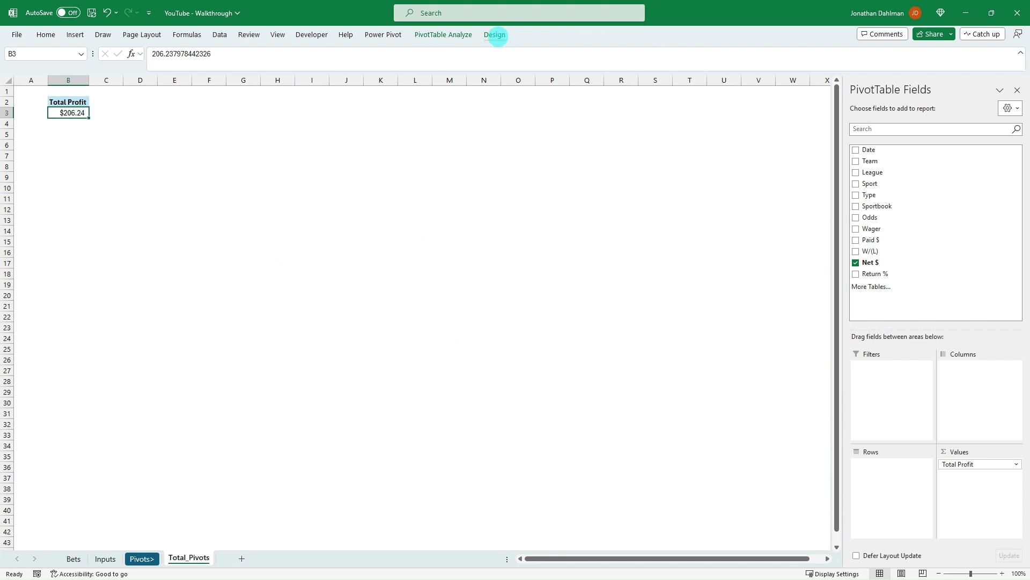
Name the Total Profit PivotTable Total_Profit
{"action": "left_click", "coordinate": [494, 35]}
{"action": "left_click", "coordinate": [444, 35]}
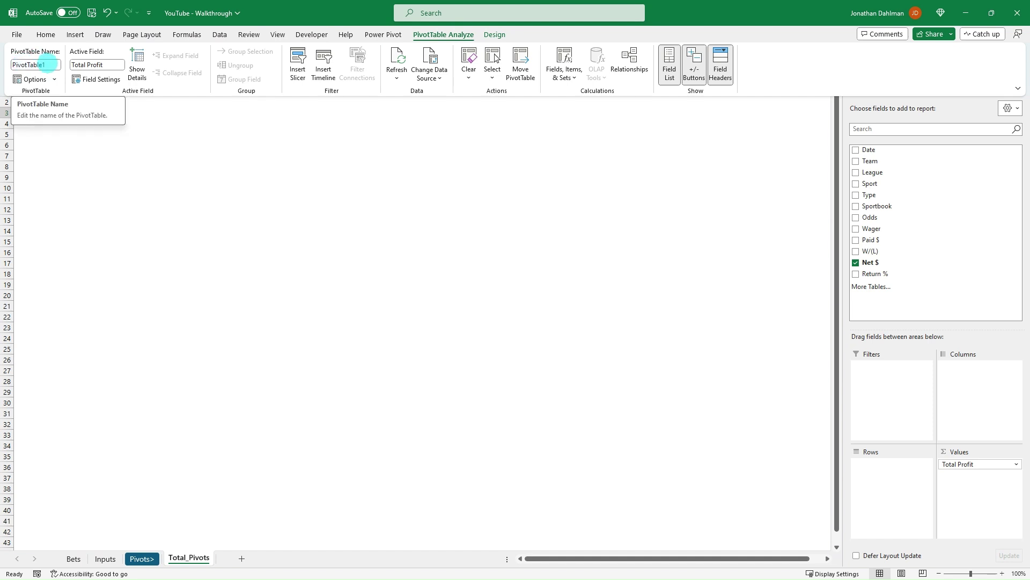
{"action": "left_click", "coordinate": [47, 65]}
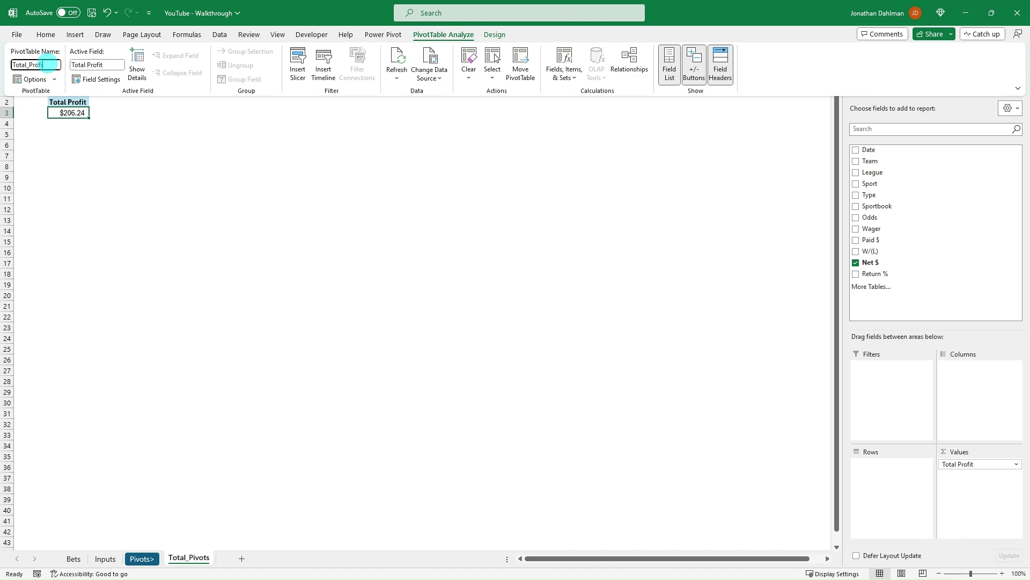
{"action": "key", "text": "Return"}
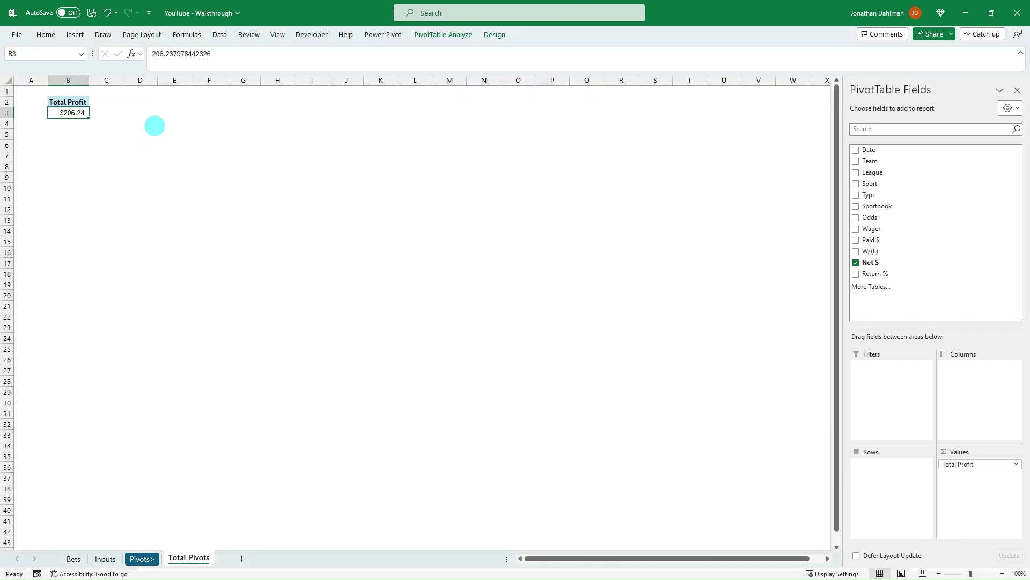
Copy the Total Profit PivotTable in B2:B3 and paste it at cell F2
{"action": "left_click", "coordinate": [135, 108]}
{"action": "left_click_drag", "start_coordinate": [69, 102], "coordinate": [70, 112]}
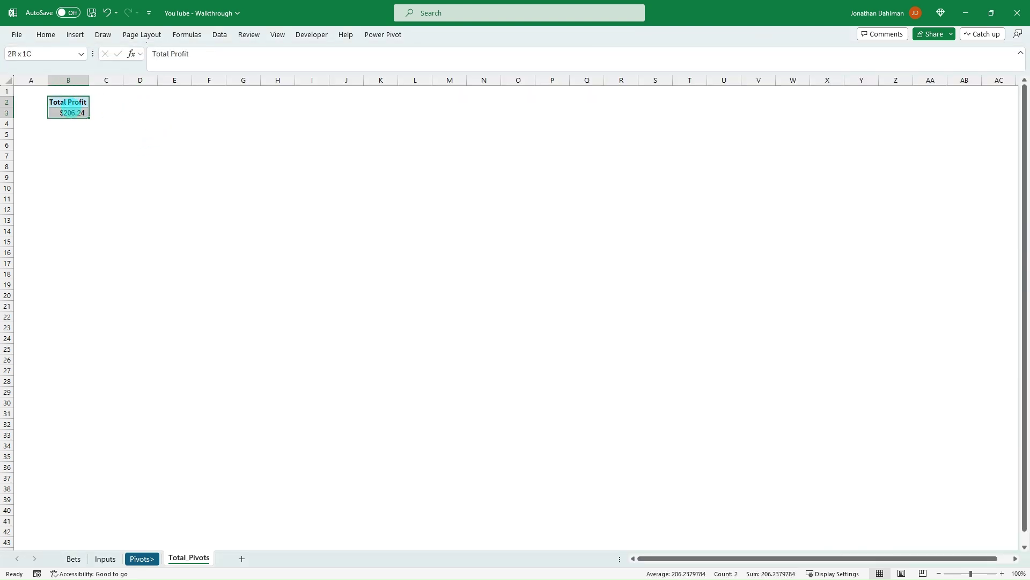
{"action": "key", "text": "ctrl+c"}
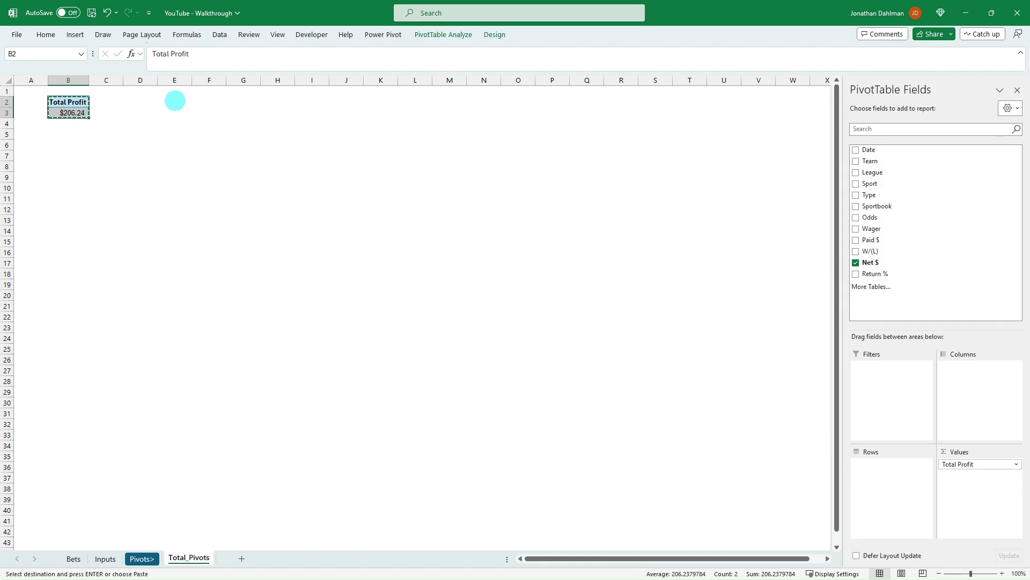
{"action": "left_click", "coordinate": [179, 101]}
{"action": "left_click", "coordinate": [217, 107]}
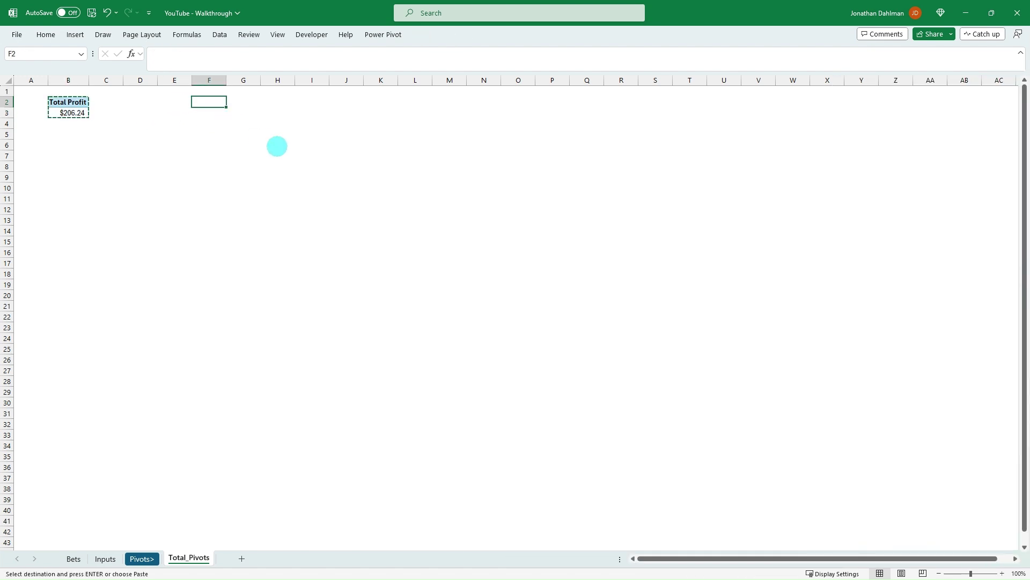
{"action": "key", "text": "ctrl+v"}
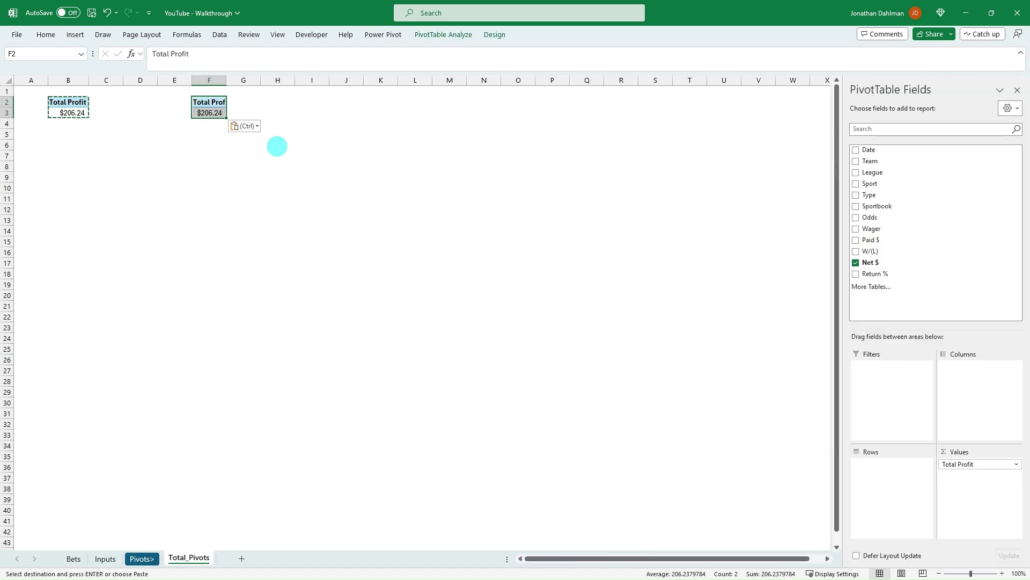
{"action": "key", "text": "Escape"}
Replace Total Profit with the Return % field in the copied PivotTable's values and summarize it by Average
{"action": "left_click", "coordinate": [209, 106]}
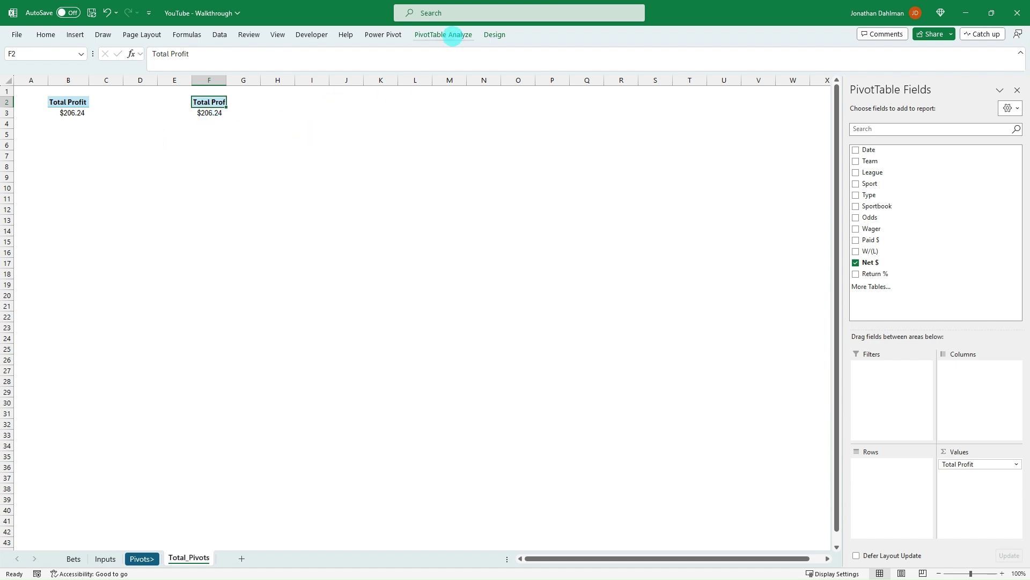
{"action": "left_click", "coordinate": [453, 36]}
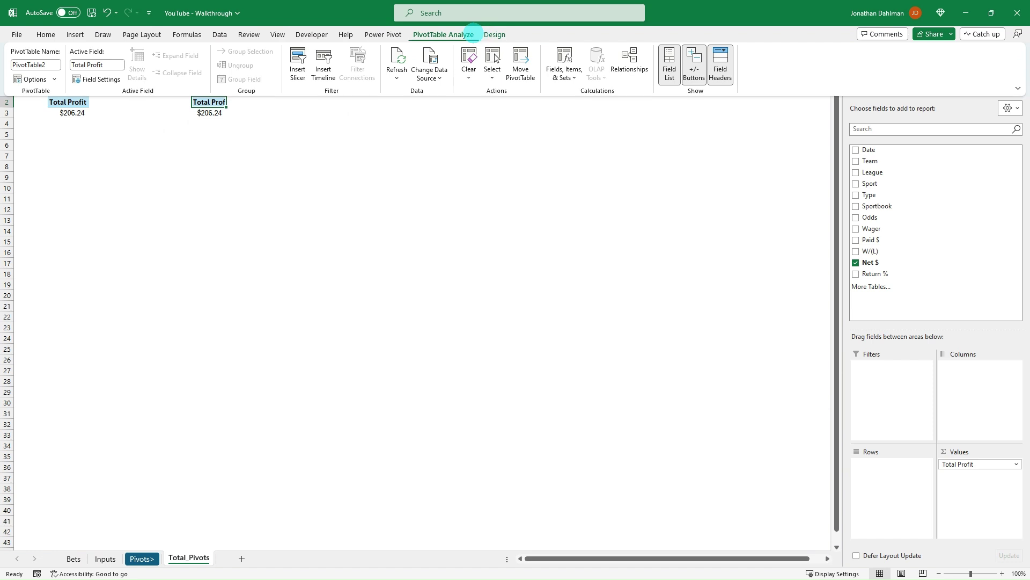
{"action": "left_click_drag", "start_coordinate": [982, 465], "coordinate": [909, 260]}
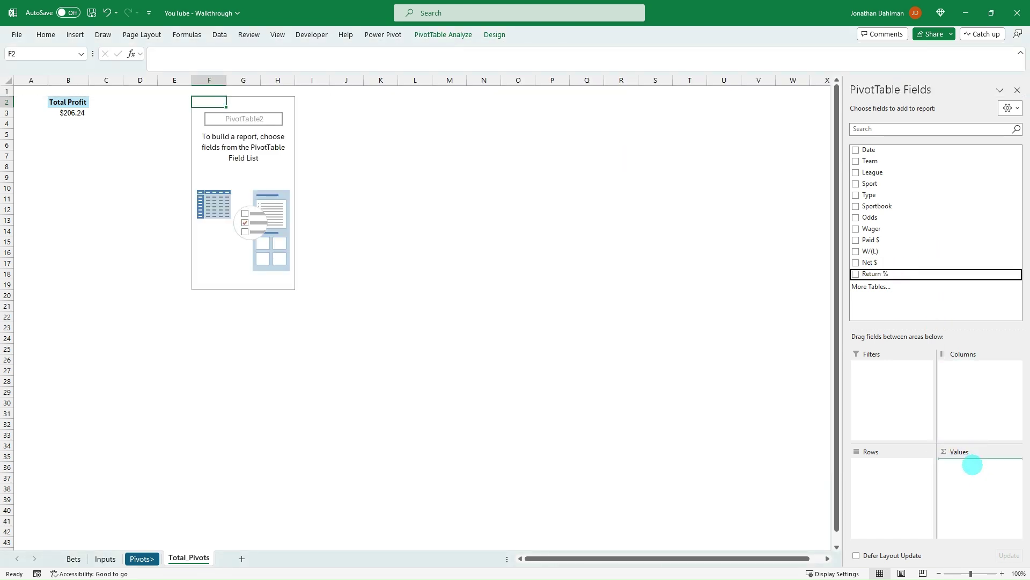
{"action": "left_click_drag", "start_coordinate": [972, 462], "coordinate": [973, 473]}
{"action": "left_click", "coordinate": [976, 465]}
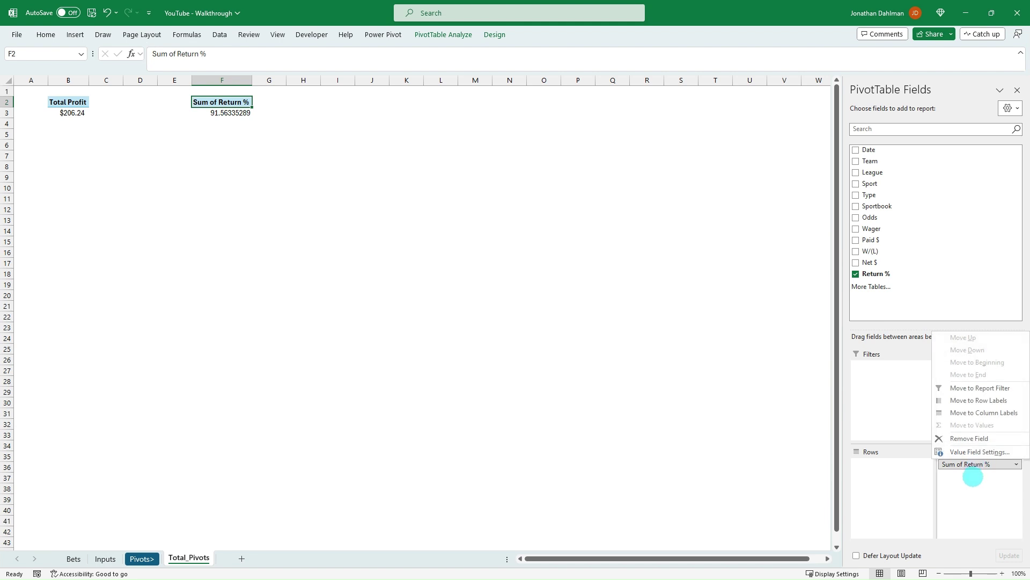
{"action": "left_click", "coordinate": [978, 452]}
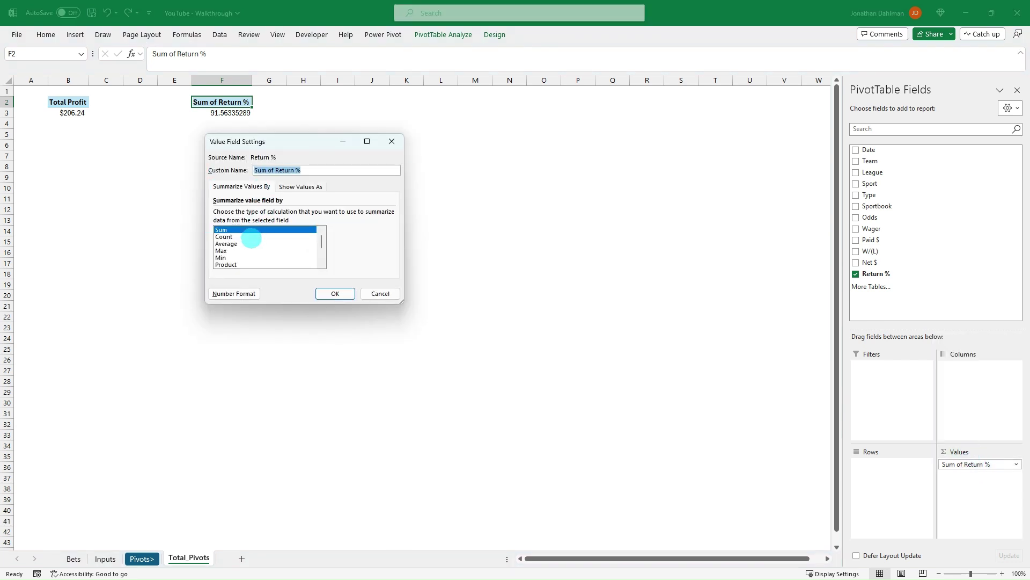
{"action": "left_click", "coordinate": [247, 243]}
{"action": "left_click", "coordinate": [335, 293]}
Format the Average of Return % value as Percentage with two decimal places
{"action": "left_click", "coordinate": [226, 112]}
{"action": "left_click", "coordinate": [969, 464]}
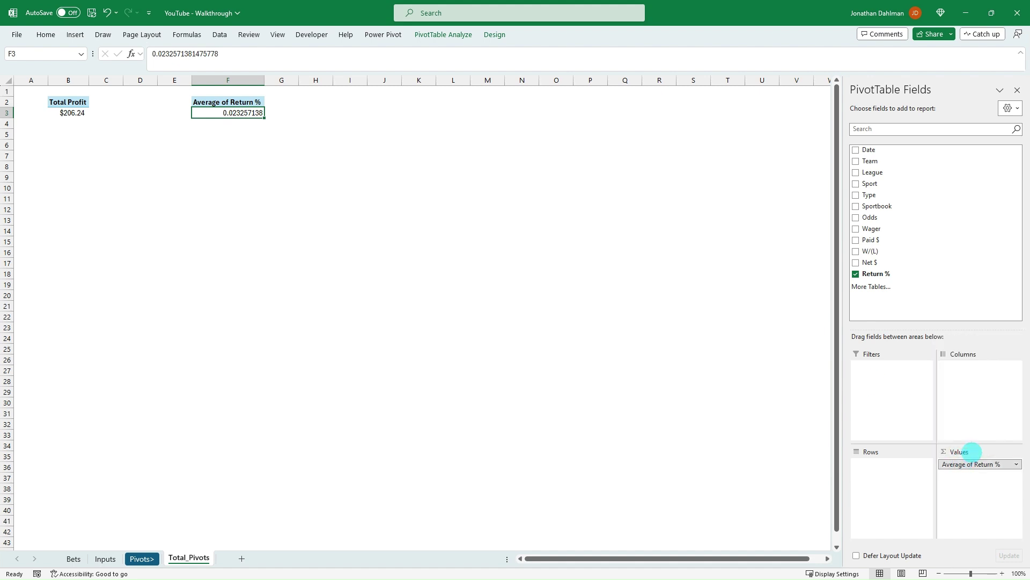
{"action": "left_click", "coordinate": [972, 452]}
{"action": "left_click", "coordinate": [248, 291]}
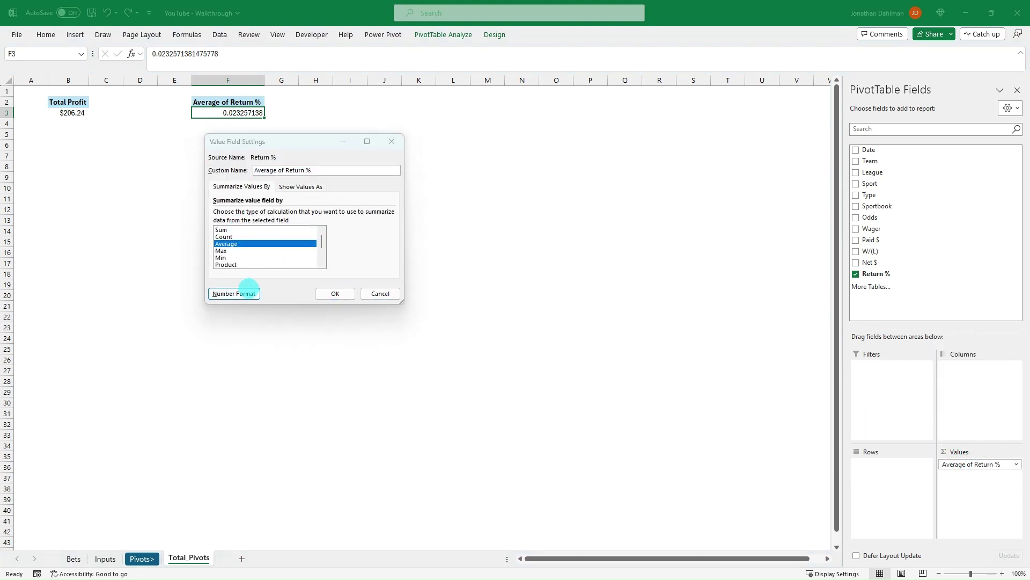
{"action": "left_click", "coordinate": [187, 180]}
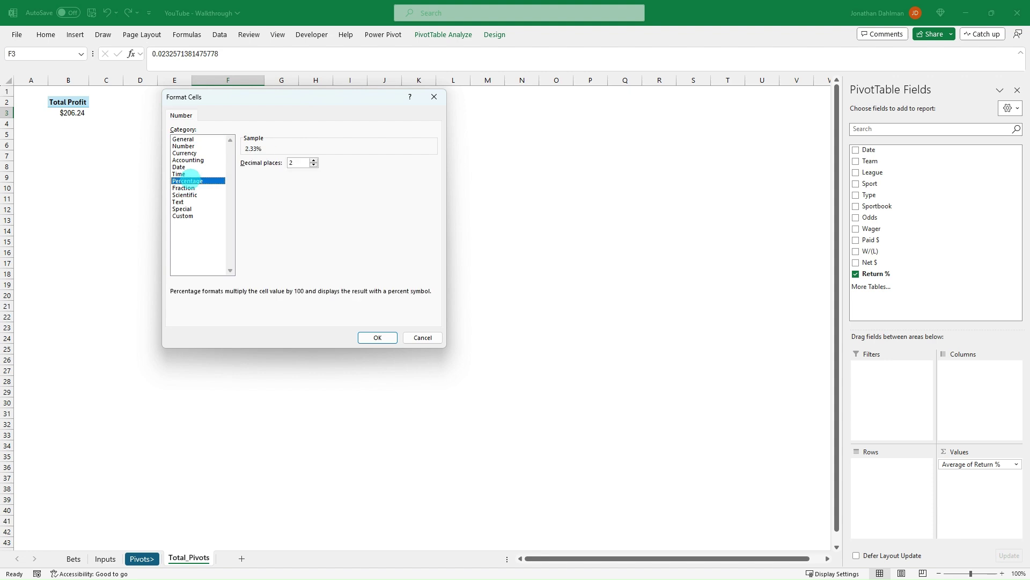
{"action": "left_click", "coordinate": [377, 338]}
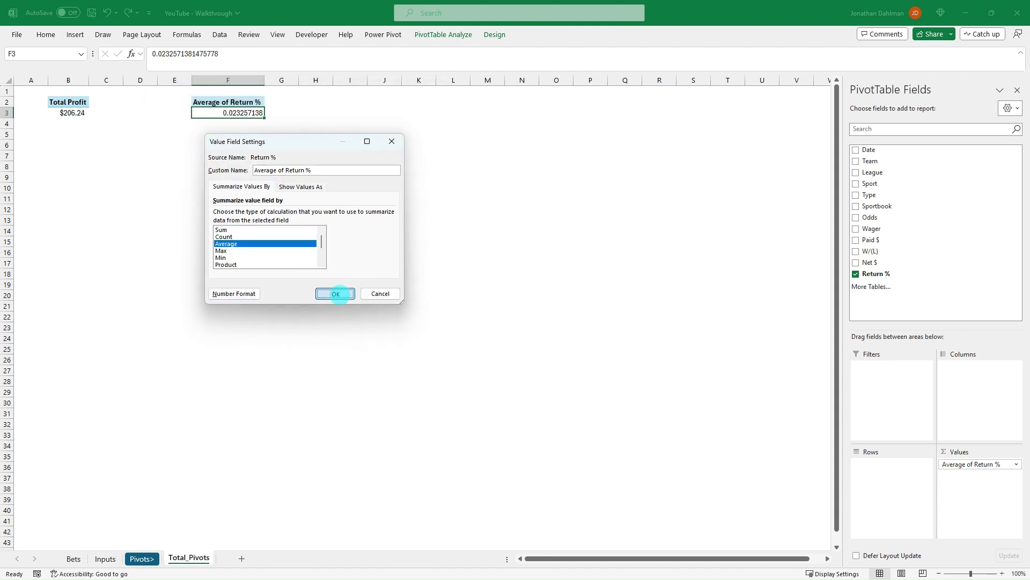
{"action": "left_click", "coordinate": [335, 293]}
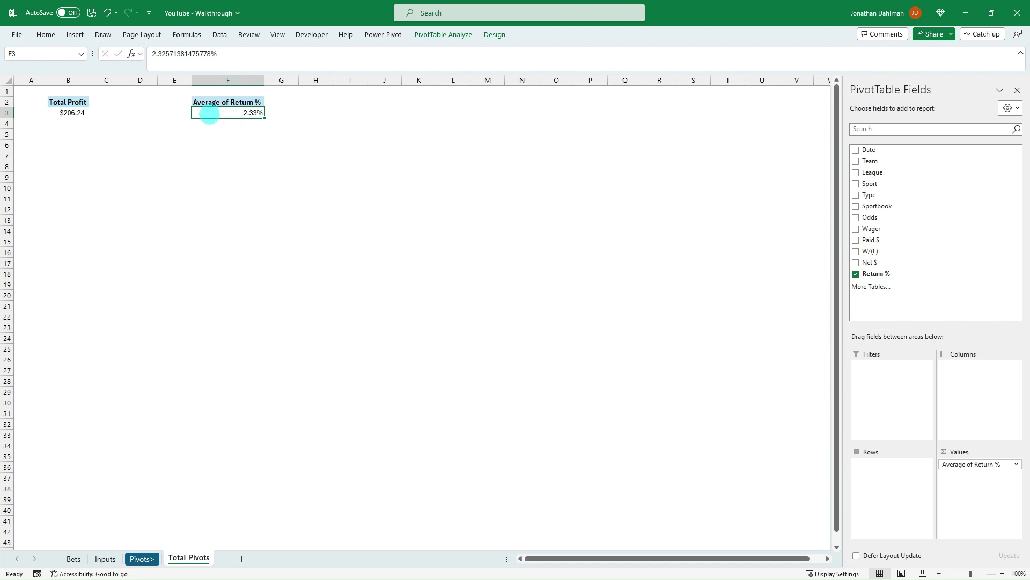
Examine the Wager column of the bet log on the Bets sheet, then return to Total_Pivots
{"action": "mouse_move", "coordinate": [211, 113]}
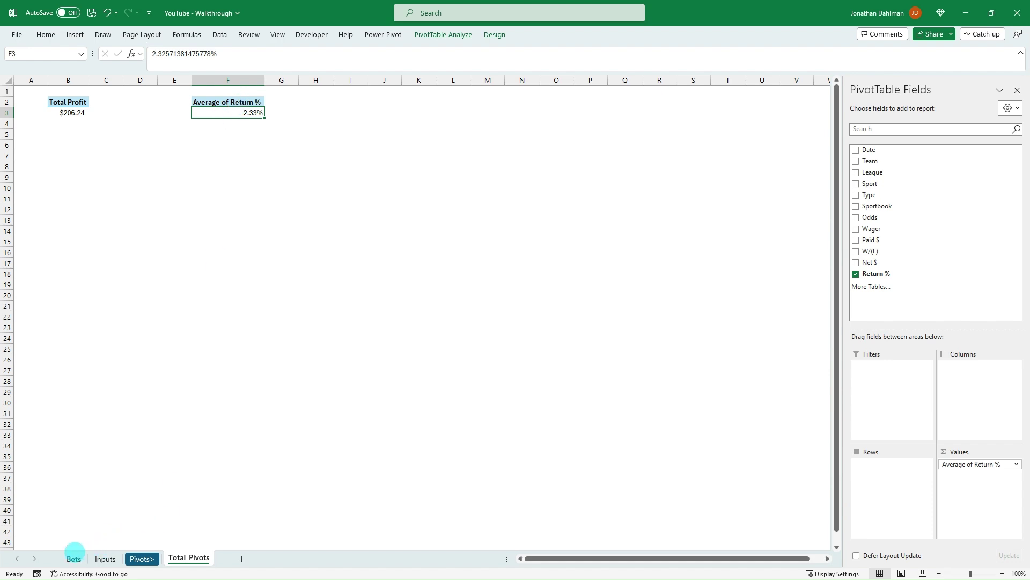
{"action": "left_click", "coordinate": [74, 558]}
{"action": "left_click", "coordinate": [330, 157]}
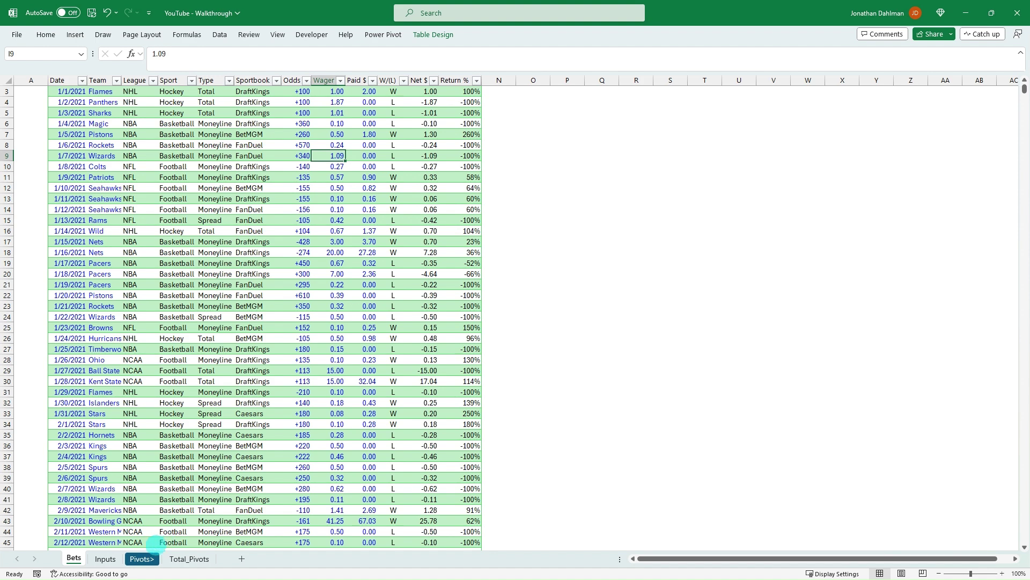
{"action": "left_click", "coordinate": [188, 559]}
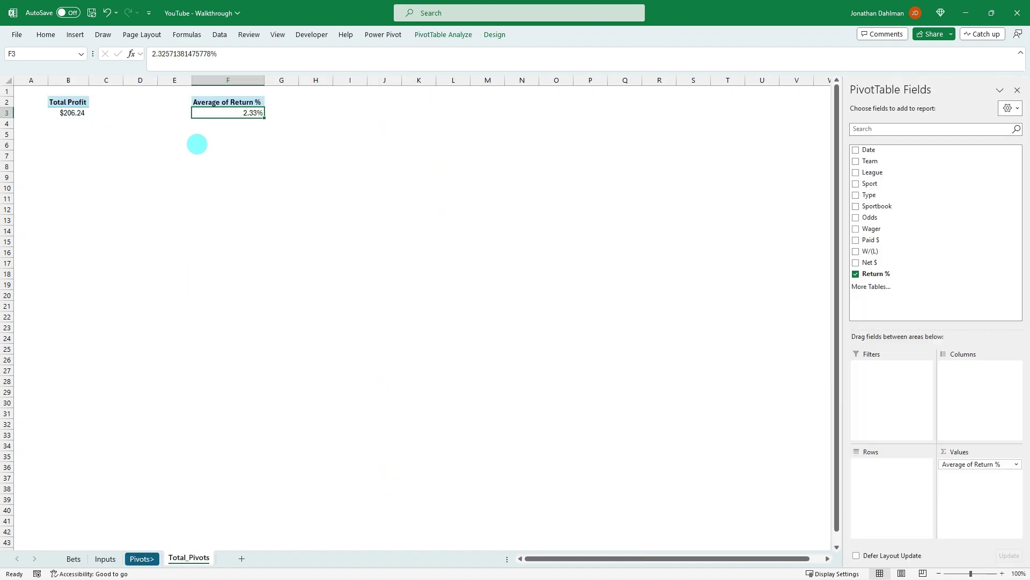
Insert a calculated field named ROI % with the formula = 'Net $'/Wager into the PivotTable at F2
{"action": "left_click", "coordinate": [446, 35]}
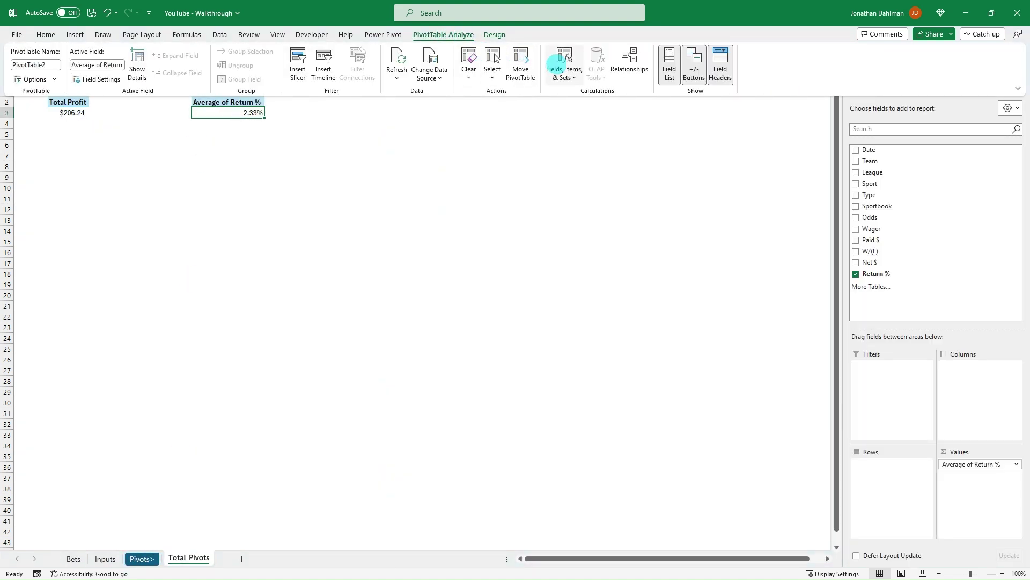
{"action": "left_click", "coordinate": [562, 72]}
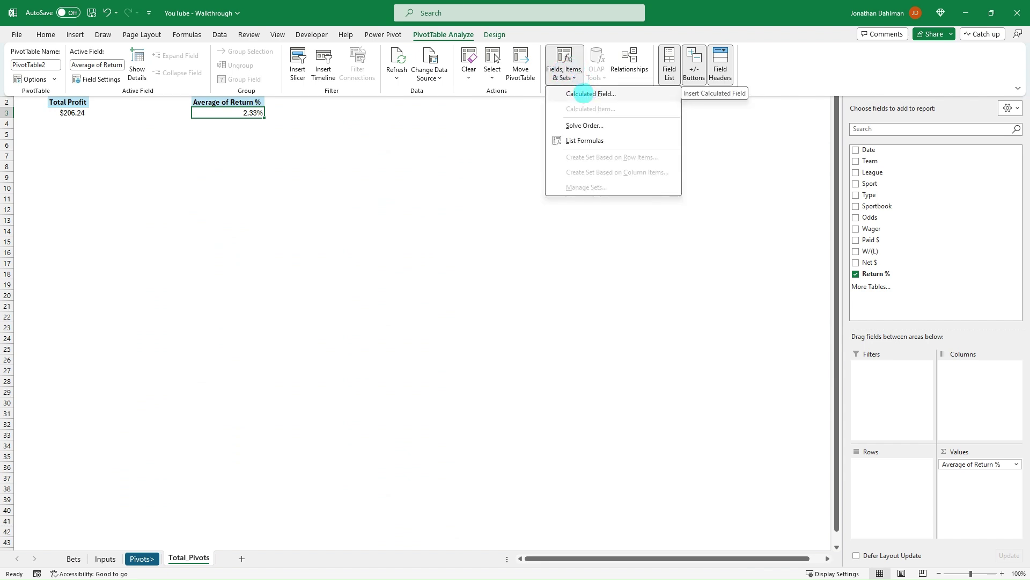
{"action": "left_click", "coordinate": [590, 93]}
{"action": "left_click_drag", "start_coordinate": [333, 138], "coordinate": [441, 144]}
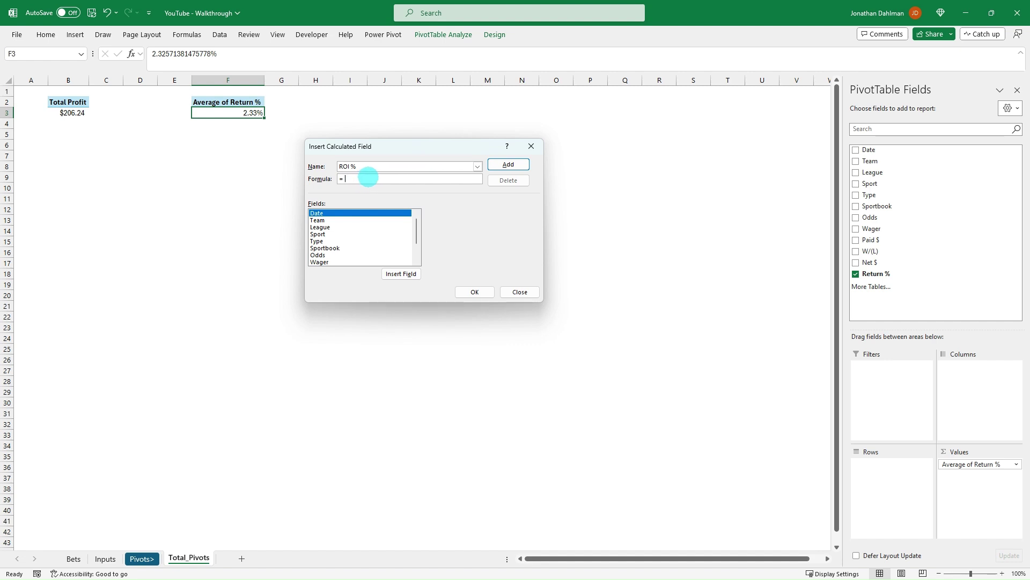
{"action": "scroll", "coordinate": [397, 239], "scroll_direction": "down", "scroll_amount": 1}
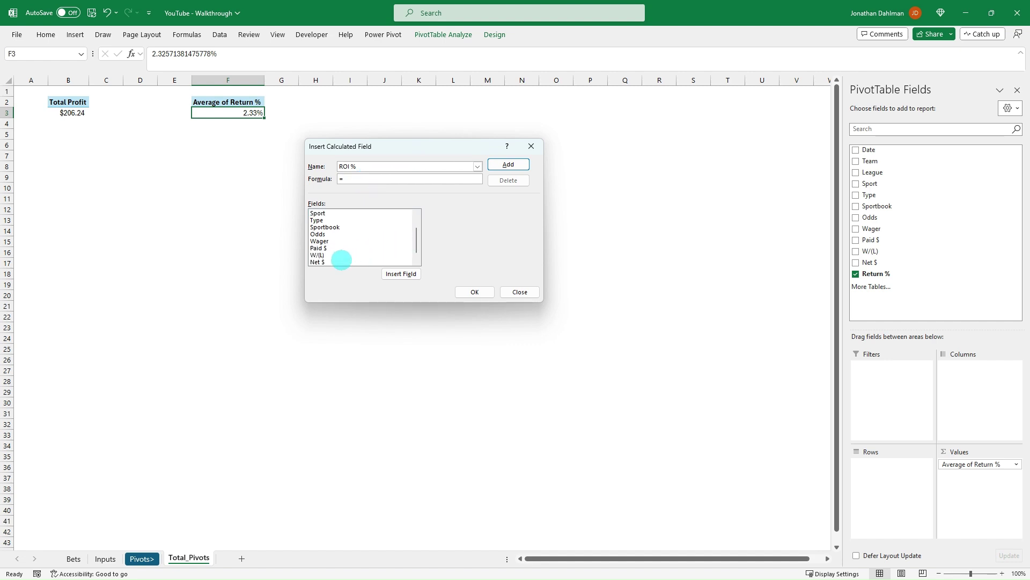
{"action": "left_click", "coordinate": [341, 262]}
{"action": "left_click", "coordinate": [409, 273]}
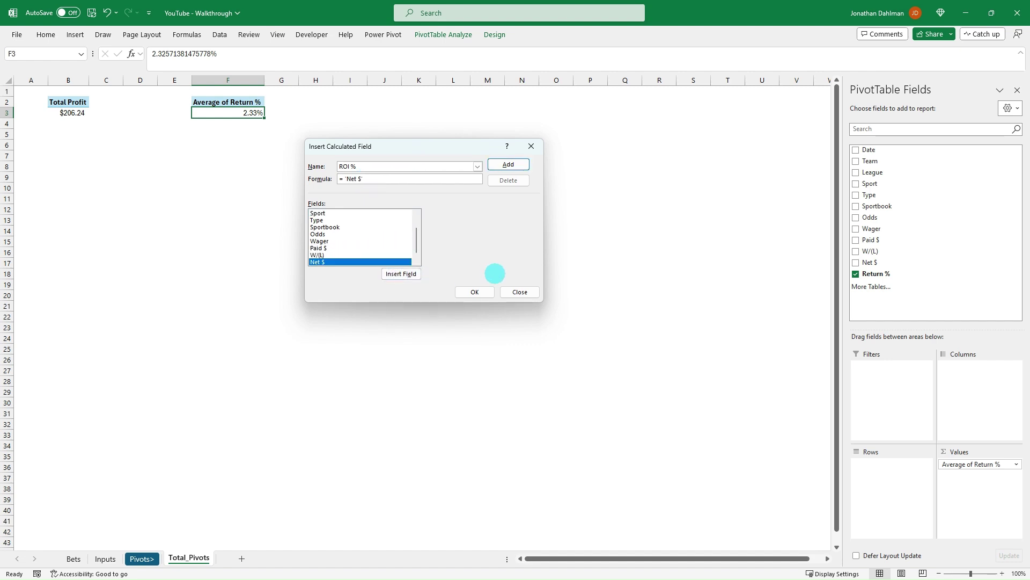
{"action": "left_click", "coordinate": [336, 248]}
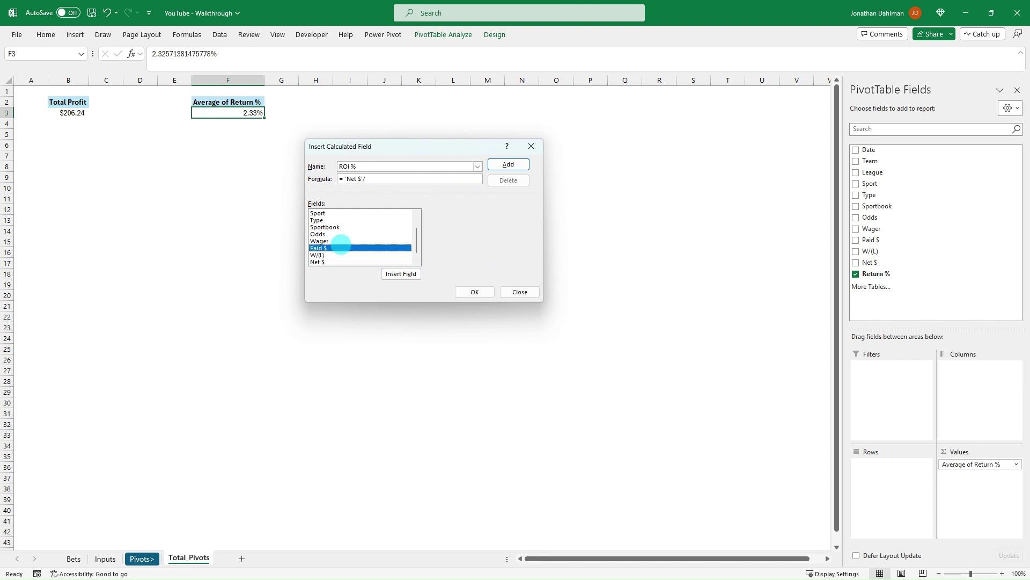
{"action": "left_click", "coordinate": [344, 241]}
{"action": "left_click", "coordinate": [401, 274]}
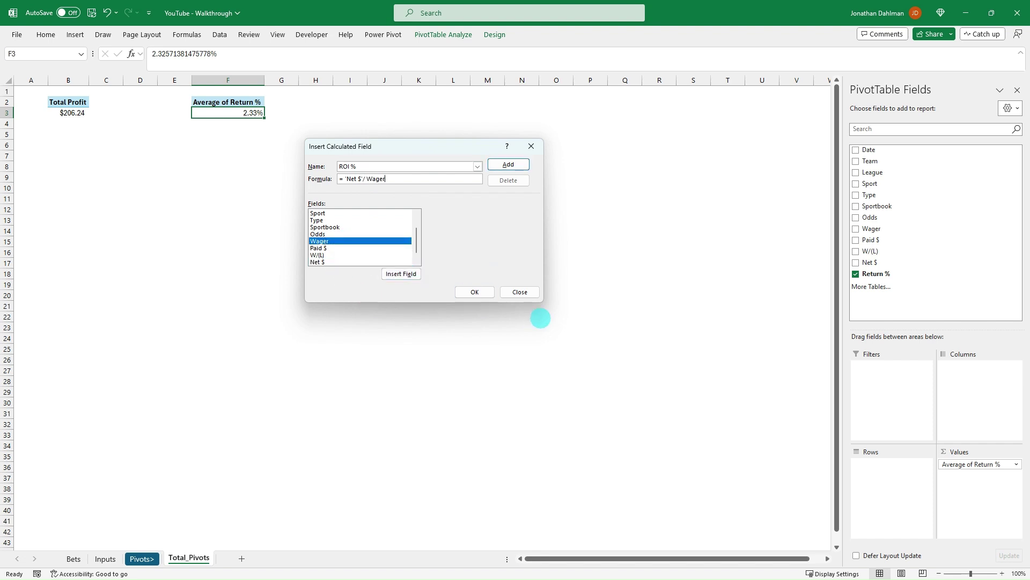
{"action": "left_click", "coordinate": [376, 179]}
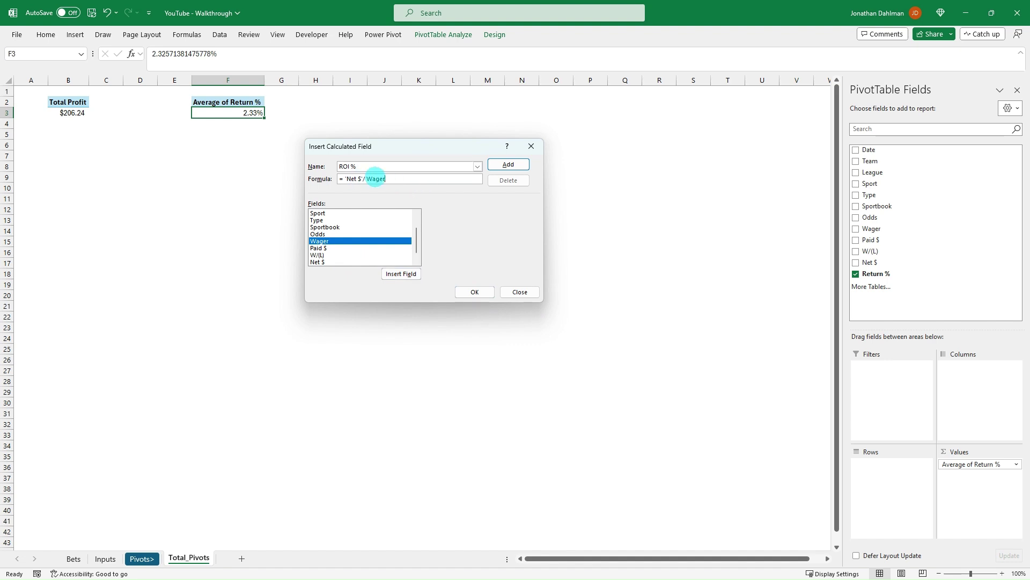
{"action": "left_click", "coordinate": [477, 290]}
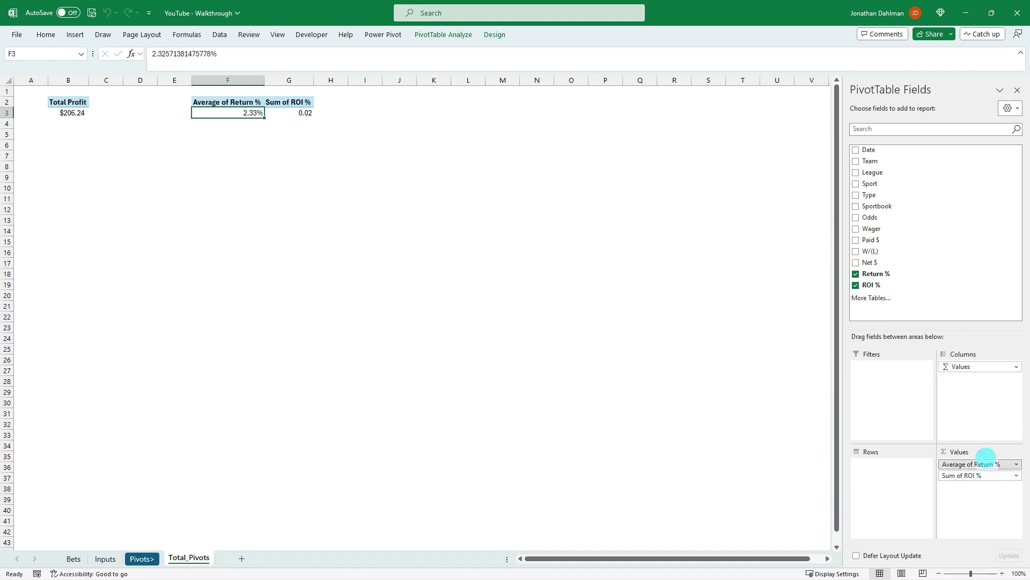
Remove Average of Return % from the PivotTable's values and format Sum of ROI % as Percentage with two decimal places
{"action": "left_click", "coordinate": [959, 275]}
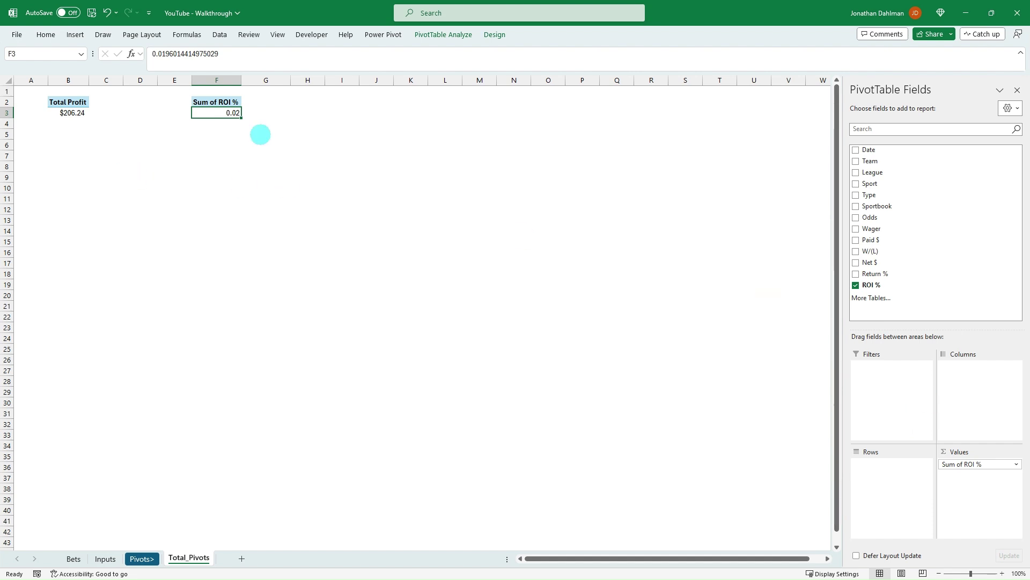
{"action": "left_click", "coordinate": [952, 463]}
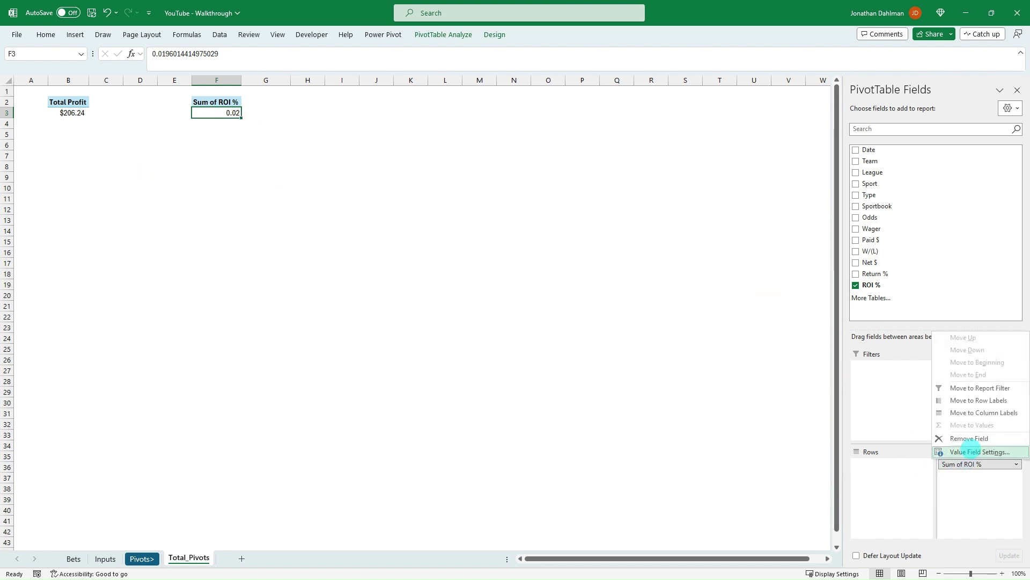
{"action": "left_click", "coordinate": [973, 450]}
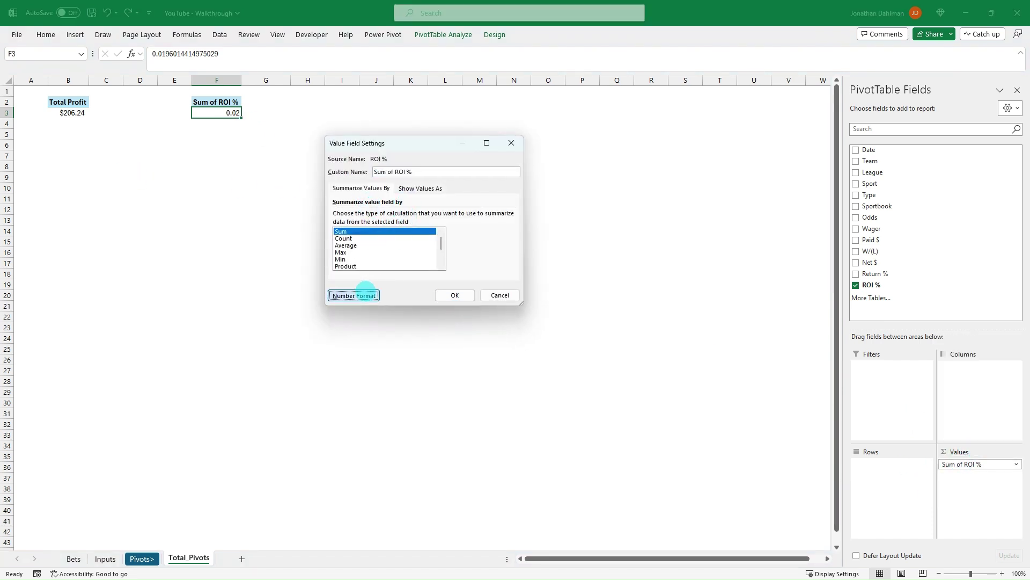
{"action": "left_click", "coordinate": [359, 295]}
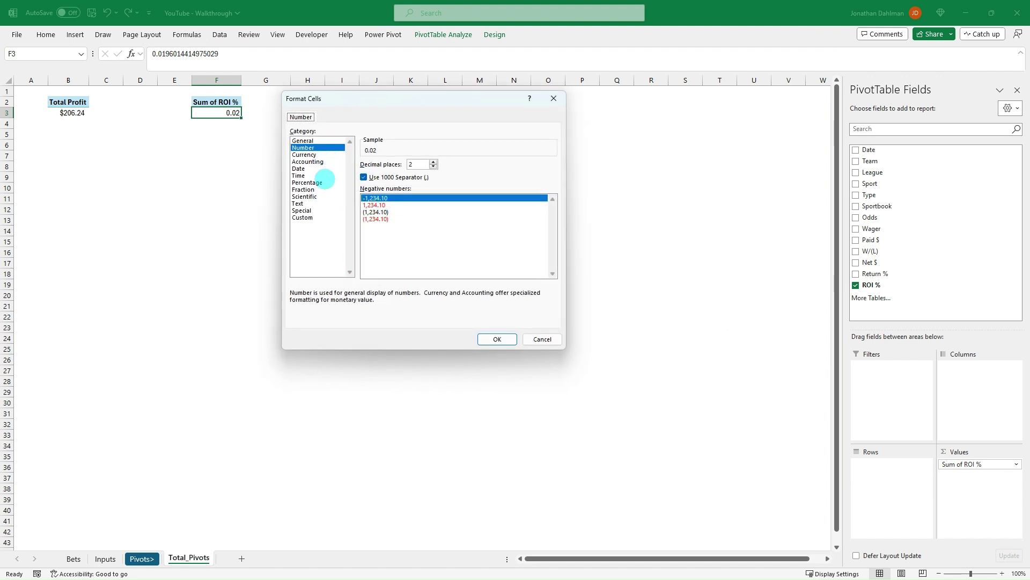
{"action": "left_click", "coordinate": [317, 183]}
{"action": "left_click", "coordinate": [497, 338]}
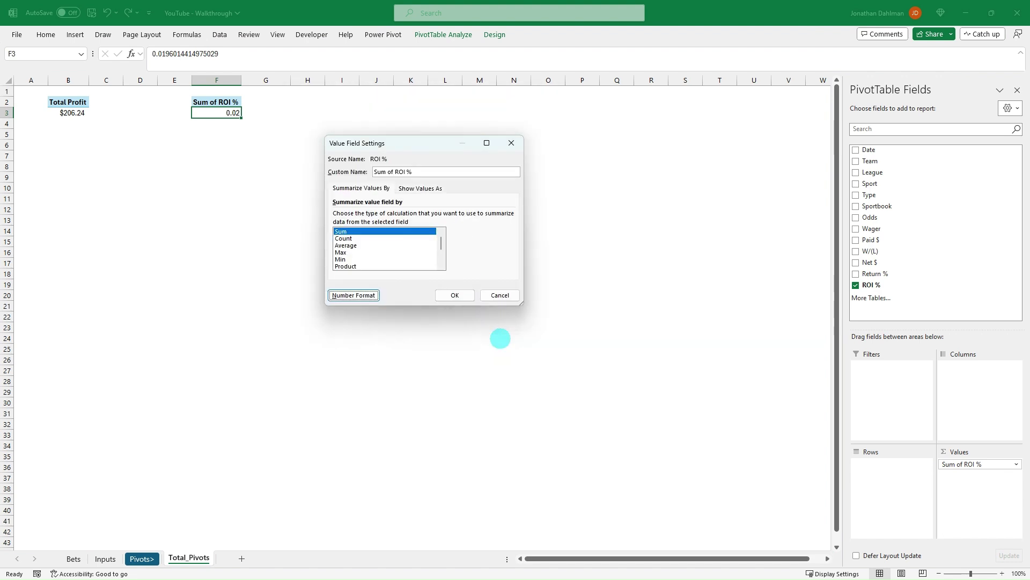
{"action": "left_click", "coordinate": [456, 294]}
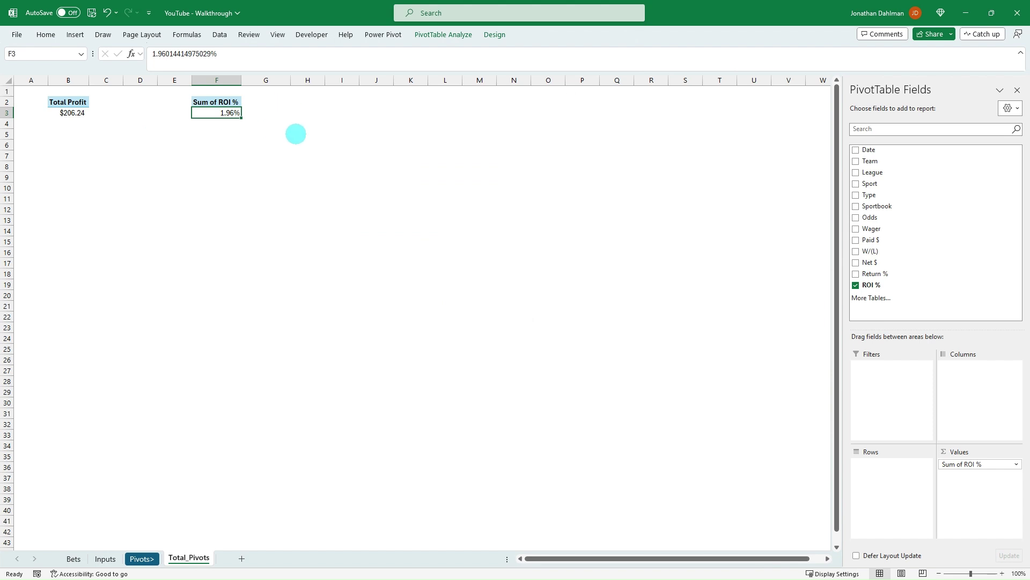
Rename the Sum of ROI % header in F2 to "ROI % " with a trailing space and autofit column F
{"action": "left_click", "coordinate": [213, 101]}
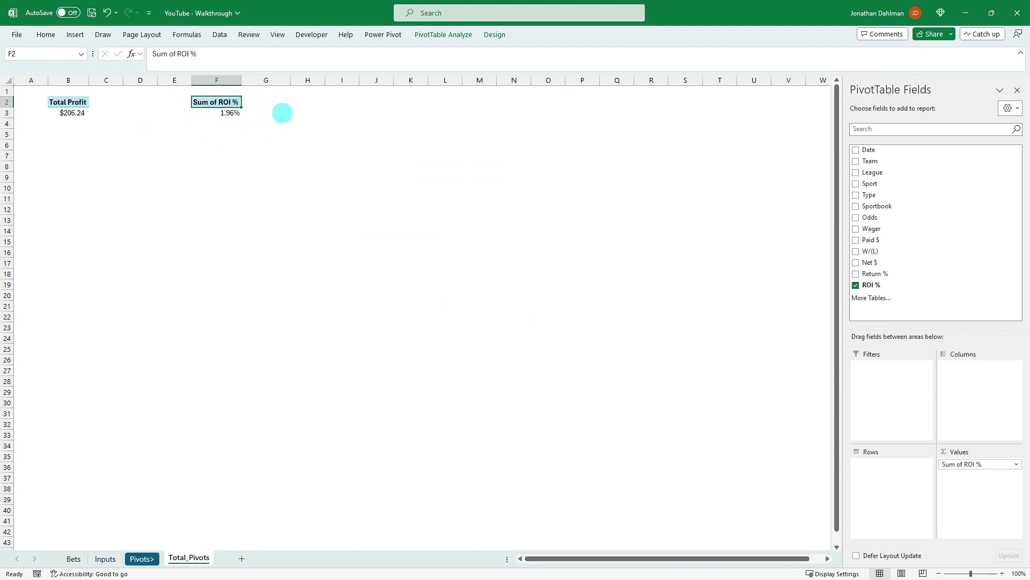
{"action": "type", "text": "ROI"}
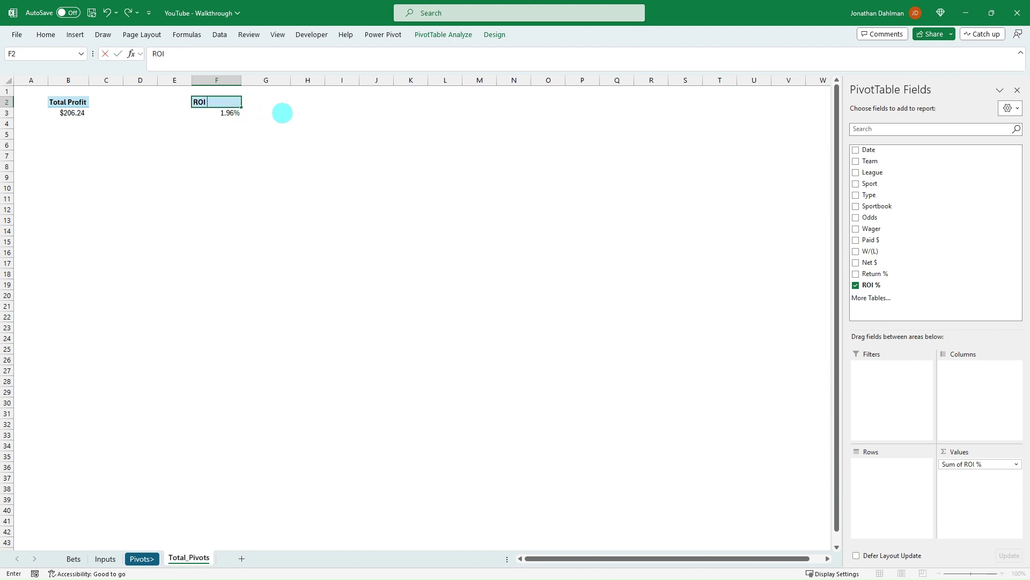
{"action": "key", "text": "Return"}
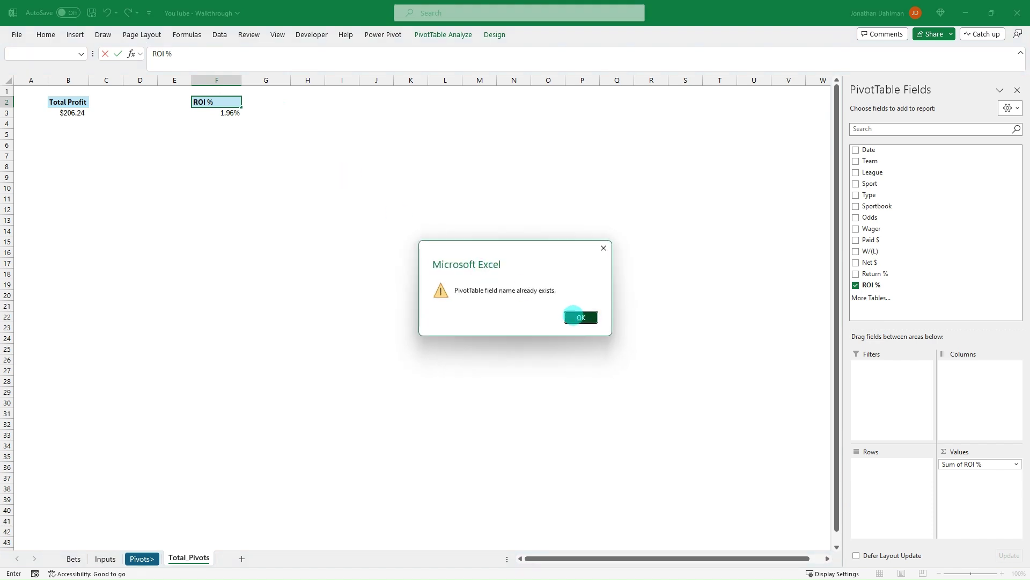
{"action": "left_click", "coordinate": [580, 316]}
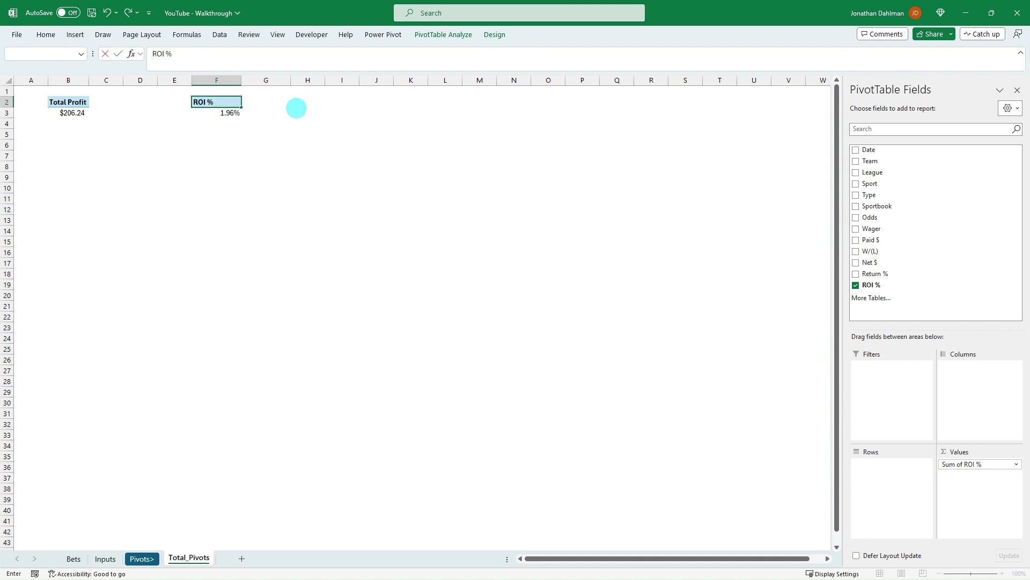
{"action": "key", "text": "Return"}
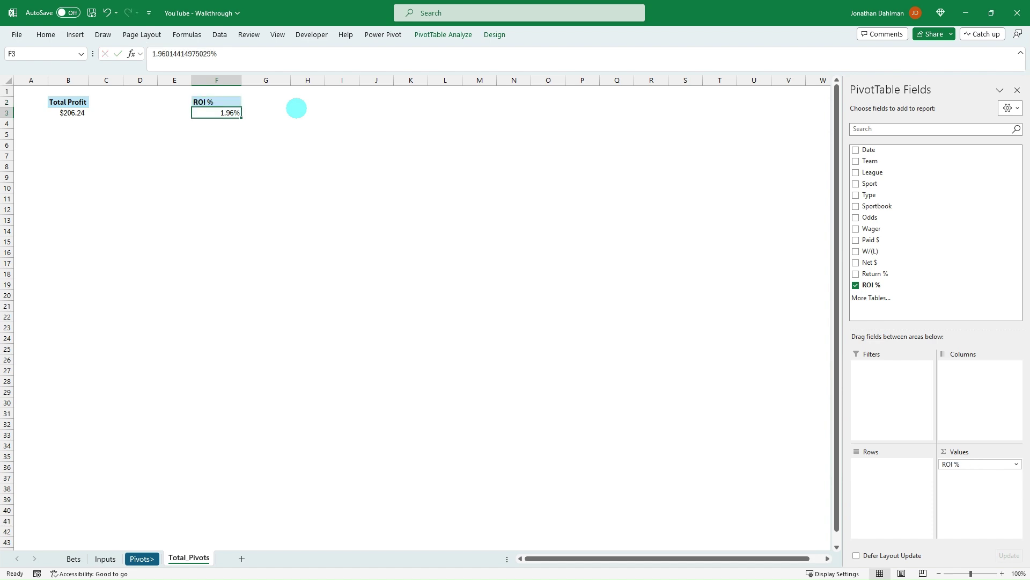
{"action": "double_click", "coordinate": [241, 81]}
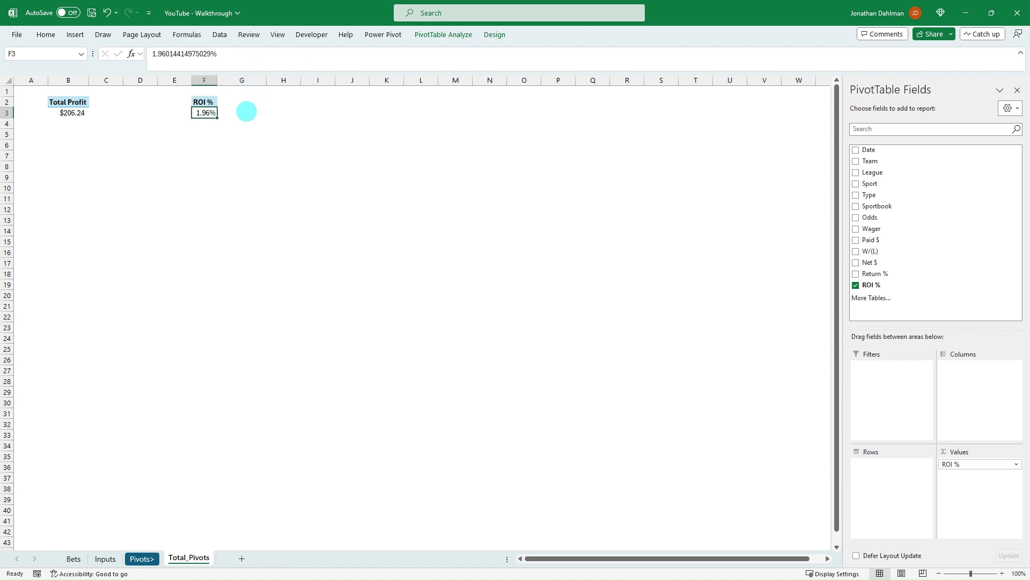
Name the ROI % PivotTable ROI_Table
{"action": "left_click", "coordinate": [493, 34]}
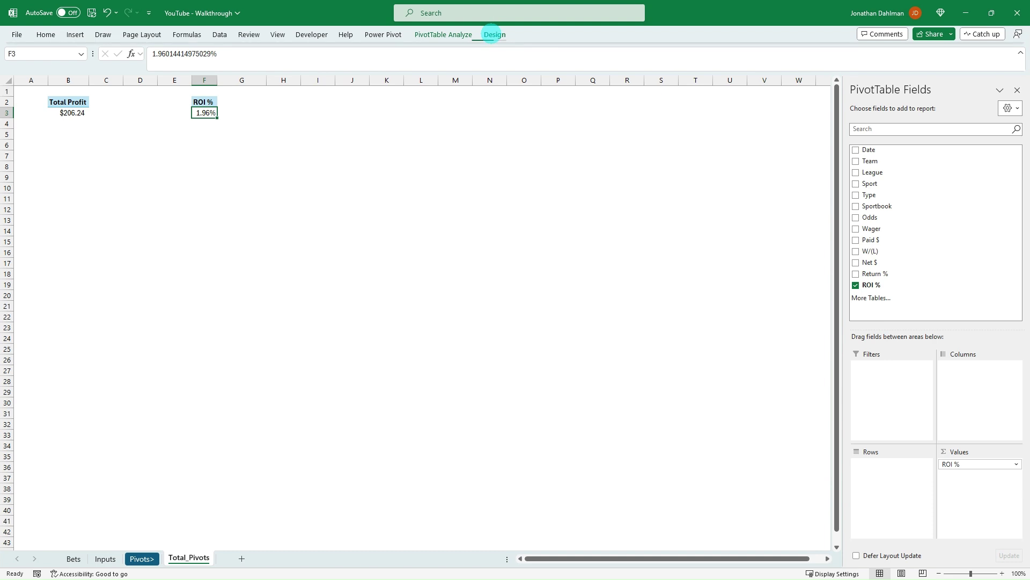
{"action": "left_click", "coordinate": [454, 33]}
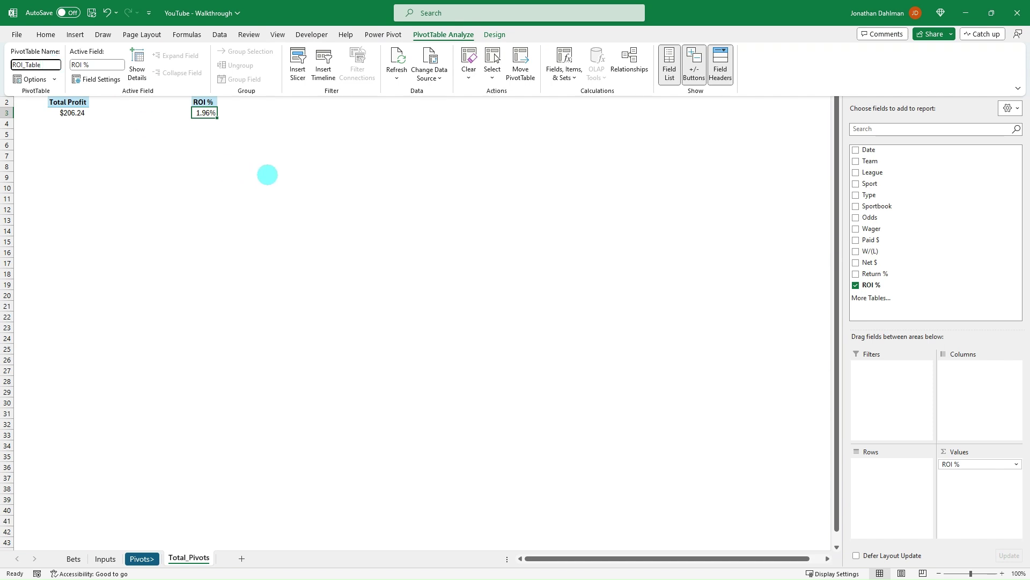
{"action": "key", "text": "Return"}
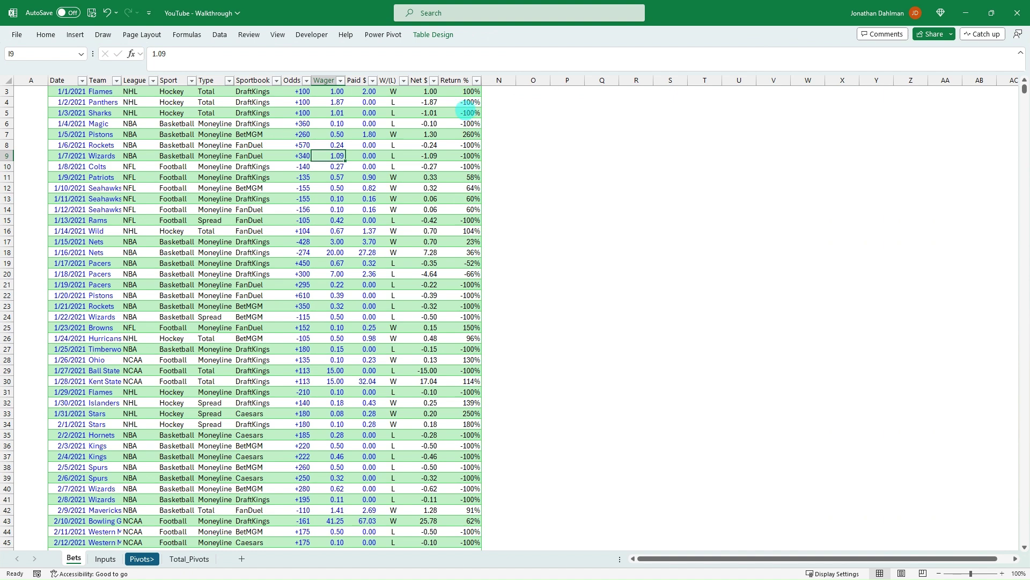
Review the Return % column's formula in the Bets sheet's table and return to the Total_Pivots sheet
{"action": "left_click", "coordinate": [462, 112]}
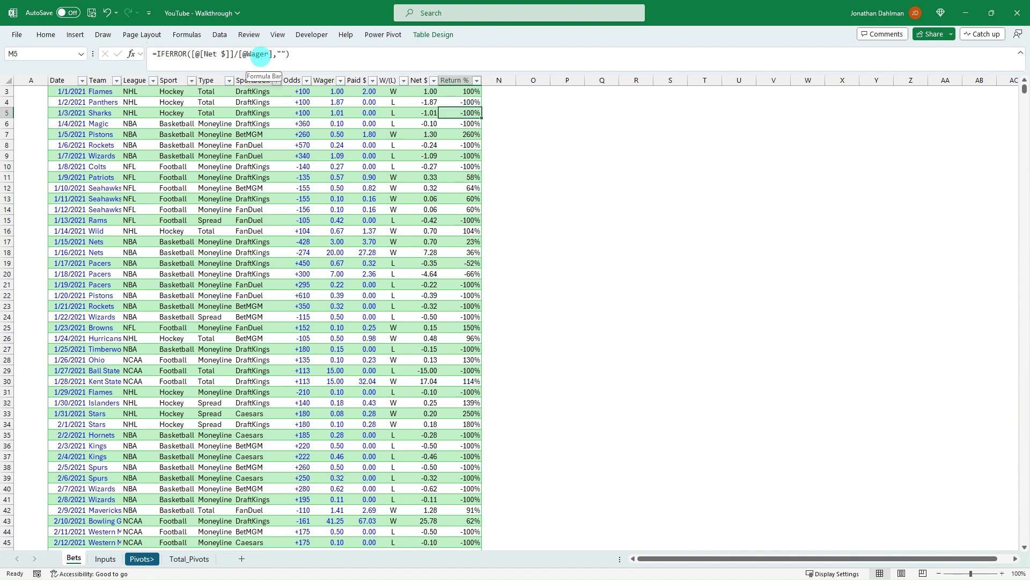
{"action": "scroll", "coordinate": [406, 122], "scroll_direction": "up", "scroll_amount": 1}
{"action": "left_click", "coordinate": [457, 114]}
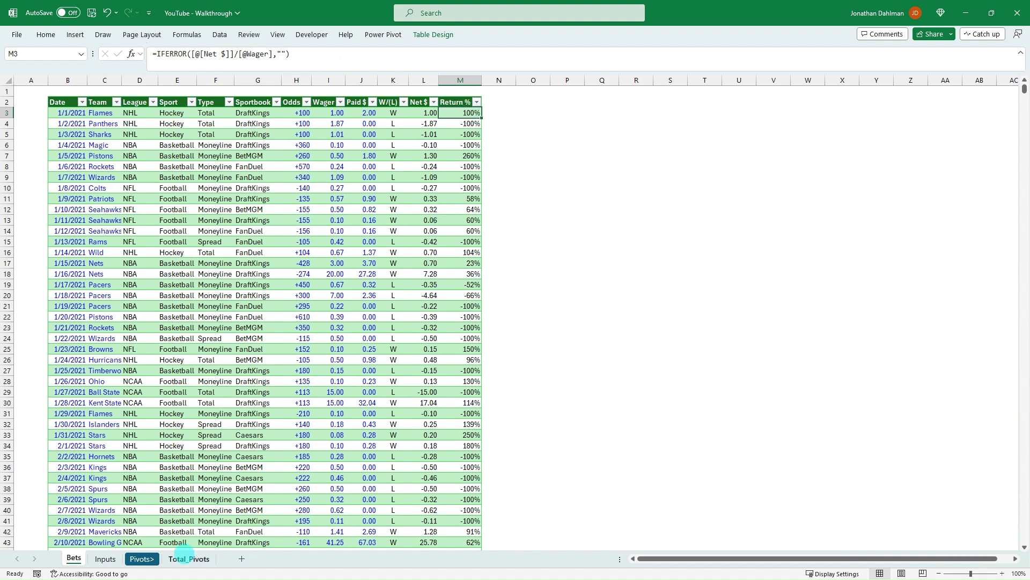
{"action": "left_click", "coordinate": [184, 558]}
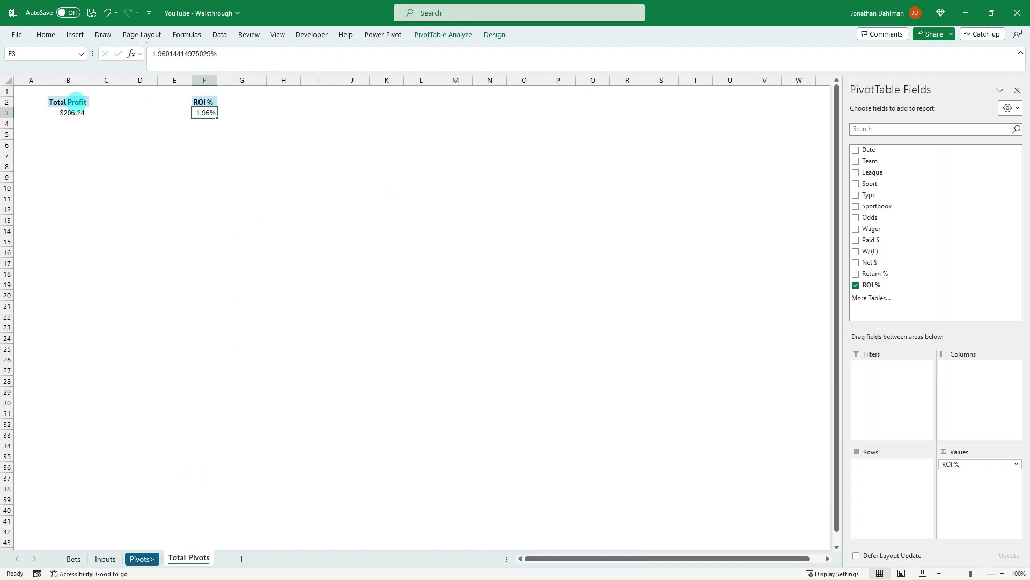
Copy the Total Profit PivotTable in B2:B3 and paste it at cell J2
{"action": "left_click_drag", "start_coordinate": [73, 102], "coordinate": [72, 113]}
{"action": "key", "text": "ctrl+c"}
{"action": "left_click", "coordinate": [352, 102]}
{"action": "key", "text": "ctrl+v"}
{"action": "key", "text": "Down"}
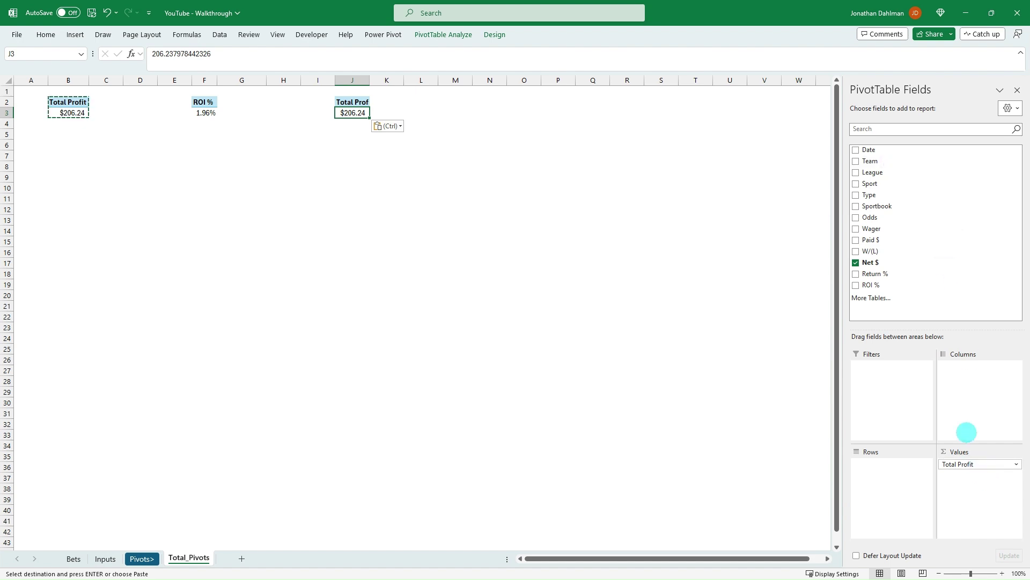
Replace Total Profit with the Paid $ field in the values of the PivotTable at J2 and summarize it by Count
{"action": "key", "text": "ctrl+z"}
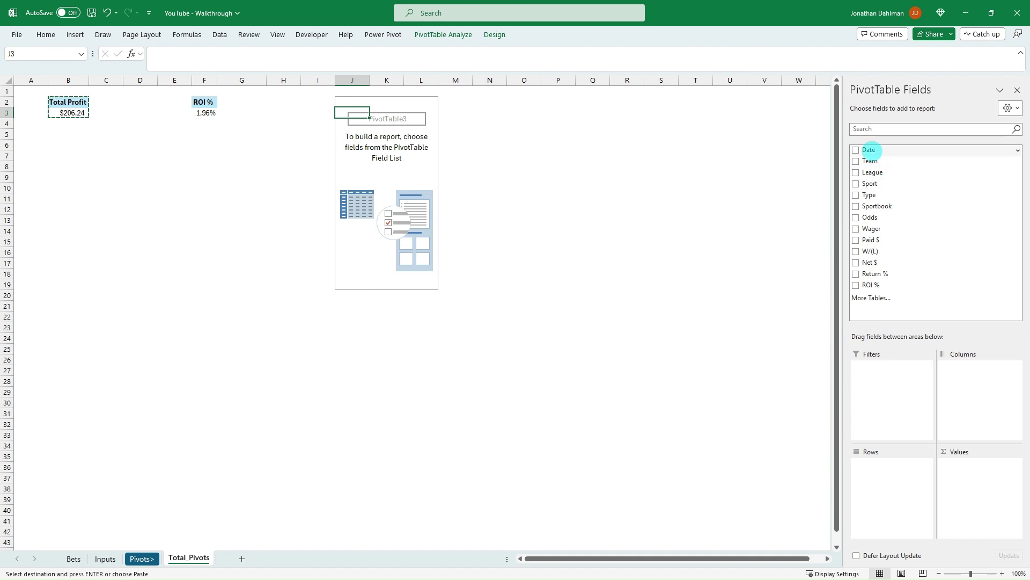
{"action": "left_click_drag", "start_coordinate": [872, 239], "coordinate": [957, 467]}
{"action": "left_click", "coordinate": [970, 465]}
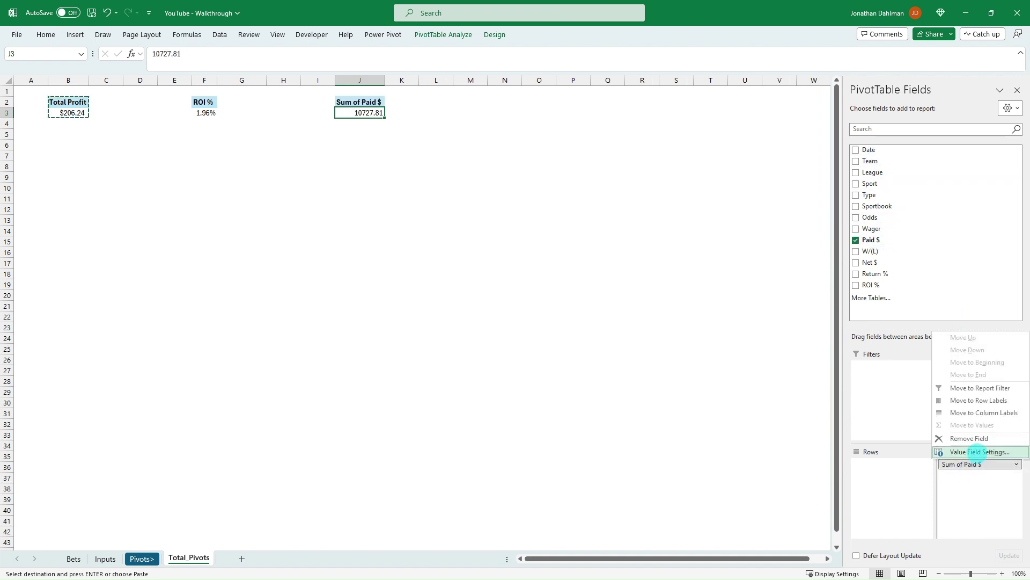
{"action": "left_click", "coordinate": [961, 453]}
{"action": "left_click", "coordinate": [344, 238]}
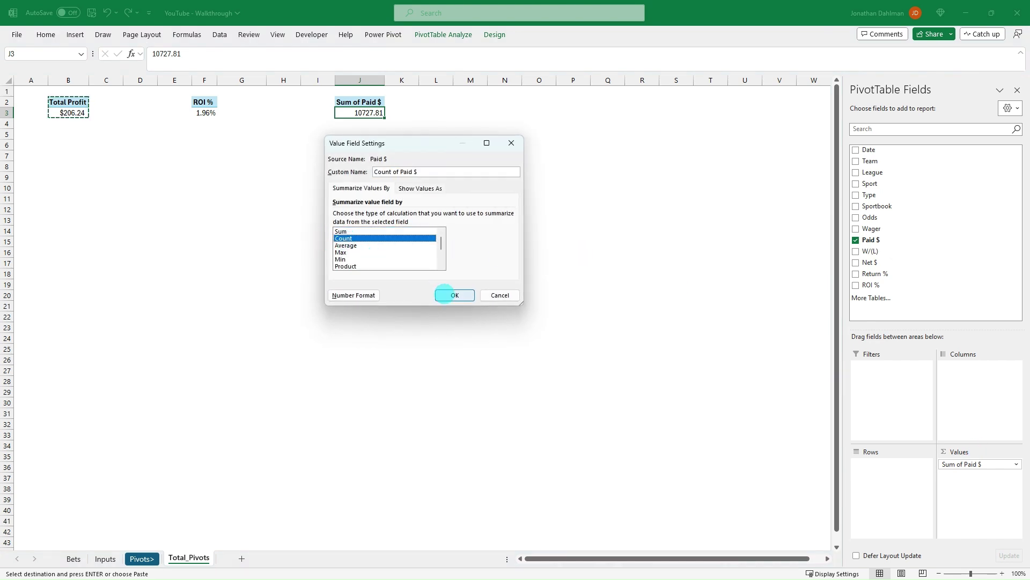
{"action": "left_click", "coordinate": [455, 296]}
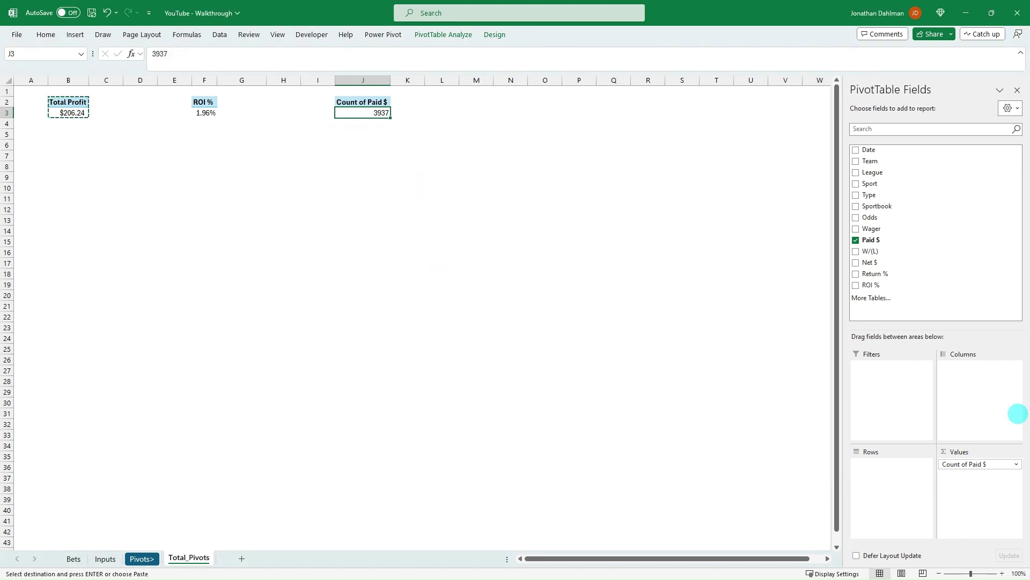
Format the Count of Paid $ values as Number with 0 decimal places, a thousands separator and negatives in black parentheses
{"action": "left_click", "coordinate": [1002, 464]}
{"action": "left_click", "coordinate": [999, 453]}
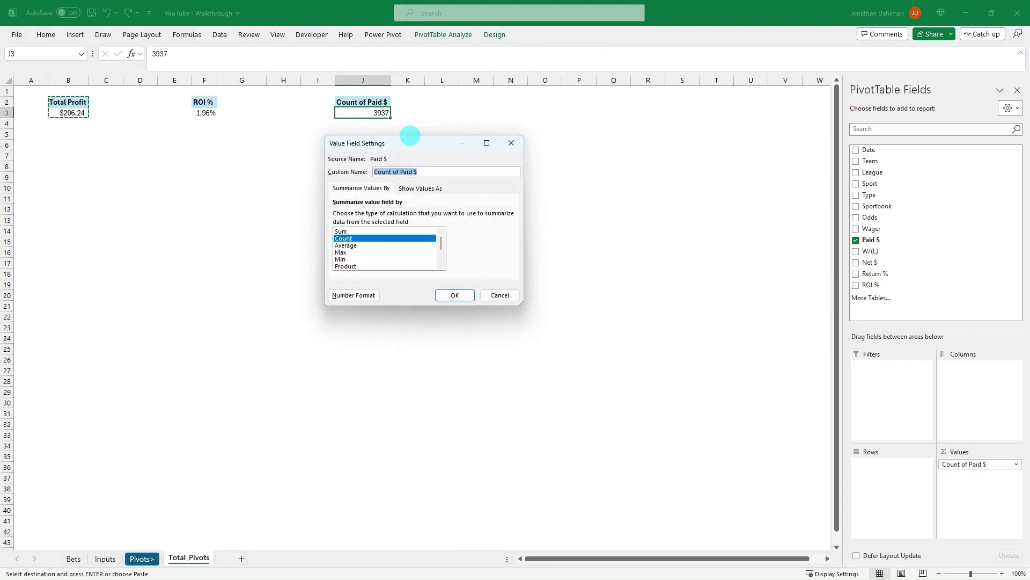
{"action": "left_click", "coordinate": [353, 295]}
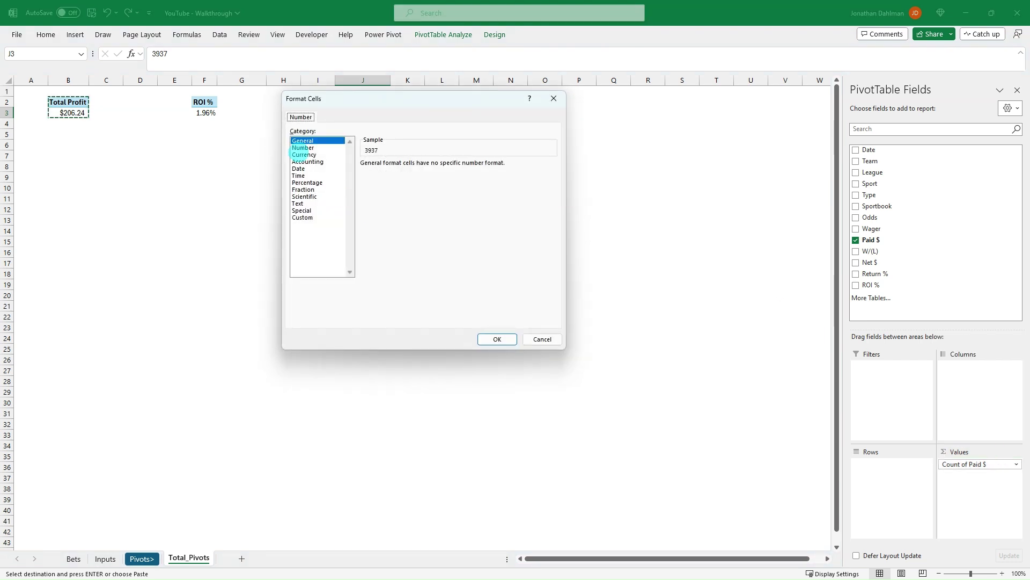
{"action": "left_click", "coordinate": [306, 148]}
{"action": "left_click", "coordinate": [364, 177]}
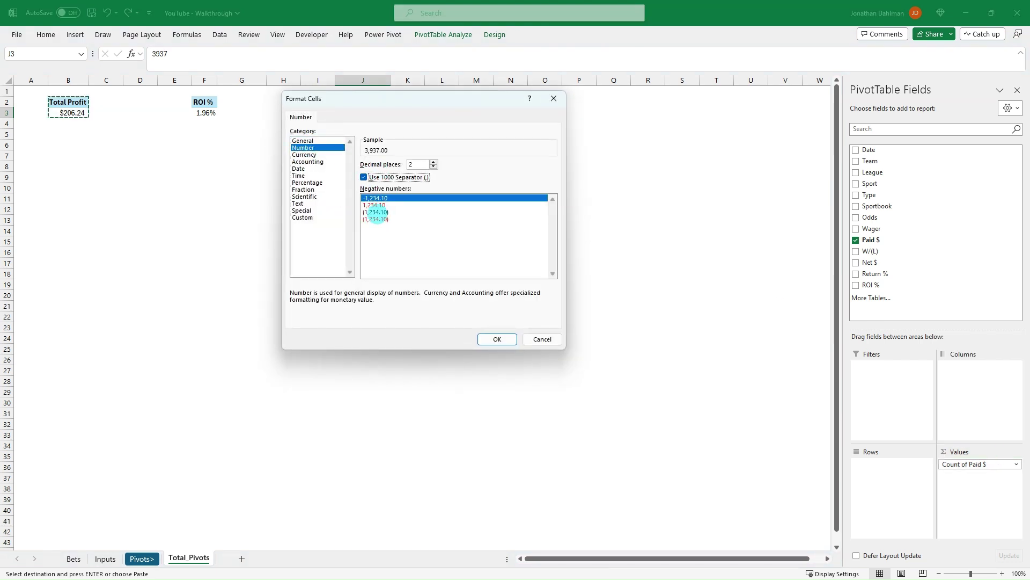
{"action": "left_click", "coordinate": [375, 212]}
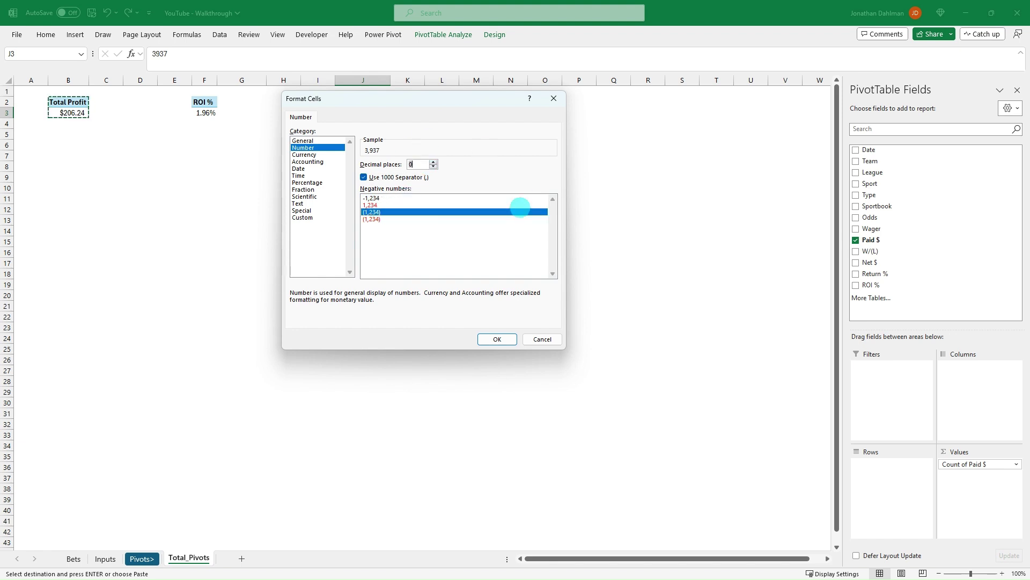
{"action": "left_click", "coordinate": [496, 339]}
{"action": "left_click", "coordinate": [455, 296]}
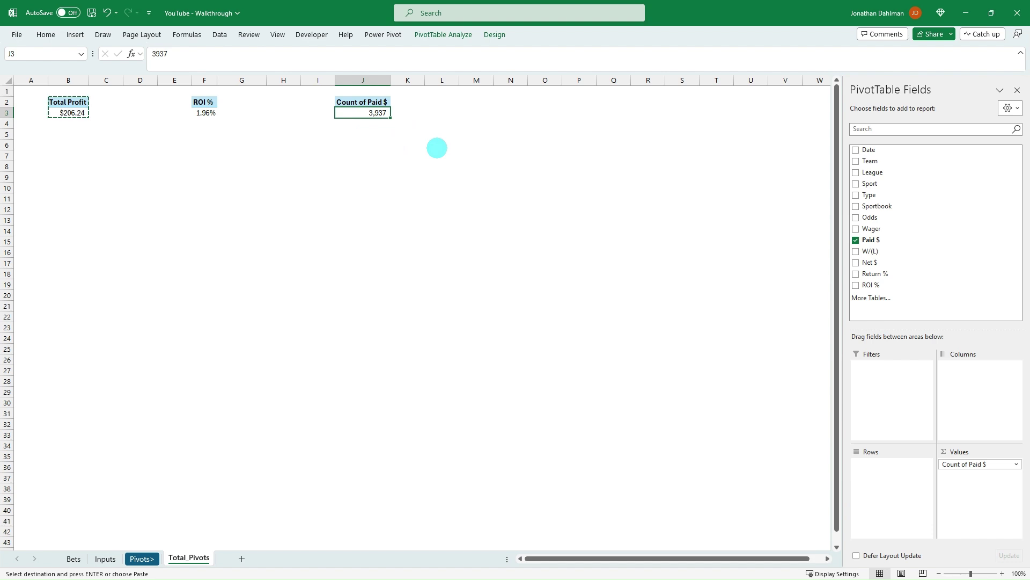
Rename the Count of Paid $ header in J2 to Bets
{"action": "left_click", "coordinate": [371, 103]}
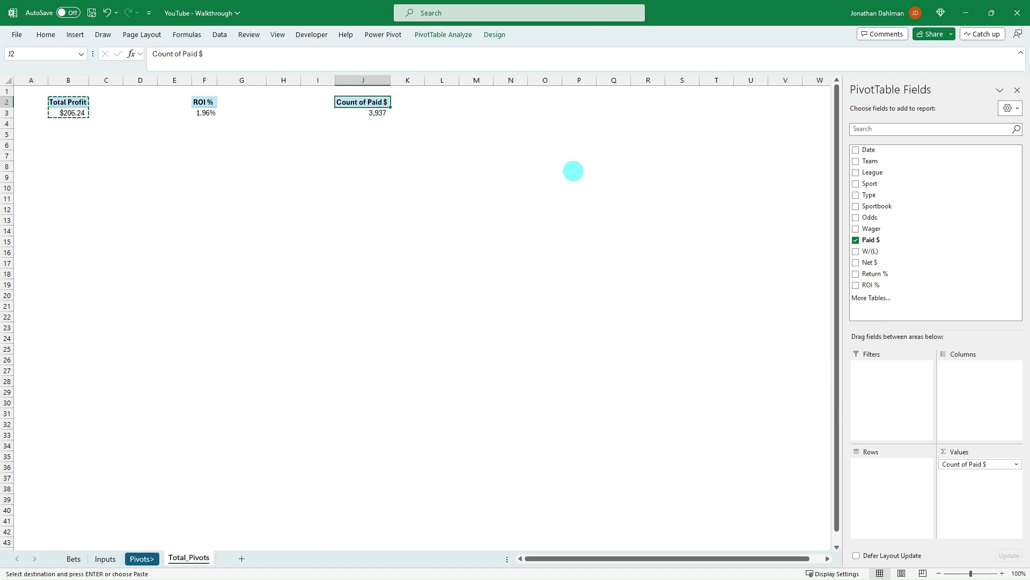
{"action": "type", "text": "Be"}
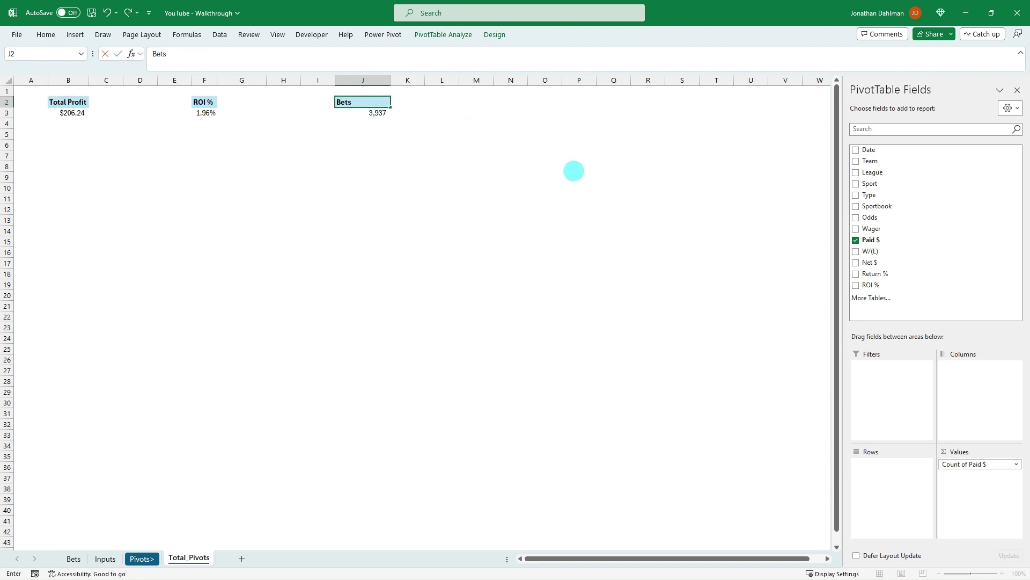
{"action": "type", "text": "ts"}
{"action": "key", "text": "Tab"}
Name the Bets PivotTable Bet Count
{"action": "left_click", "coordinate": [379, 101]}
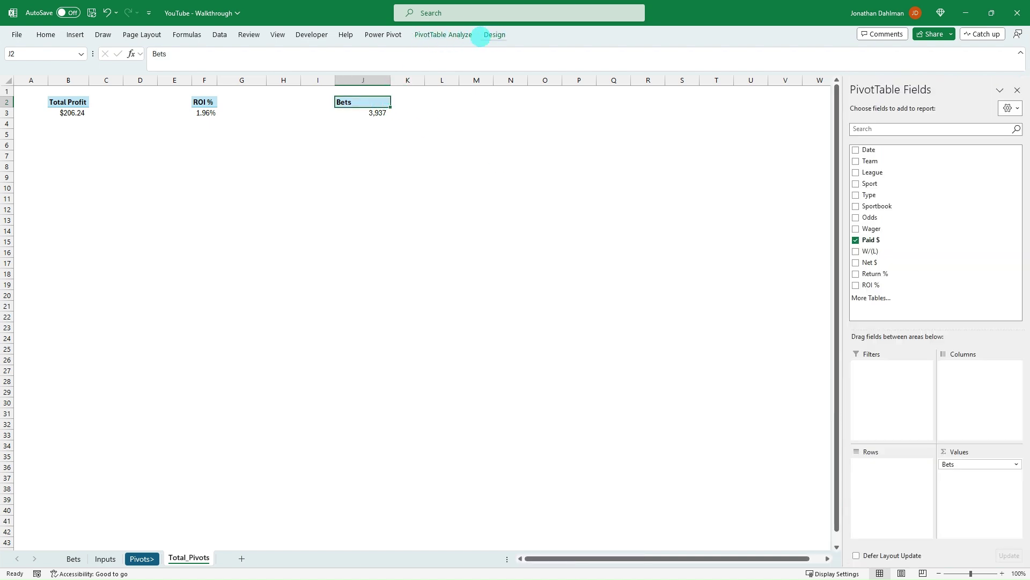
{"action": "left_click", "coordinate": [462, 35]}
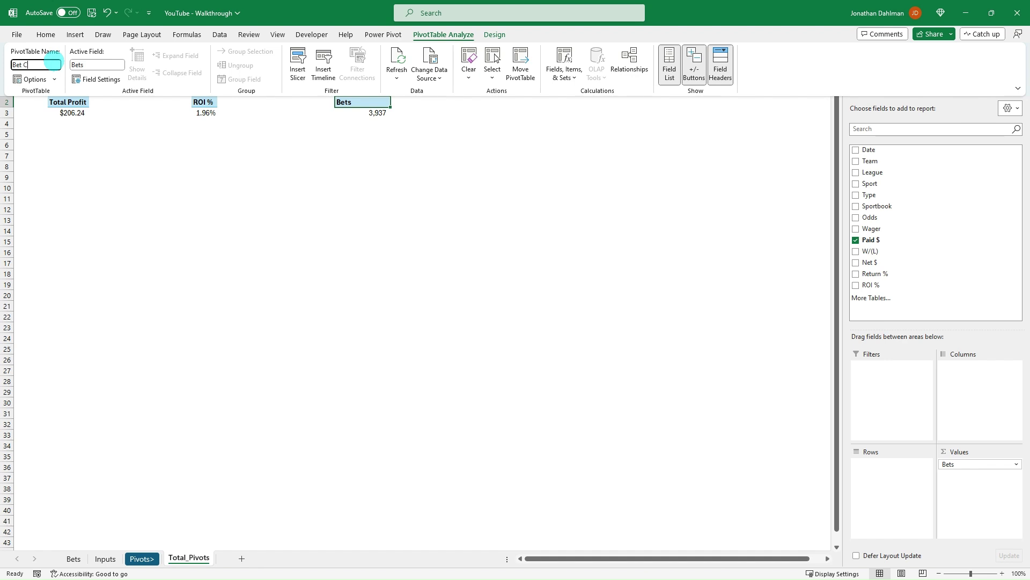
{"action": "left_click", "coordinate": [53, 63]}
{"action": "type", "text": "Bet Count"}
{"action": "key", "text": "Return"}
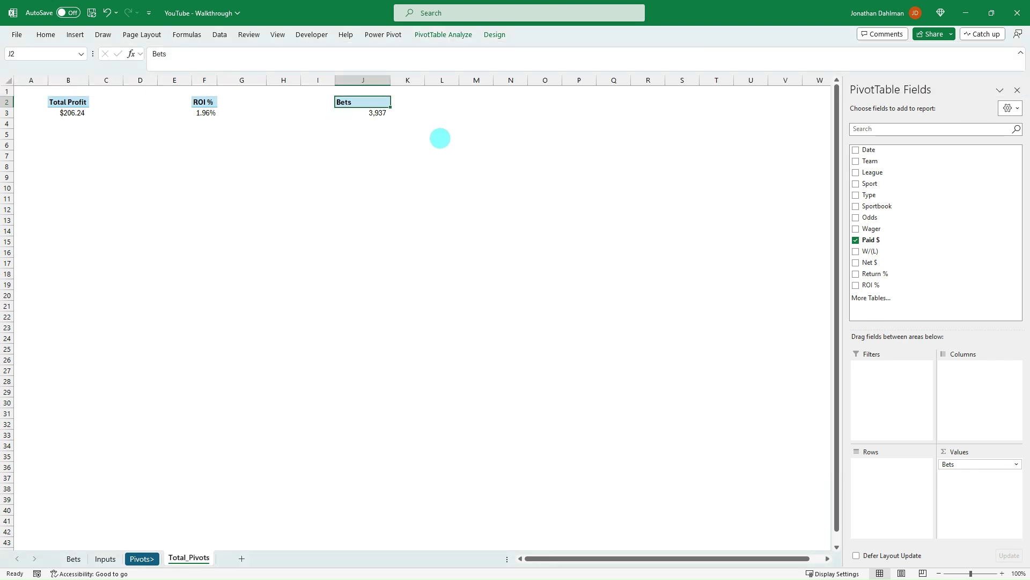
Copy the ROI % PivotTable in F2:F3 and paste it at cell N2
{"action": "left_click", "coordinate": [437, 134]}
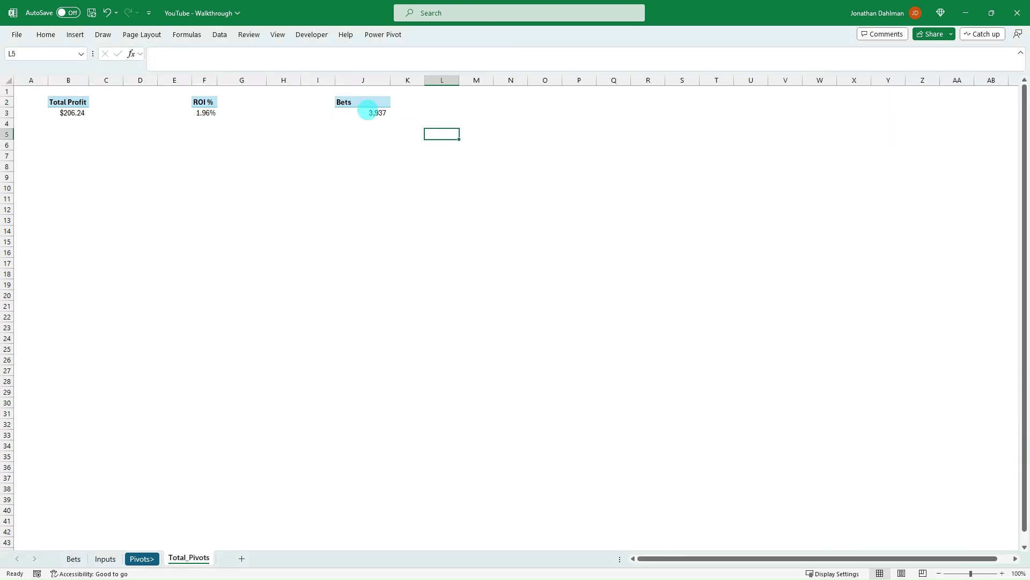
{"action": "left_click_drag", "start_coordinate": [203, 102], "coordinate": [204, 113]}
{"action": "key", "text": "ctrl+c"}
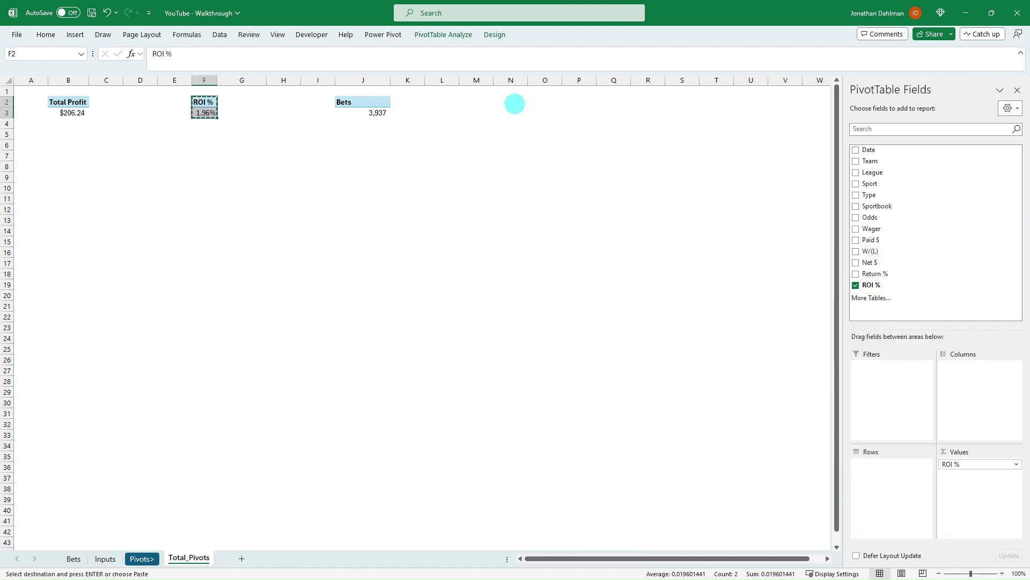
{"action": "left_click", "coordinate": [509, 102]}
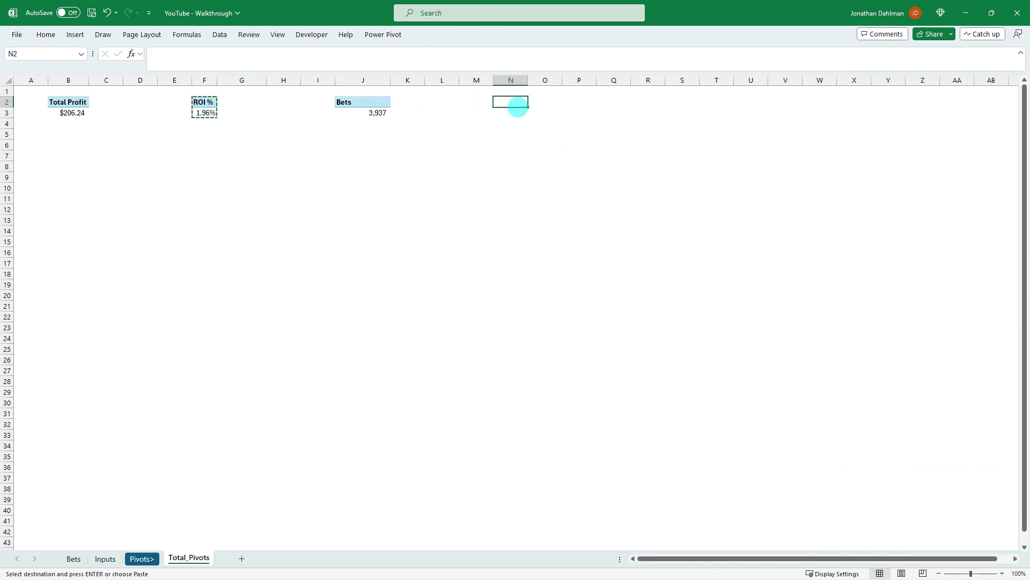
{"action": "key", "text": "ctrl+v"}
{"action": "left_click", "coordinate": [518, 102]}
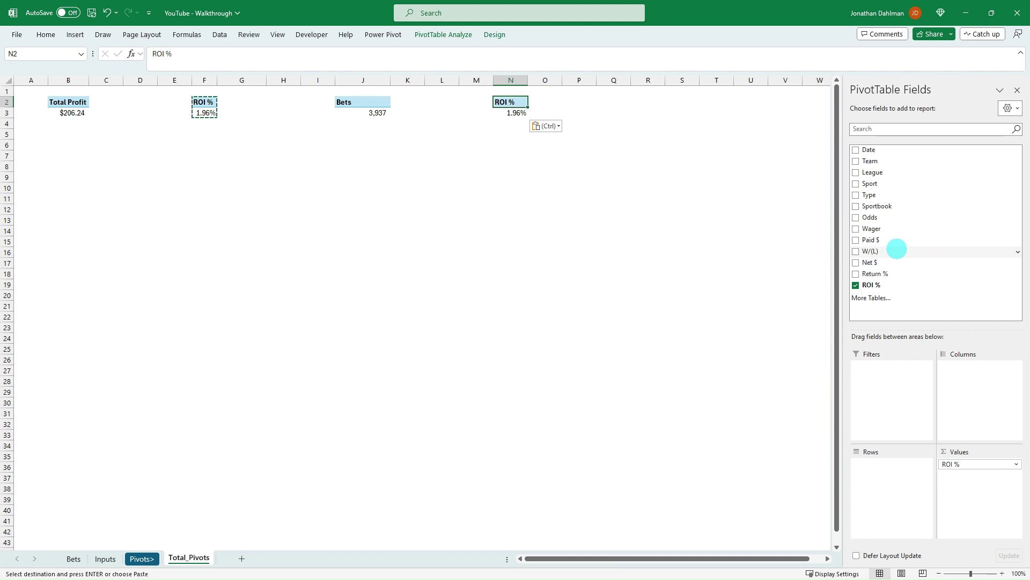
Remove ROI % from the PivotTable at N2 and add the W/(L) field to both its rows and its values
{"action": "left_click_drag", "start_coordinate": [981, 465], "coordinate": [917, 481]}
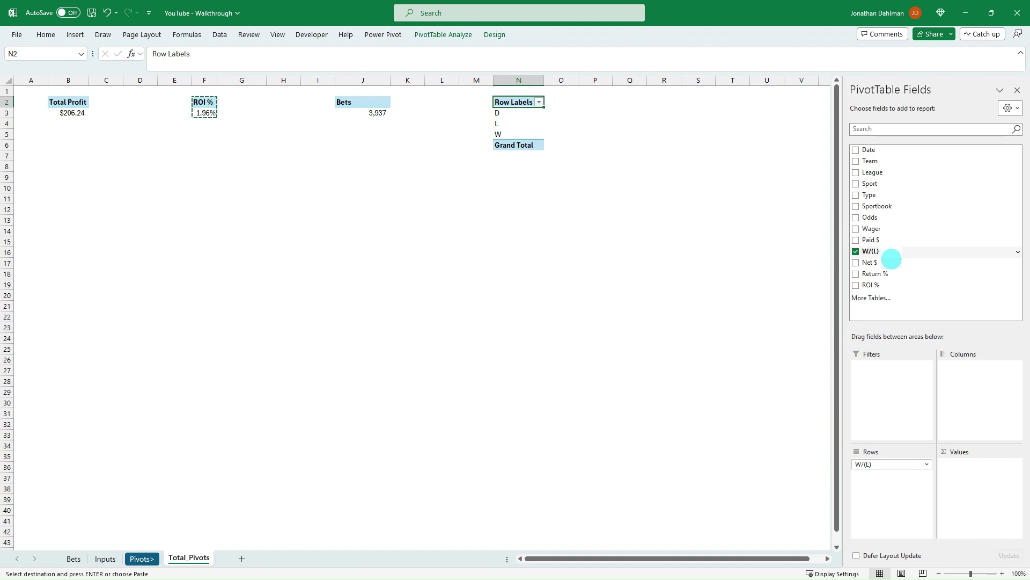
{"action": "left_click_drag", "start_coordinate": [871, 251], "coordinate": [886, 272]}
{"action": "left_click", "coordinate": [518, 123]}
{"action": "left_click_drag", "start_coordinate": [867, 251], "coordinate": [983, 467]}
Show the Count of W/(L) values as % of Column Total
{"action": "left_click", "coordinate": [983, 465]}
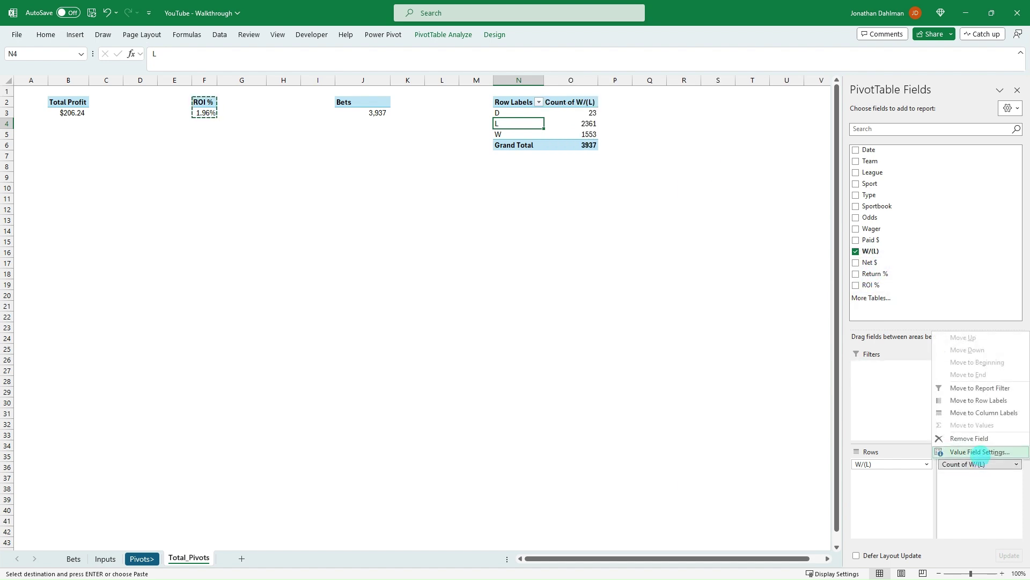
{"action": "left_click", "coordinate": [981, 452]}
{"action": "left_click", "coordinate": [424, 188]}
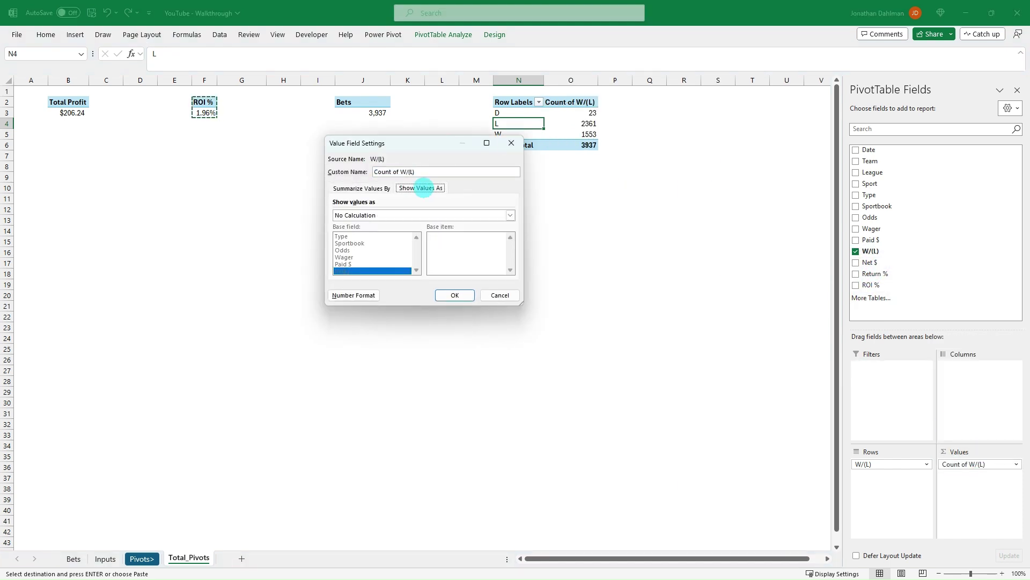
{"action": "left_click", "coordinate": [422, 214]}
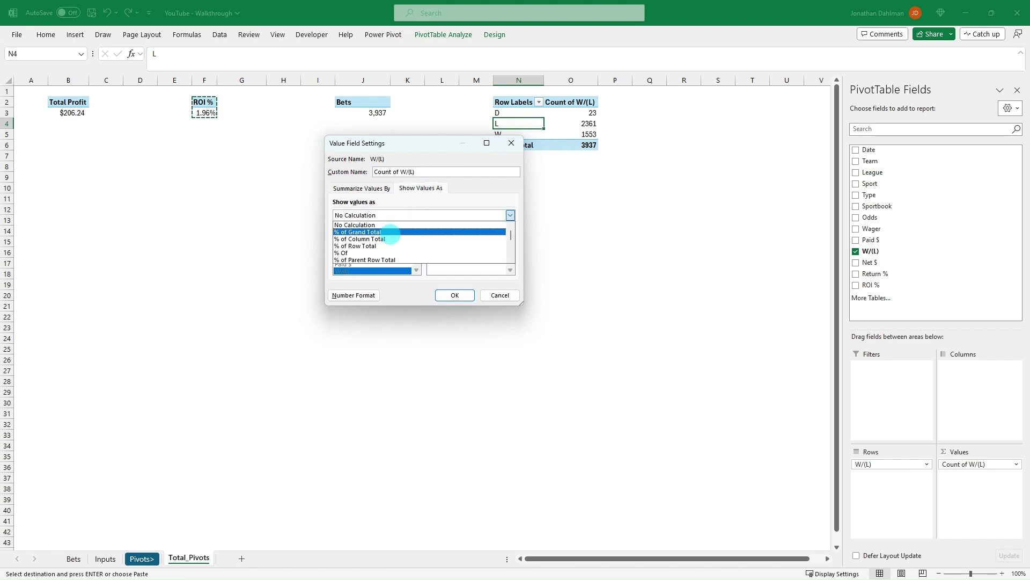
{"action": "left_click", "coordinate": [391, 239]}
{"action": "left_click", "coordinate": [455, 294]}
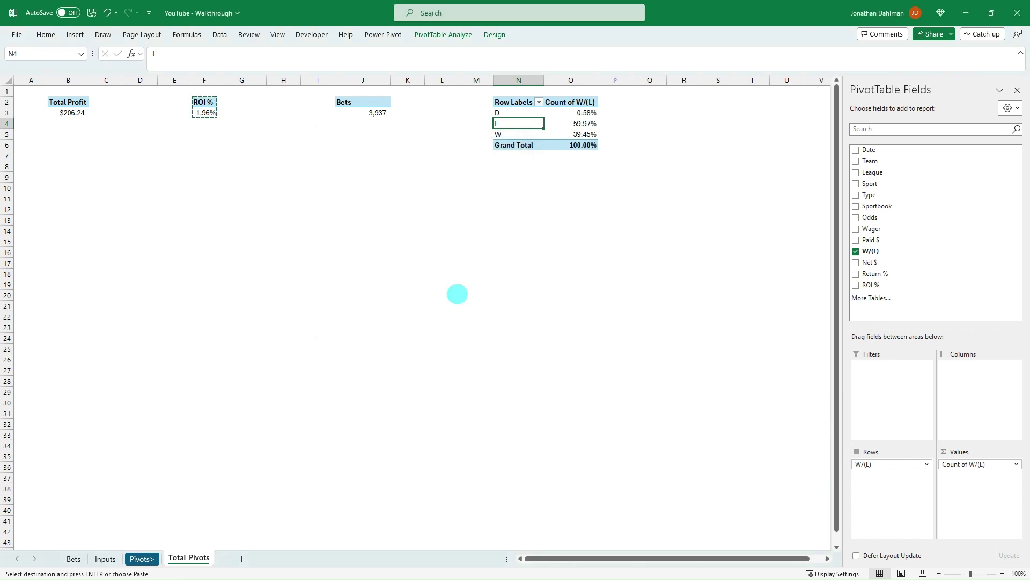
{"action": "key", "text": "Right"}
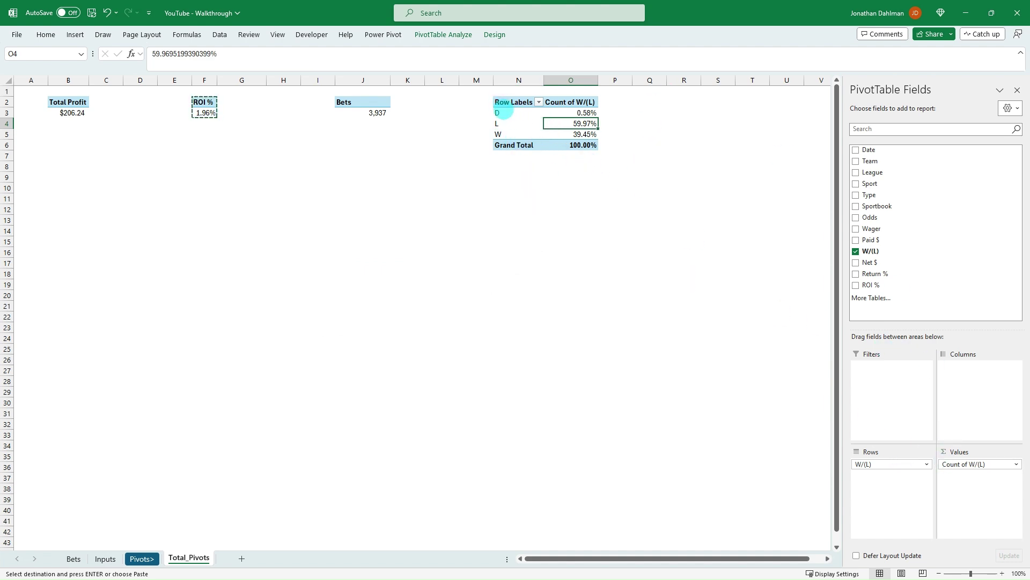
{"action": "left_click", "coordinate": [509, 123]}
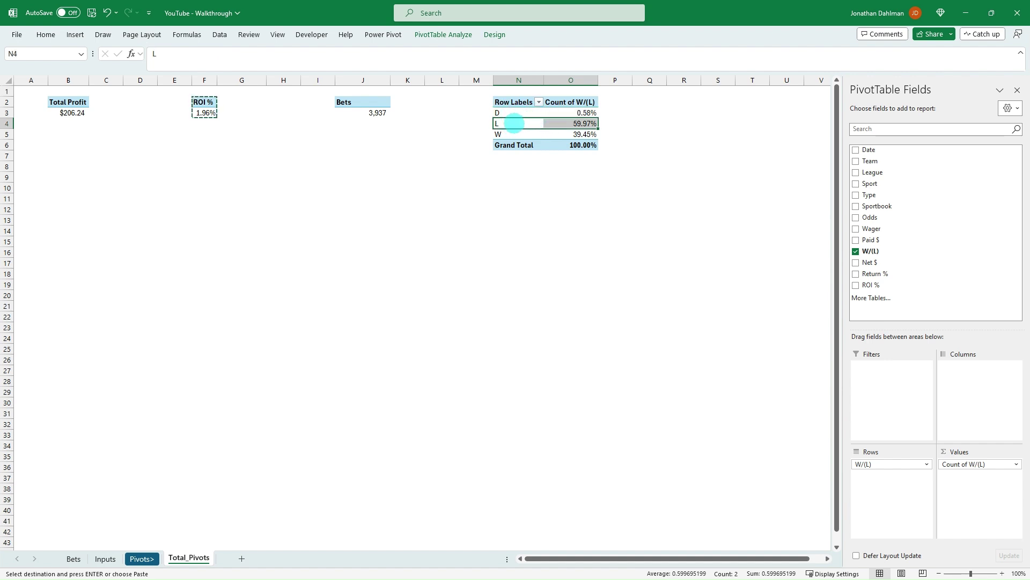
{"action": "left_click", "coordinate": [511, 133]}
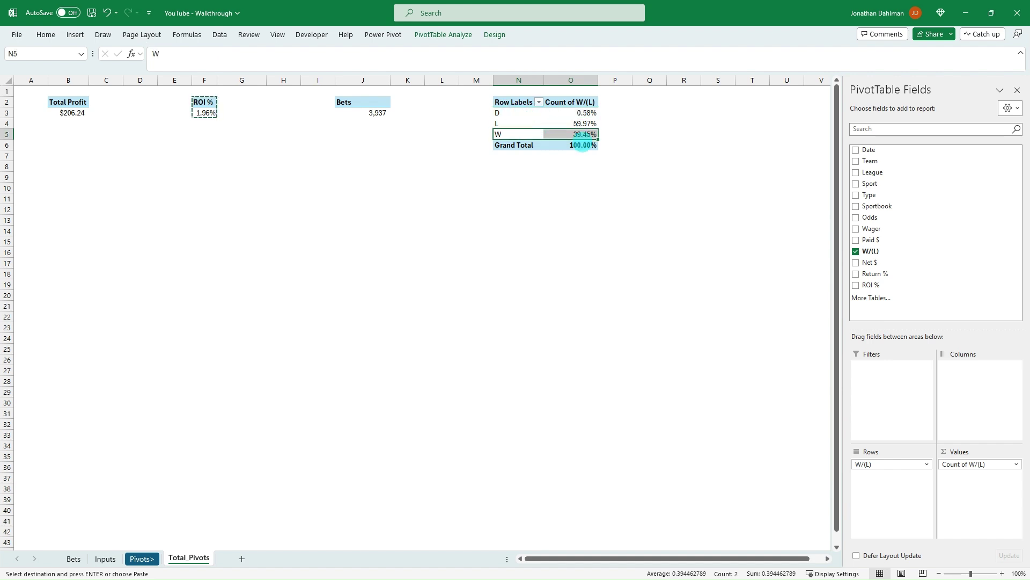
Try turning off grand totals for rows and columns in the W/(L) PivotTable, and undo the change
{"action": "left_click", "coordinate": [522, 112]}
{"action": "left_click", "coordinate": [456, 31]}
{"action": "left_click", "coordinate": [495, 35]}
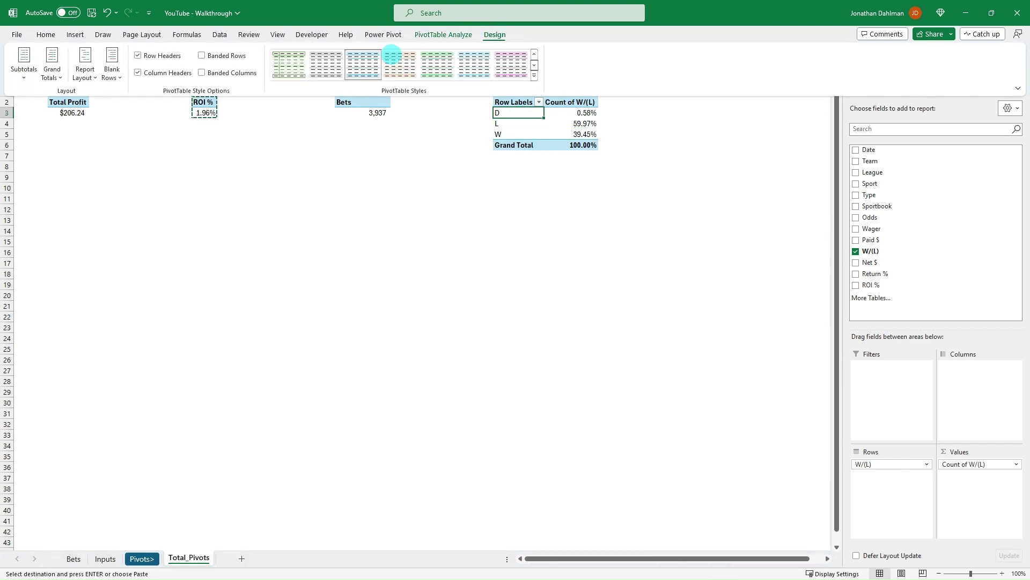
{"action": "left_click", "coordinate": [53, 65]}
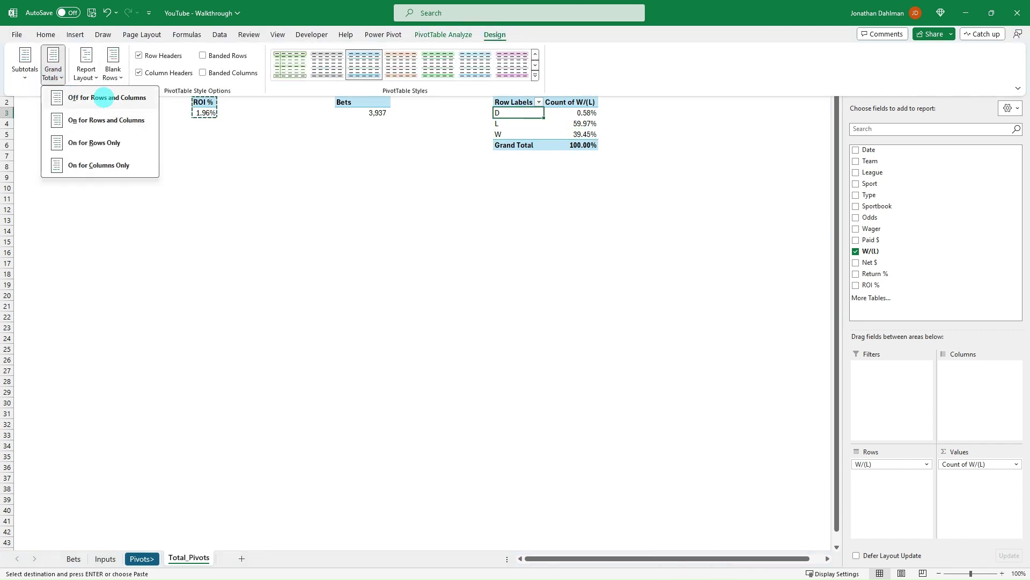
{"action": "left_click", "coordinate": [104, 98]}
{"action": "left_click", "coordinate": [557, 119]}
{"action": "left_click", "coordinate": [574, 113]}
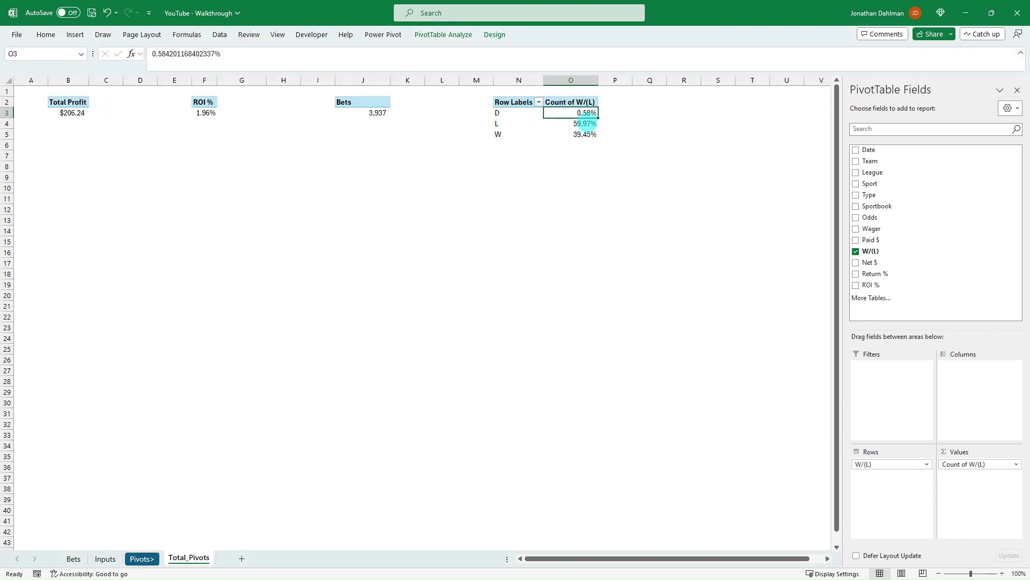
{"action": "left_click", "coordinate": [586, 134]}
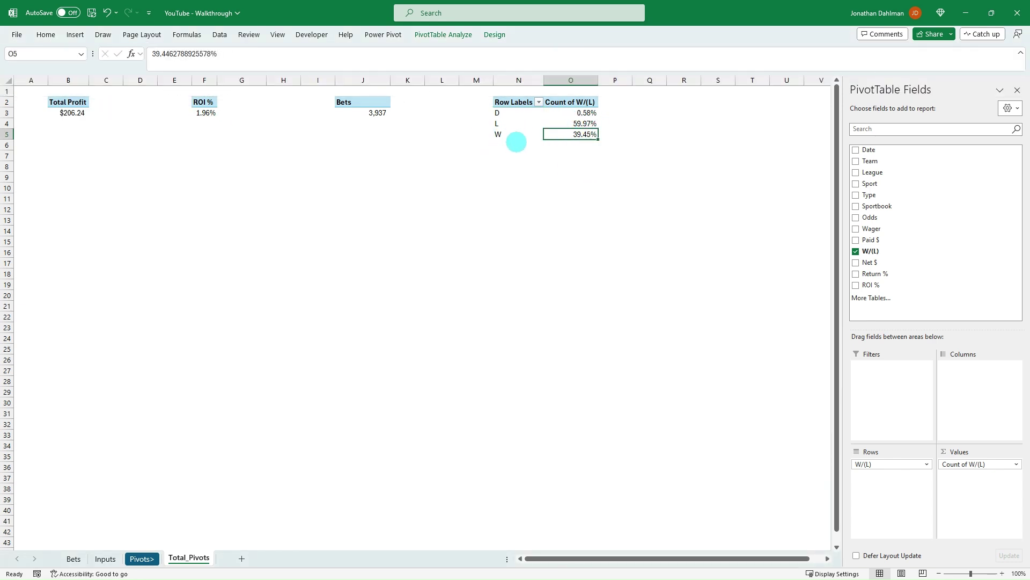
{"action": "key", "text": "ctrl+z"}
{"action": "left_click", "coordinate": [557, 145]}
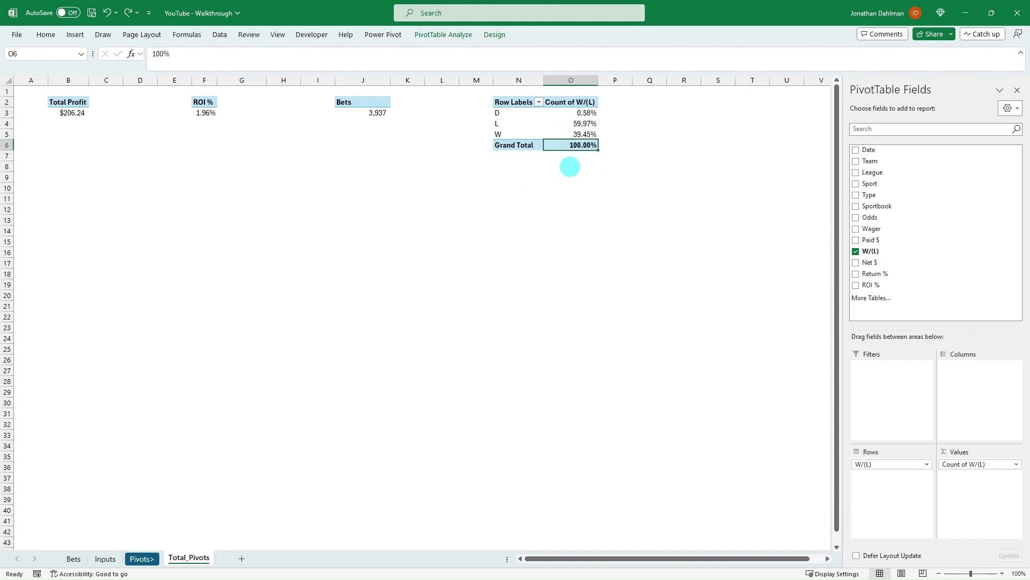
{"action": "left_click", "coordinate": [570, 167]}
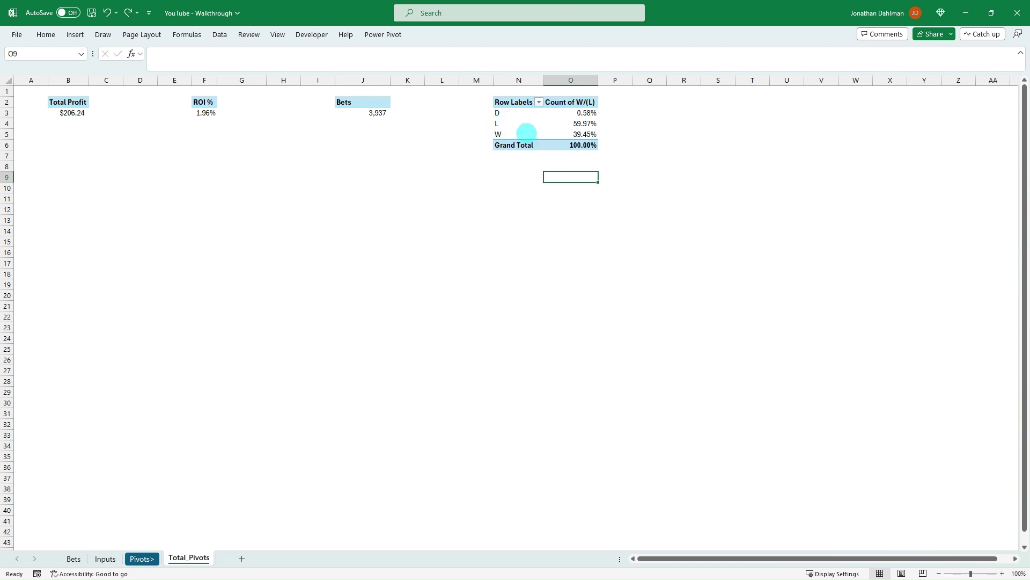
{"action": "left_click_drag", "start_coordinate": [499, 123], "coordinate": [552, 135]}
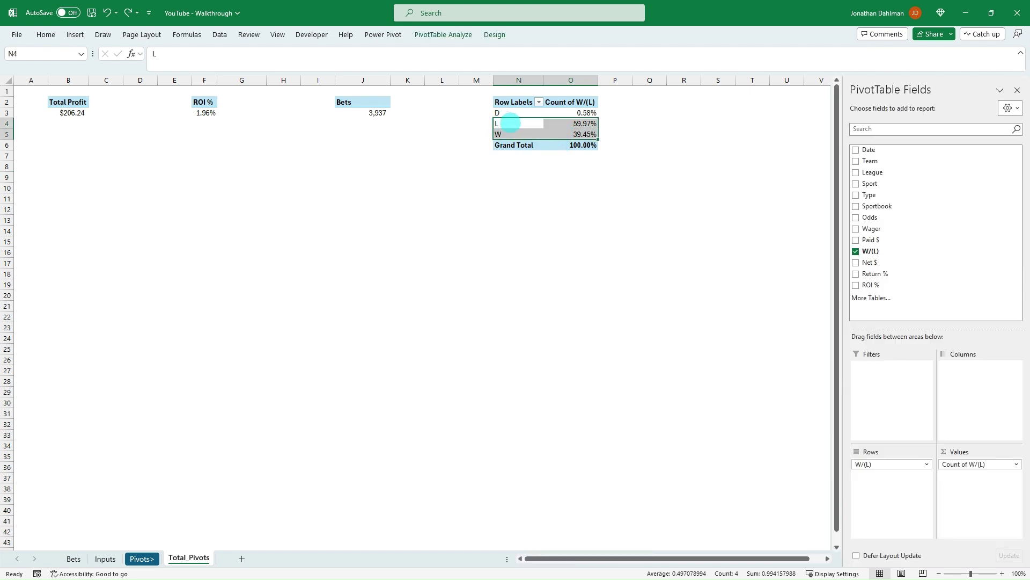
{"action": "left_click", "coordinate": [510, 113]}
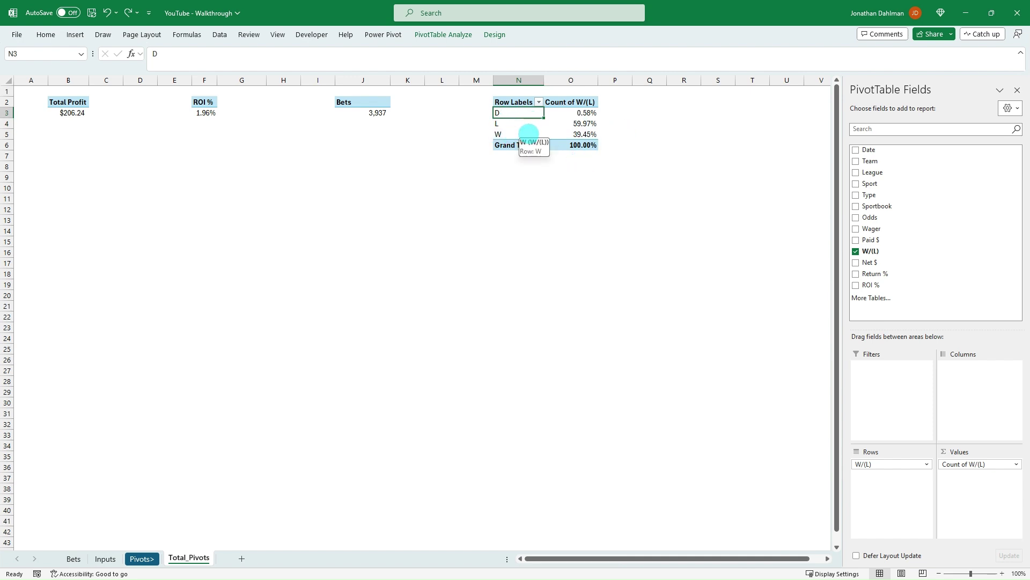
{"action": "left_click", "coordinate": [579, 132]}
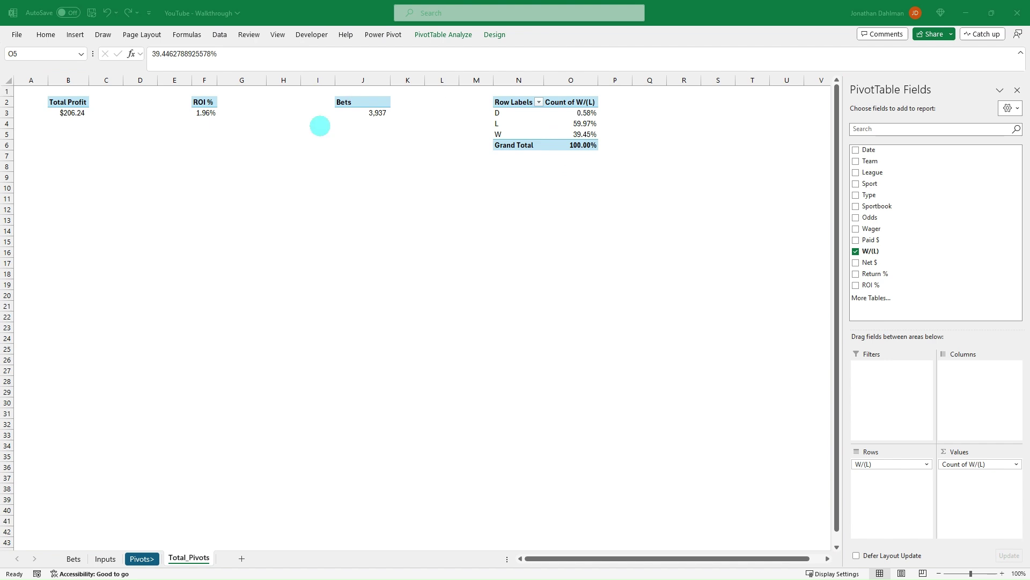
Enter =SUMIF($N$3:$N$7,"W",$O$3:$O$7) in cell O9 to return the win percentage from the W/(L) PivotTable
{"action": "left_click", "coordinate": [589, 177]}
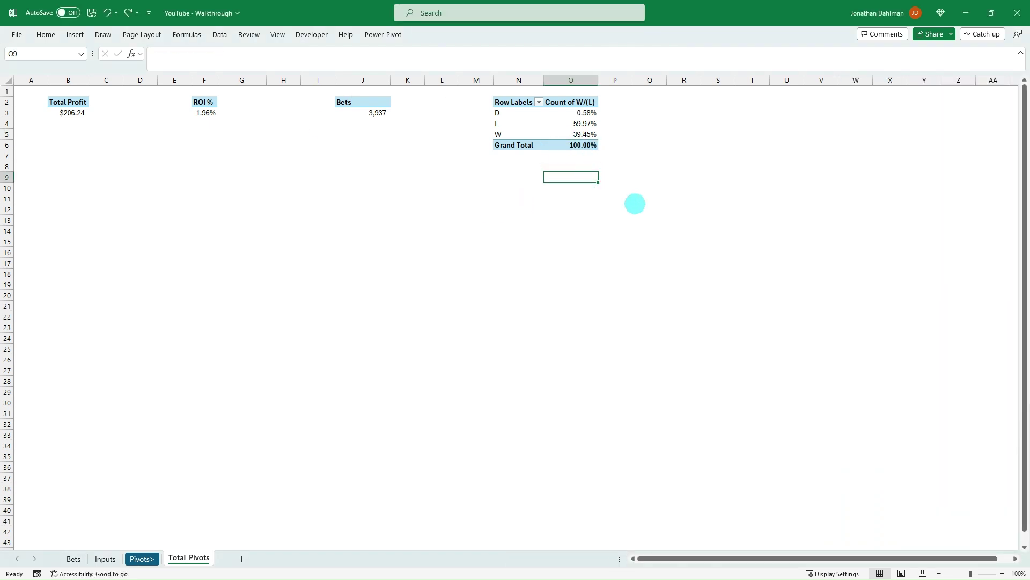
{"action": "type", "text": "=sum"}
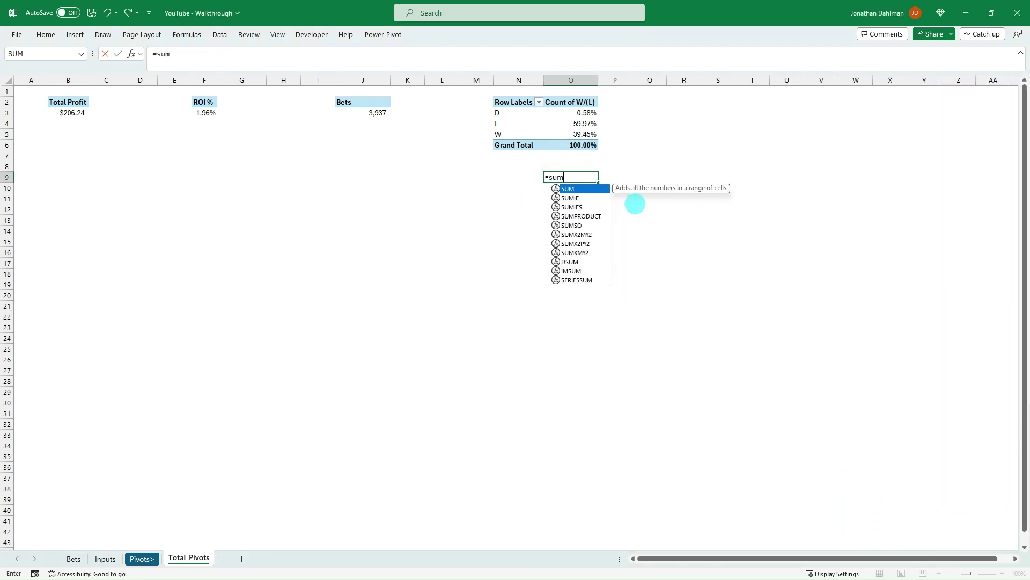
{"action": "key", "text": "Down"}
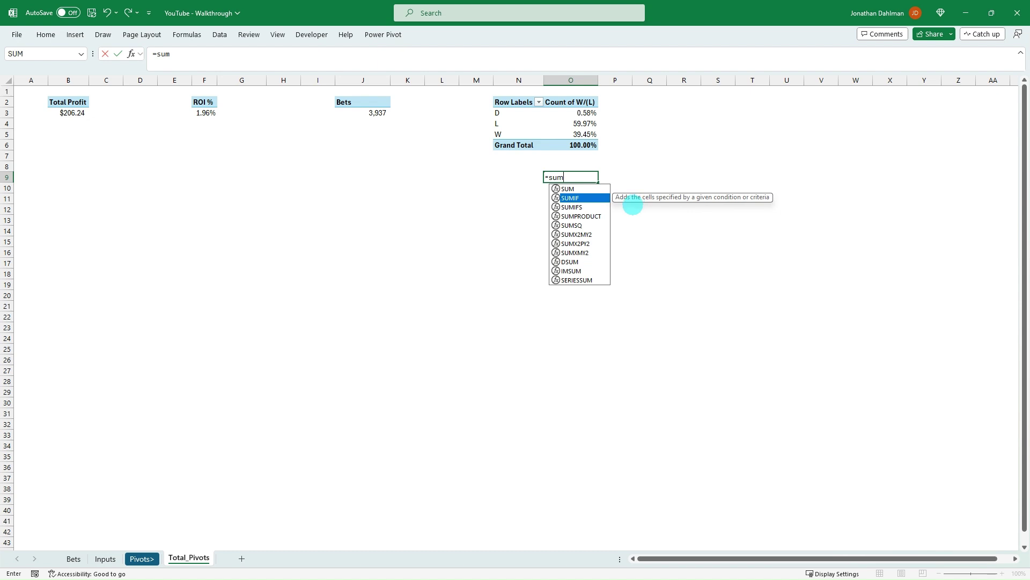
{"action": "key", "text": "Tab"}
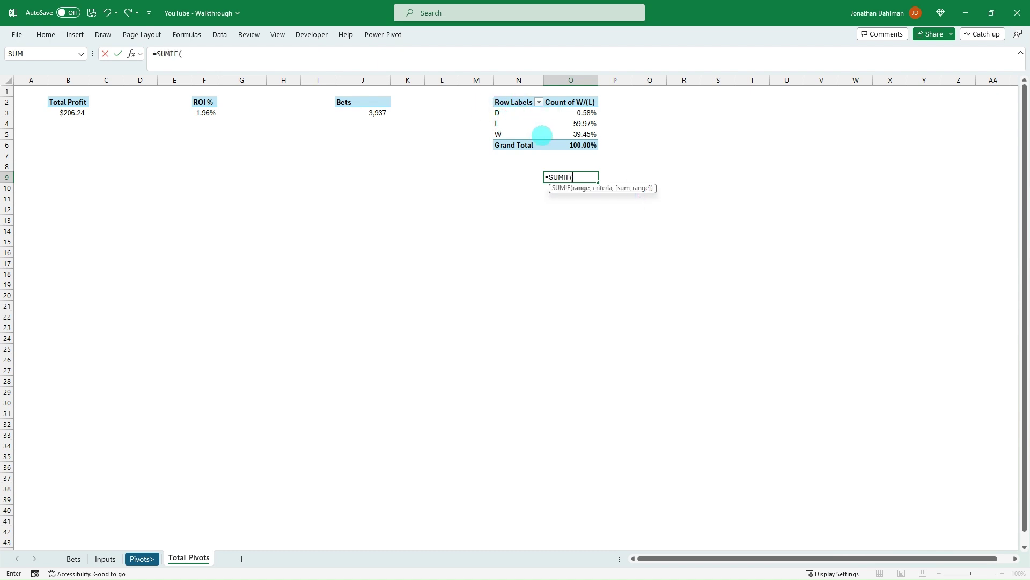
{"action": "left_click_drag", "start_coordinate": [508, 111], "coordinate": [507, 154]}
{"action": "key", "text": "F4"}
{"action": "type", "text": ",\"W"}
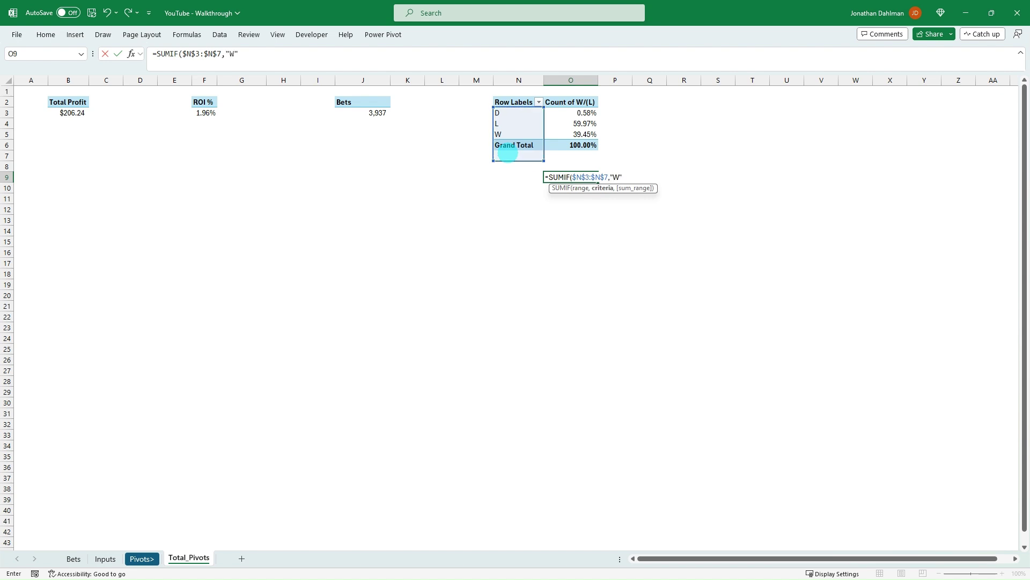
{"action": "type", "text": "\","}
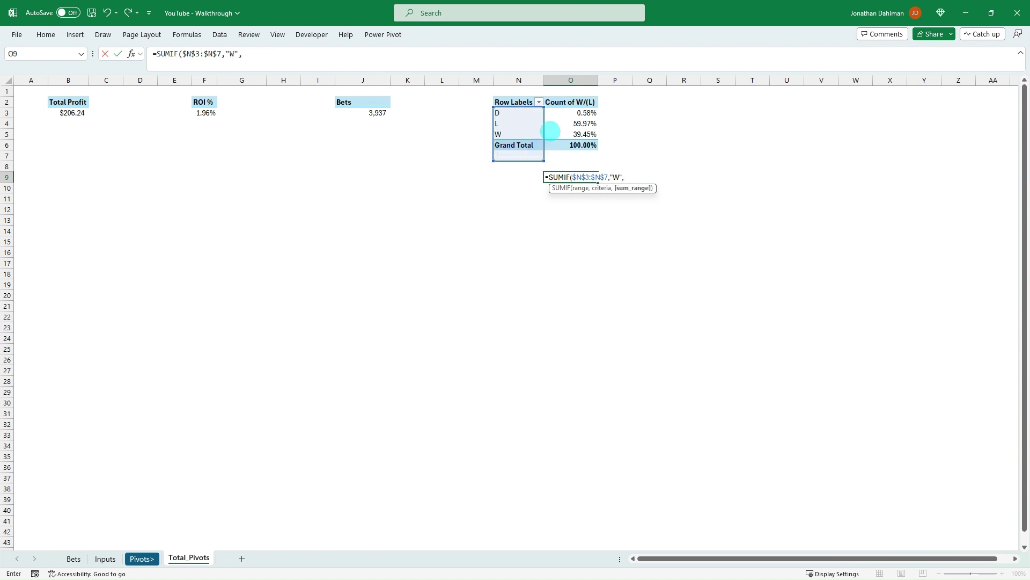
{"action": "left_click_drag", "start_coordinate": [566, 112], "coordinate": [567, 155]}
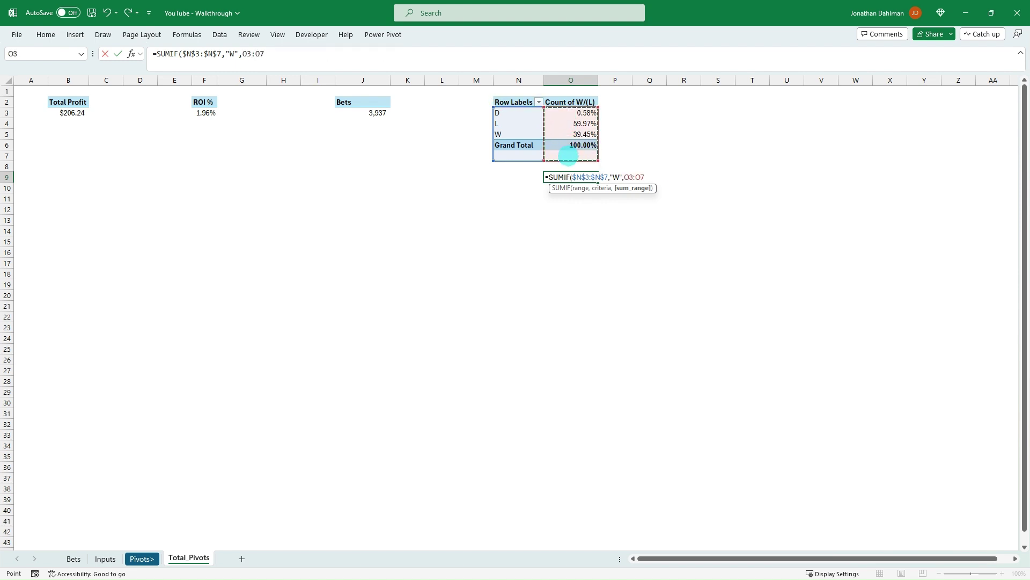
{"action": "key", "text": "F4"}
{"action": "key", "text": "ctrl+Return"}
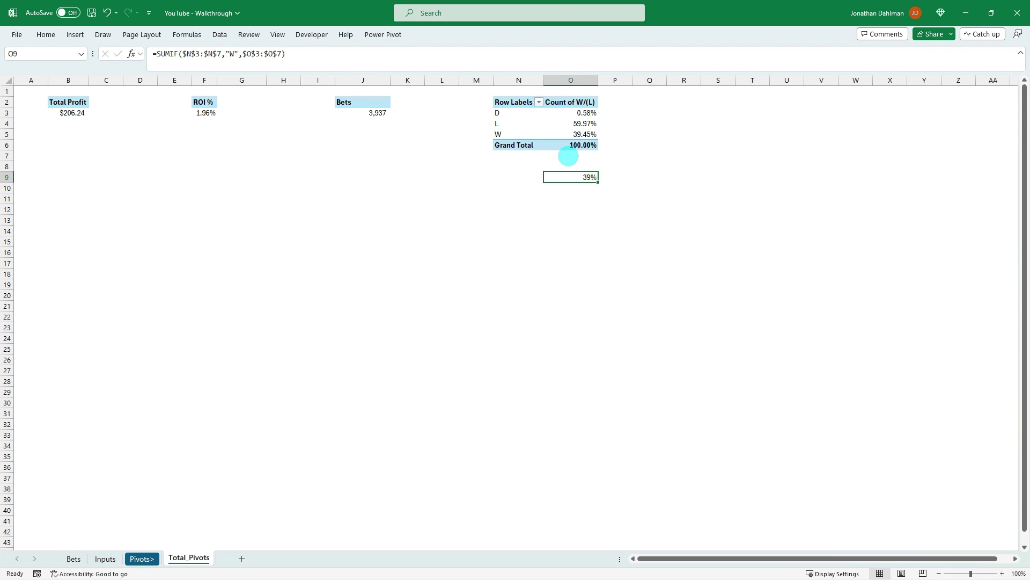
Label cell N9 "Win % Reference" and right-align the text
{"action": "key", "text": "Left"}
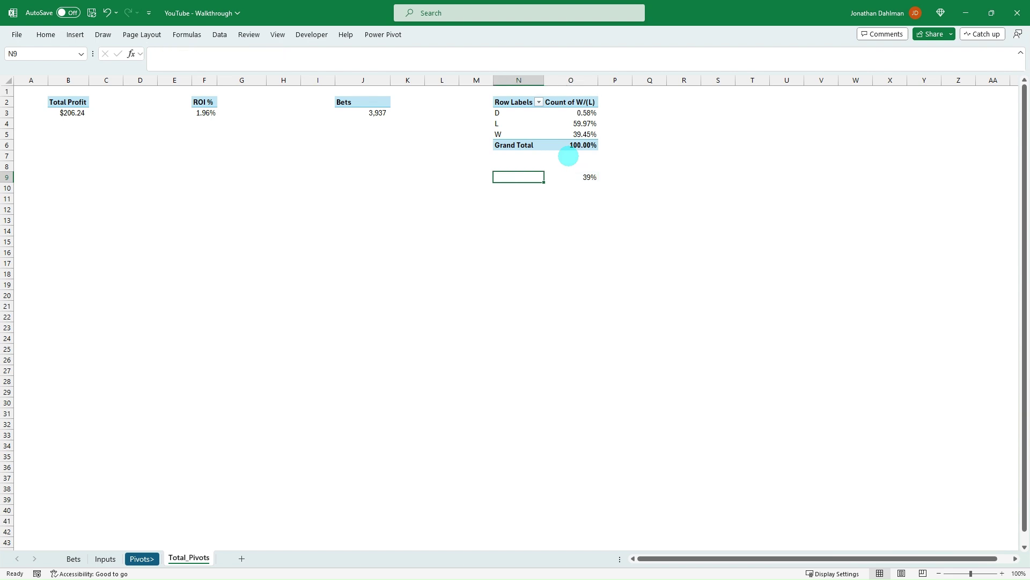
{"action": "type", "text": "Win % R"}
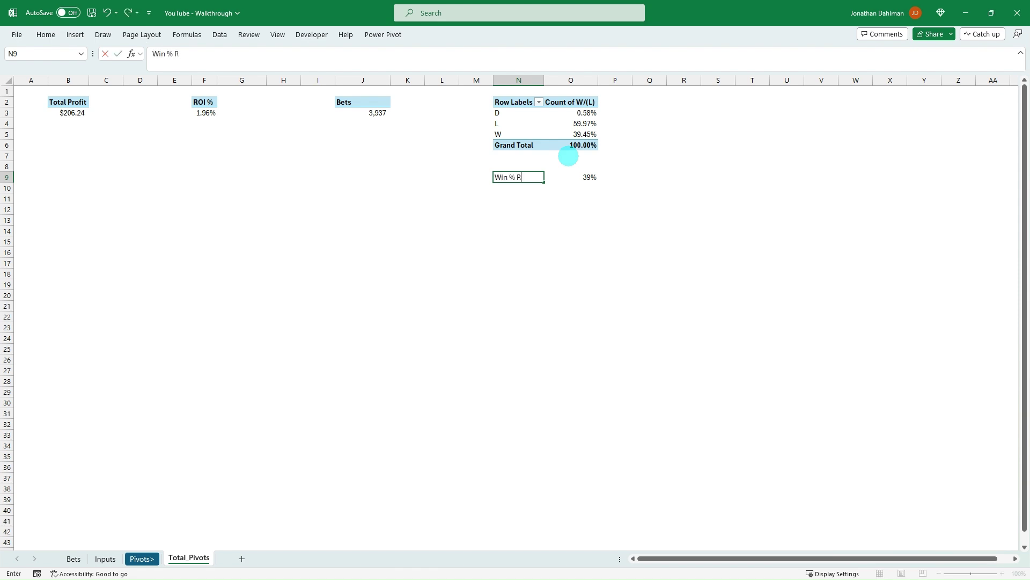
{"action": "type", "text": "eference"}
{"action": "key", "text": "Return"}
{"action": "key", "text": "Up"}
{"action": "key", "text": "alt+h"}
{"action": "key", "text": "a"}
{"action": "key", "text": "r"}
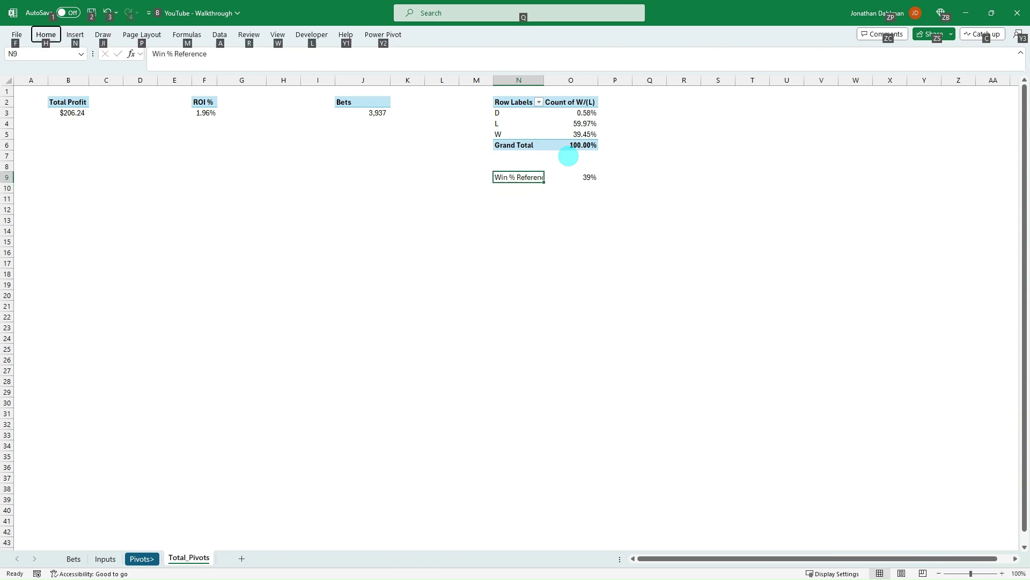
{"action": "key", "text": "Right"}
{"action": "key", "text": "Left"}
{"action": "key", "text": "Right"}
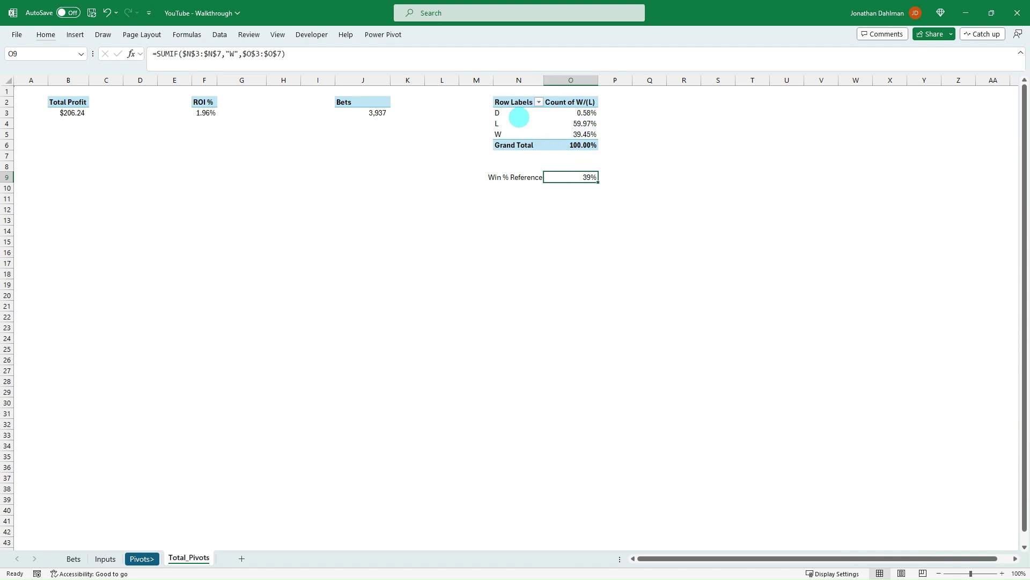
{"action": "left_click", "coordinate": [514, 114]}
{"action": "left_click", "coordinate": [566, 126]}
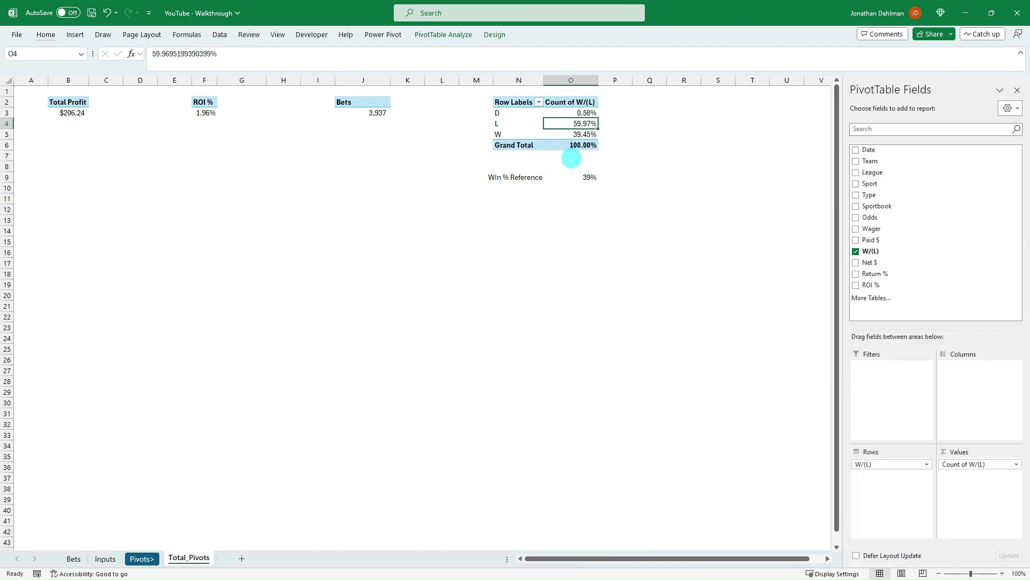
{"action": "left_click", "coordinate": [568, 175]}
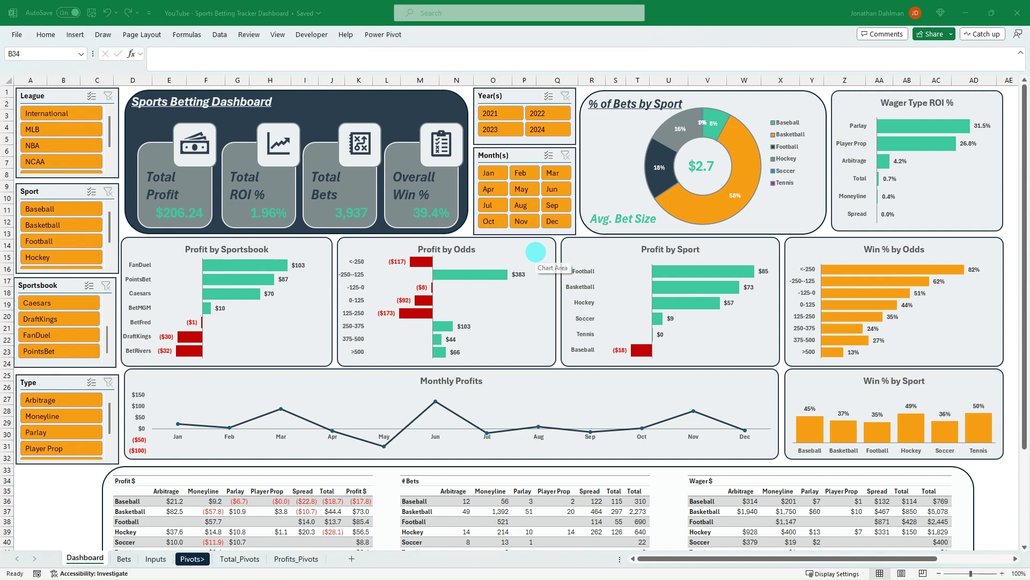
Switch to Adobe Color in the browser and search its Explore page for "sports" color themes
{"action": "key", "text": "alt+Tab"}
{"action": "key", "text": "Tab"}
{"action": "key", "text": "Tab"}
{"action": "key", "text": "Tab"}
{"action": "key", "text": "Tab"}
{"action": "key", "text": "Tab"}
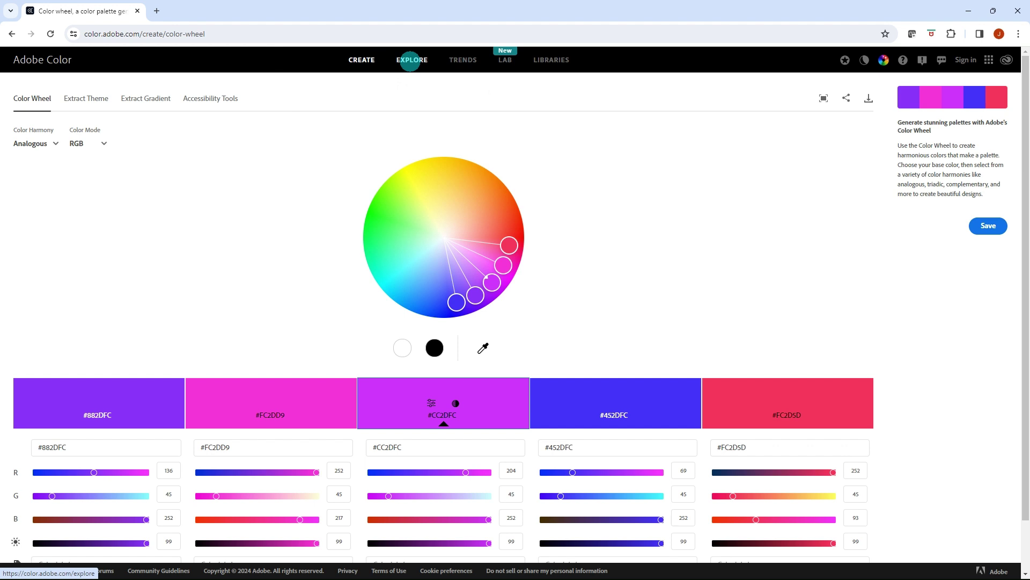
{"action": "left_click", "coordinate": [411, 60]}
{"action": "left_click", "coordinate": [318, 90]}
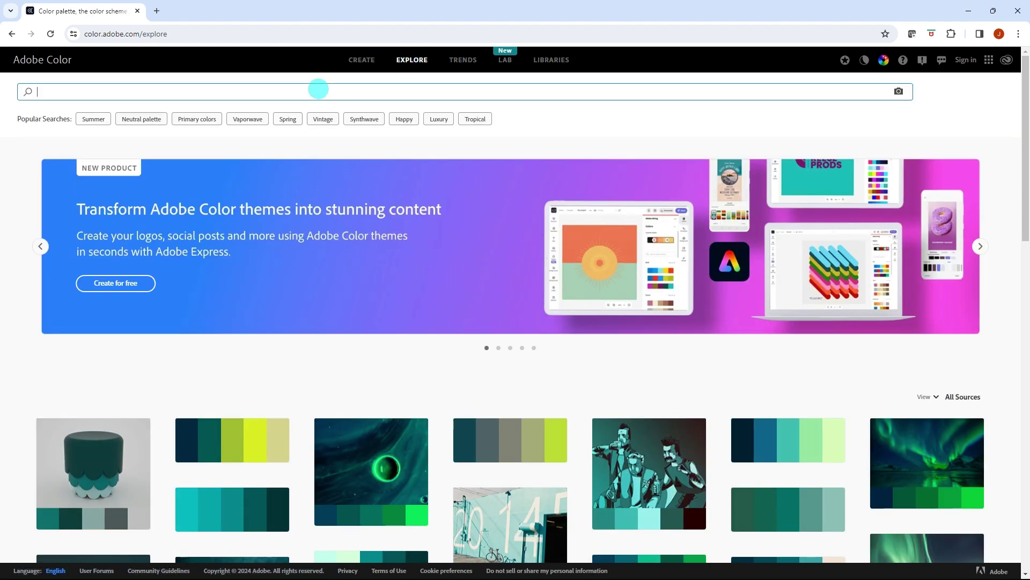
{"action": "type", "text": "sports"}
{"action": "key", "text": "Return"}
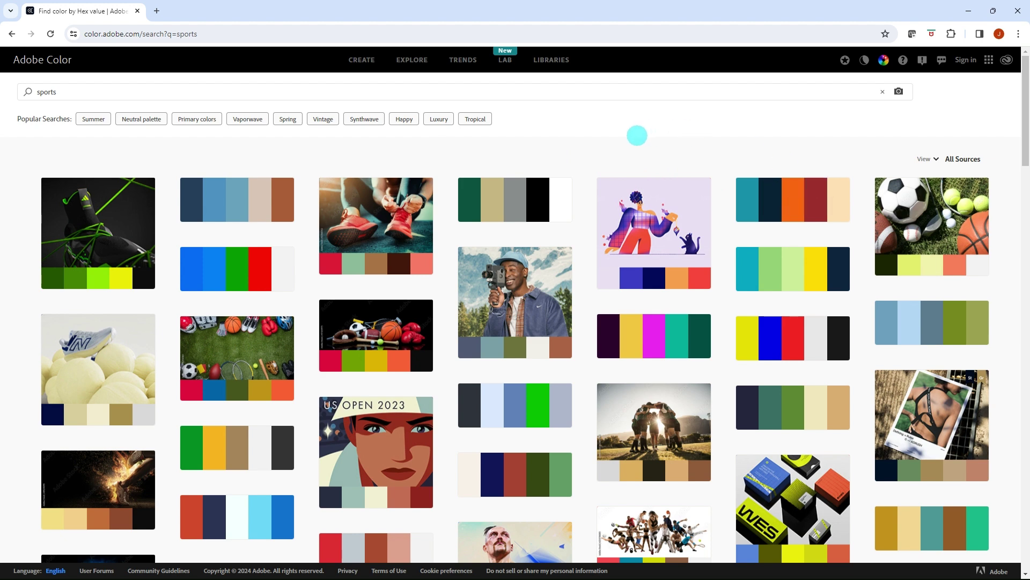
Browse the sports theme results and open the "Sport stadium" palette to view its hex codes
{"action": "scroll", "coordinate": [622, 137], "scroll_direction": "down", "scroll_amount": 1}
{"action": "scroll", "coordinate": [735, 193], "scroll_direction": "up", "scroll_amount": 1}
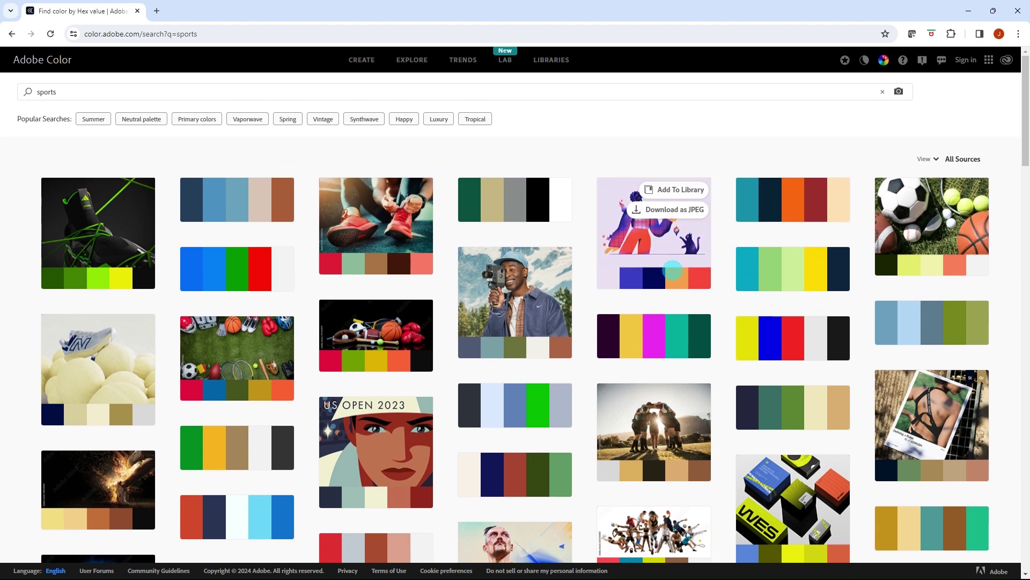
{"action": "scroll", "coordinate": [467, 170], "scroll_direction": "down", "scroll_amount": 1}
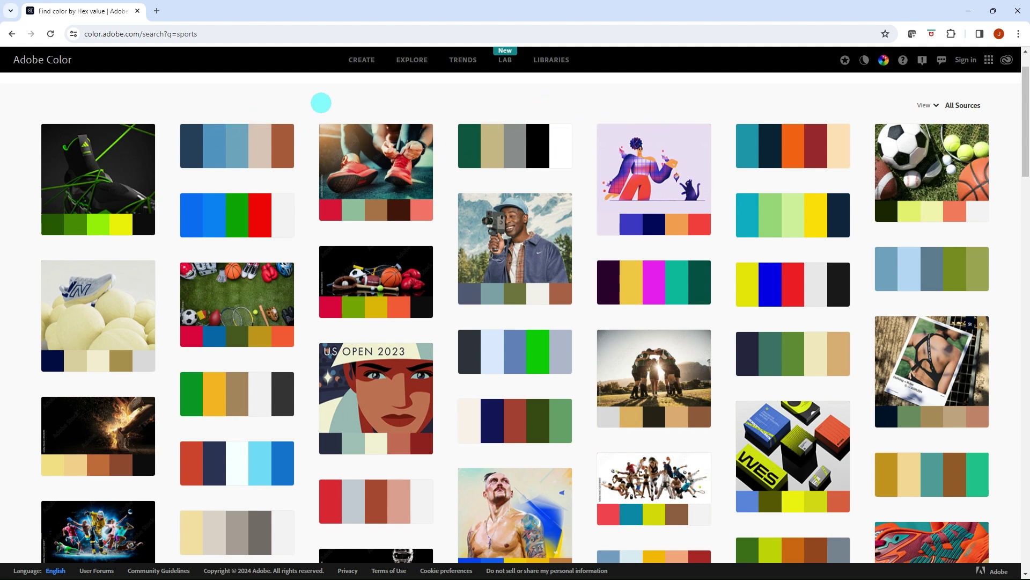
{"action": "scroll", "coordinate": [300, 99], "scroll_direction": "down", "scroll_amount": 5}
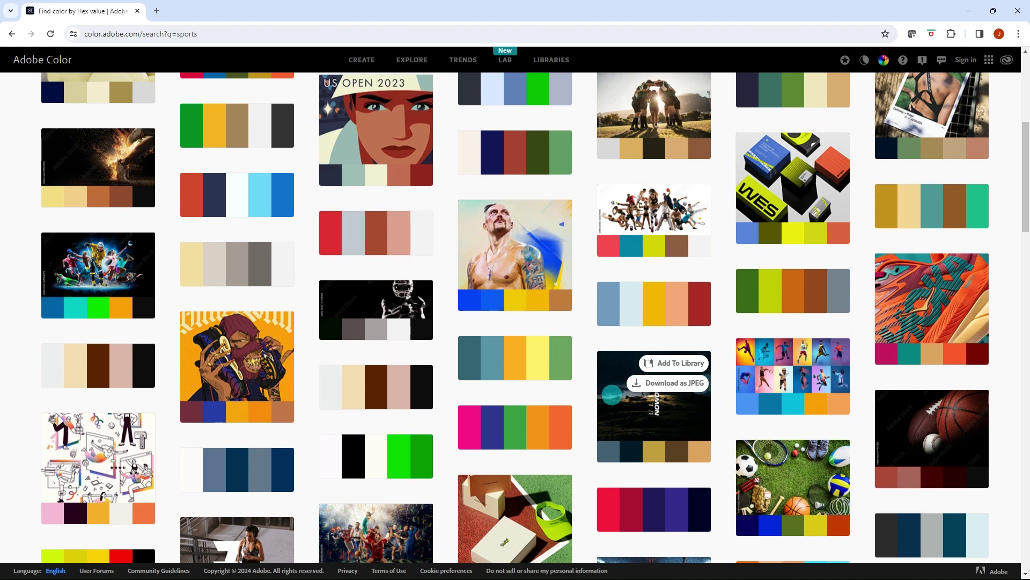
{"action": "mouse_move", "coordinate": [221, 342]}
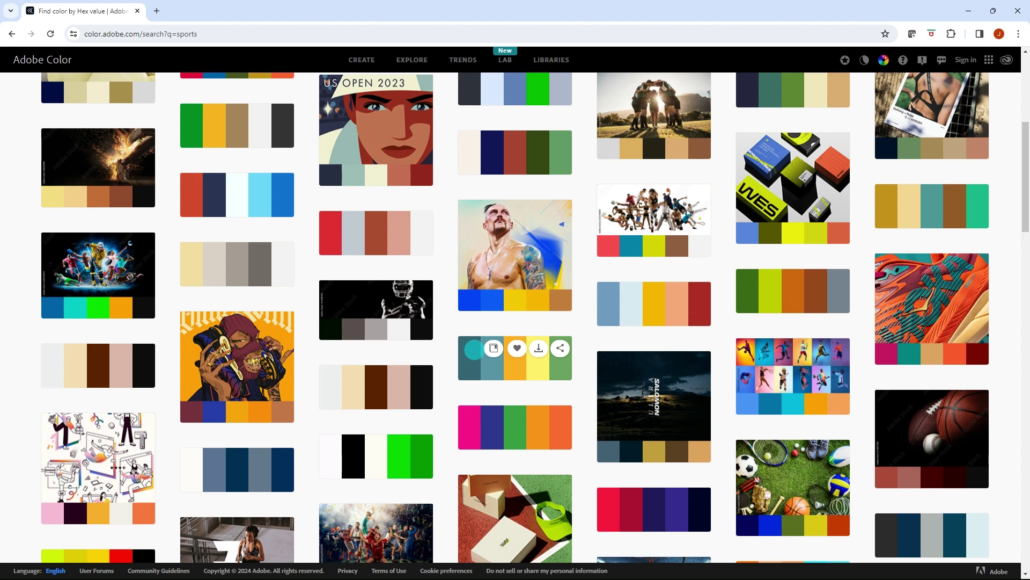
{"action": "left_click", "coordinate": [471, 347]}
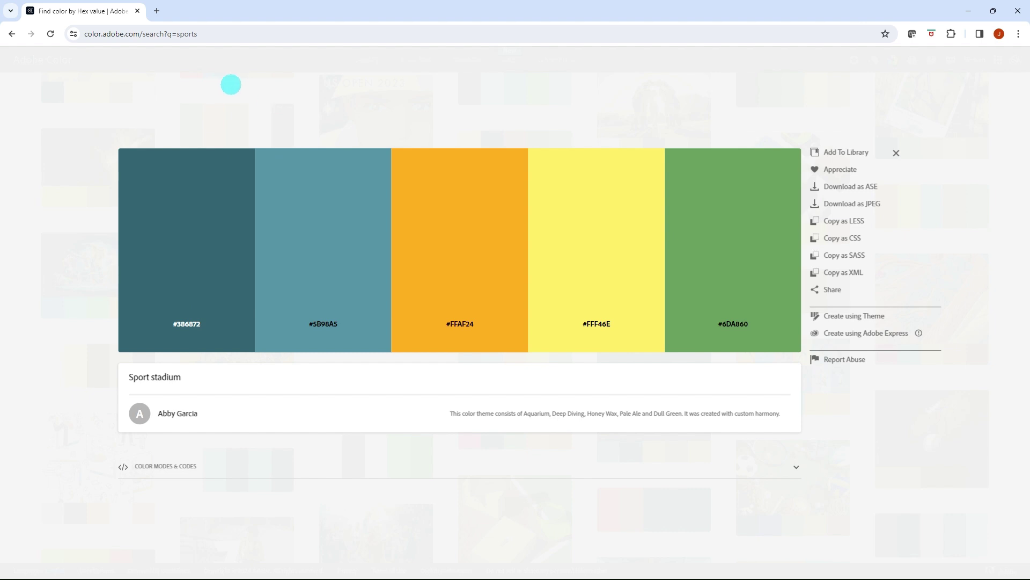
Switch to the Sports Betting Tracker Dashboard workbook in Excel and examine the color palette and hex codes in AJ2:AK6
{"action": "key", "text": "alt+Tab"}
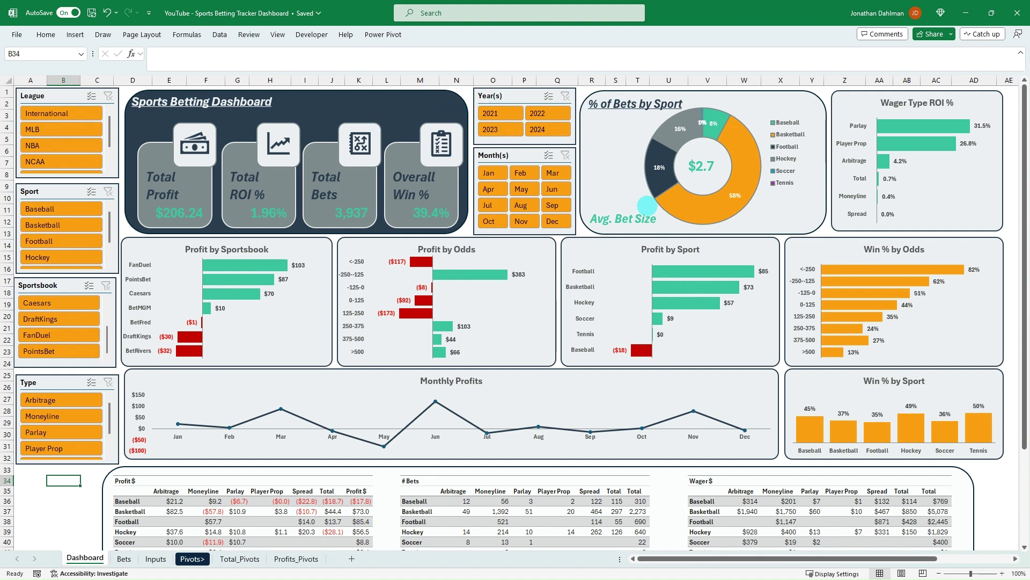
{"action": "left_click_drag", "start_coordinate": [859, 558], "coordinate": [932, 558]}
{"action": "scroll", "coordinate": [991, 258], "scroll_direction": "right", "scroll_amount": 3}
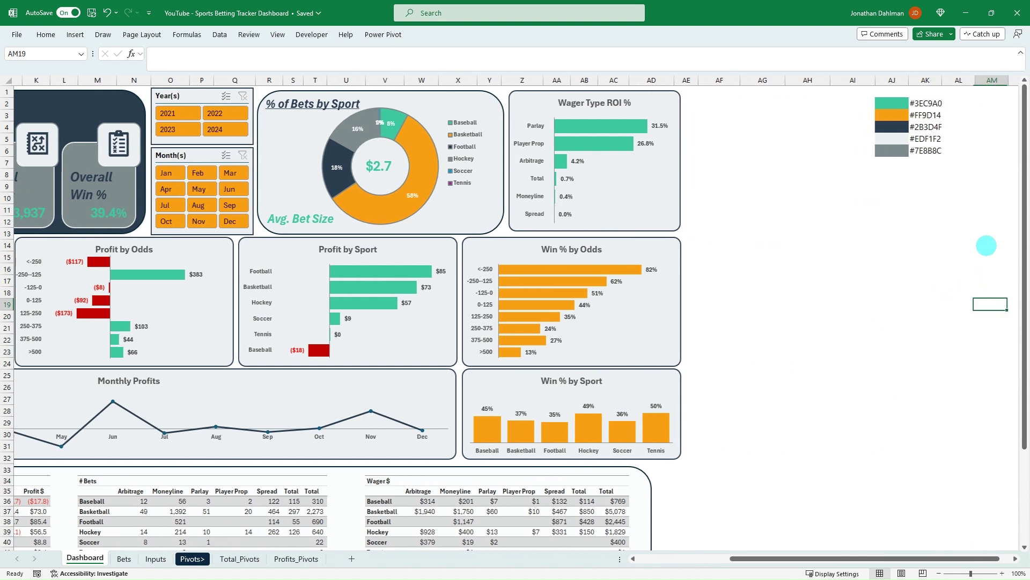
{"action": "left_click", "coordinate": [854, 104]}
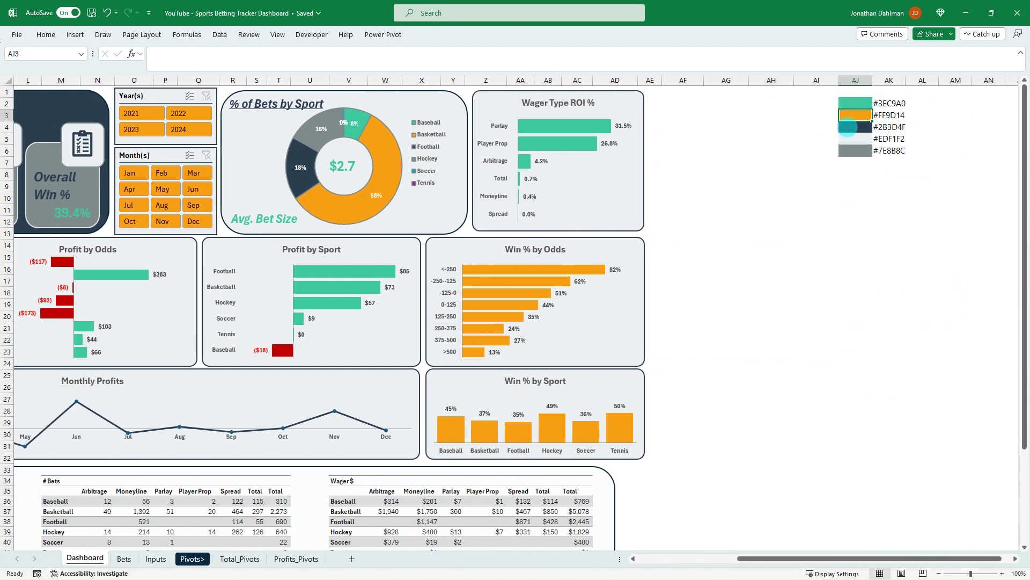
{"action": "left_click", "coordinate": [889, 151]}
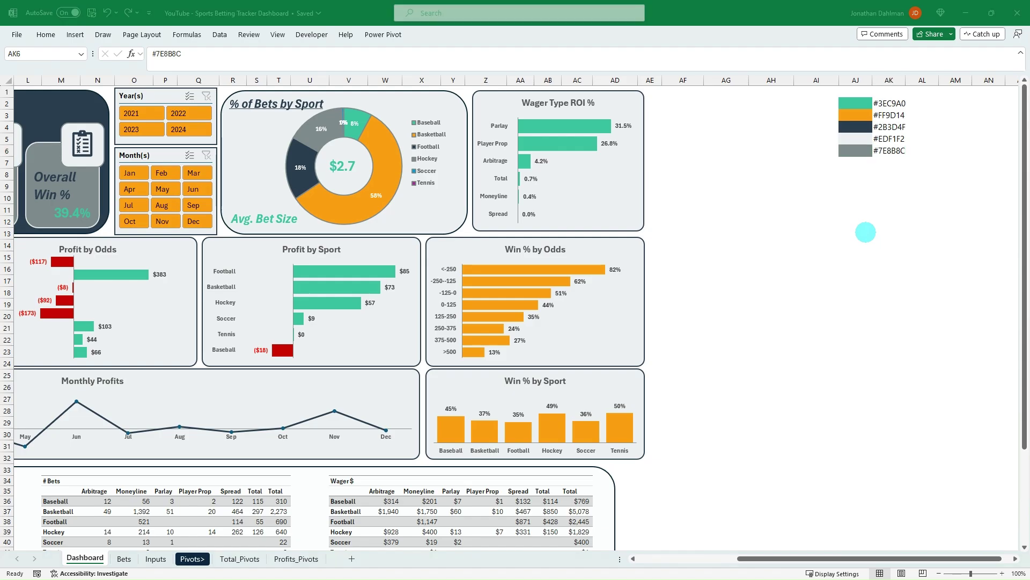
Look through the Explore themes in Adobe Color once more, and return to the finished dashboard in Excel
{"action": "key", "text": "alt+Tab"}
{"action": "left_click", "coordinate": [12, 34]}
{"action": "scroll", "coordinate": [437, 214], "scroll_direction": "down", "scroll_amount": 5}
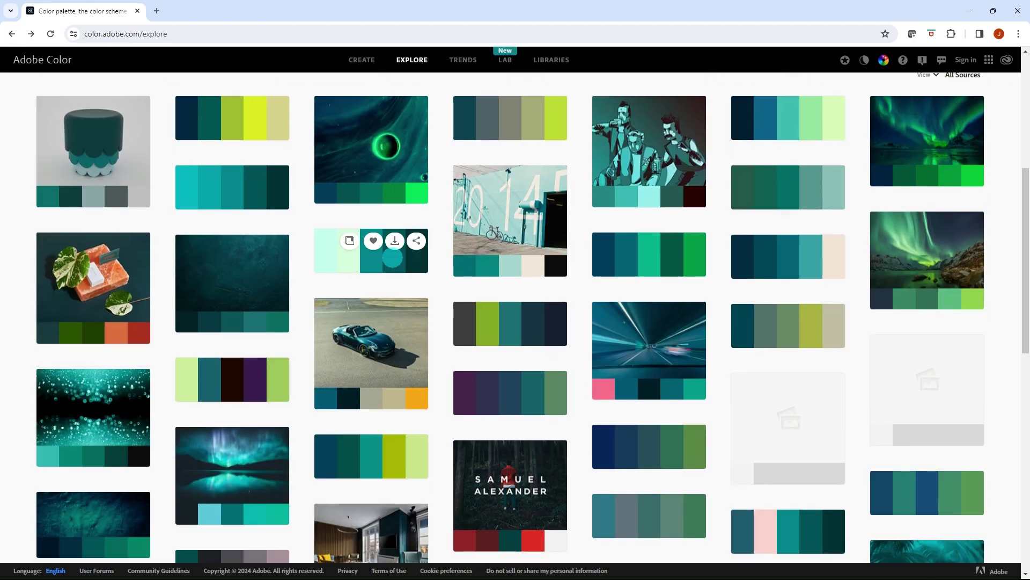
{"action": "key", "text": "alt+Tab"}
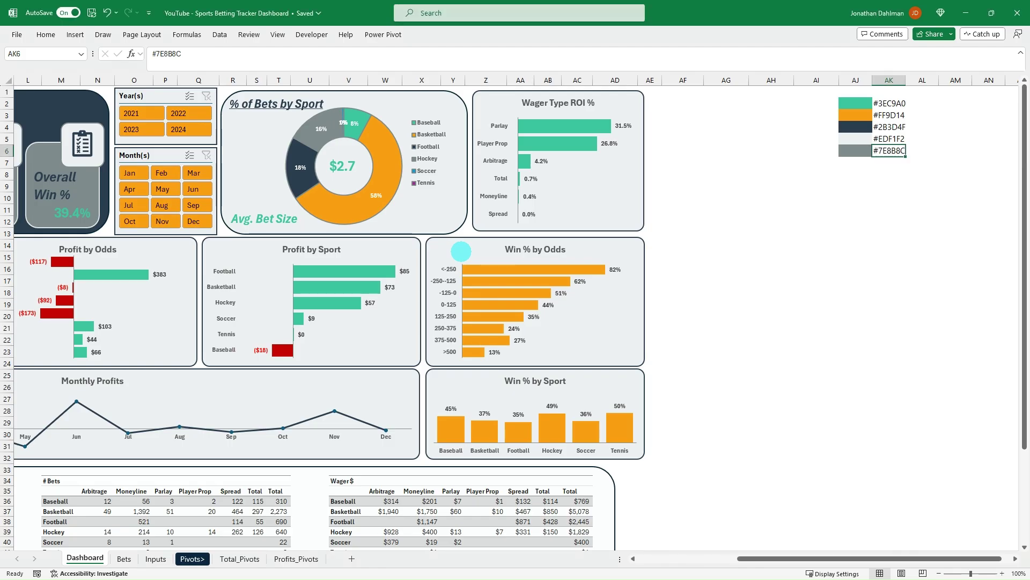
{"action": "left_click", "coordinate": [793, 197]}
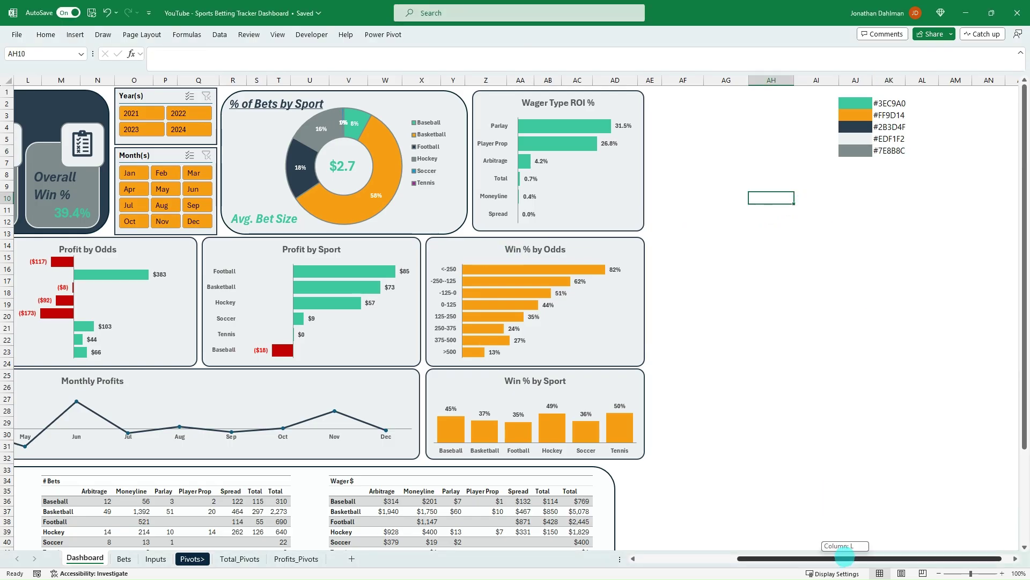
{"action": "left_click_drag", "start_coordinate": [845, 557], "coordinate": [833, 556]}
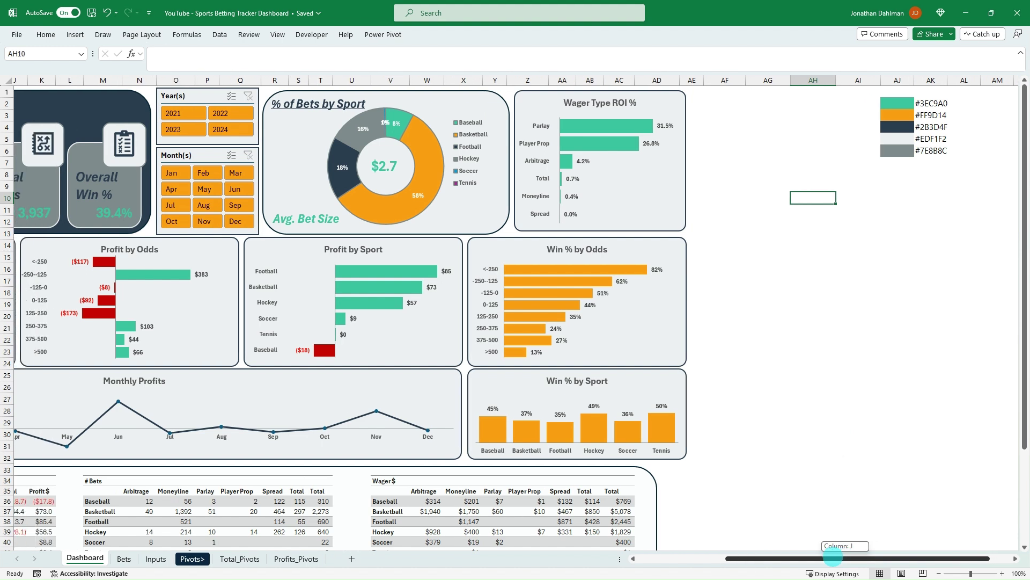
{"action": "left_click_drag", "start_coordinate": [834, 556], "coordinate": [745, 559]}
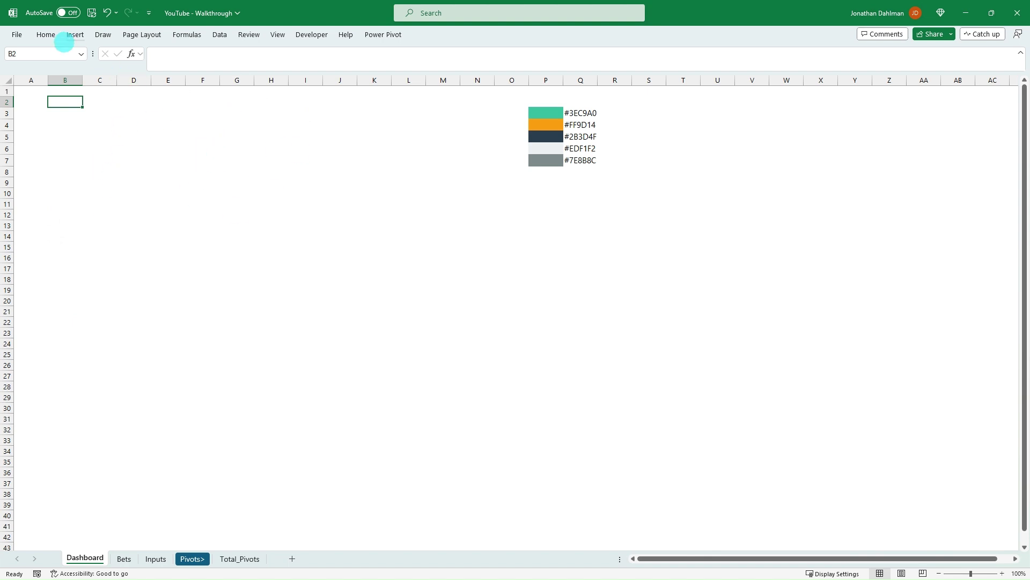
Draw a rounded-corner rectangle over about B3:M18 on the Walkthrough workbook's Dashboard sheet and select it
{"action": "left_click", "coordinate": [73, 35]}
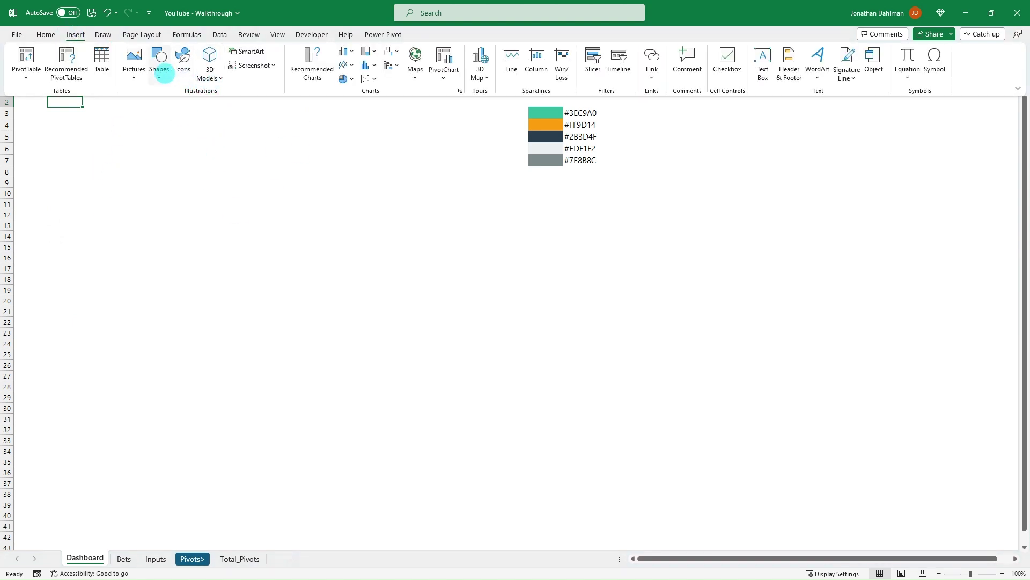
{"action": "left_click", "coordinate": [159, 69]}
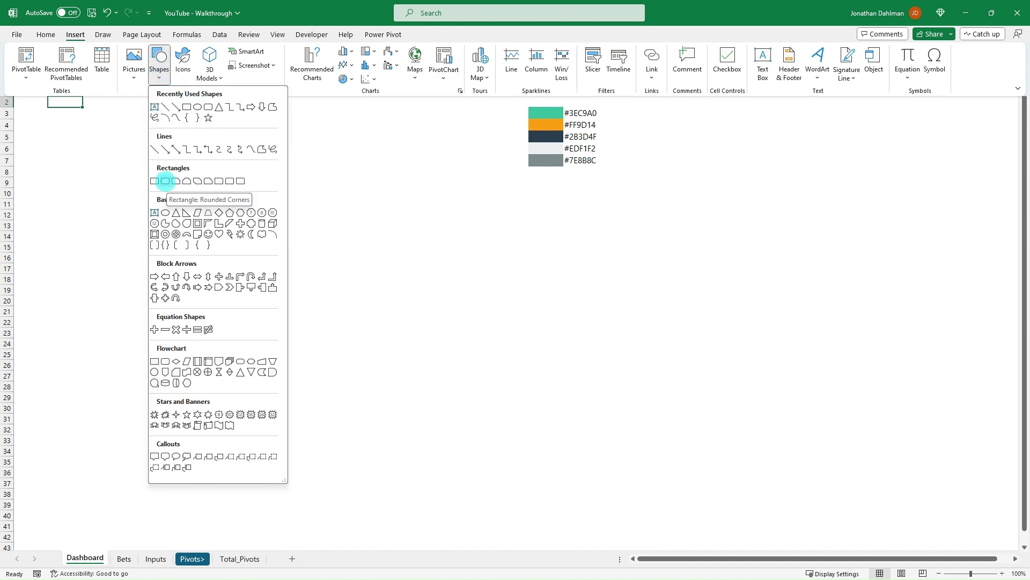
{"action": "left_click", "coordinate": [166, 181]}
{"action": "left_click_drag", "start_coordinate": [53, 111], "coordinate": [453, 278]}
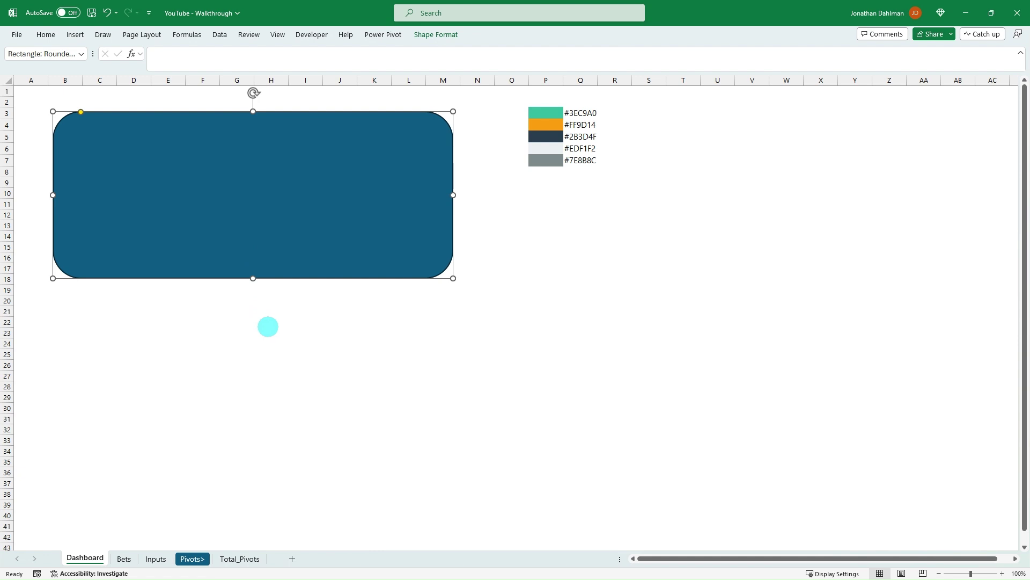
{"action": "left_click", "coordinate": [268, 325]}
{"action": "left_click", "coordinate": [316, 194]}
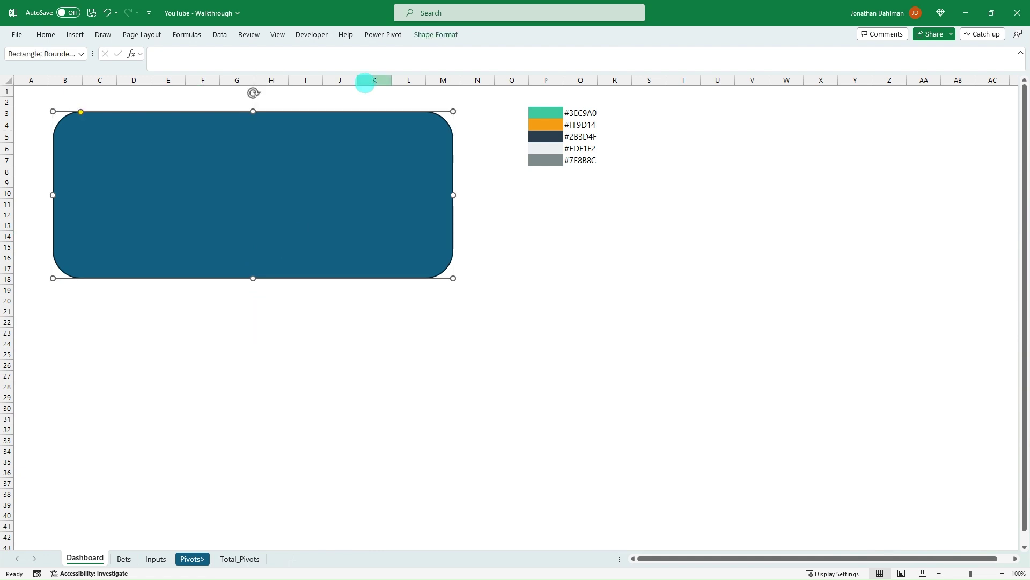
{"action": "left_click", "coordinate": [434, 35]}
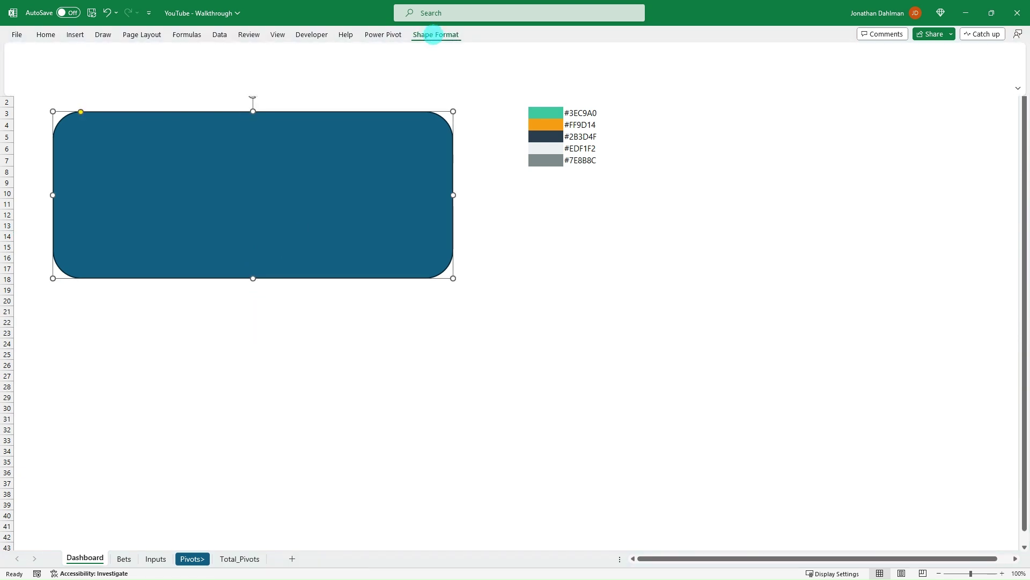
{"action": "left_click", "coordinate": [416, 51]}
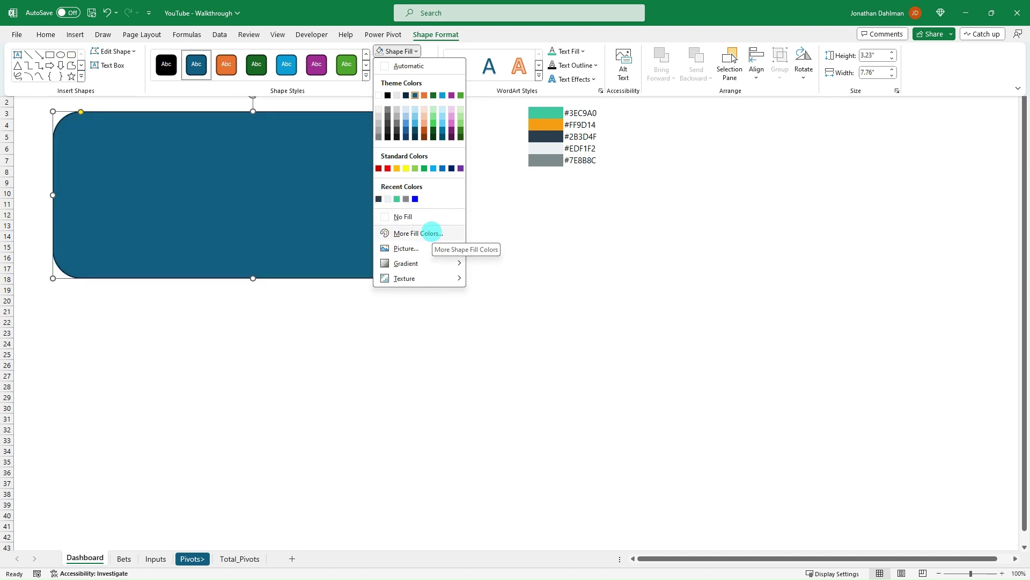
{"action": "left_click", "coordinate": [418, 233]}
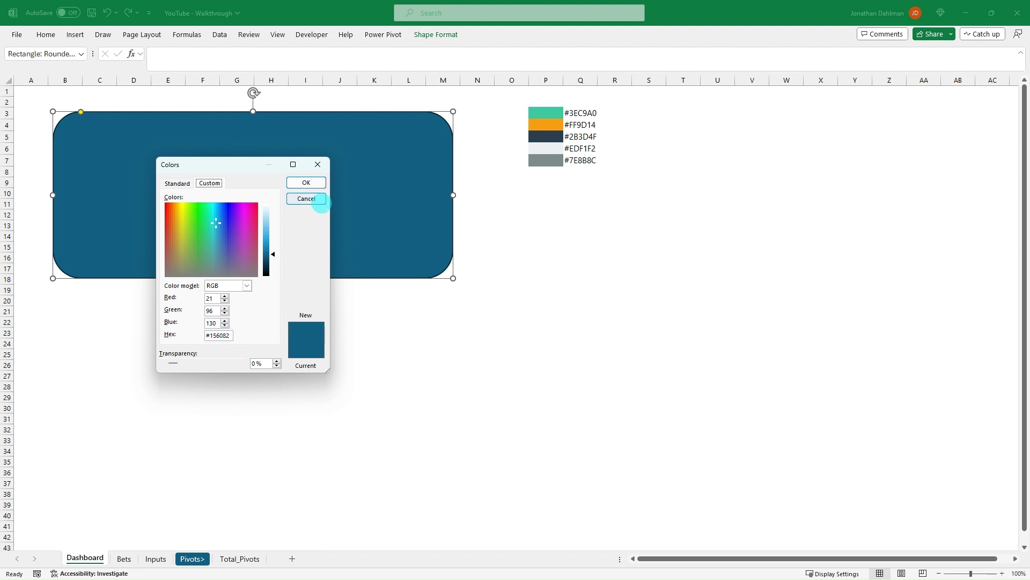
{"action": "left_click", "coordinate": [306, 182]}
Fill the large rounded rectangle with the dark blue #2B3D4F and enlarge it to about the end of column O and row 18
{"action": "left_click", "coordinate": [441, 38]}
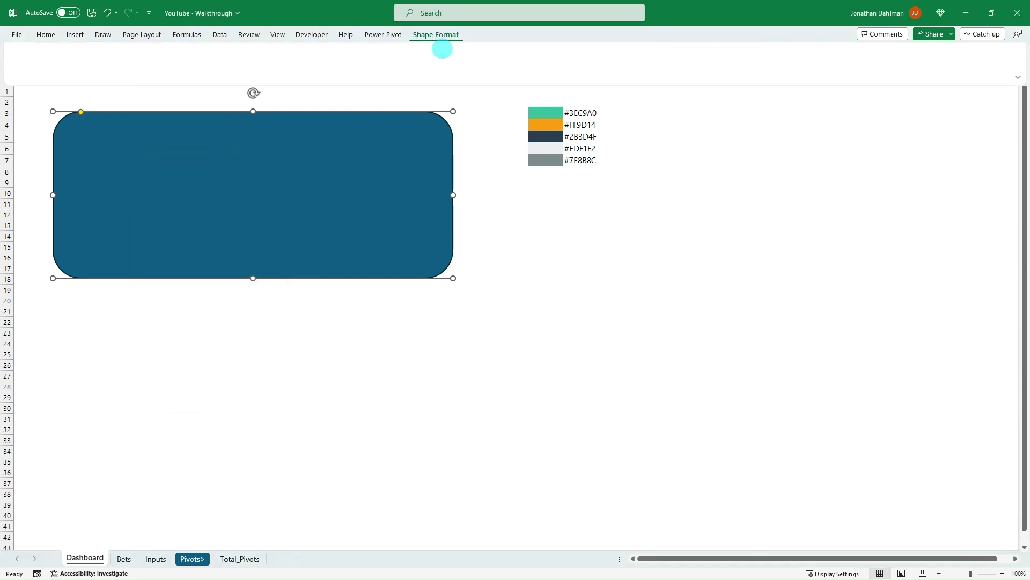
{"action": "left_click", "coordinate": [417, 51]}
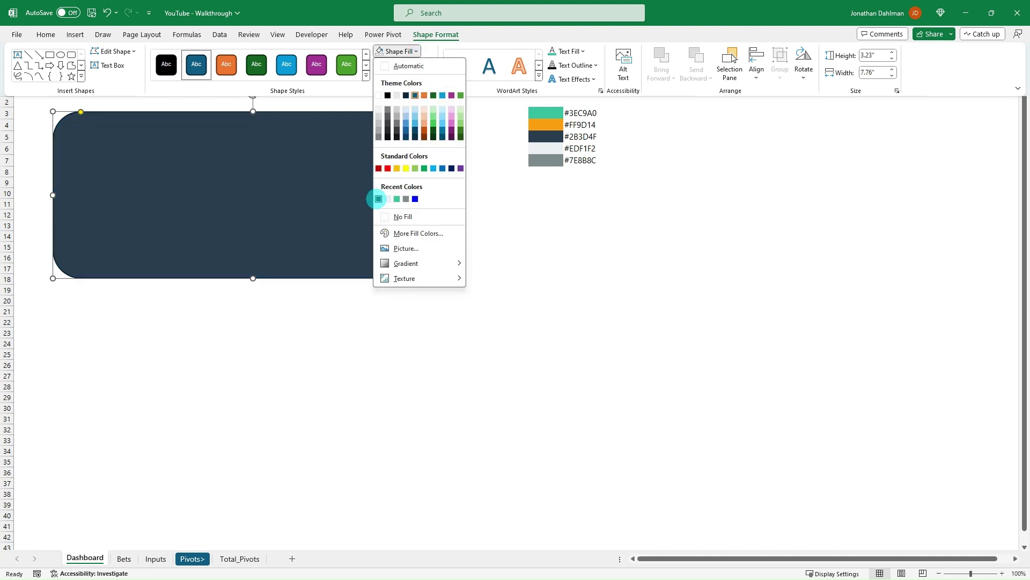
{"action": "left_click", "coordinate": [379, 199]}
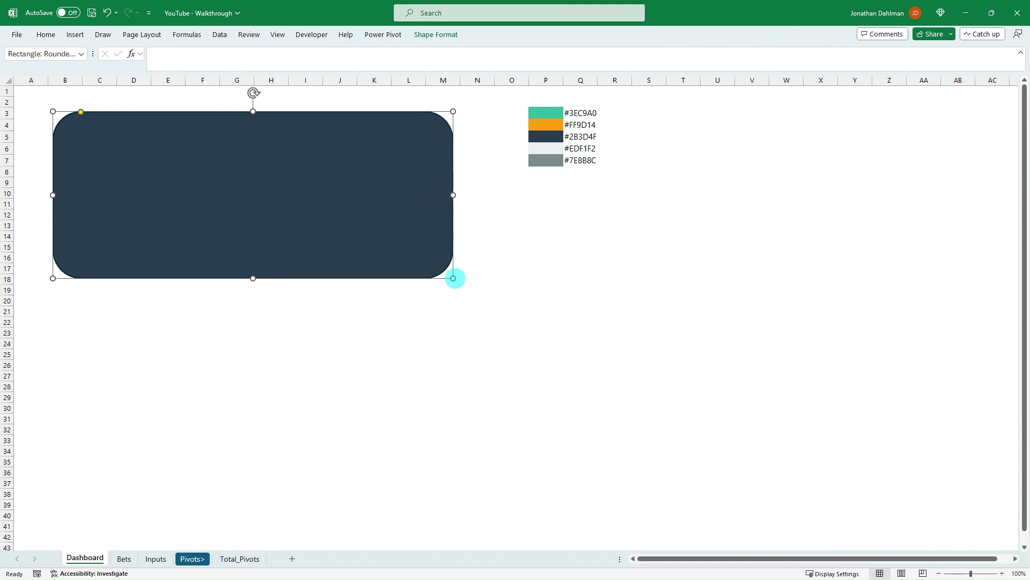
{"action": "left_click_drag", "start_coordinate": [453, 278], "coordinate": [511, 285]}
{"action": "left_click", "coordinate": [129, 311]}
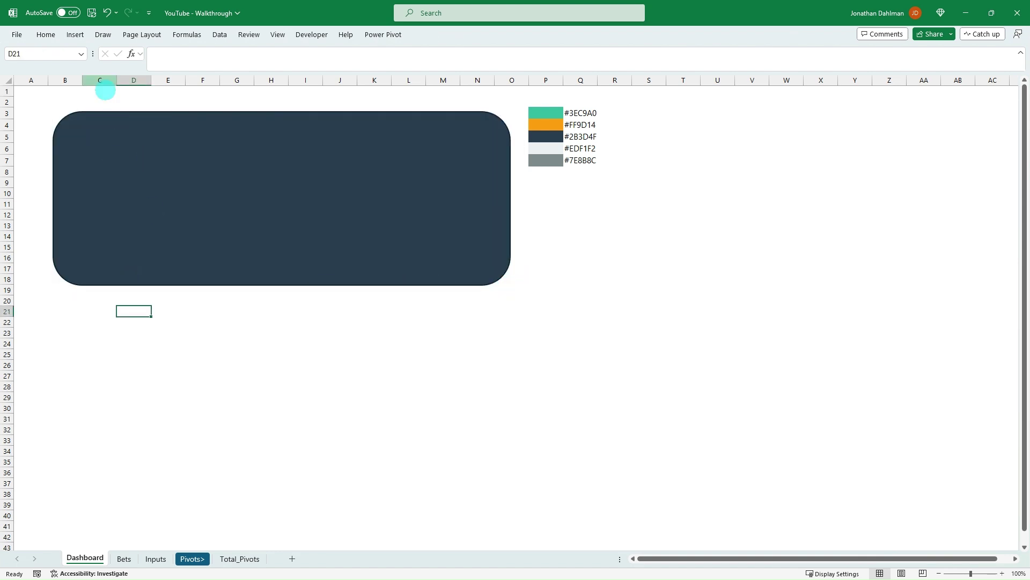
Draw a rounded rectangle card about 2.37" high and 2.04" wide just below the large dark rectangle, starting near row 20
{"action": "left_click", "coordinate": [78, 35]}
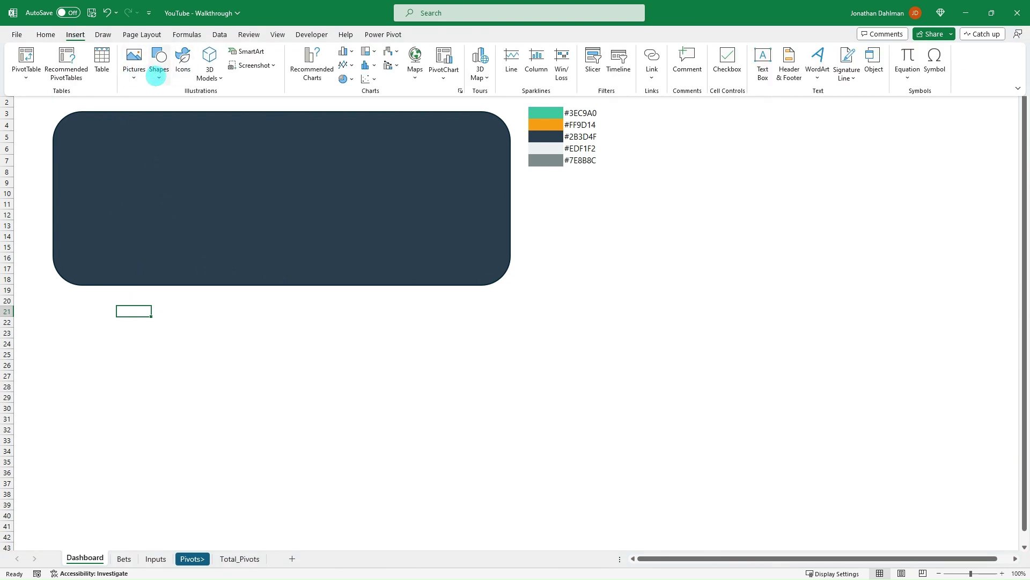
{"action": "left_click", "coordinate": [158, 60]}
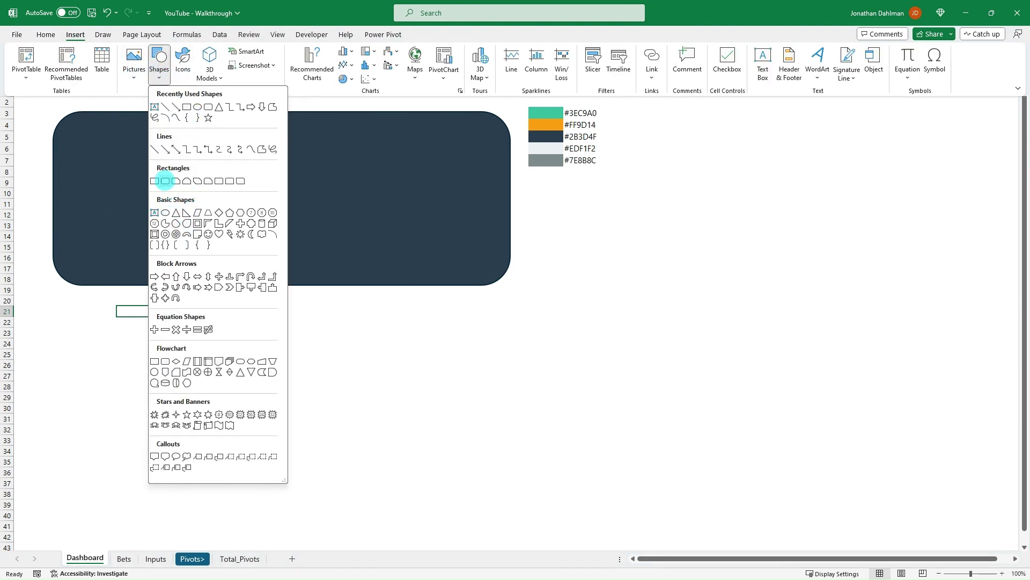
{"action": "left_click", "coordinate": [165, 181]}
{"action": "left_click_drag", "start_coordinate": [227, 423], "coordinate": [208, 436]}
{"action": "left_click_drag", "start_coordinate": [174, 318], "coordinate": [176, 298]}
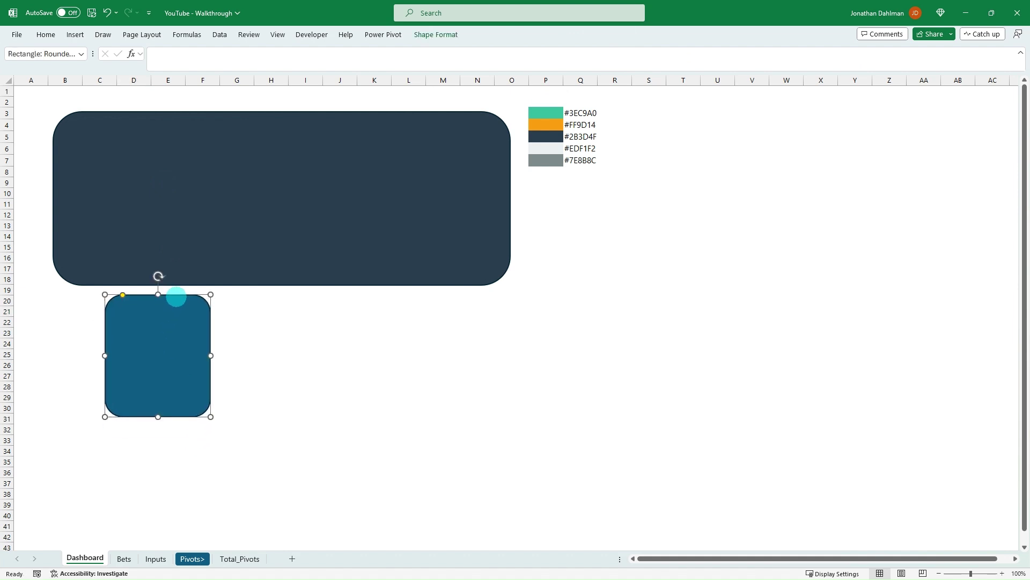
Fill the new card with grey #7E8B8C and give it a light #EDF1F2 outline
{"action": "left_click", "coordinate": [435, 34]}
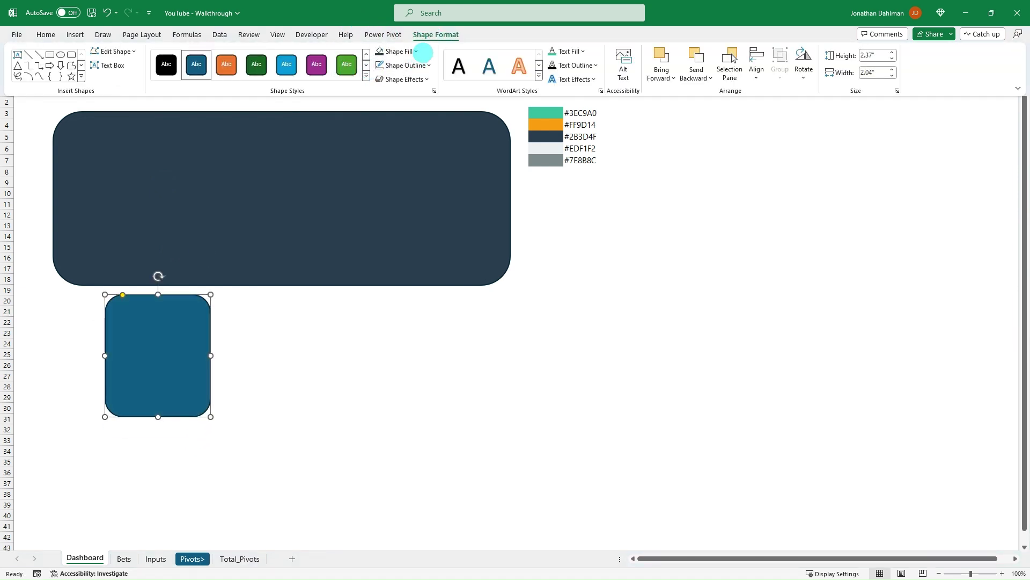
{"action": "left_click", "coordinate": [417, 51]}
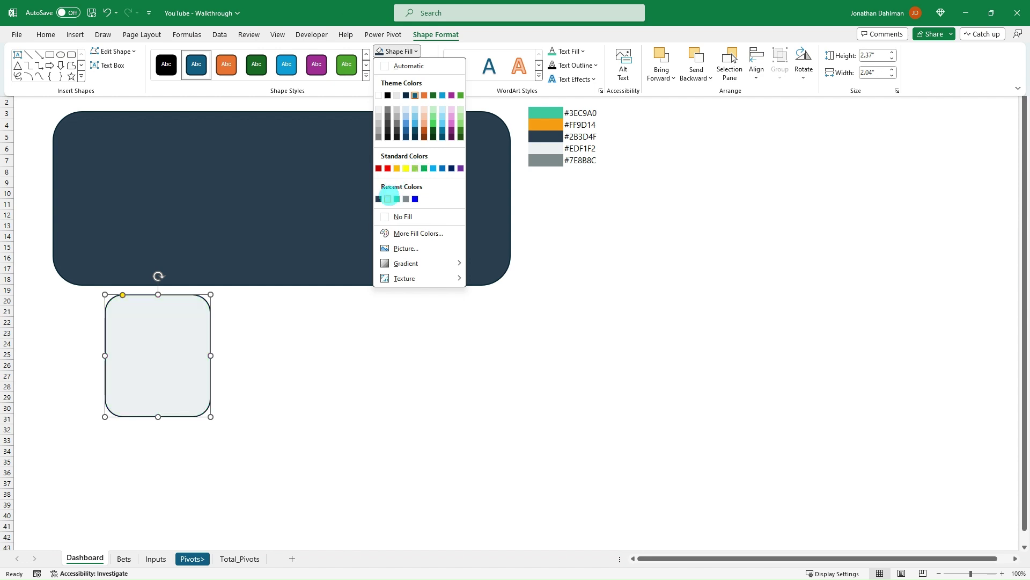
{"action": "left_click", "coordinate": [406, 199]}
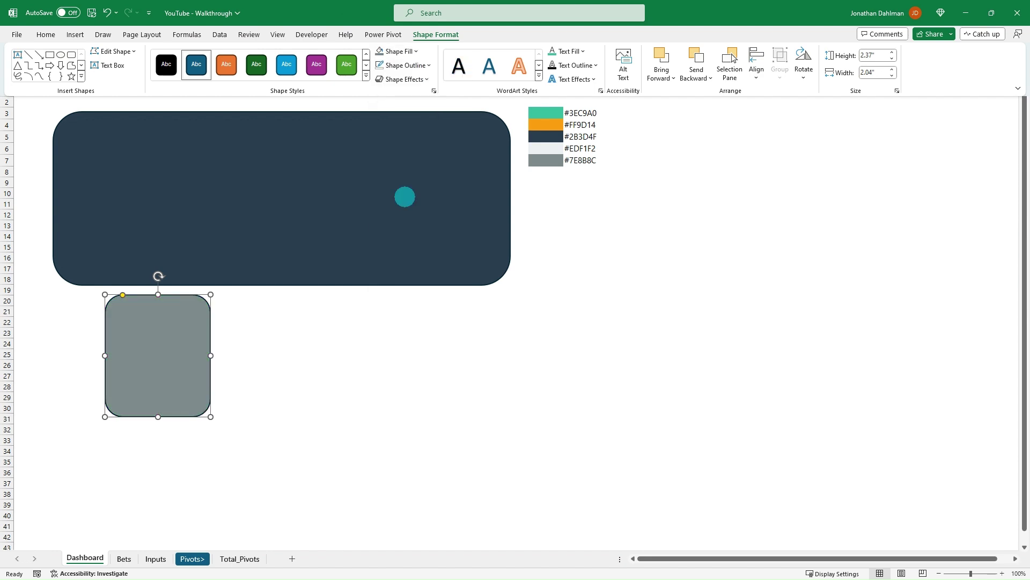
{"action": "left_click", "coordinate": [429, 64]}
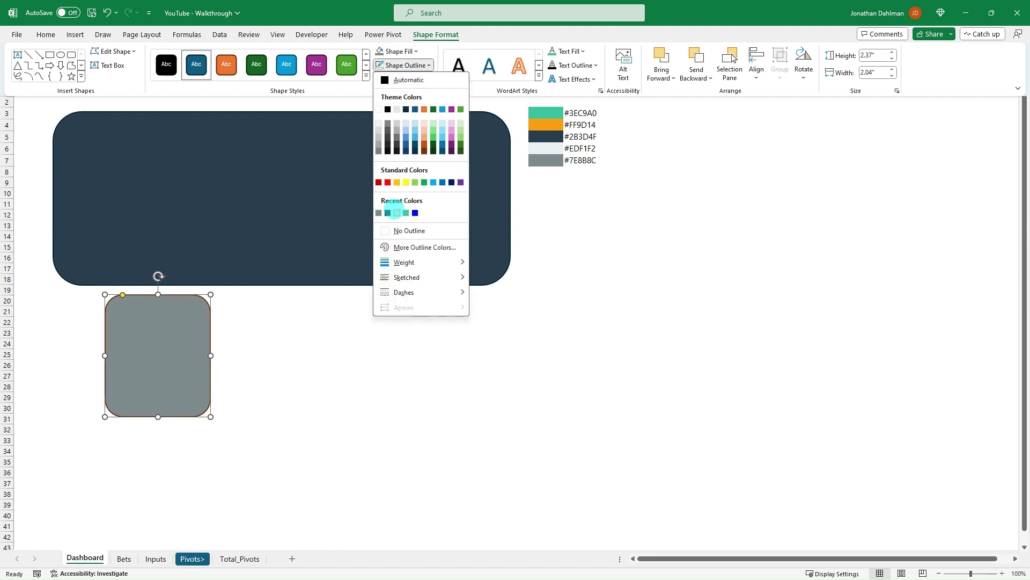
{"action": "left_click", "coordinate": [398, 214]}
{"action": "key", "text": "ctrl+F1"}
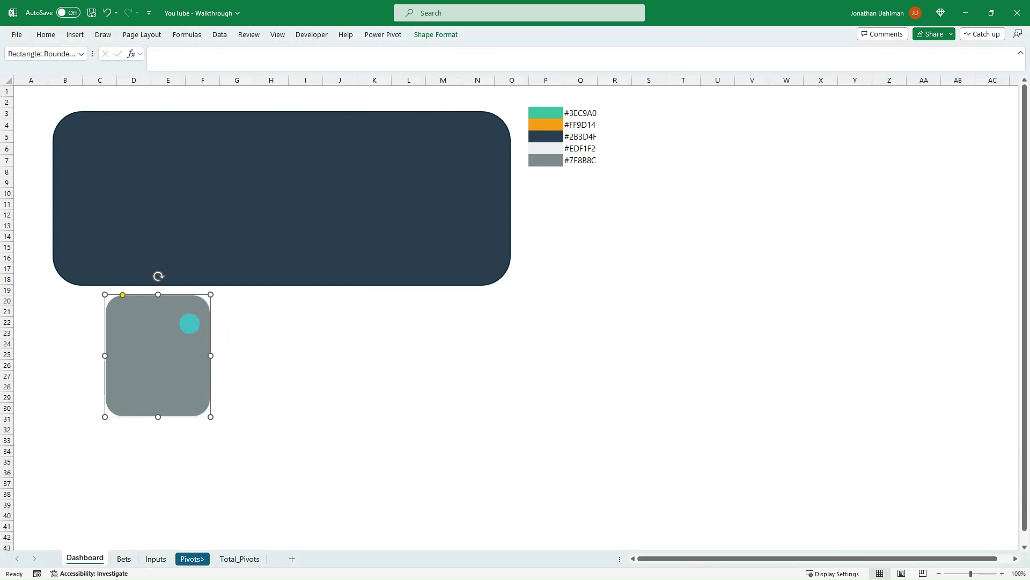
{"action": "left_click", "coordinate": [267, 339]}
Move the grey card onto the lower part of the dark rectangle and duplicate it to form a row of four cards
{"action": "left_click", "coordinate": [178, 348]}
{"action": "left_click_drag", "start_coordinate": [181, 299], "coordinate": [152, 201]}
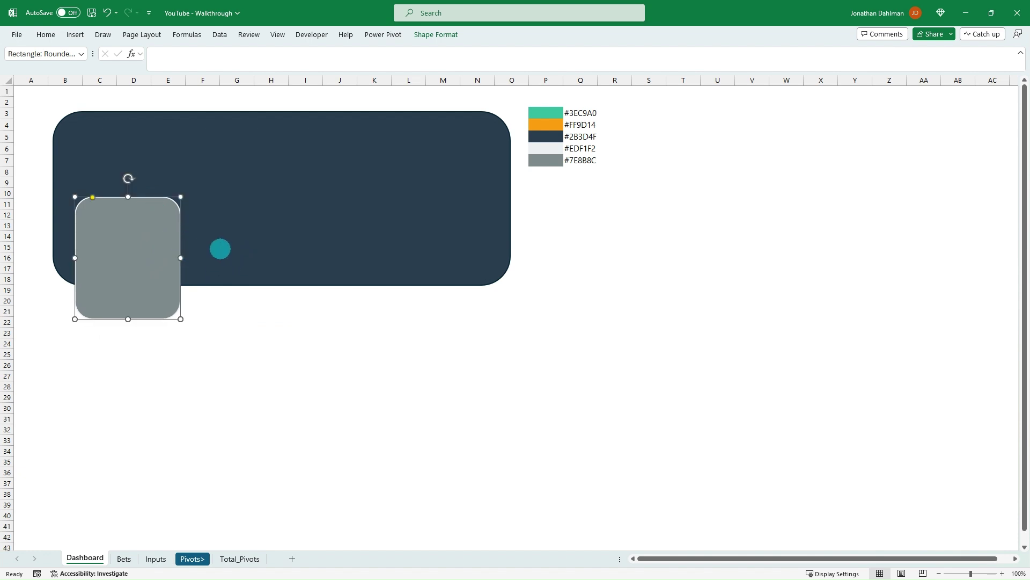
{"action": "left_click_drag", "start_coordinate": [171, 246], "coordinate": [541, 250]}
{"action": "left_click", "coordinate": [375, 353]}
{"action": "left_click", "coordinate": [504, 249]}
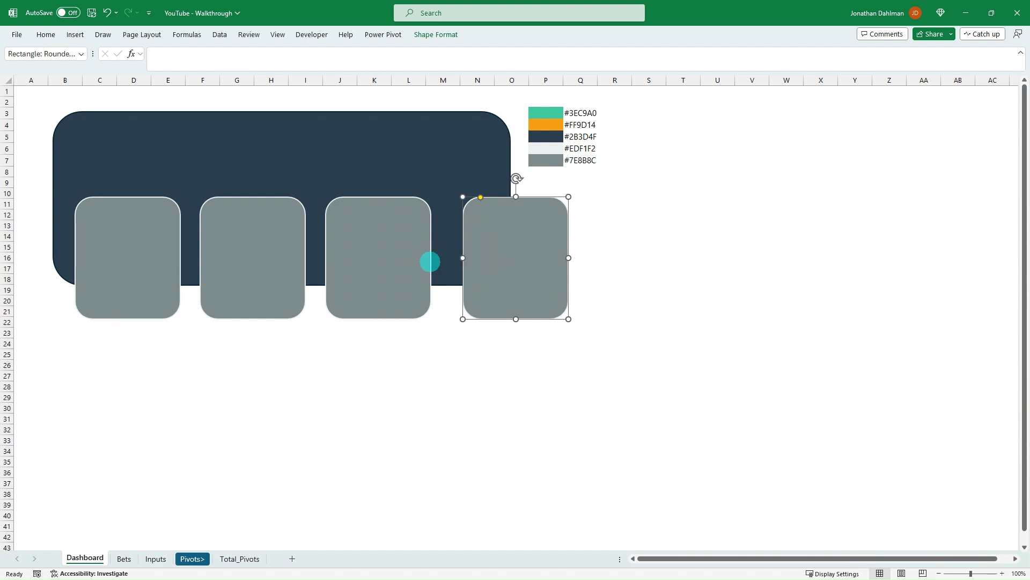
Enlarge the dark background rectangle to enclose all four cards, and move it to start near the top of row 2 in column A
{"action": "left_click", "coordinate": [433, 177]}
{"action": "left_click_drag", "start_coordinate": [510, 285], "coordinate": [572, 333]}
{"action": "left_click", "coordinate": [654, 174]}
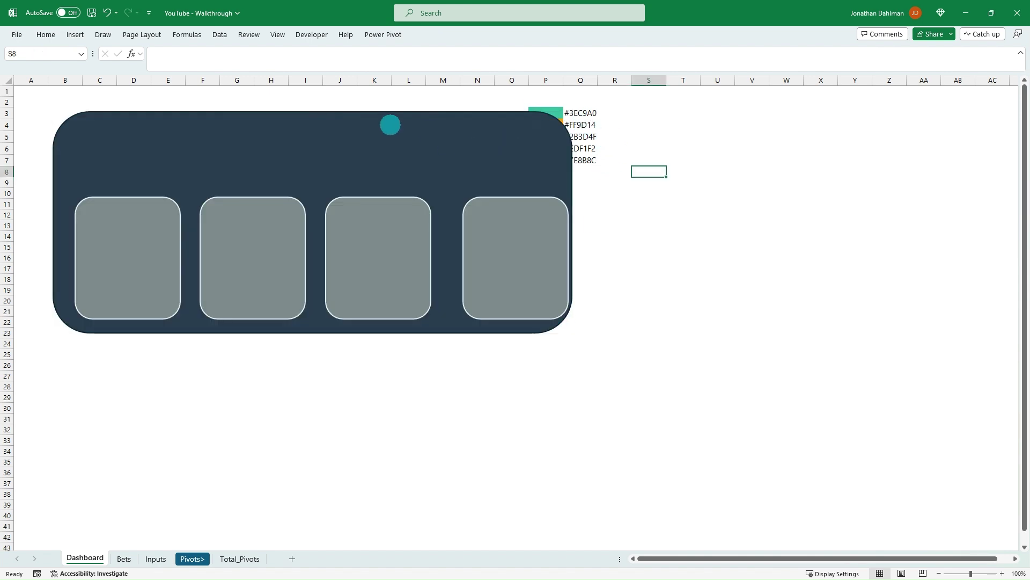
{"action": "left_click_drag", "start_coordinate": [385, 113], "coordinate": [360, 106]}
Select all four grey cards together and shift them to sit inside the relocated dark rectangle, from about row 10 to row 20
{"action": "left_click", "coordinate": [481, 220]}
{"action": "left_click", "coordinate": [399, 234], "text": "shift"}
{"action": "left_click", "coordinate": [289, 237], "text": "shift"}
{"action": "left_click", "coordinate": [147, 240], "text": "shift"}
{"action": "mouse_move", "coordinate": [467, 253]}
{"action": "left_mouse_down"}
{"action": "mouse_move", "coordinate": [435, 248]}
{"action": "mouse_move", "coordinate": [468, 241]}
{"action": "left_mouse_up"}
{"action": "left_click", "coordinate": [649, 248]}
Move the color swatches and hex codes from P3:Q7 to S3:T7
{"action": "left_click_drag", "start_coordinate": [546, 113], "coordinate": [583, 160]}
{"action": "key", "text": "ctrl+c"}
{"action": "left_click_drag", "start_coordinate": [642, 112], "coordinate": [700, 160]}
{"action": "key", "text": "Return"}
{"action": "left_click", "coordinate": [683, 236]}
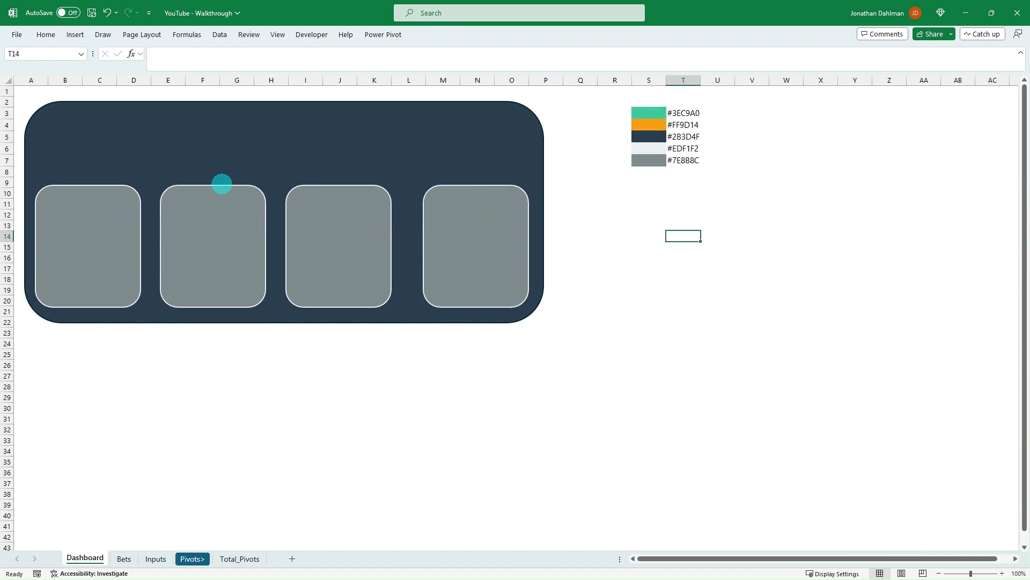
Examine the finished dashboard in the Sports Betting Tracker Dashboard workbook, and return to the Walkthrough workbook
{"action": "left_click", "coordinate": [156, 375]}
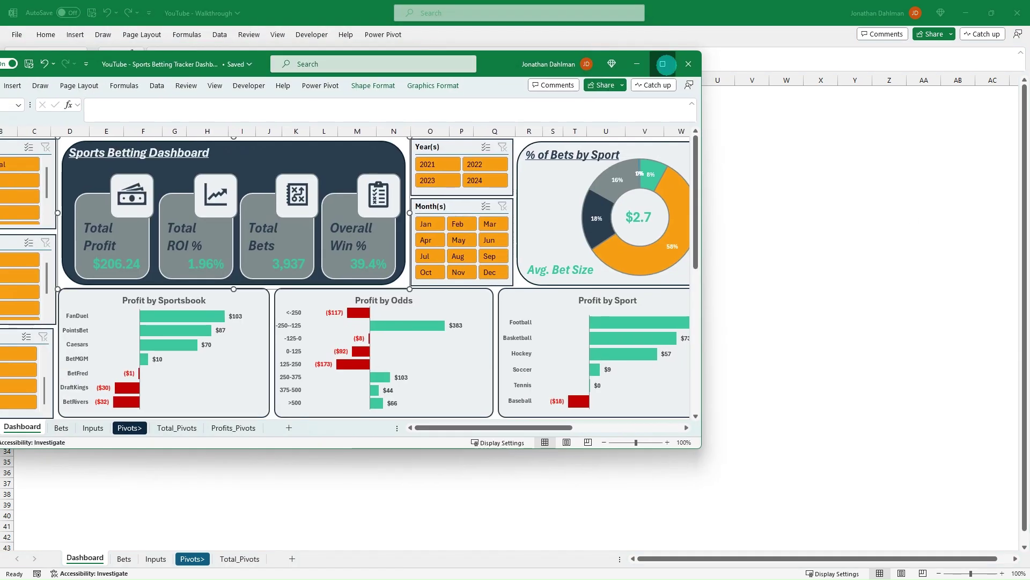
{"action": "left_click", "coordinate": [665, 63]}
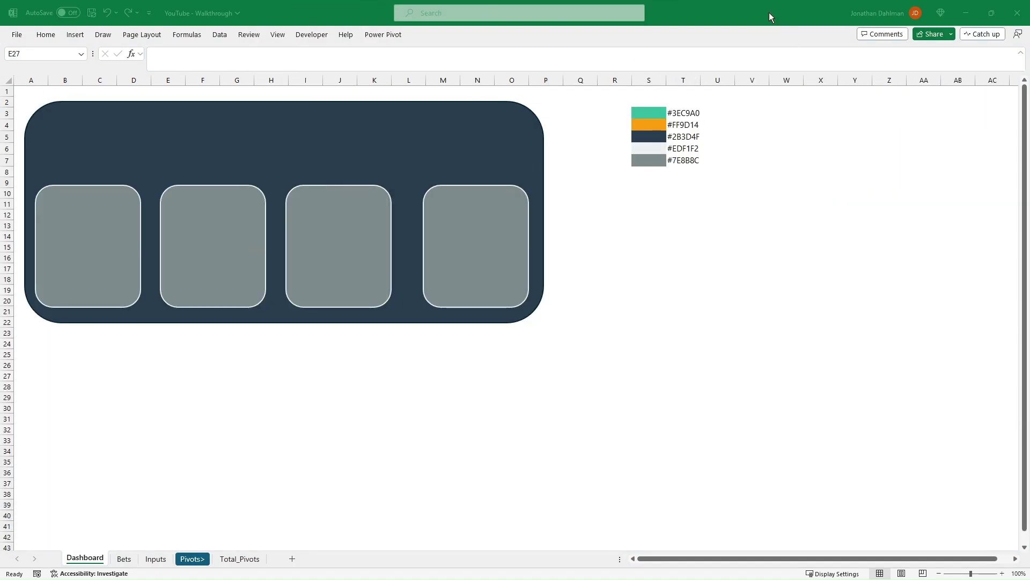
{"action": "left_click", "coordinate": [163, 374]}
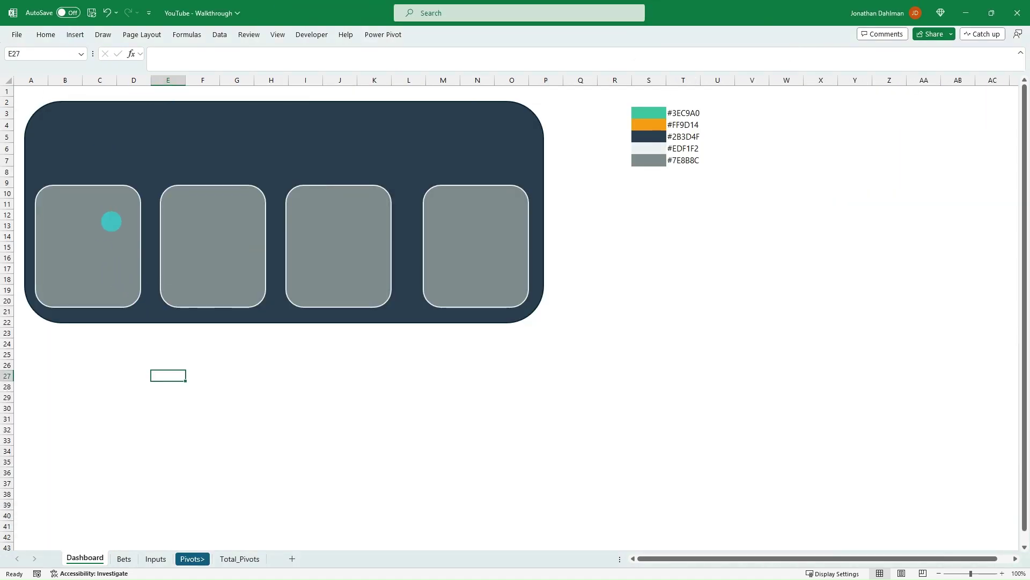
Draw a small rounded rectangle about 1.31" high and 1.02" wide overlapping the upper-right corner of the first grey card
{"action": "left_click", "coordinate": [76, 34]}
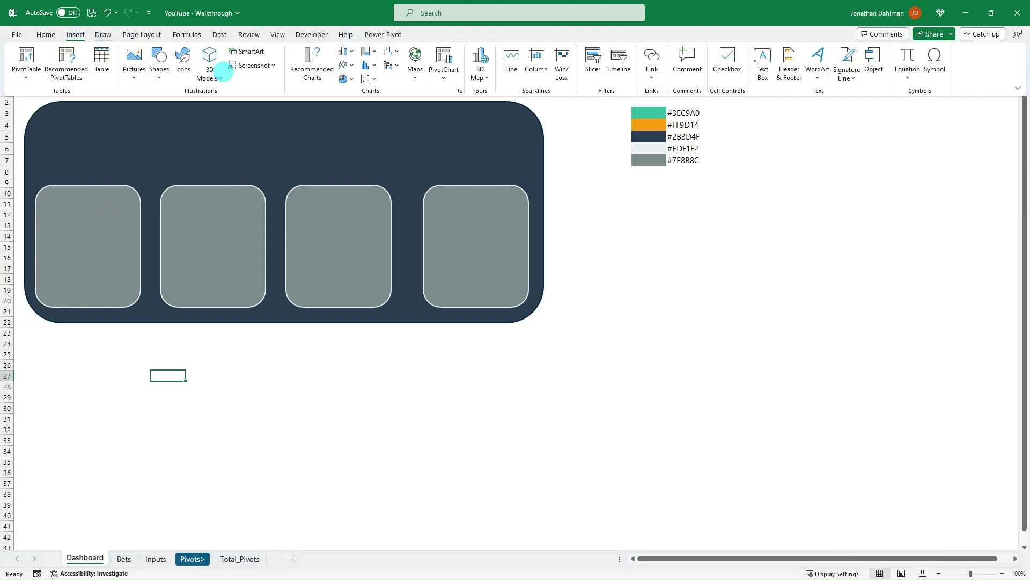
{"action": "left_click", "coordinate": [159, 60]}
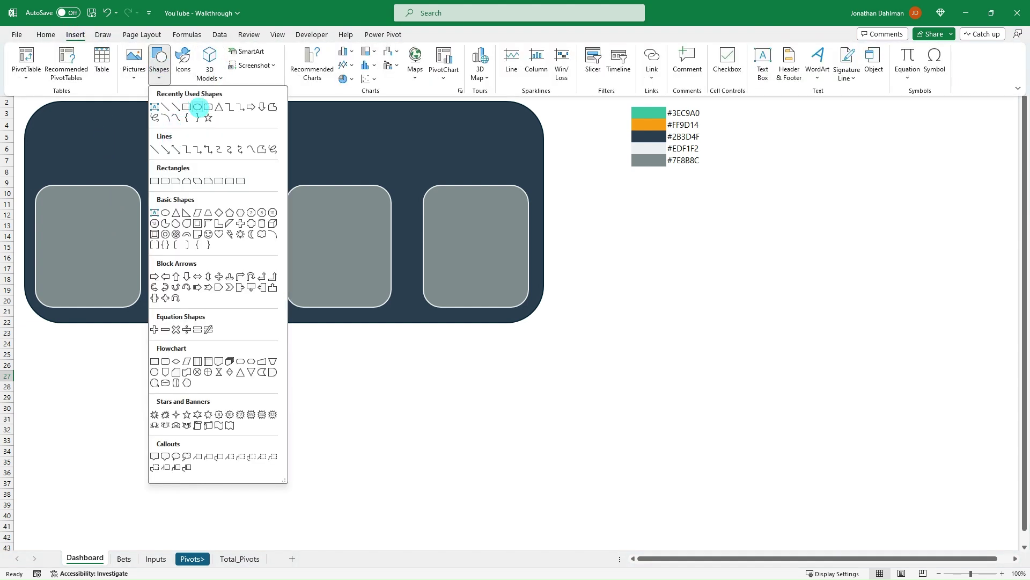
{"action": "left_click", "coordinate": [208, 107]}
{"action": "left_click_drag", "start_coordinate": [111, 162], "coordinate": [164, 229]}
{"action": "left_click_drag", "start_coordinate": [144, 160], "coordinate": [137, 150]}
Fill the small rounded rectangle with light #EDF1F2 and set its outline to grey #7E8B8C
{"action": "left_click", "coordinate": [421, 34]}
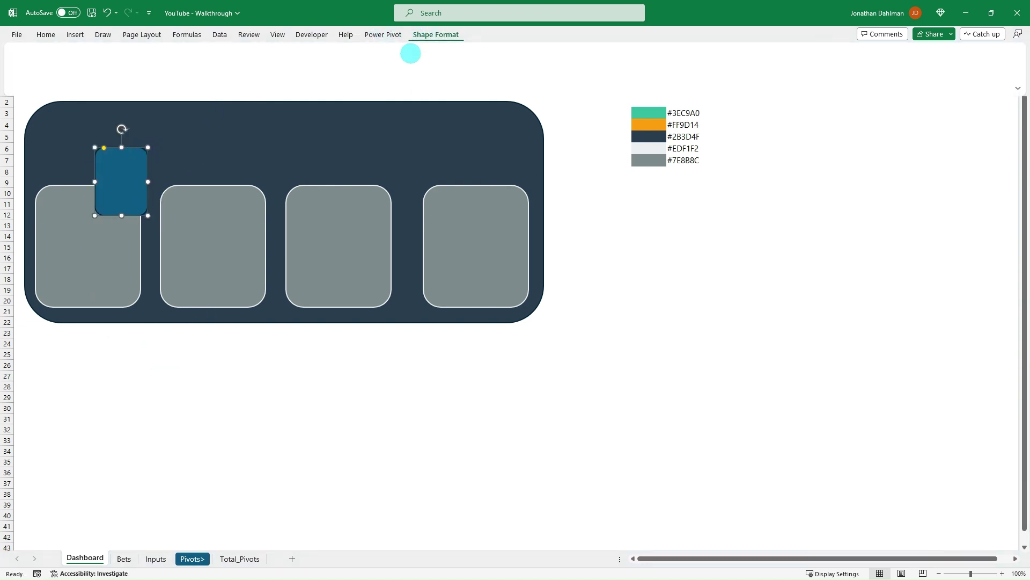
{"action": "left_click", "coordinate": [413, 51]}
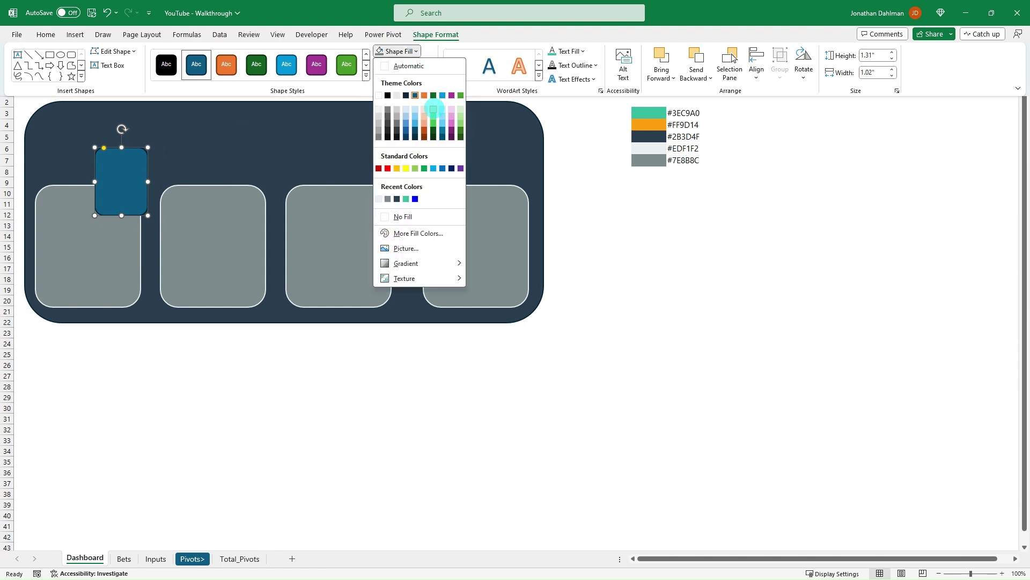
{"action": "left_click", "coordinate": [379, 198]}
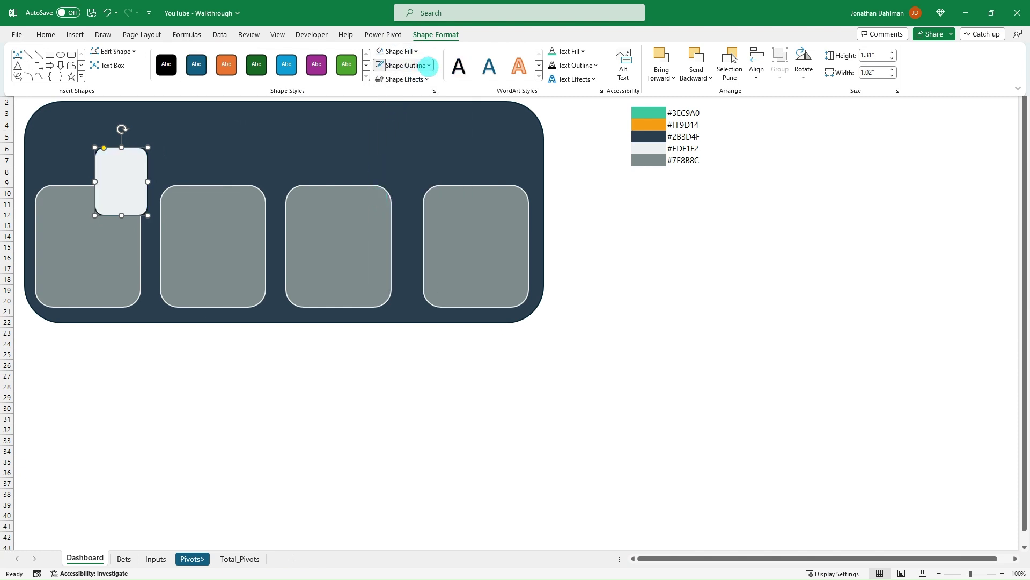
{"action": "left_click", "coordinate": [429, 65]}
{"action": "left_click", "coordinate": [387, 212]}
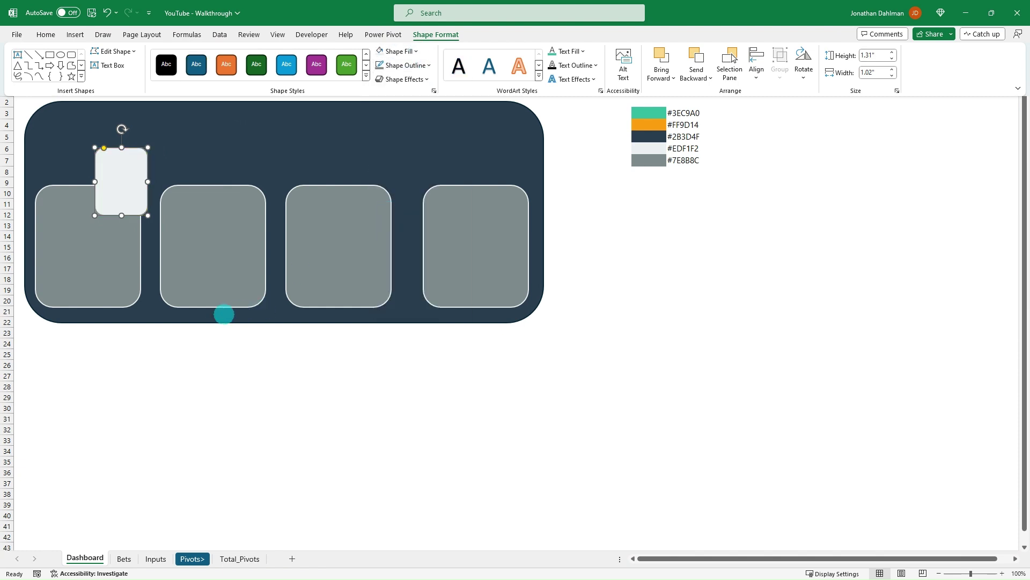
{"action": "left_click", "coordinate": [142, 340]}
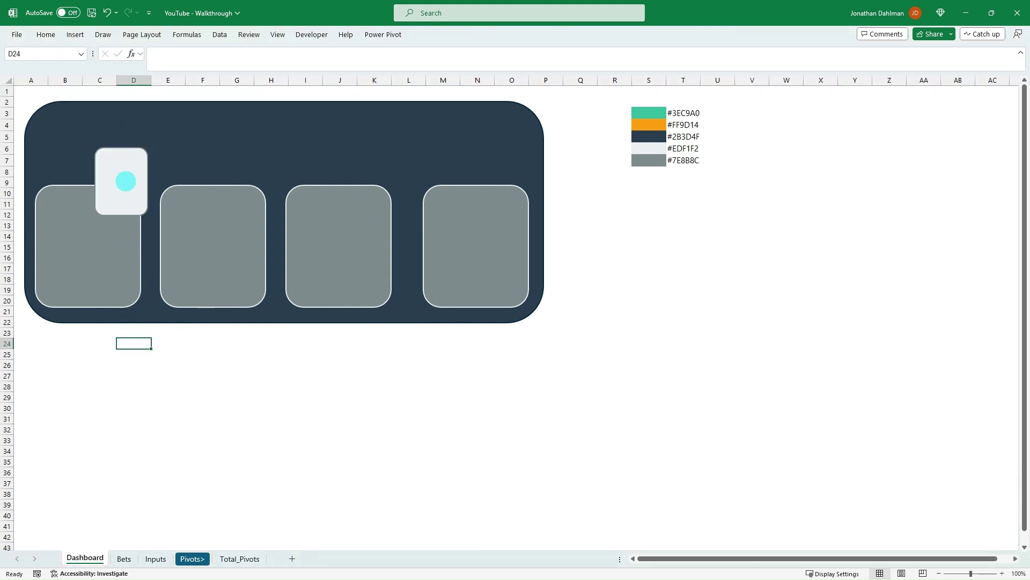
Duplicate the small light rectangle onto the upper-right corners of the other three grey cards
{"action": "left_click_drag", "start_coordinate": [129, 168], "coordinate": [525, 172]}
{"action": "left_click", "coordinate": [600, 311]}
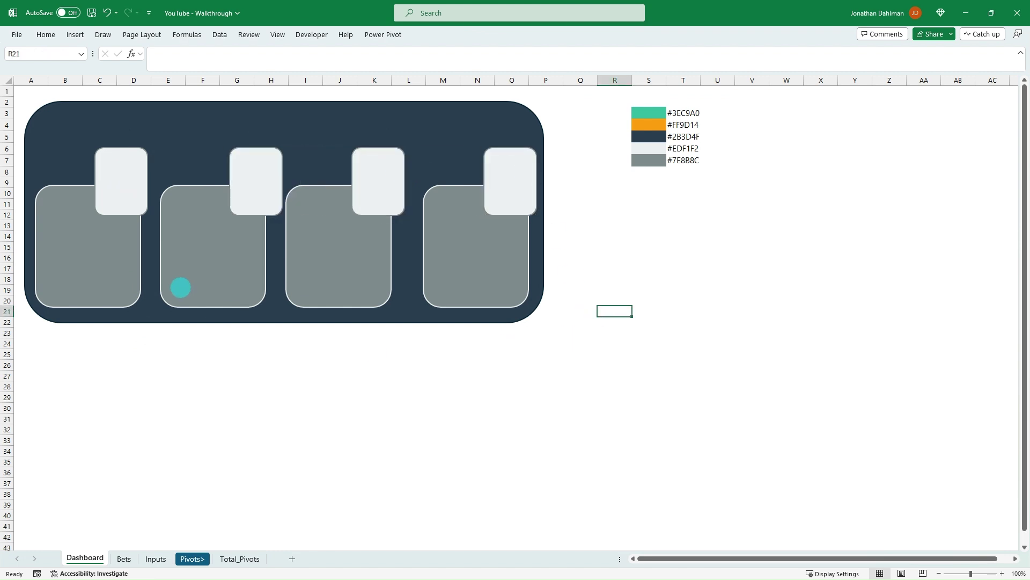
Search the stock icons for "sports", insert the solid playbook icon, and place it on the third card's light rectangle
{"action": "left_click", "coordinate": [74, 35]}
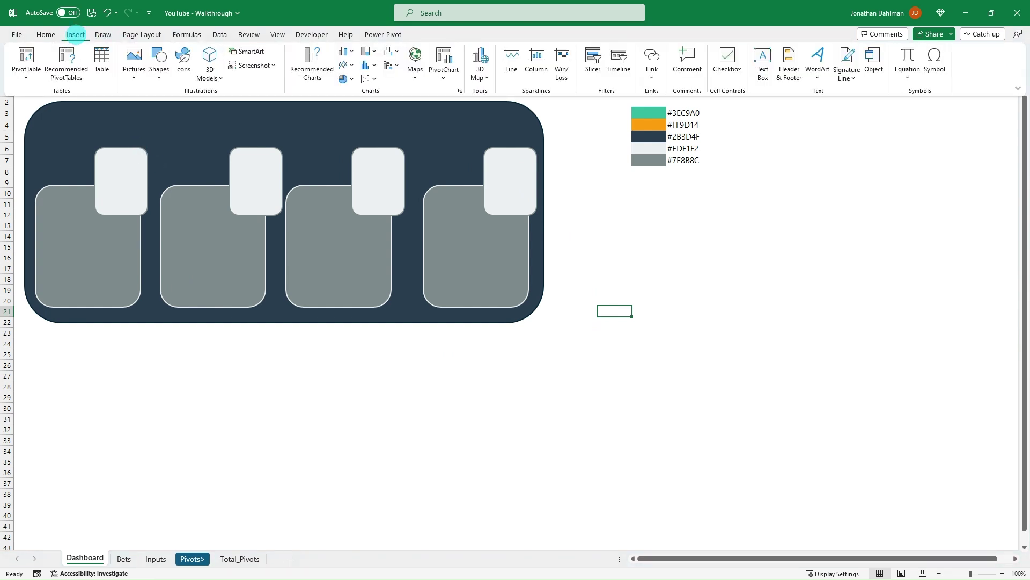
{"action": "left_click", "coordinate": [179, 62]}
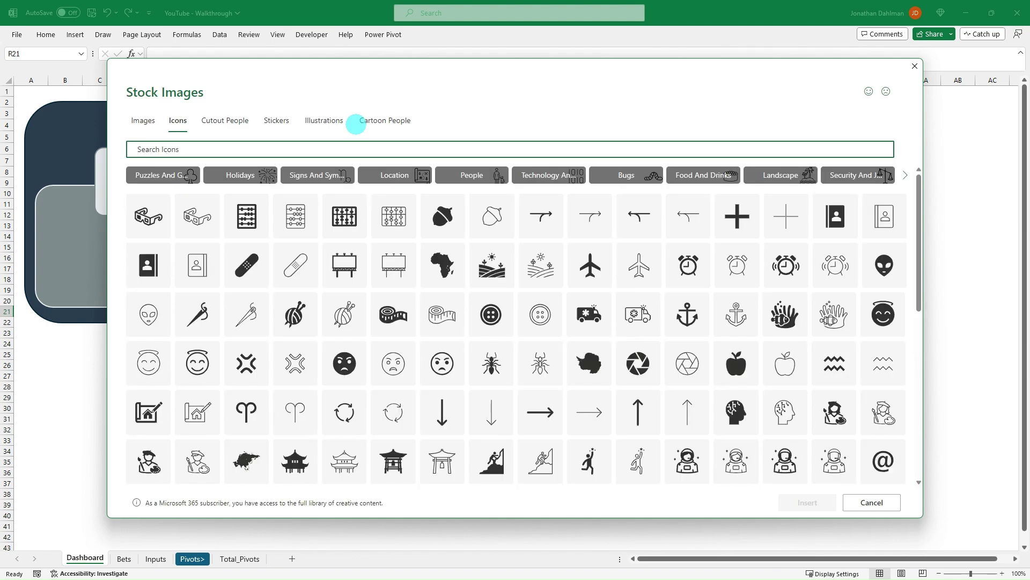
{"action": "scroll", "coordinate": [380, 230], "scroll_direction": "down", "scroll_amount": 4}
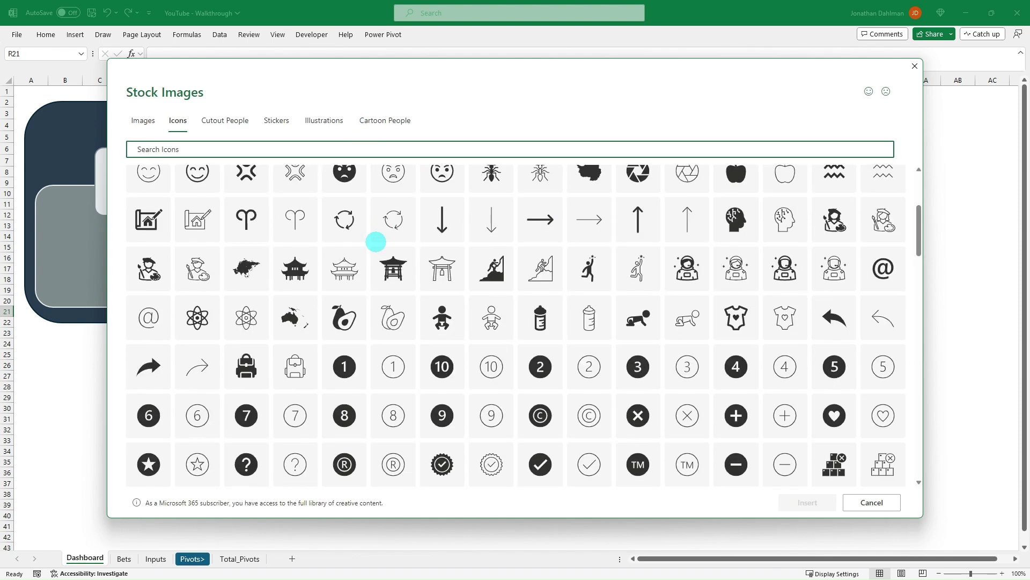
{"action": "scroll", "coordinate": [369, 245], "scroll_direction": "up", "scroll_amount": 4}
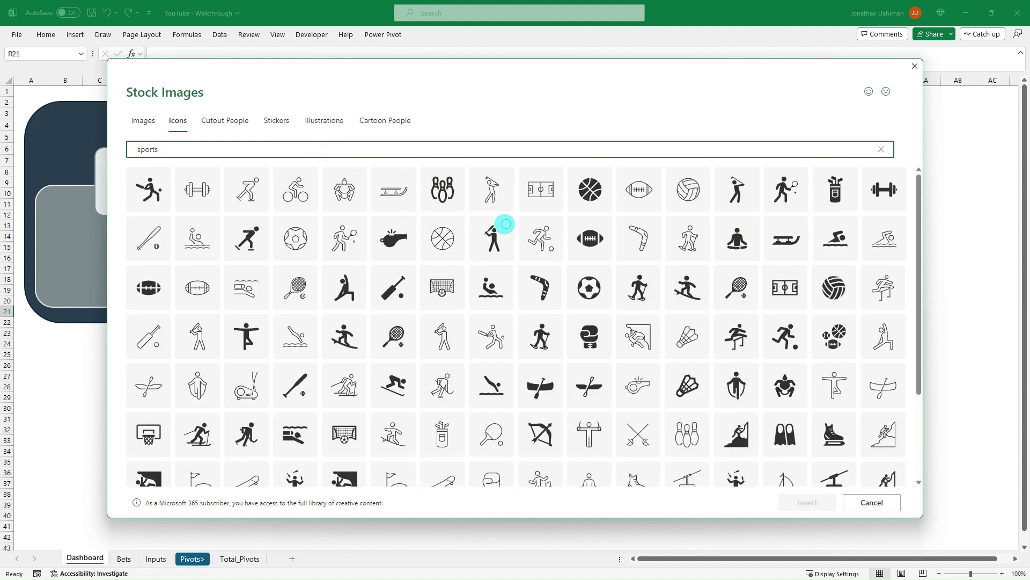
{"action": "scroll", "coordinate": [505, 224], "scroll_direction": "down", "scroll_amount": 3}
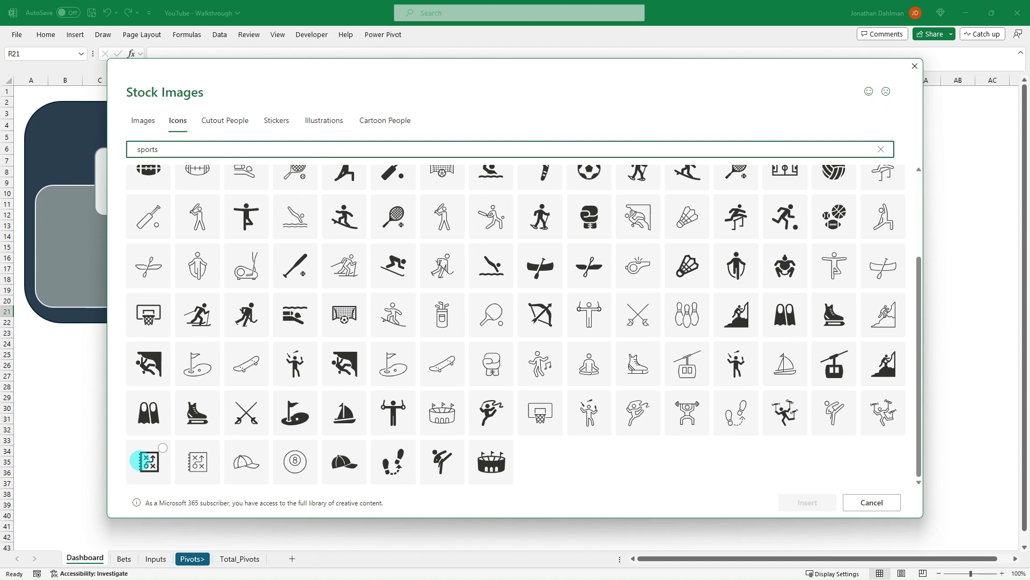
{"action": "left_click", "coordinate": [152, 455]}
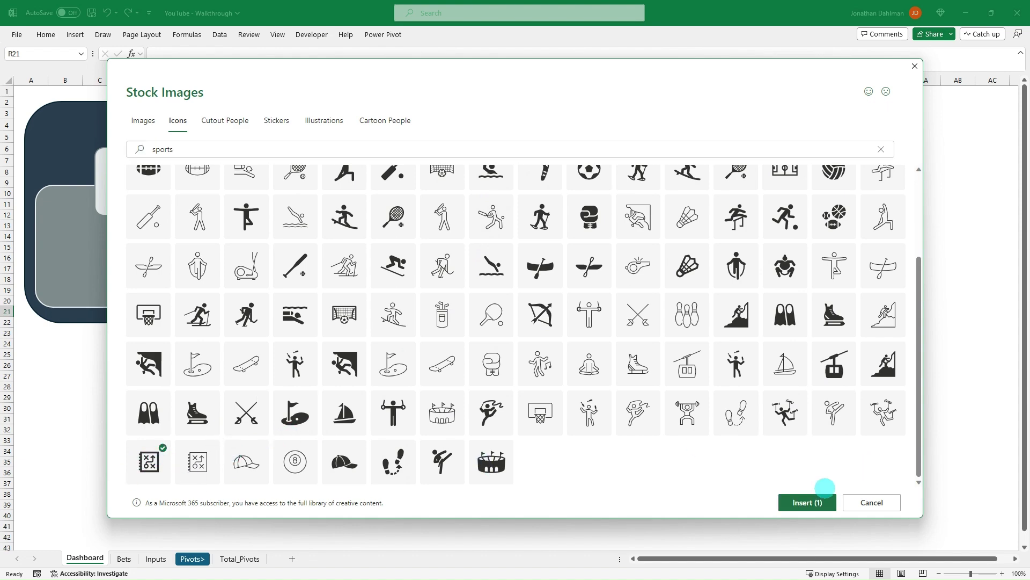
{"action": "left_click", "coordinate": [808, 502]}
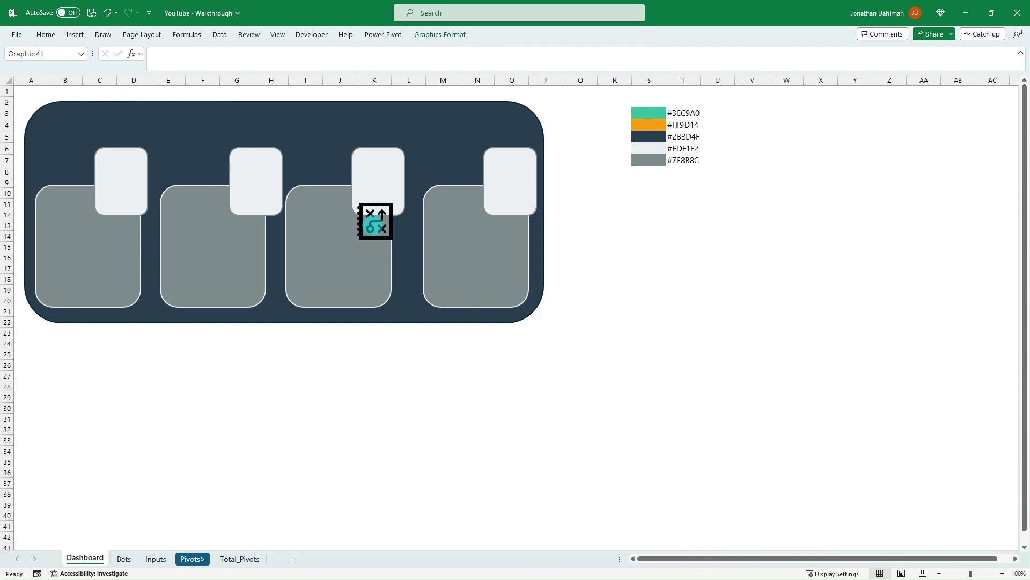
{"action": "left_click_drag", "start_coordinate": [375, 221], "coordinate": [379, 180]}
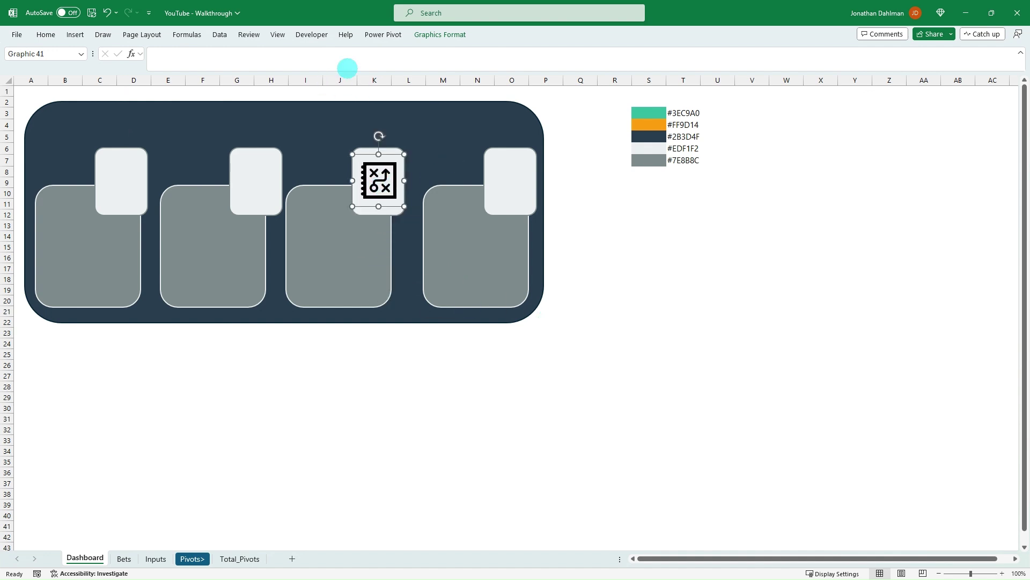
Fill the playbook icon with the palette's dark navy #2B3D4F
{"action": "left_click", "coordinate": [440, 34]}
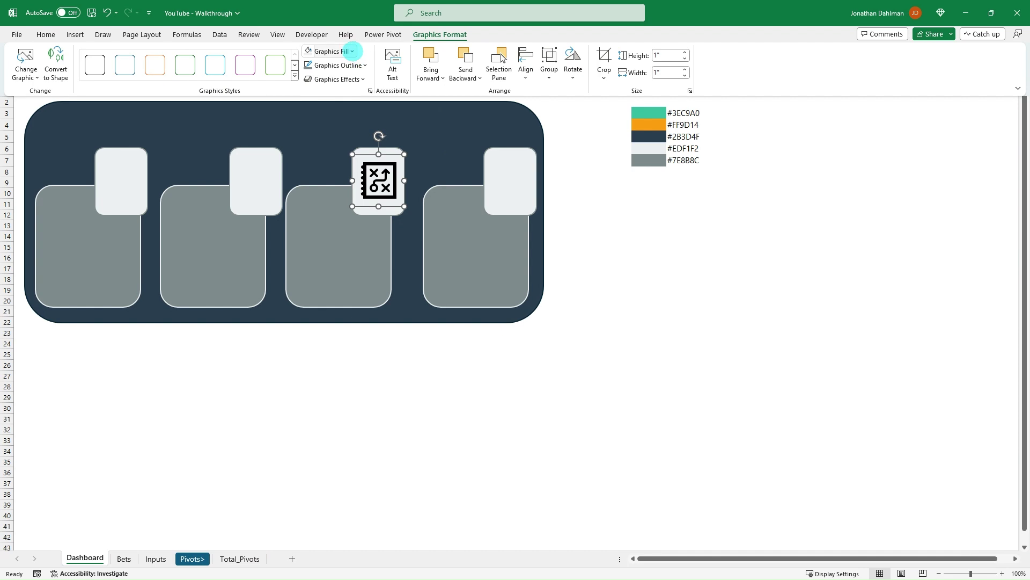
{"action": "left_click", "coordinate": [352, 51]}
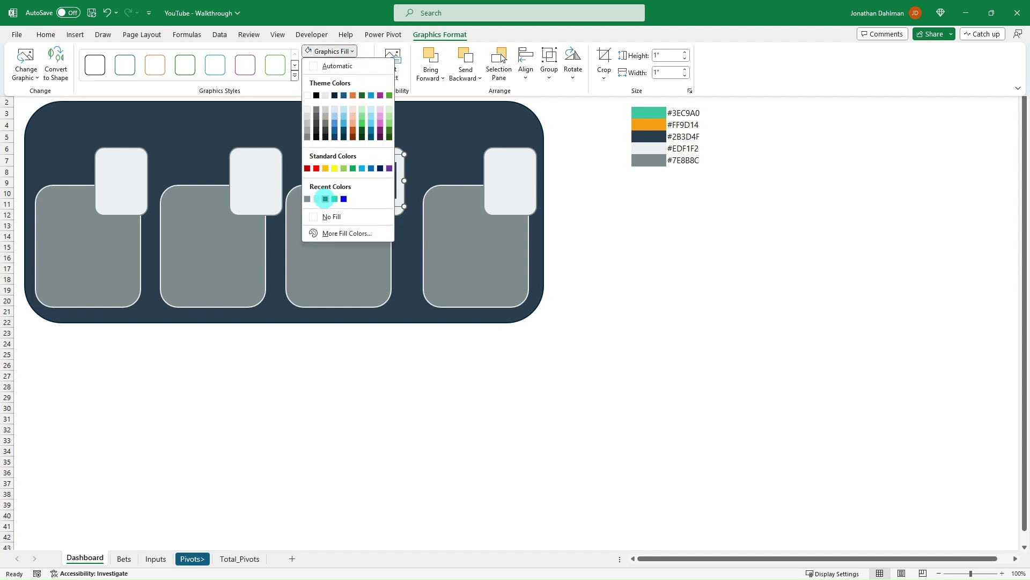
{"action": "left_click", "coordinate": [325, 199]}
{"action": "left_click", "coordinate": [635, 258]}
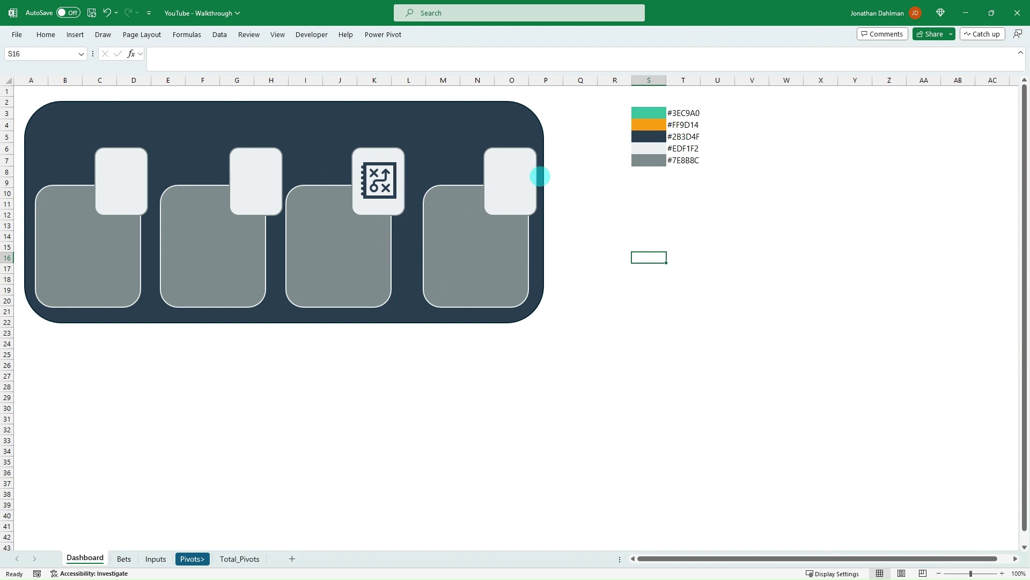
Add a "Total Profit" text box, resize it to about 0.58" high and 1.83" wide, and place it in the first grey card
{"action": "left_click", "coordinate": [75, 35]}
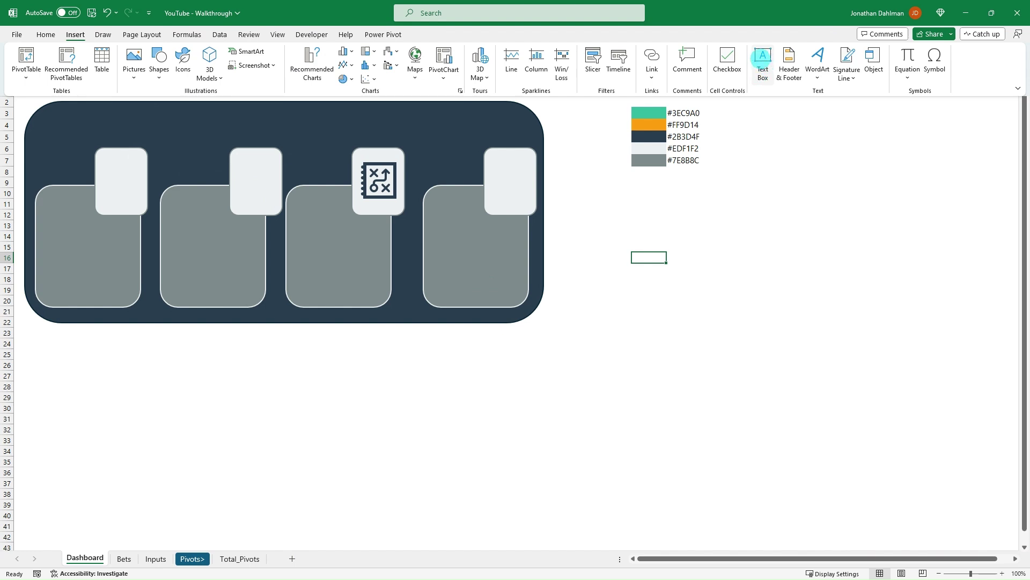
{"action": "left_click", "coordinate": [762, 59]}
{"action": "left_click_drag", "start_coordinate": [246, 428], "coordinate": [68, 359]}
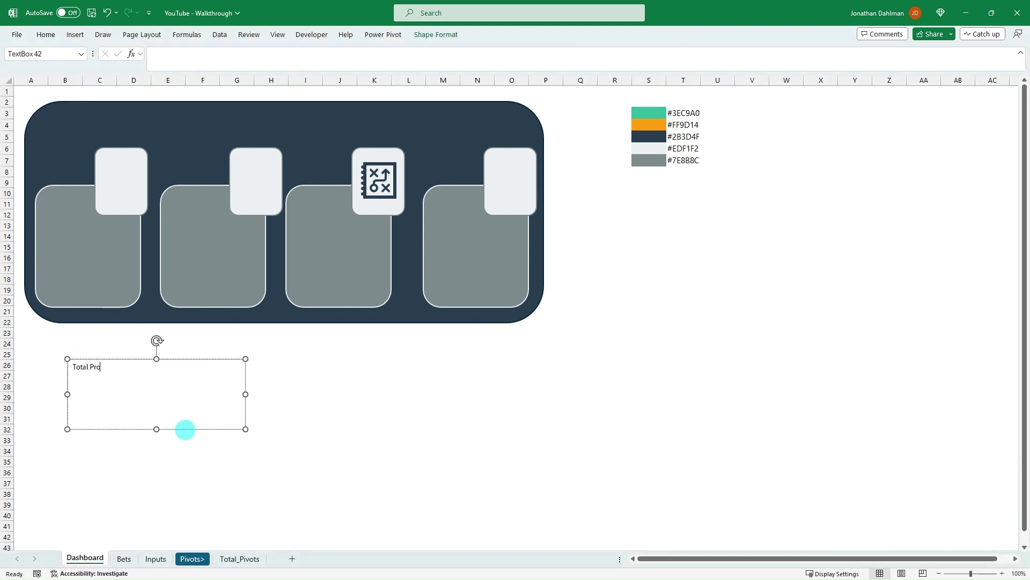
{"action": "key", "text": "Escape"}
{"action": "key", "text": "Escape"}
{"action": "left_click", "coordinate": [244, 428]}
{"action": "left_click_drag", "start_coordinate": [245, 429], "coordinate": [105, 227]}
Remove the fill and outline from the Total Profit text box
{"action": "left_click", "coordinate": [425, 35]}
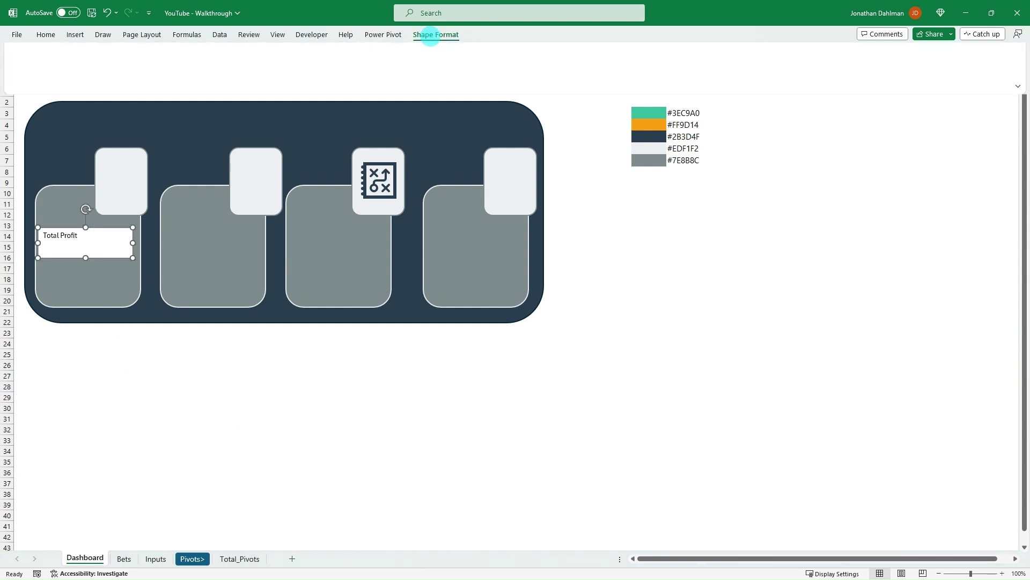
{"action": "left_click", "coordinate": [397, 51]}
{"action": "left_click", "coordinate": [399, 217]}
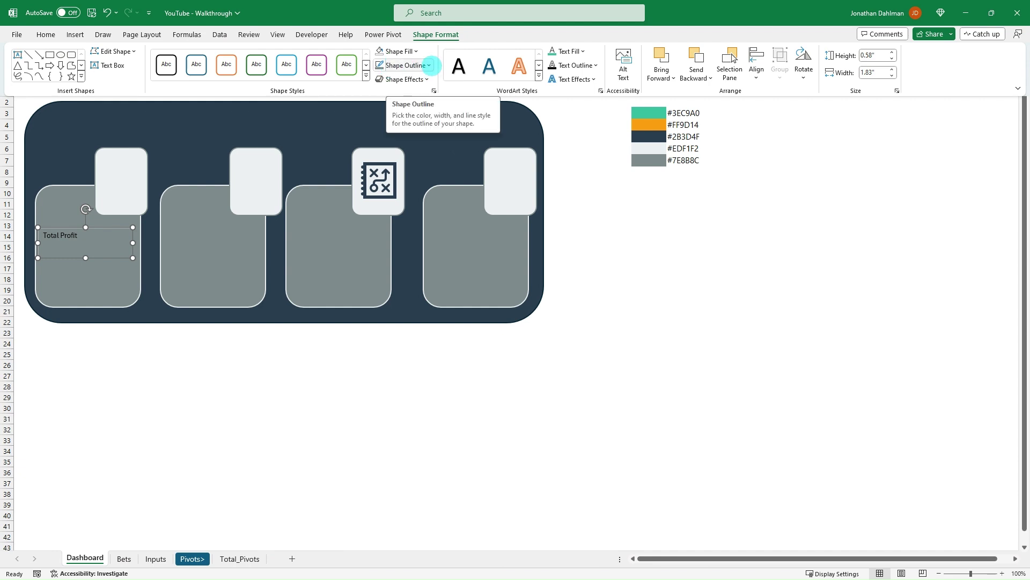
{"action": "left_click", "coordinate": [428, 65]}
{"action": "left_click", "coordinate": [409, 231]}
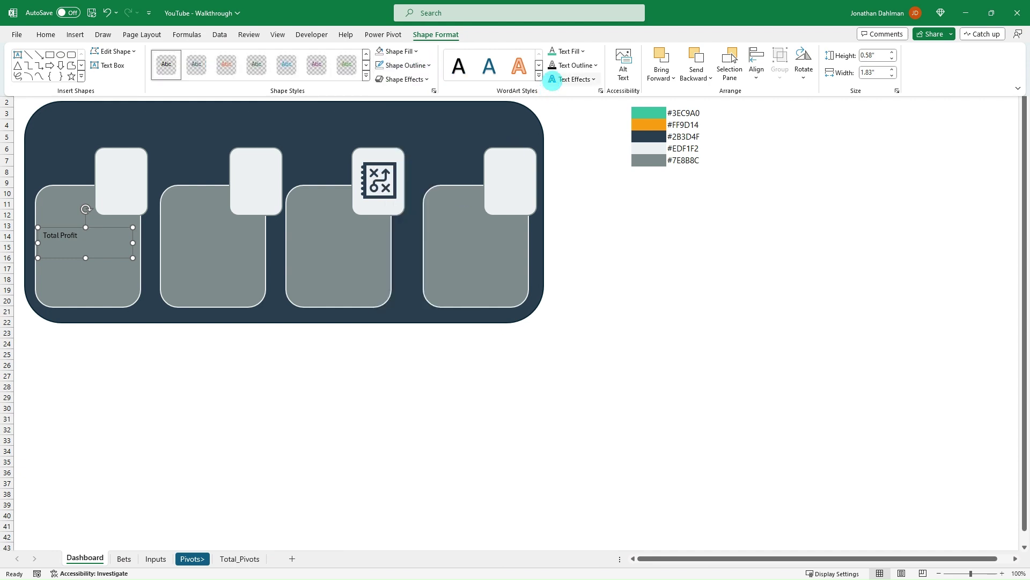
Format the Total Profit text in dark navy #2B3D4F, bold, at font size 20
{"action": "left_click", "coordinate": [582, 51]}
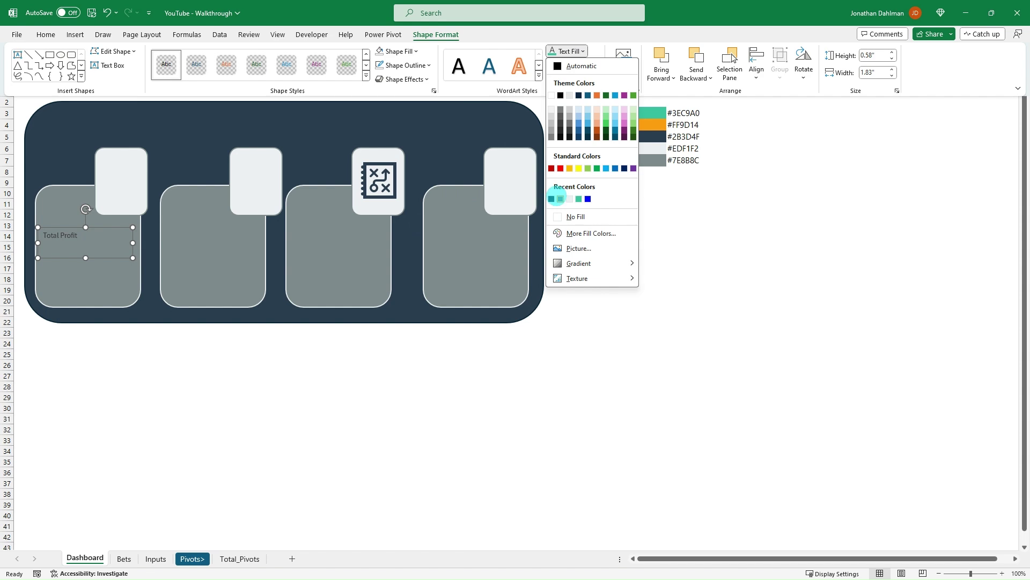
{"action": "left_click", "coordinate": [551, 198]}
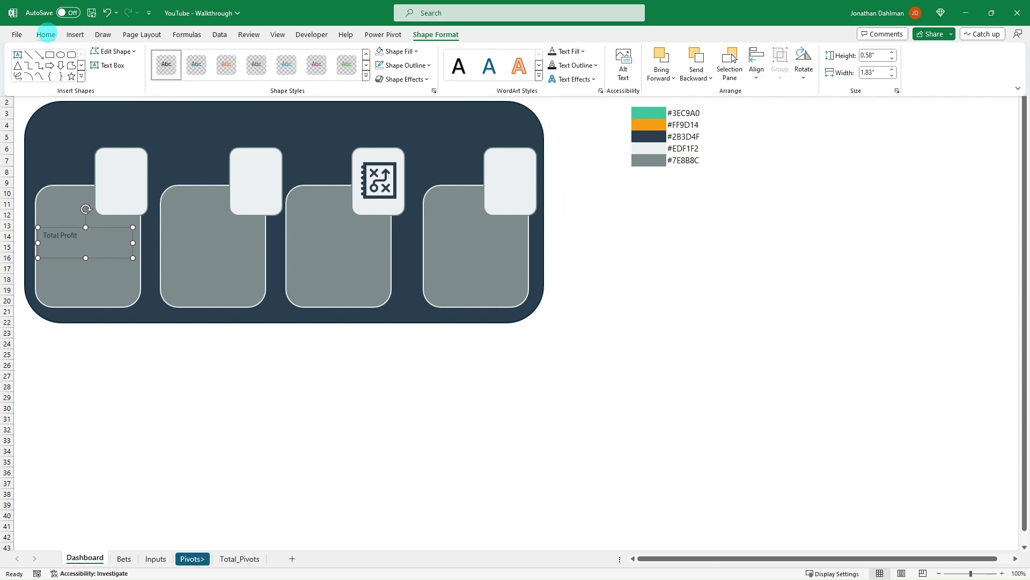
{"action": "left_click", "coordinate": [46, 34]}
{"action": "left_click", "coordinate": [109, 72]}
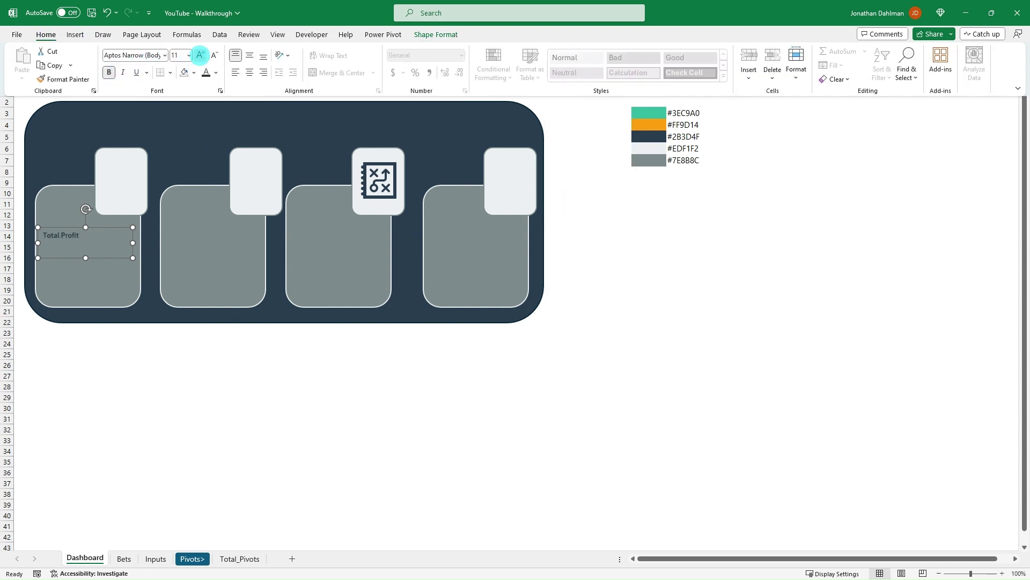
{"action": "left_click", "coordinate": [199, 55]}
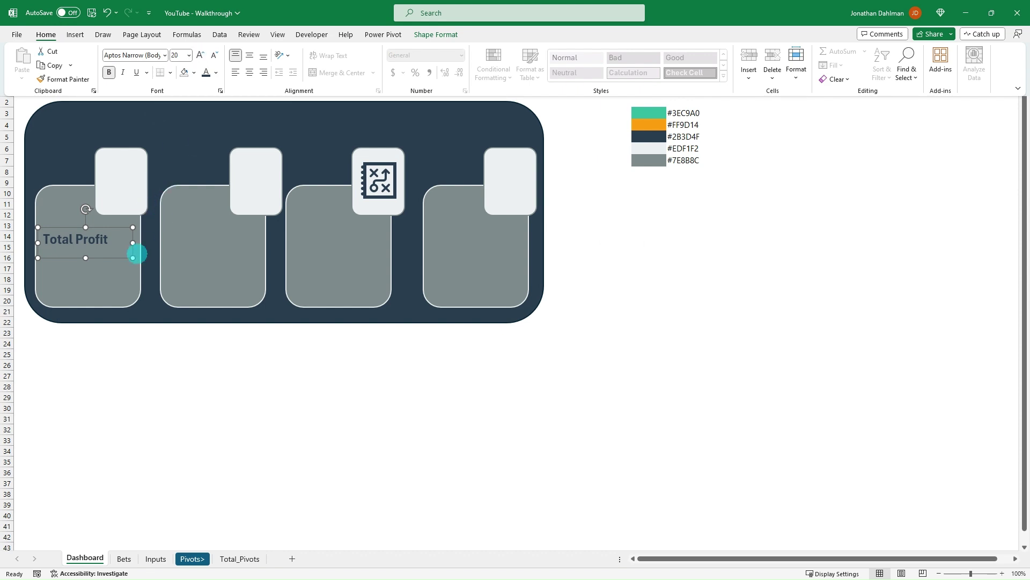
Narrow the Total Profit text box so its text wraps onto two lines, and copy it onto the fourth card
{"action": "key", "text": "ctrl+F1"}
{"action": "left_click_drag", "start_coordinate": [133, 242], "coordinate": [75, 269]}
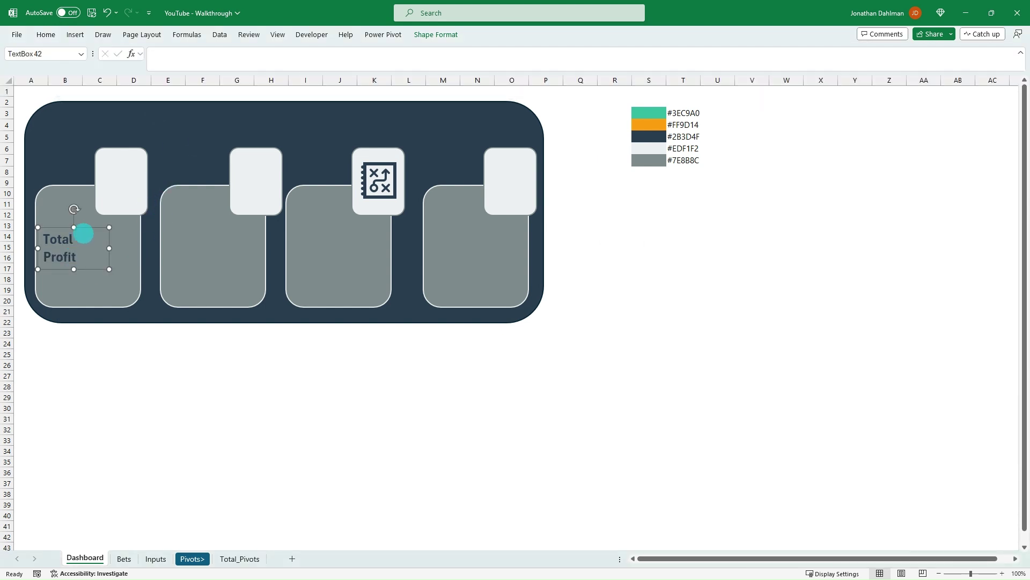
{"action": "left_click_drag", "start_coordinate": [105, 235], "coordinate": [491, 226]}
{"action": "left_click", "coordinate": [338, 386]}
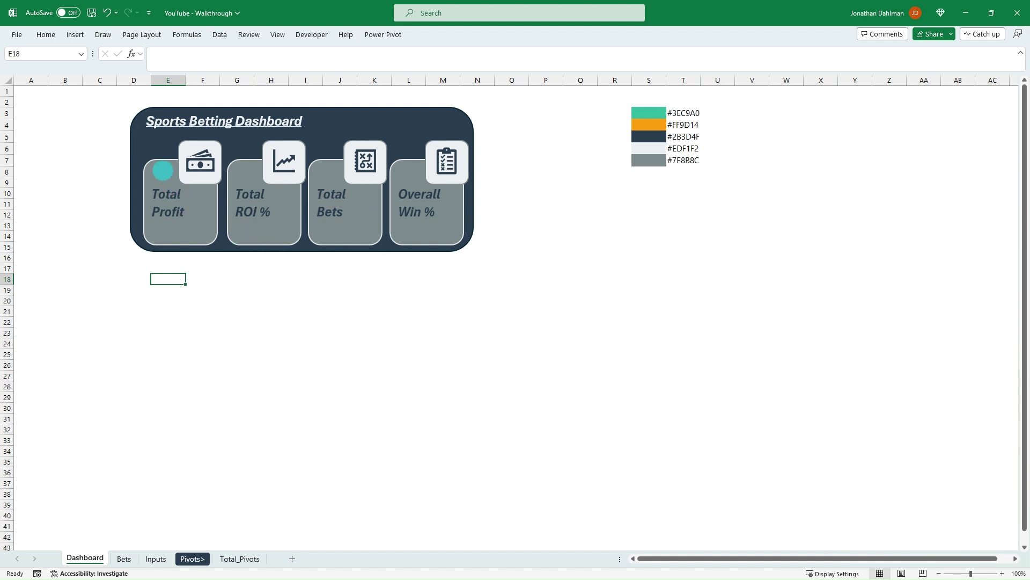
Link the Total Profit card's text to the pivot value with the formula =Total_Pivots!$B$3
{"action": "left_click", "coordinate": [162, 171]}
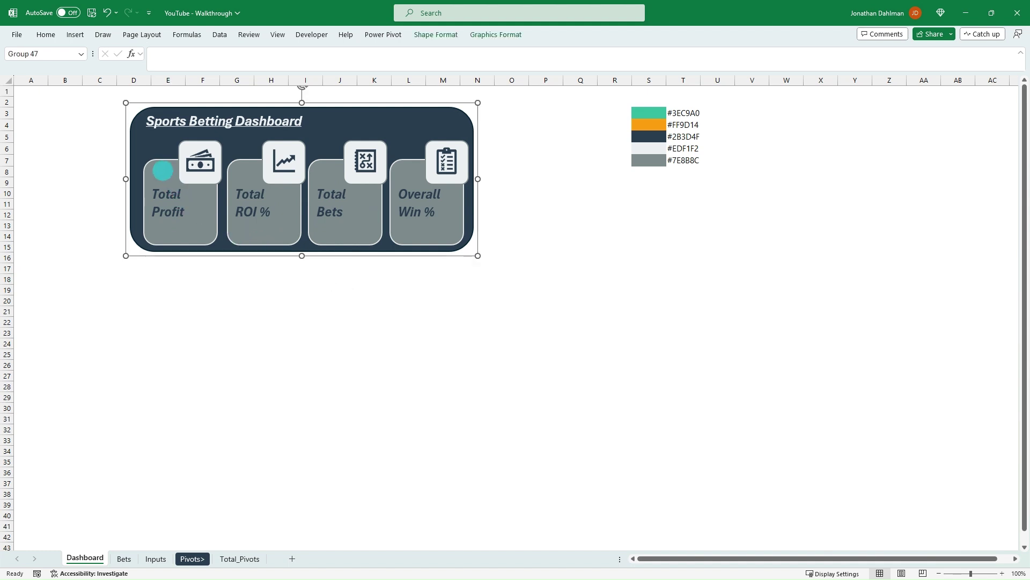
{"action": "left_click", "coordinate": [163, 171]}
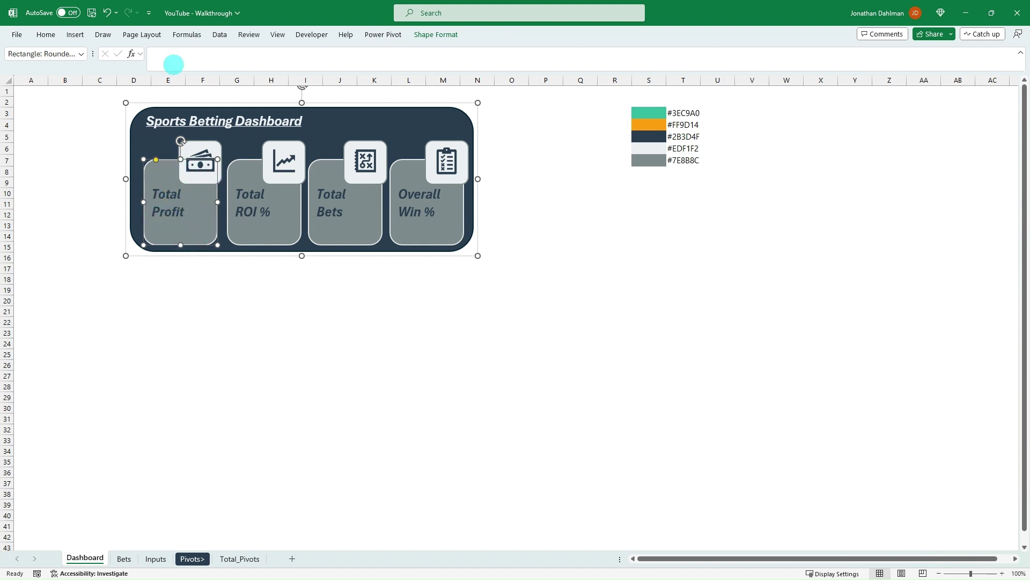
{"action": "left_click", "coordinate": [170, 56]}
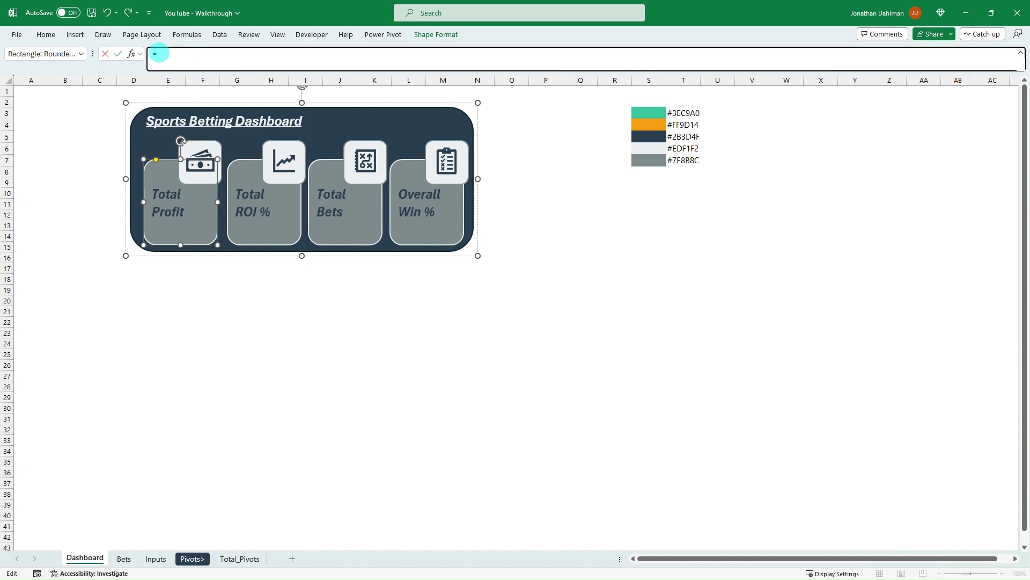
{"action": "left_click", "coordinate": [228, 559]}
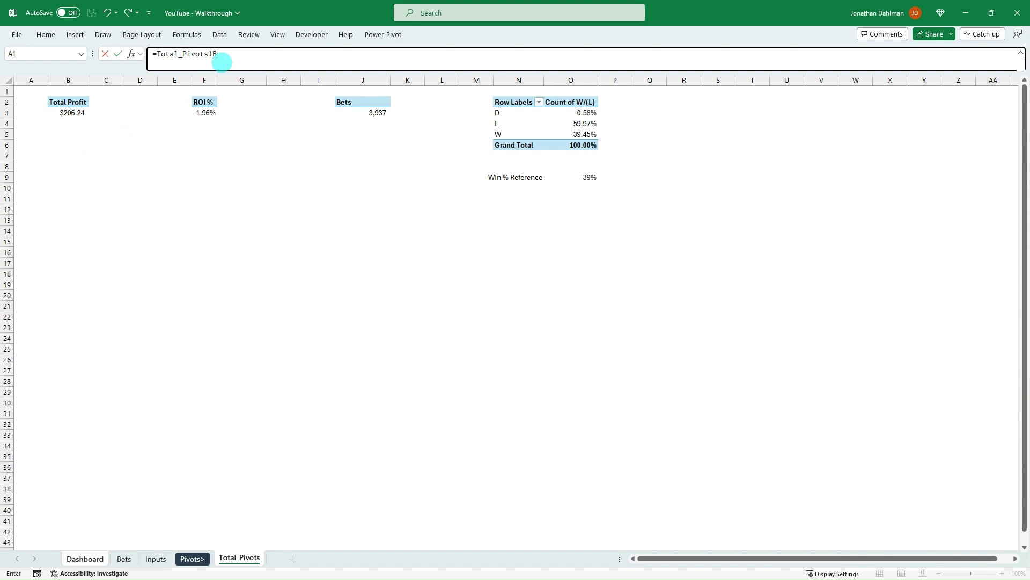
{"action": "key", "text": "F4"}
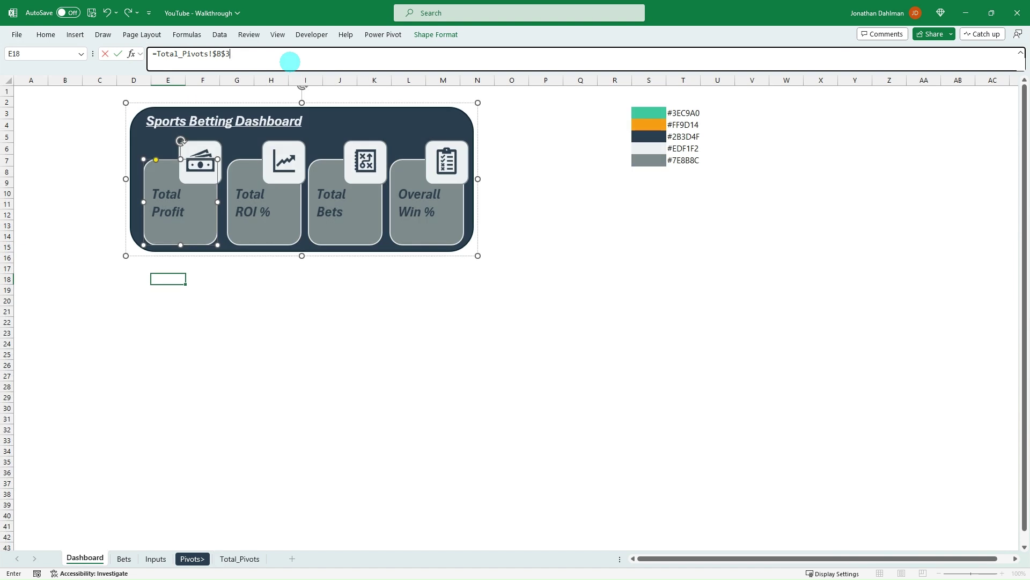
{"action": "key", "text": "Return"}
{"action": "left_click", "coordinate": [215, 311]}
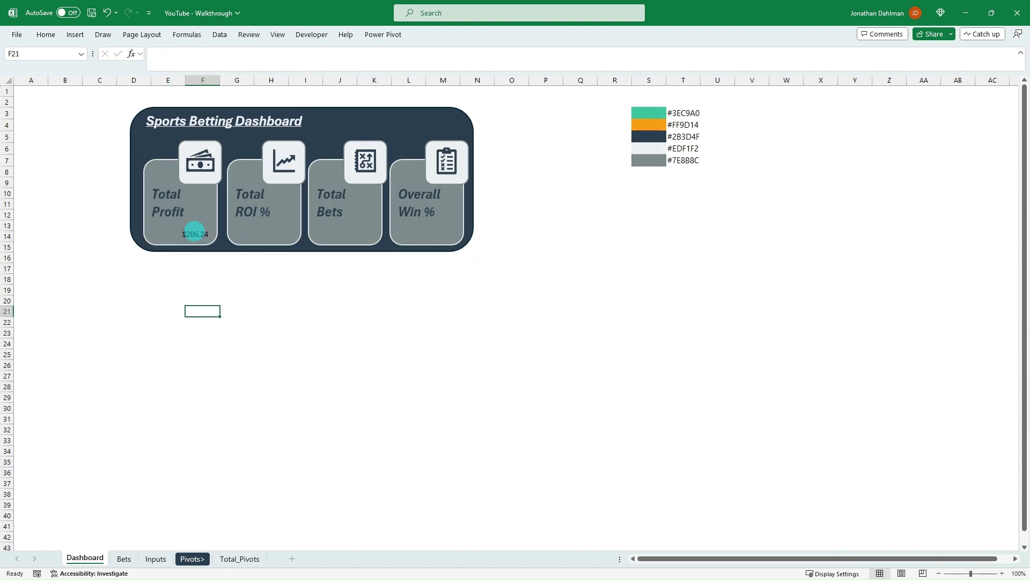
{"action": "left_click", "coordinate": [196, 231]}
{"action": "left_click", "coordinate": [200, 286]}
Try to link the Total ROI % card's text to the ROI % pivot value with =GETPIVOTDATA("ROI %",Total_Pivots!$F$2)
{"action": "left_click", "coordinate": [189, 235]}
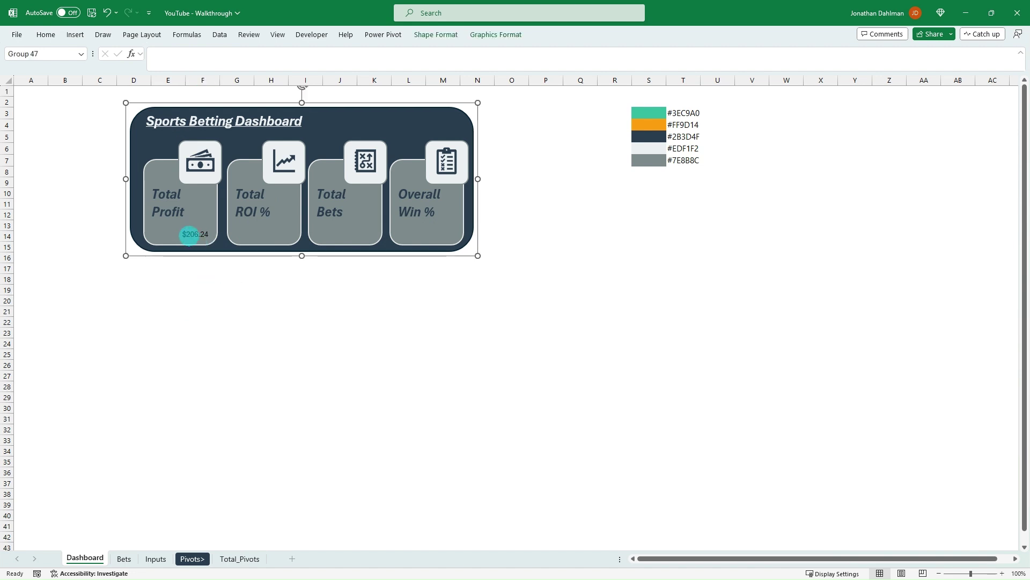
{"action": "left_click", "coordinate": [238, 169]}
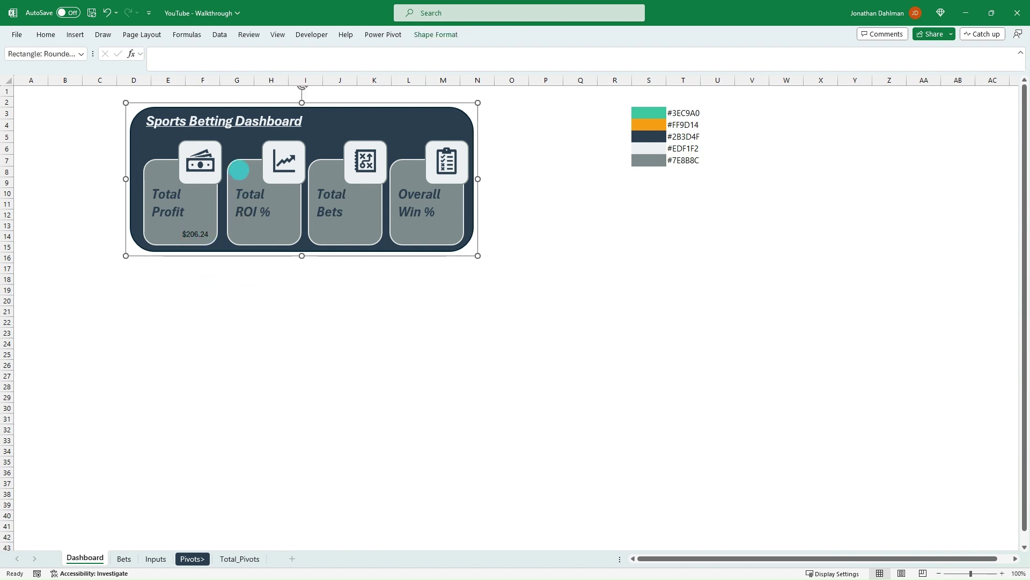
{"action": "left_click", "coordinate": [207, 56]}
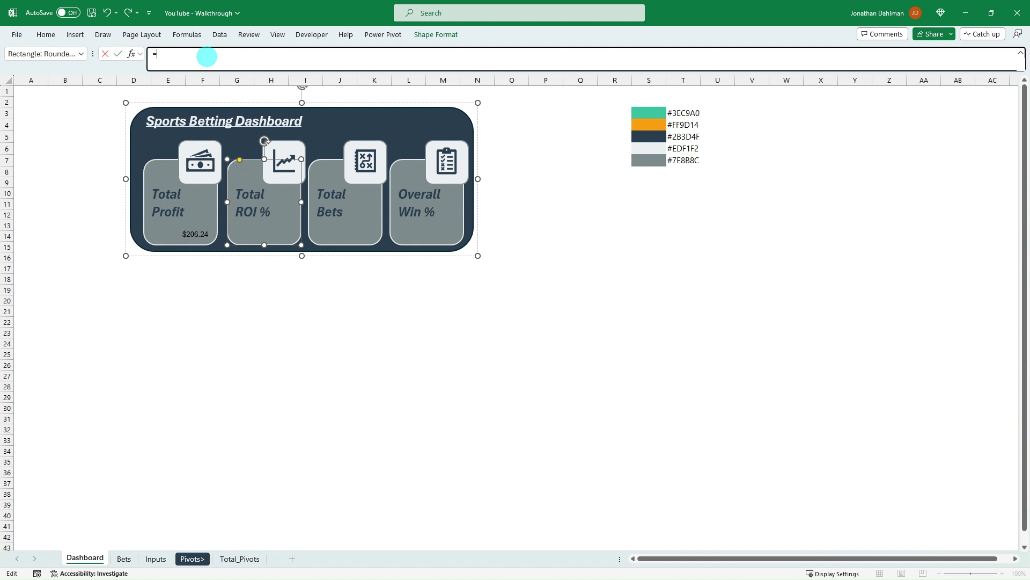
{"action": "left_click", "coordinate": [239, 558]}
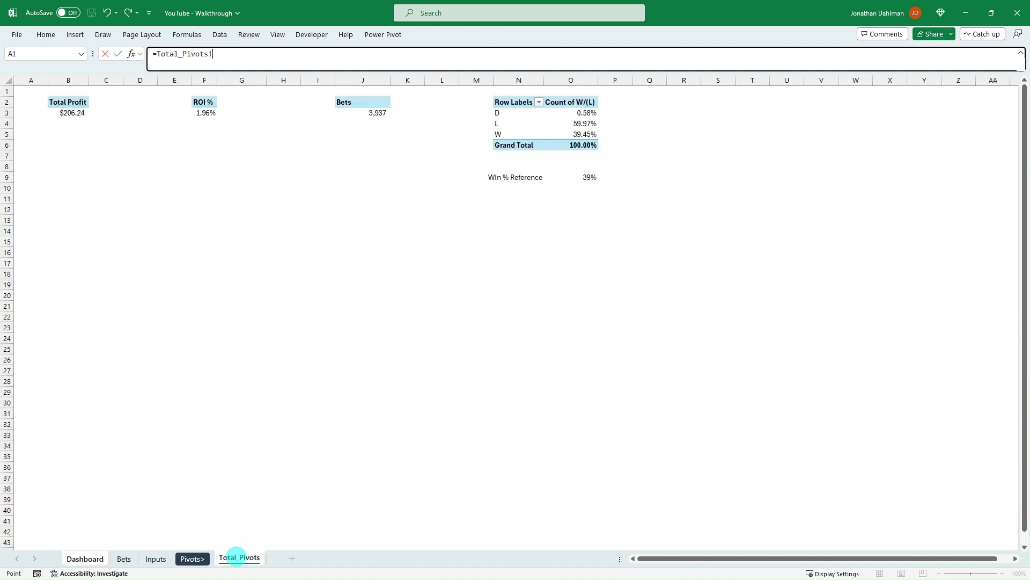
{"action": "left_click", "coordinate": [203, 114]}
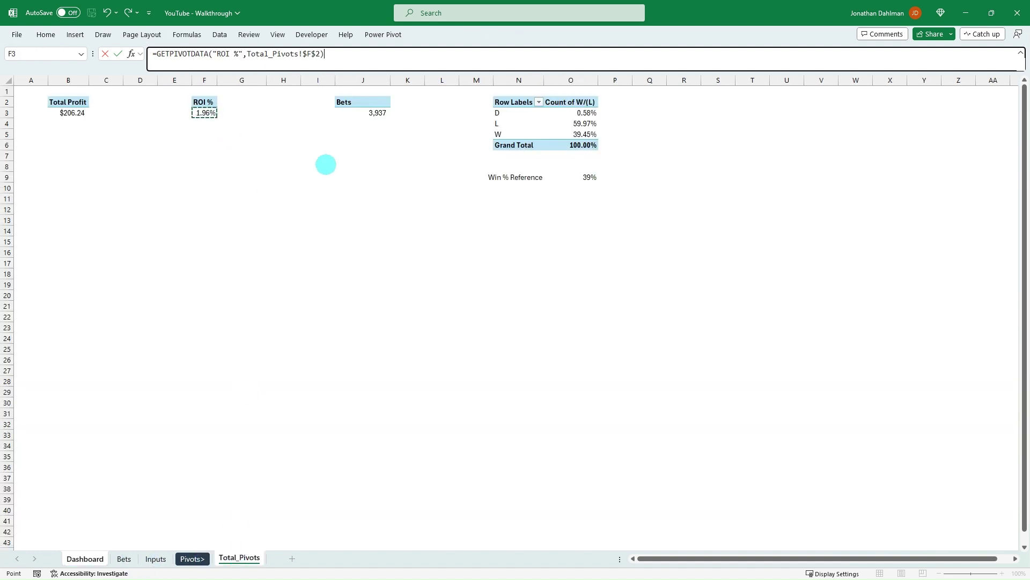
{"action": "key", "text": "Return"}
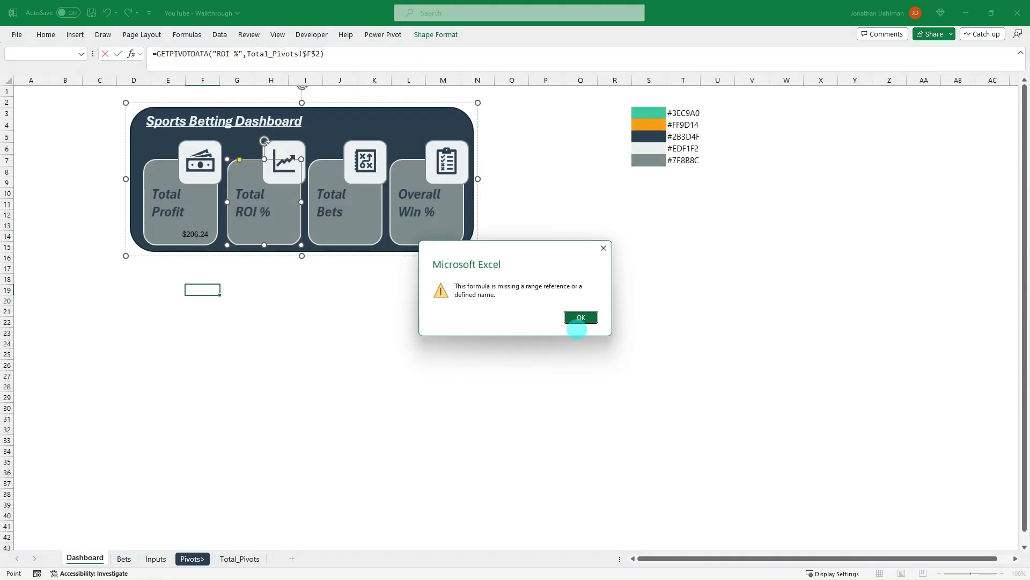
{"action": "left_click", "coordinate": [581, 317]}
Replace the Total ROI % card's formula with the direct cell reference =Total_Pivots!F3
{"action": "left_click_drag", "start_coordinate": [333, 54], "coordinate": [160, 54]}
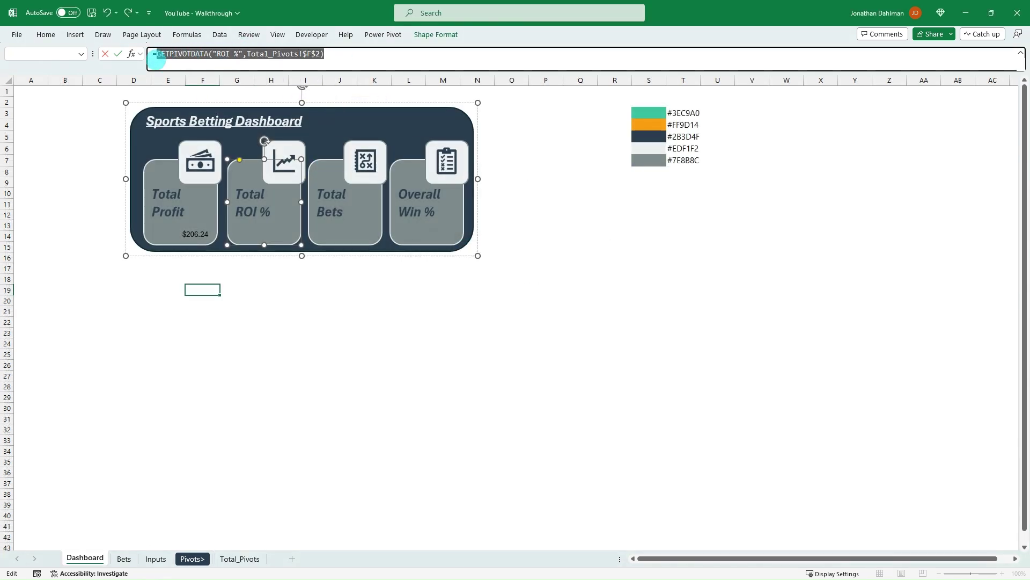
{"action": "left_click", "coordinate": [237, 558]}
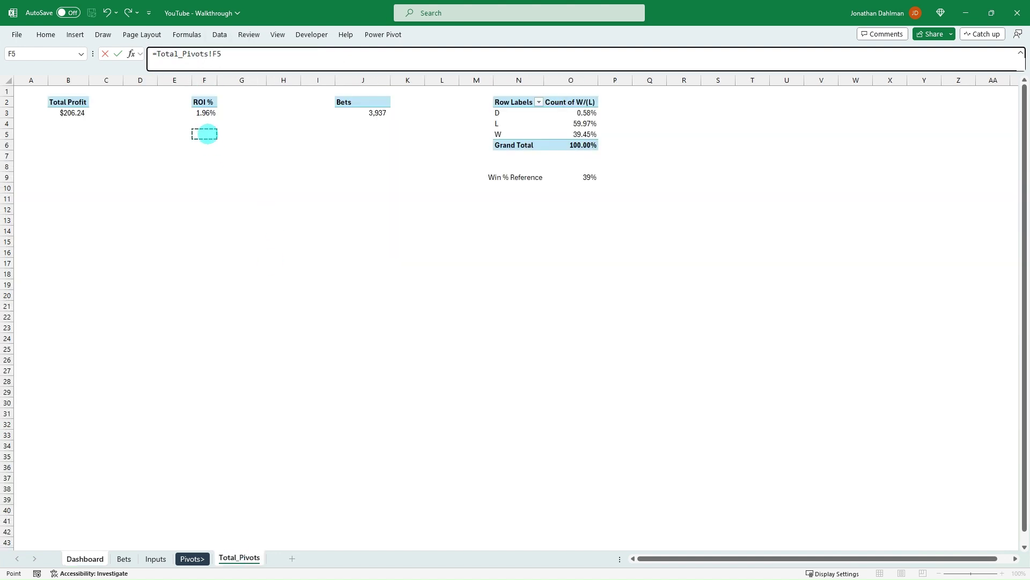
{"action": "key", "text": "Up"}
{"action": "key", "text": "Up"}
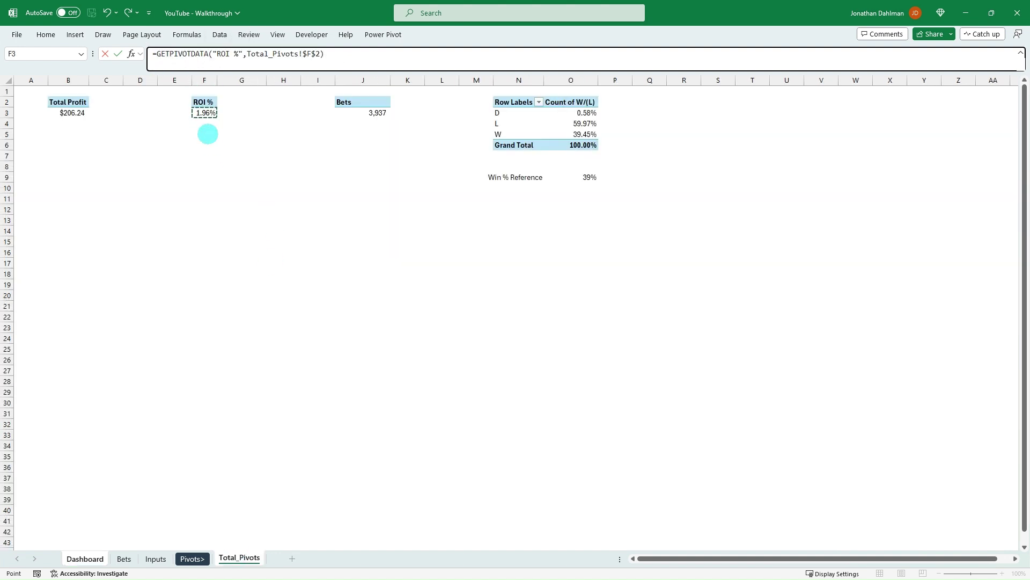
{"action": "left_click", "coordinate": [208, 134]}
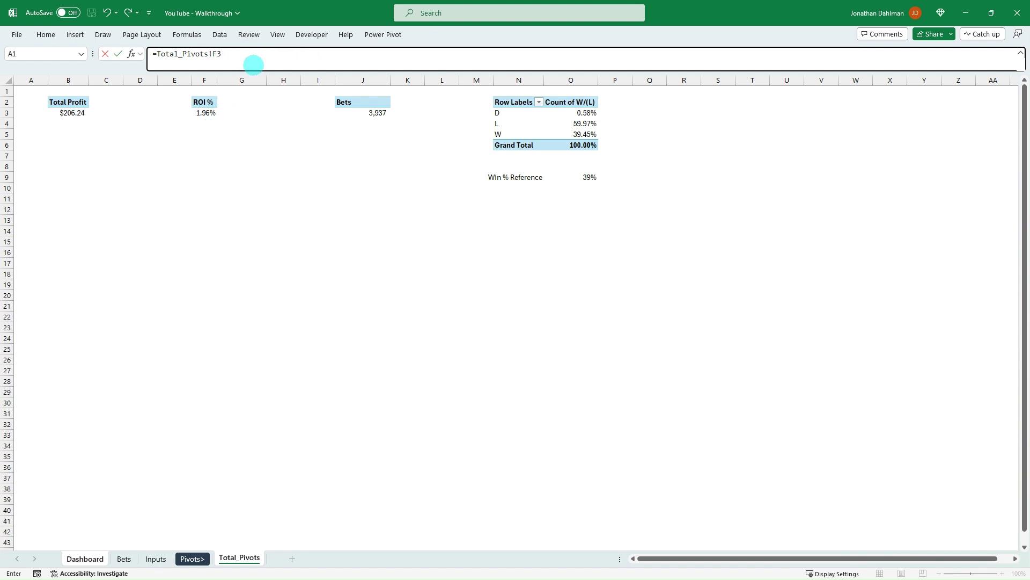
{"action": "key", "text": "Return"}
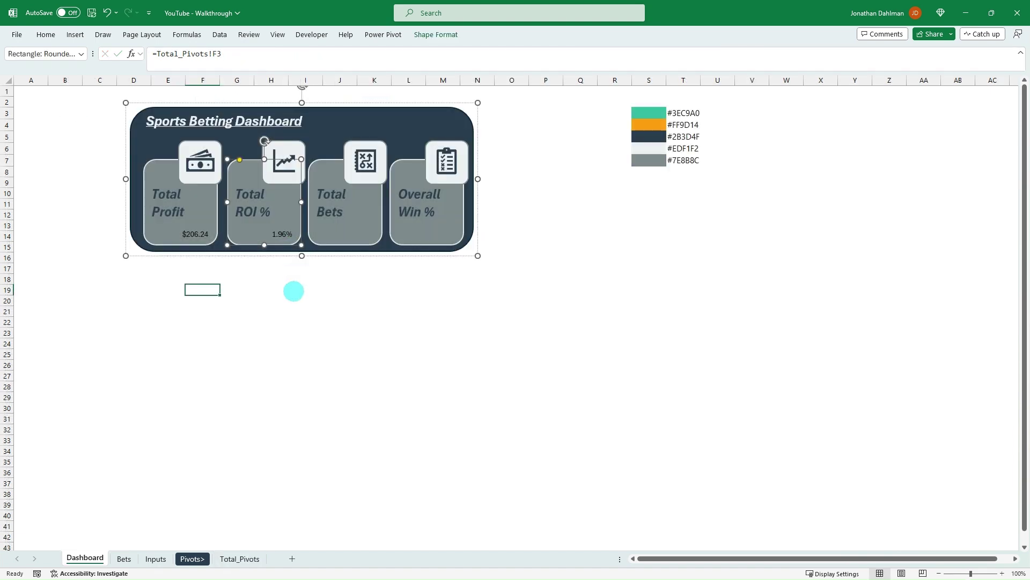
Link the Total Bets card's text to the Bets pivot value with the formula =Total_Pivots!J3
{"action": "left_click", "coordinate": [341, 235]}
{"action": "left_click", "coordinate": [236, 50]}
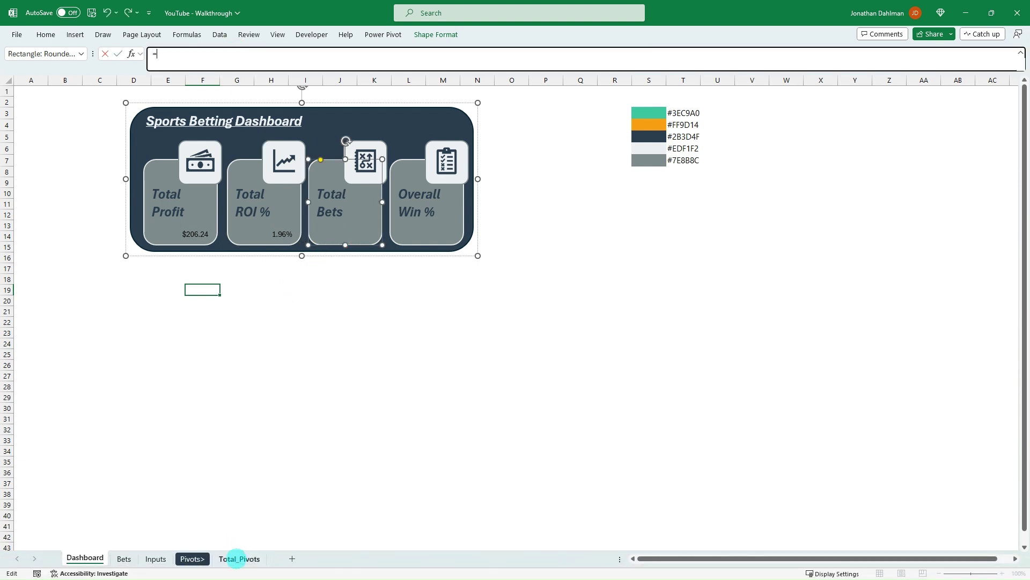
{"action": "left_click", "coordinate": [239, 558]}
{"action": "left_click", "coordinate": [349, 134]}
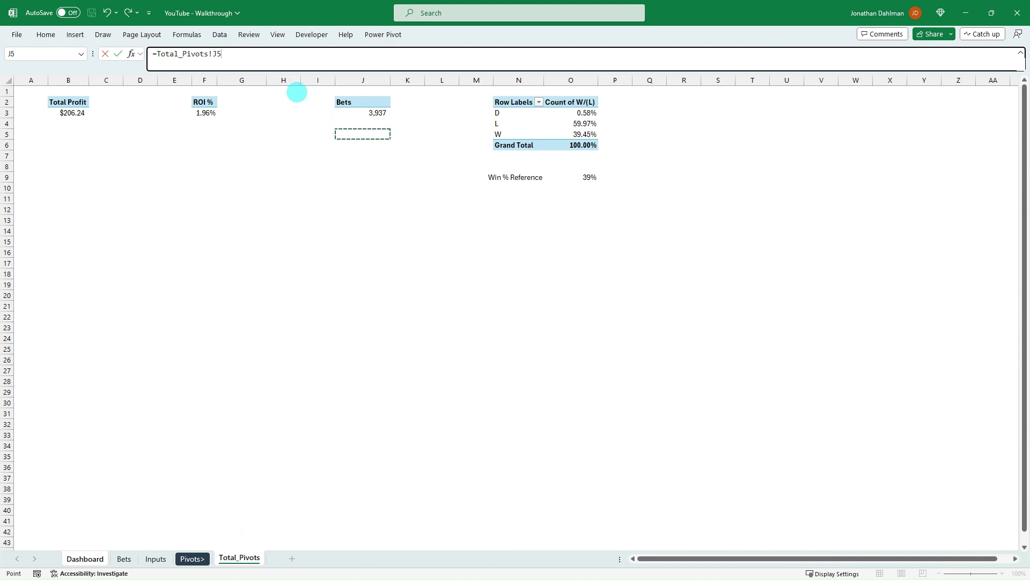
{"action": "key", "text": "Return"}
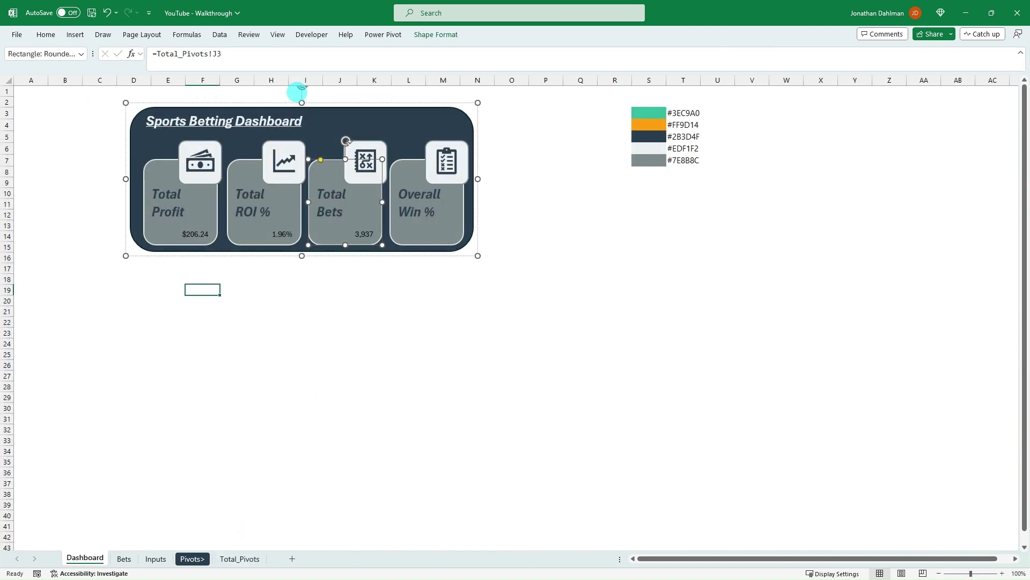
Link the Overall Win % card's text to the Win % Reference cell with the formula =Total_Pivots!O9
{"action": "left_click", "coordinate": [409, 315]}
{"action": "left_click", "coordinate": [426, 230]}
{"action": "left_click", "coordinate": [426, 230]}
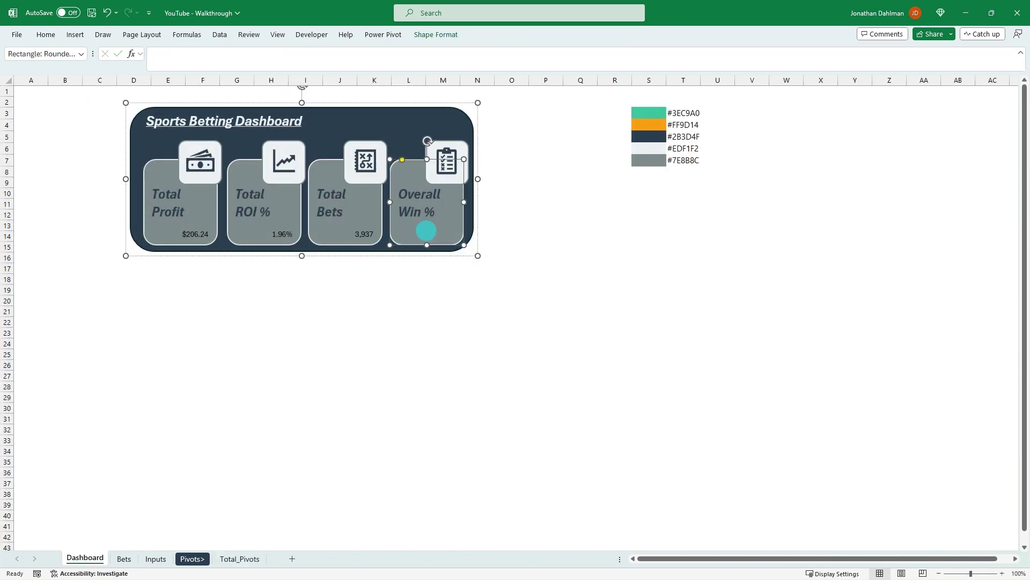
{"action": "left_click", "coordinate": [222, 59]}
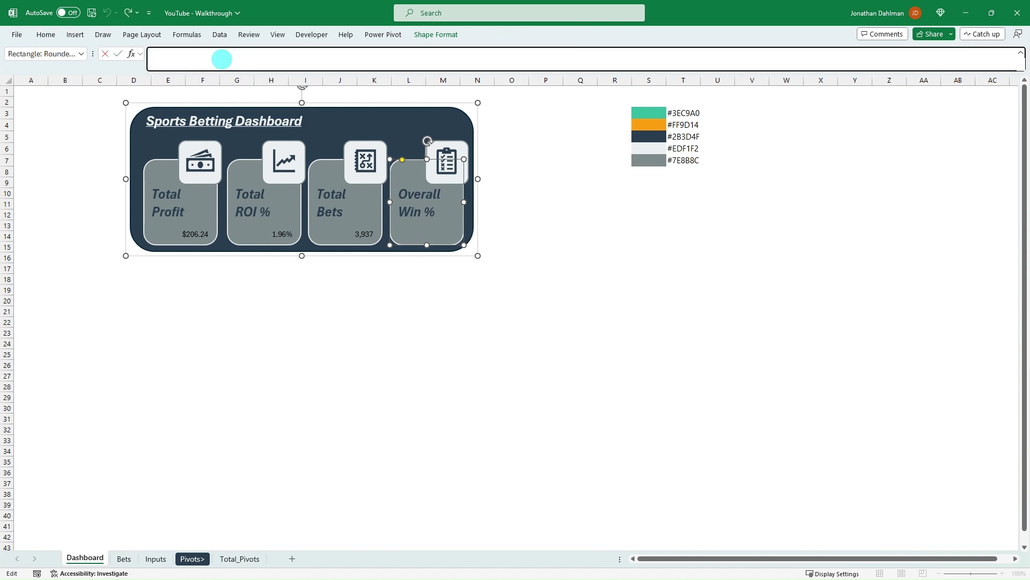
{"action": "left_click", "coordinate": [239, 558]}
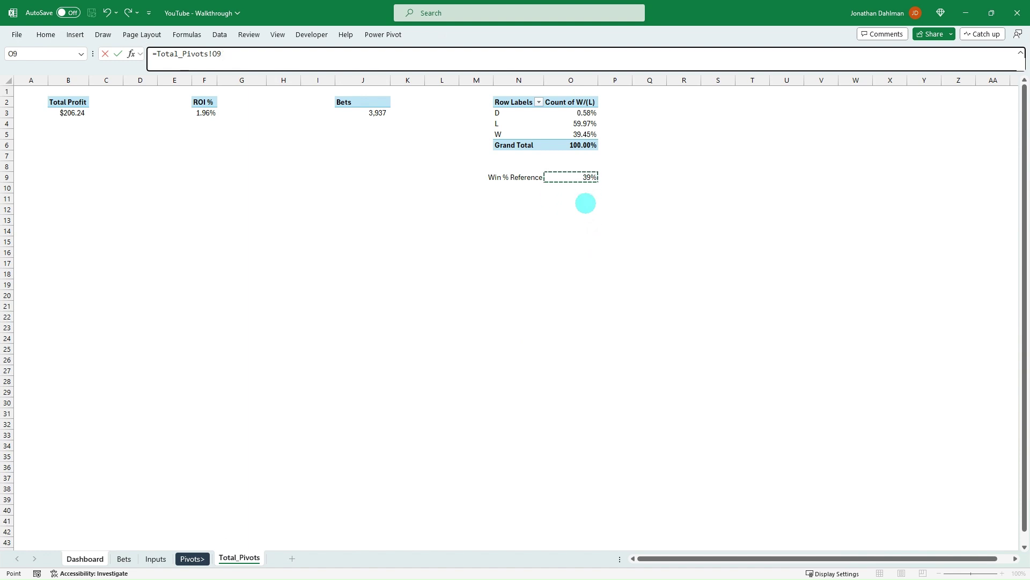
{"action": "key", "text": "Return"}
{"action": "left_click", "coordinate": [250, 320]}
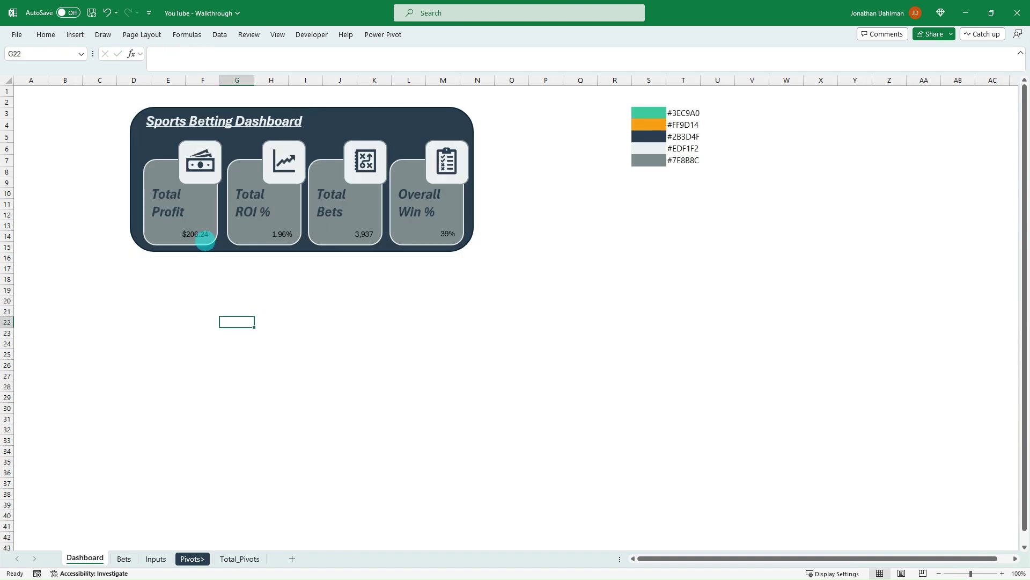
Format the Total Profit card's linked value in green #3EC9A0, bold, at font size 16
{"action": "left_click", "coordinate": [192, 232]}
{"action": "left_click", "coordinate": [197, 234]}
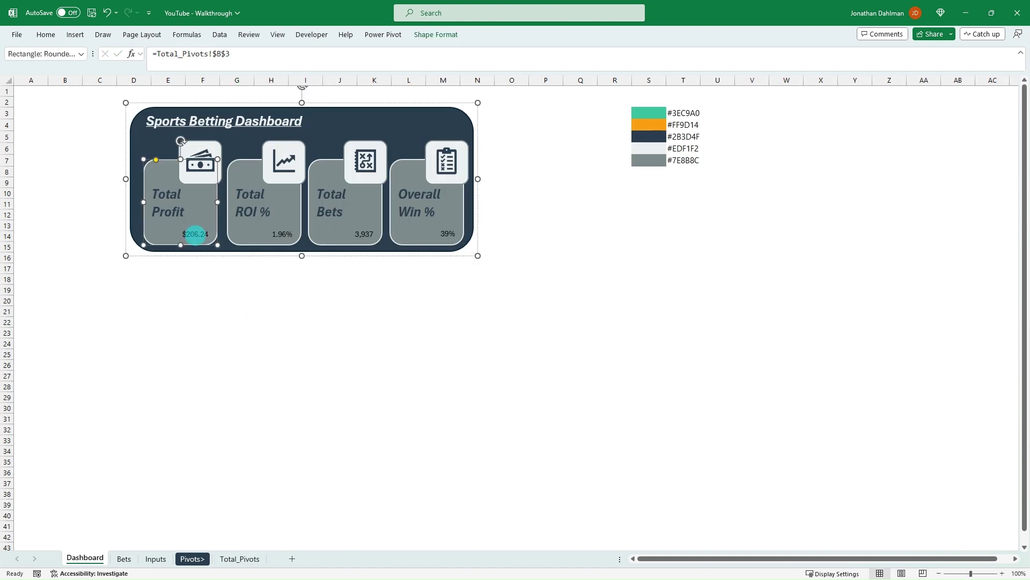
{"action": "left_click", "coordinate": [432, 35]}
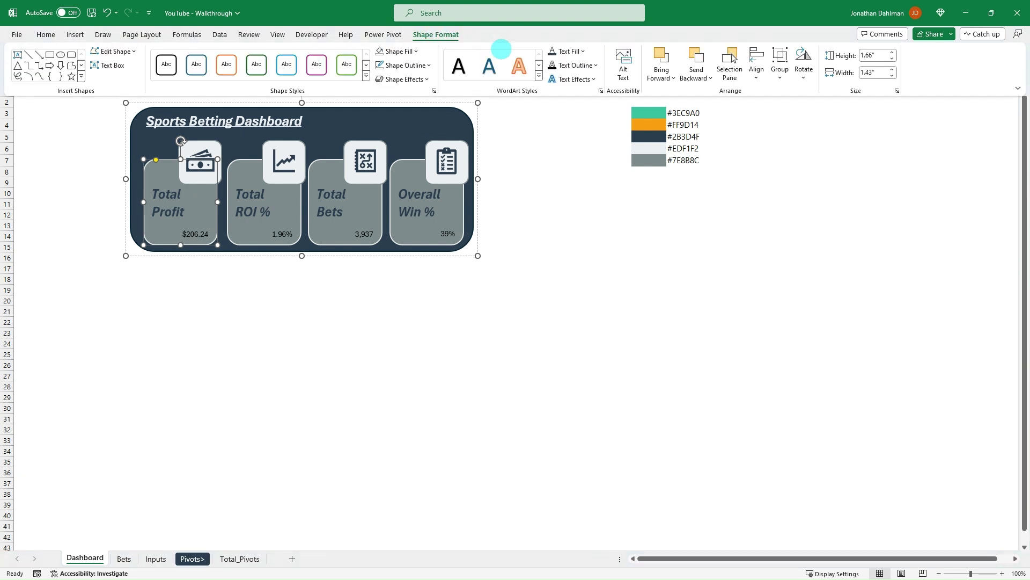
{"action": "left_click", "coordinate": [582, 51]}
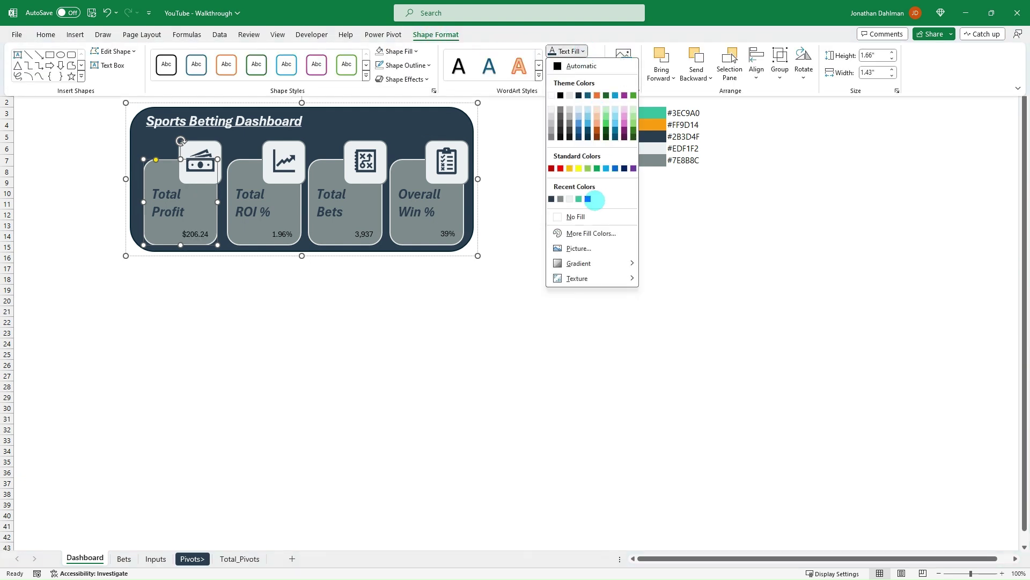
{"action": "left_click", "coordinate": [579, 198]}
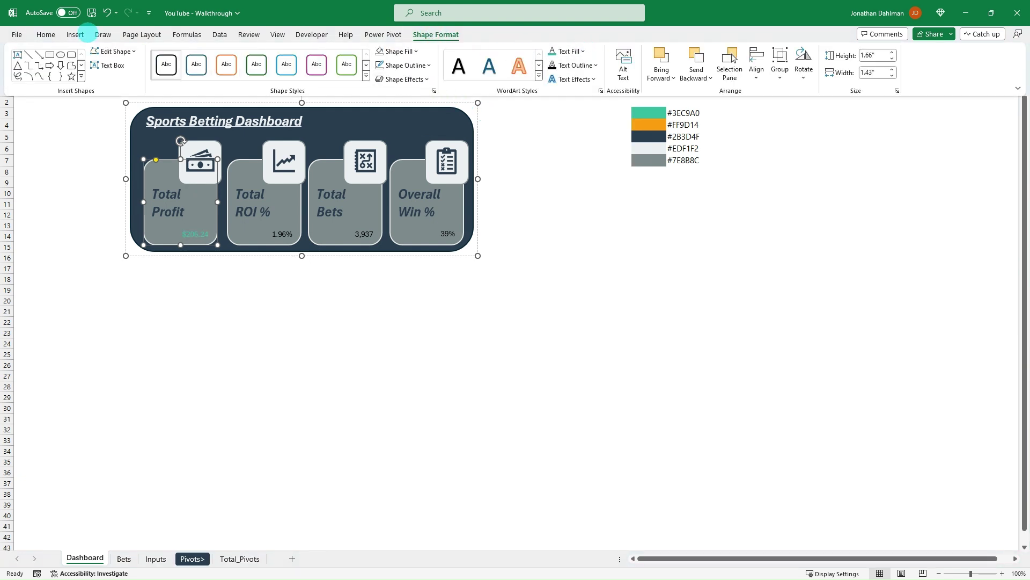
{"action": "left_click", "coordinate": [46, 35]}
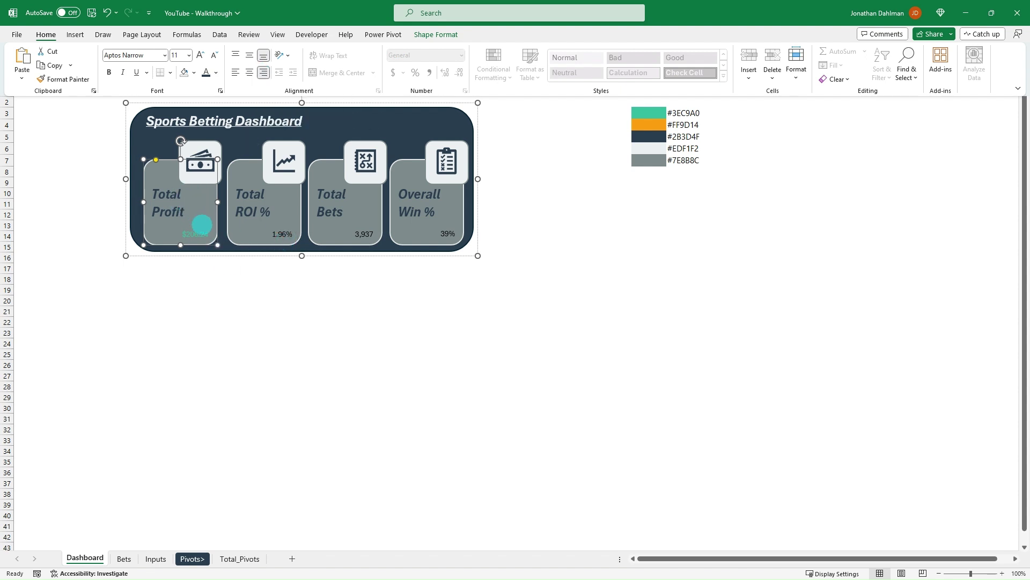
{"action": "left_click", "coordinate": [45, 34]}
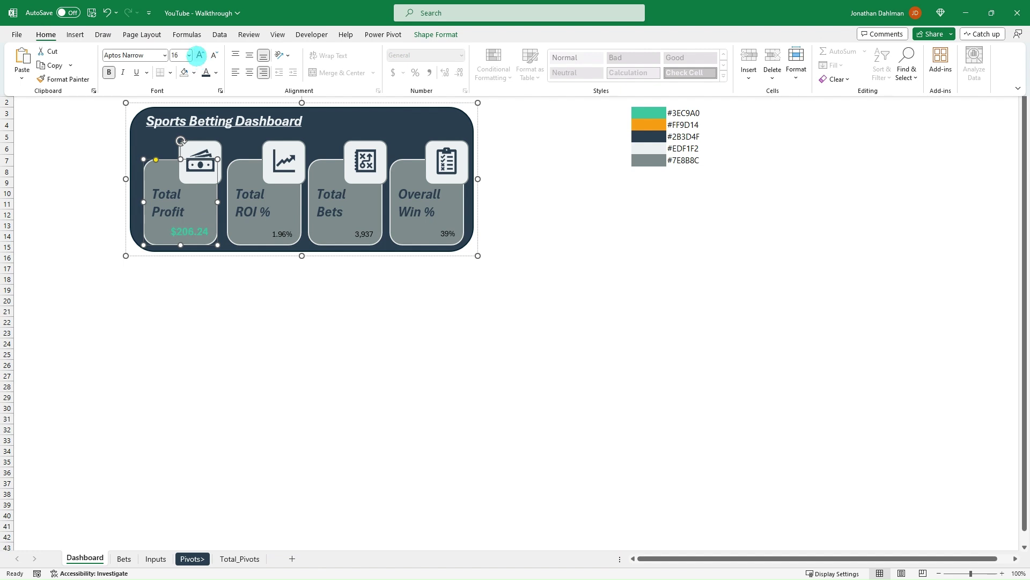
Format the Total ROI % card's value in green #3EC9A0 and bold, enlarged to match the Total Profit value
{"action": "left_click", "coordinate": [289, 239]}
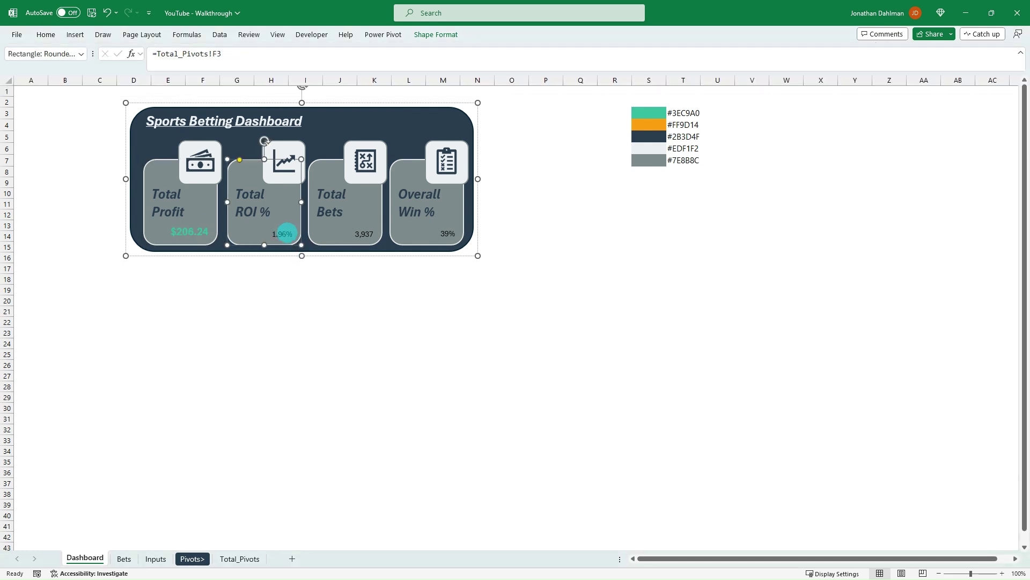
{"action": "left_click", "coordinate": [429, 36]}
{"action": "left_click", "coordinate": [553, 51]}
{"action": "left_click", "coordinate": [46, 35]}
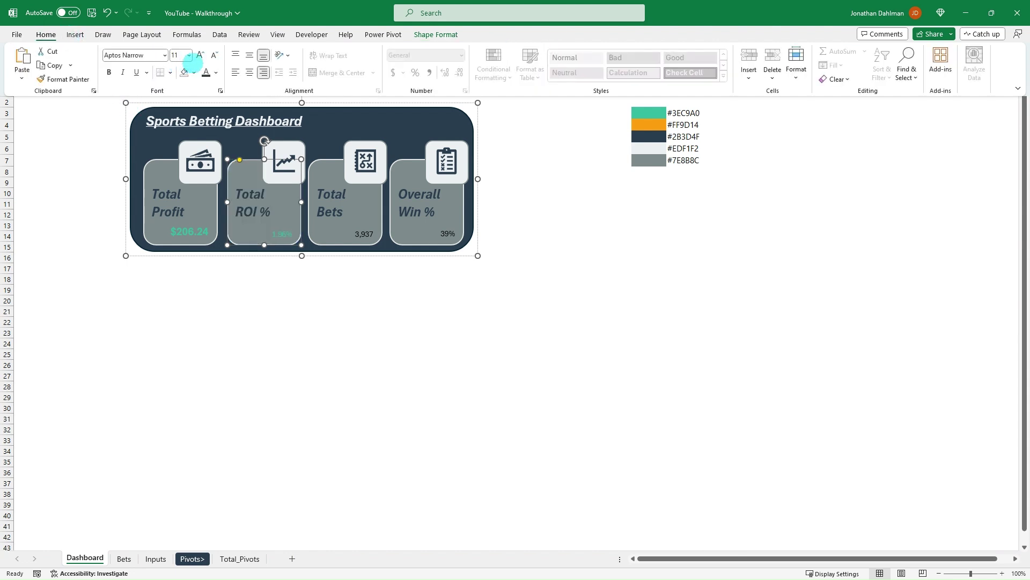
{"action": "left_click", "coordinate": [199, 54]}
{"action": "double_click", "coordinate": [200, 54]}
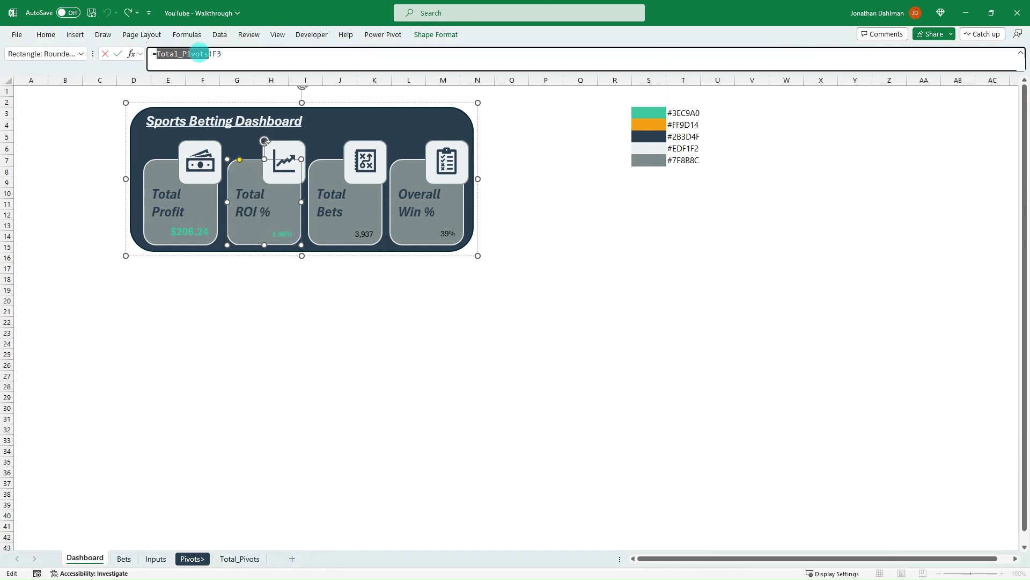
{"action": "key", "text": "Escape"}
{"action": "left_click", "coordinate": [45, 34]}
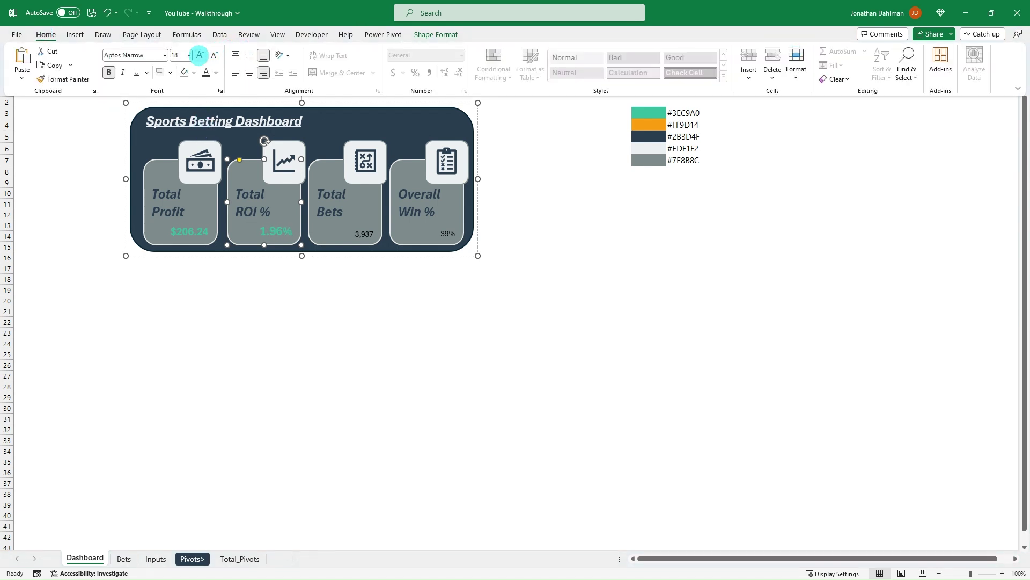
Format the Total Bets card's value in the same green, bold and enlarged style as the Total Profit value
{"action": "left_click", "coordinate": [342, 214]}
{"action": "left_click", "coordinate": [329, 167]}
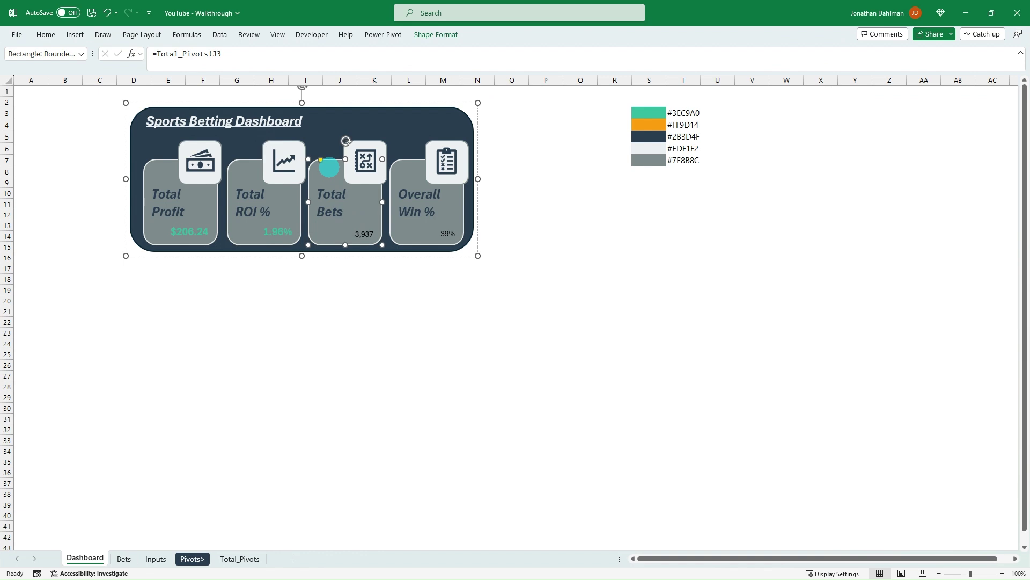
{"action": "left_click", "coordinate": [436, 34]}
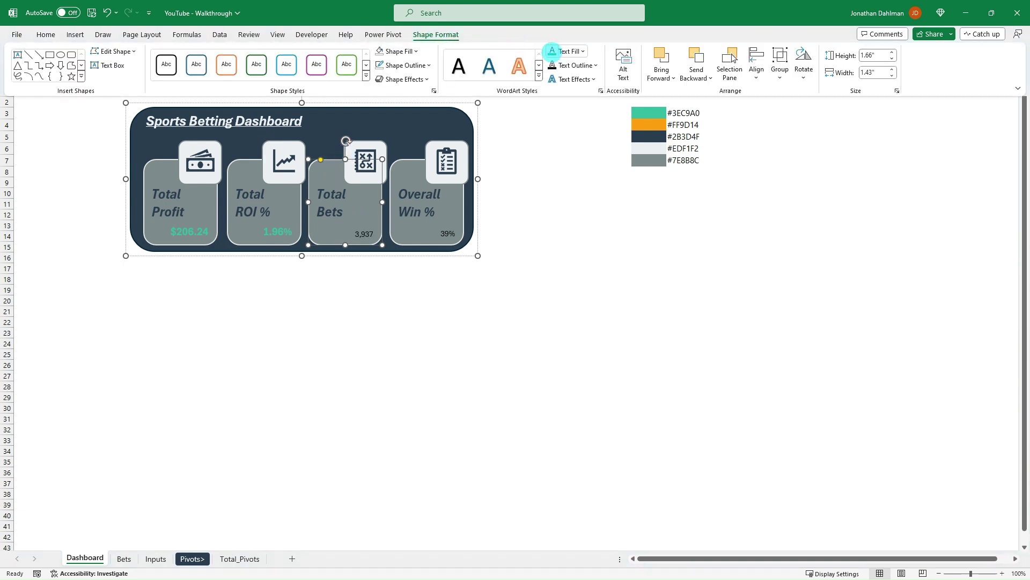
{"action": "left_click", "coordinate": [53, 41]}
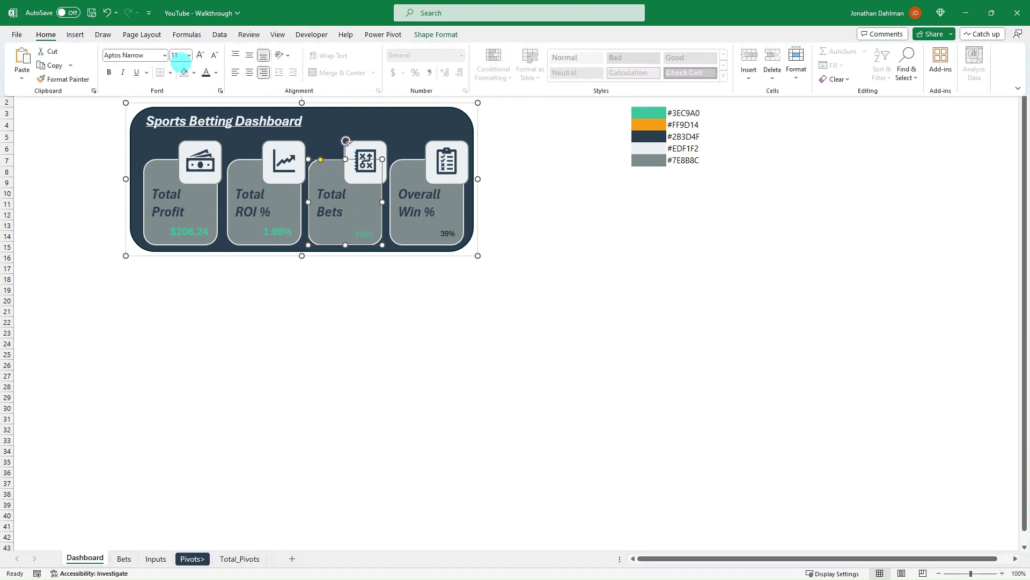
{"action": "left_click", "coordinate": [199, 53]}
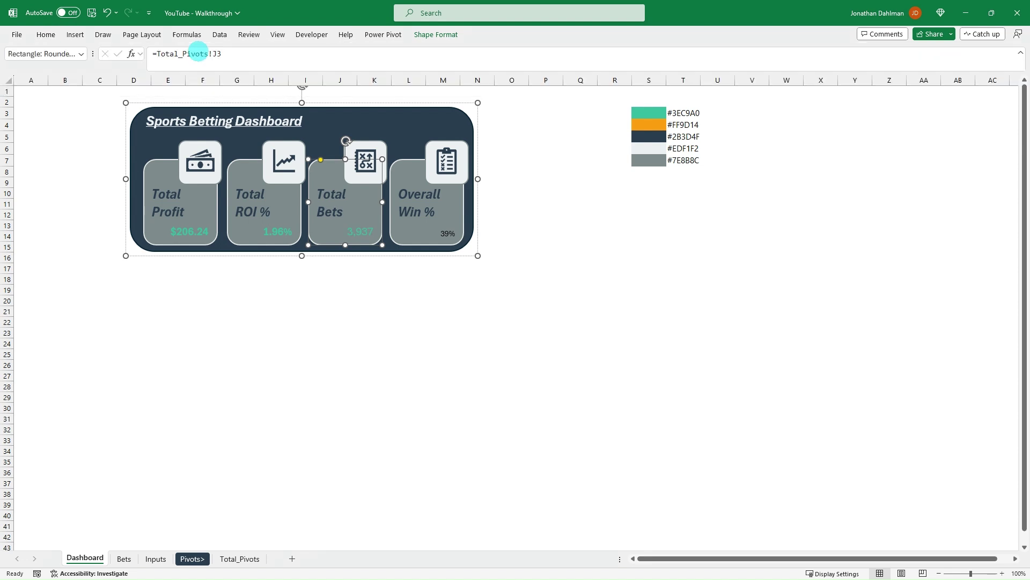
Format the Overall Win % card's value in green and bold, enlarged to match the other three card values
{"action": "left_click", "coordinate": [410, 168]}
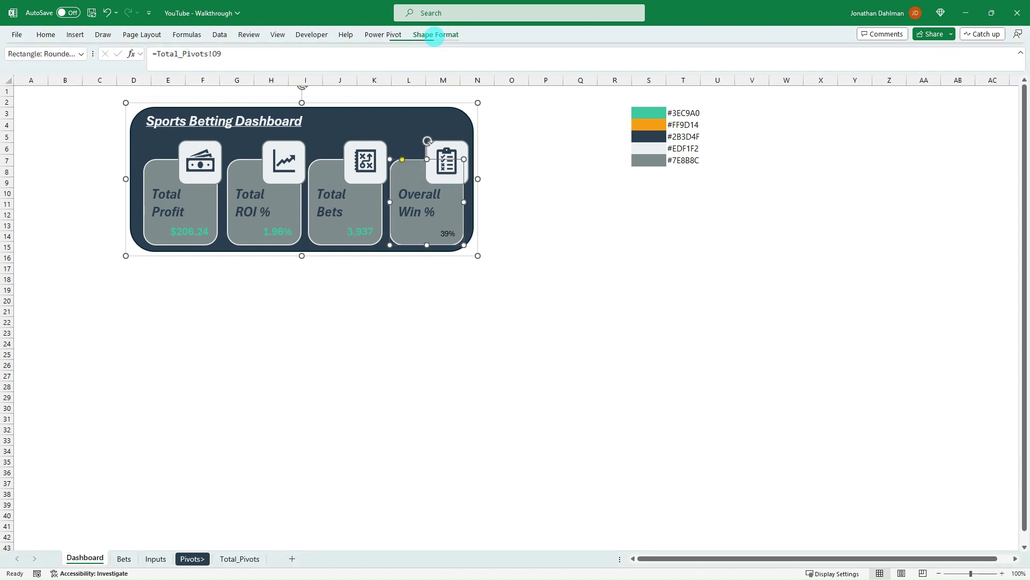
{"action": "left_click", "coordinate": [433, 34]}
{"action": "left_click", "coordinate": [552, 51]}
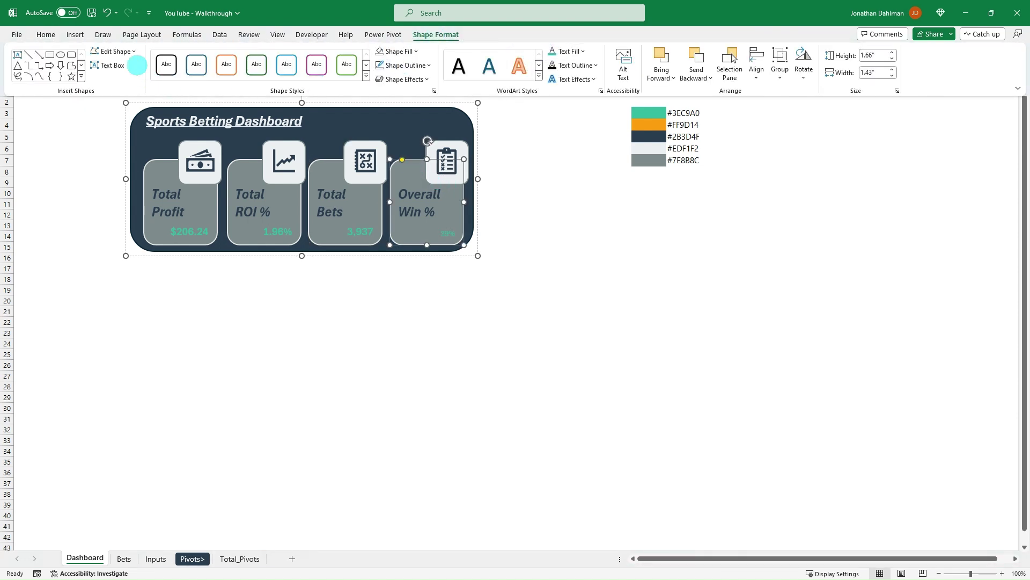
{"action": "left_click", "coordinate": [46, 34]}
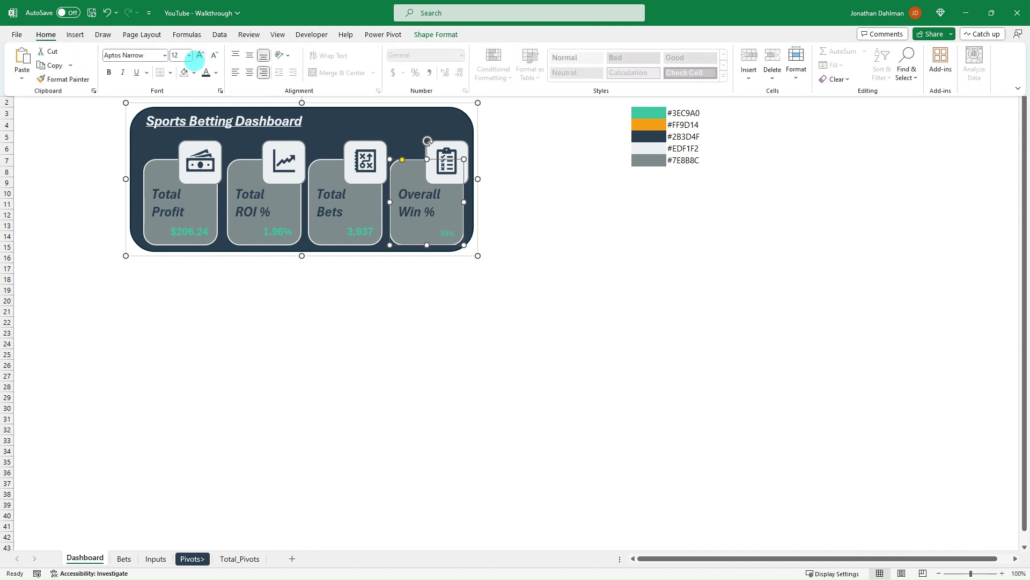
{"action": "left_click", "coordinate": [199, 54]}
{"action": "left_click", "coordinate": [315, 303]}
{"action": "left_click", "coordinate": [263, 310]}
{"action": "left_click", "coordinate": [236, 311]}
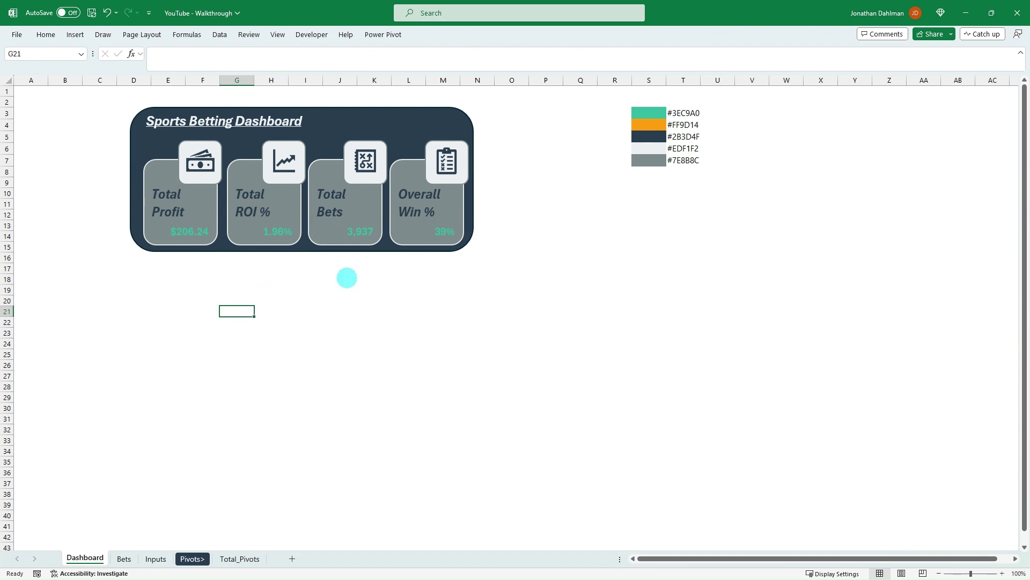
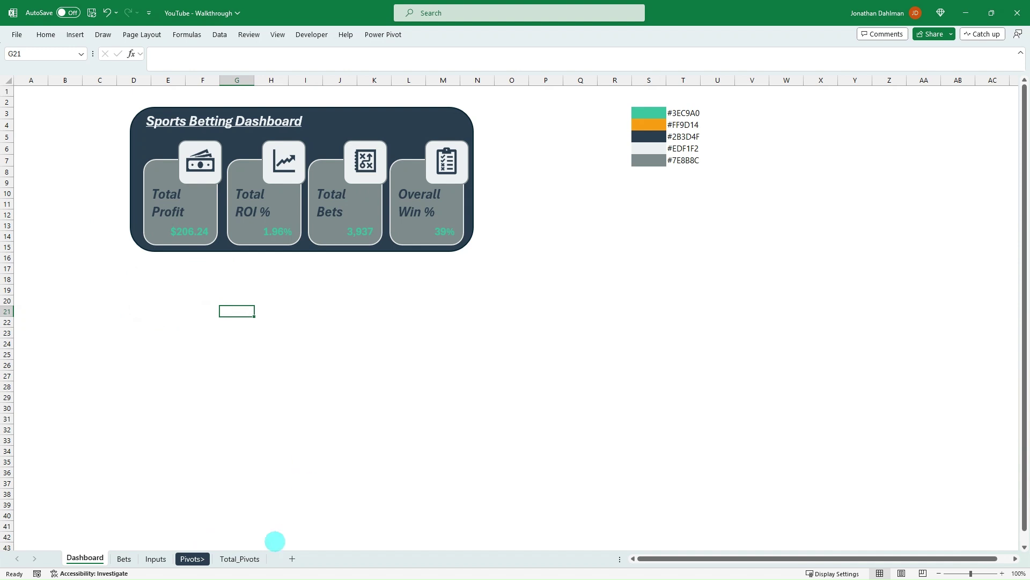
Insert League, Sport, Type and Sportbook slicers for the Total Profit pivot table on the Total_Pivots sheet
{"action": "left_click", "coordinate": [237, 559]}
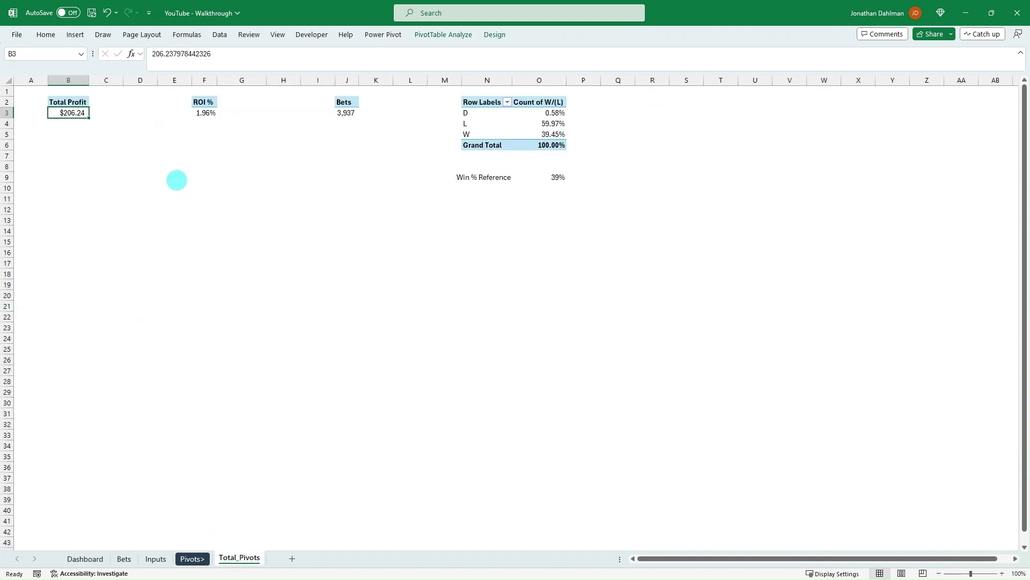
{"action": "left_click", "coordinate": [81, 176]}
{"action": "left_click", "coordinate": [69, 114]}
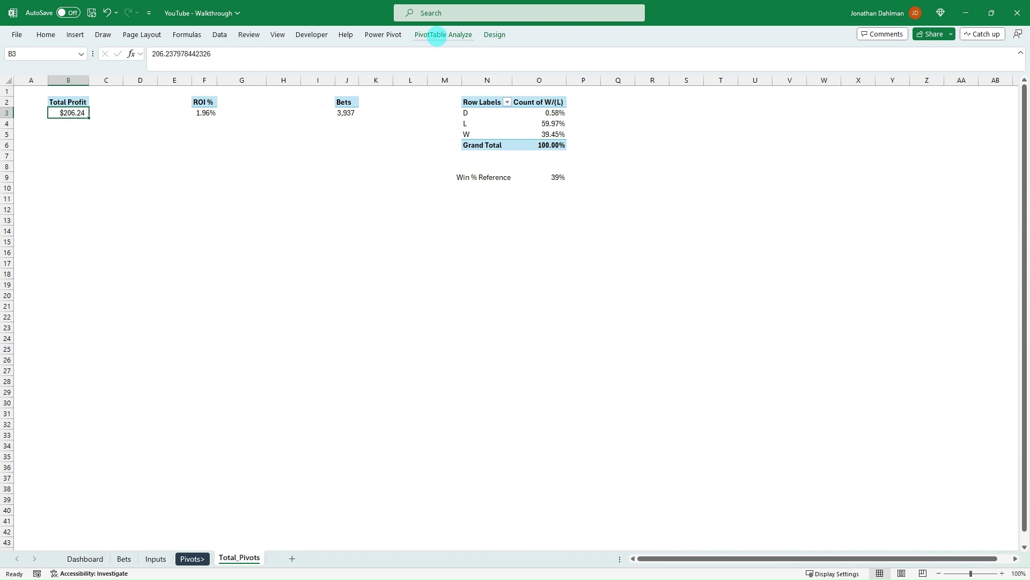
{"action": "left_click", "coordinate": [436, 36]}
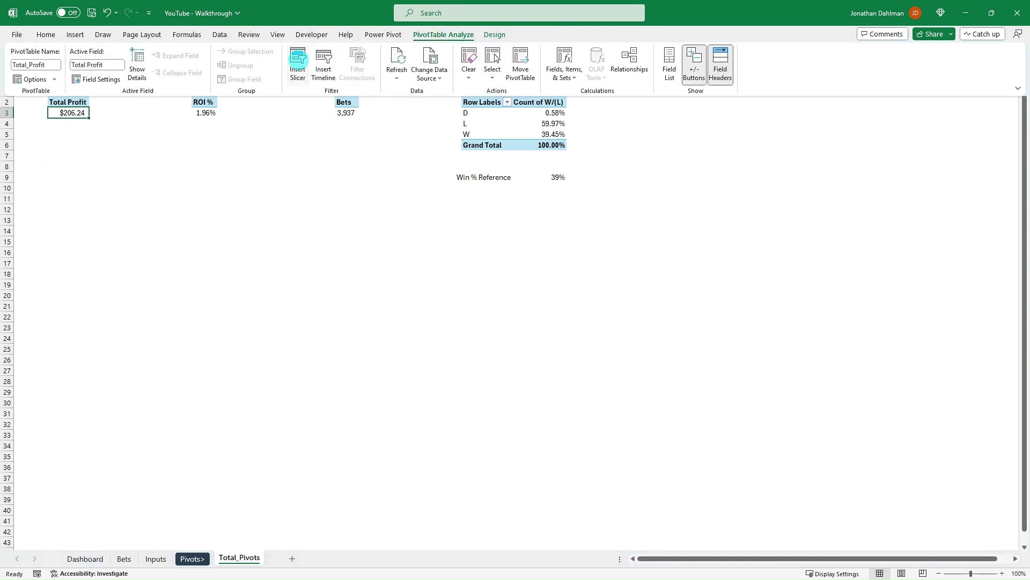
{"action": "left_click", "coordinate": [298, 61]}
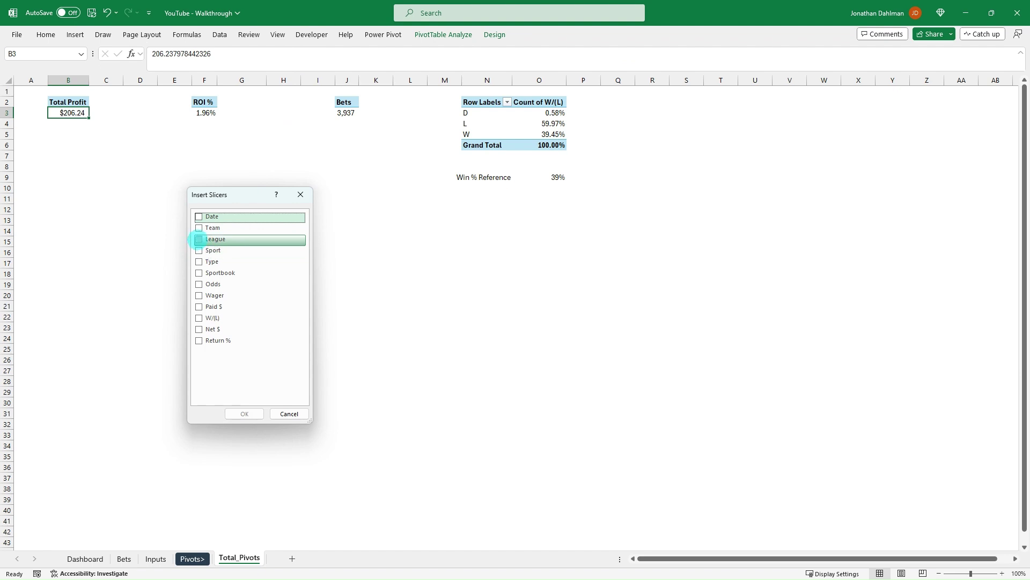
{"action": "left_click", "coordinate": [198, 239]}
{"action": "left_click", "coordinate": [198, 250]}
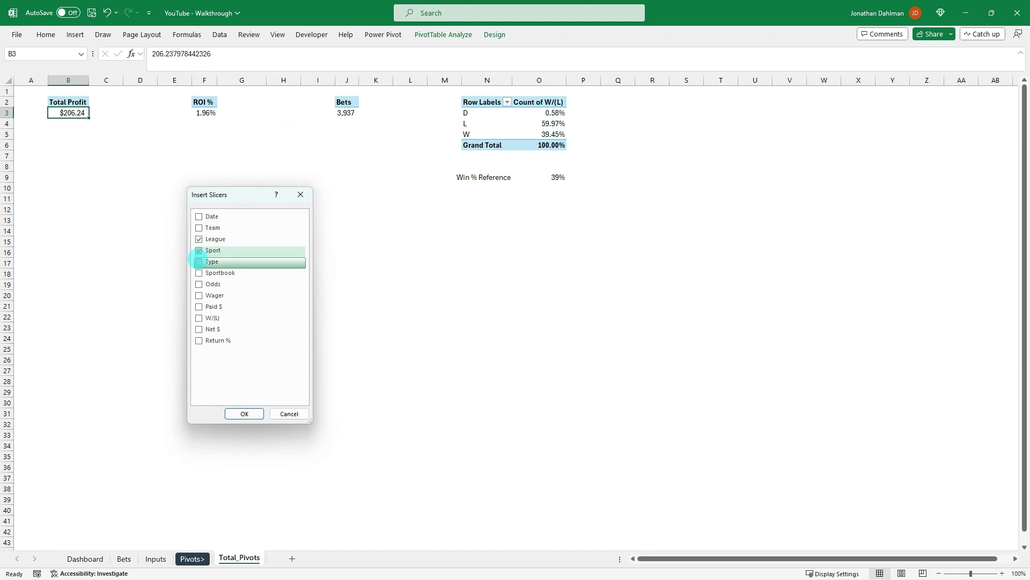
{"action": "left_click", "coordinate": [199, 261]}
{"action": "left_click", "coordinate": [199, 272]}
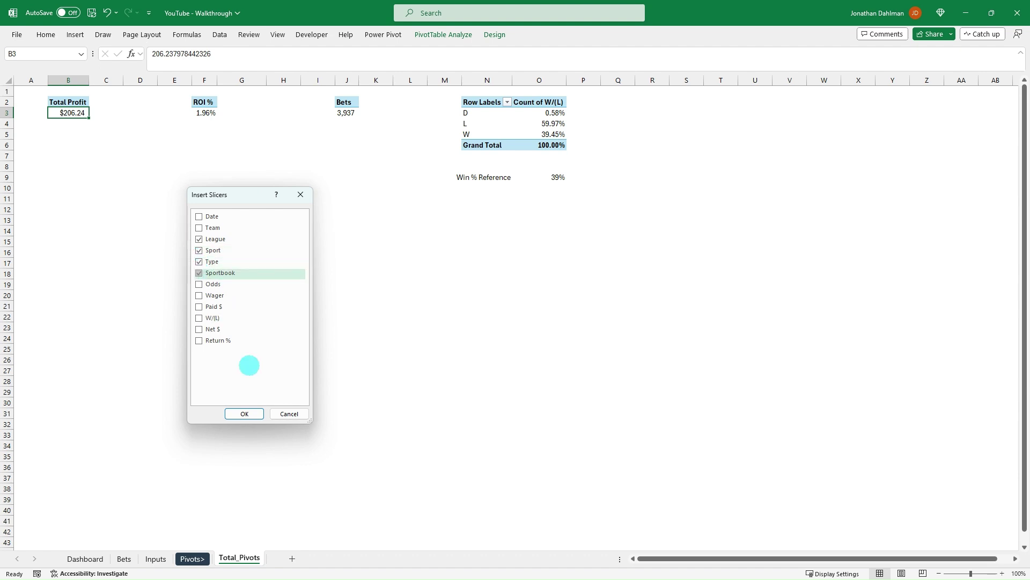
{"action": "left_click", "coordinate": [244, 414]}
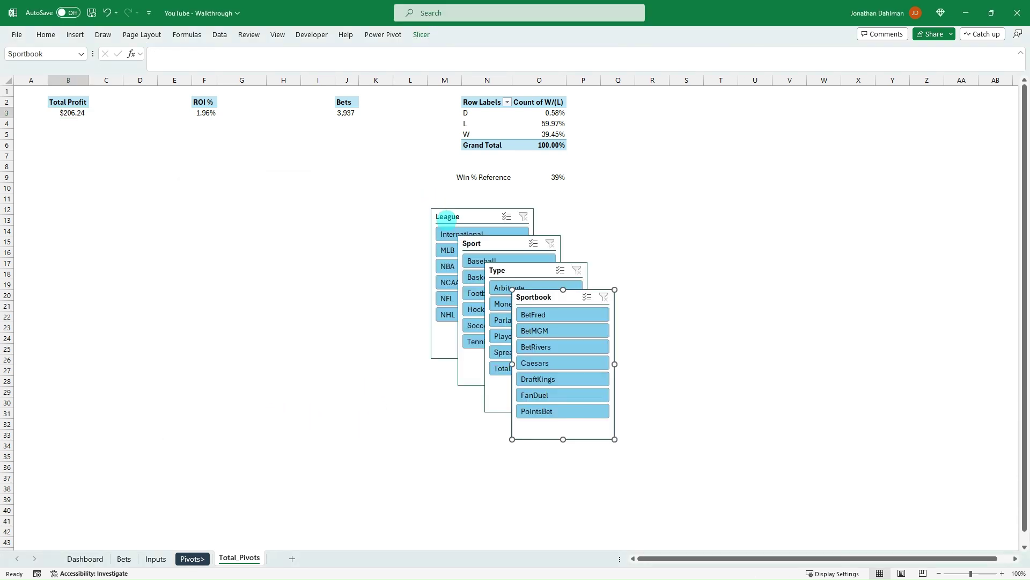
Move all four slicers from the Total_Pivots sheet to the Dashboard sheet, placing them around cell B16 below the header banner
{"action": "left_click", "coordinate": [508, 270], "text": "ctrl"}
{"action": "left_click", "coordinate": [495, 244], "text": "ctrl"}
{"action": "left_click", "coordinate": [470, 216], "text": "ctrl"}
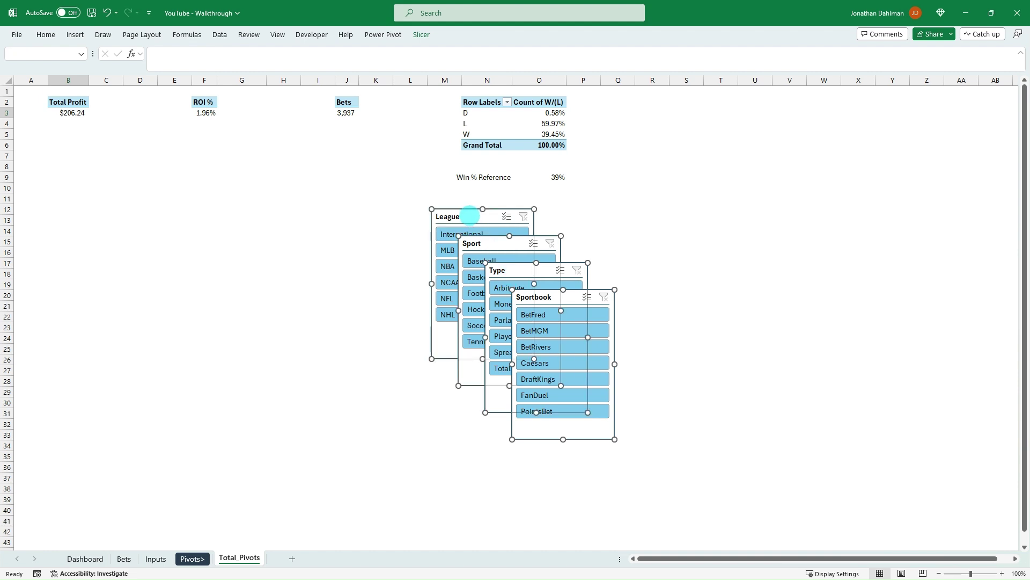
{"action": "key", "text": "ctrl+x"}
{"action": "left_click", "coordinate": [83, 558]}
{"action": "left_click", "coordinate": [76, 257]}
{"action": "key", "text": "ctrl+v"}
{"action": "left_click", "coordinate": [66, 172]}
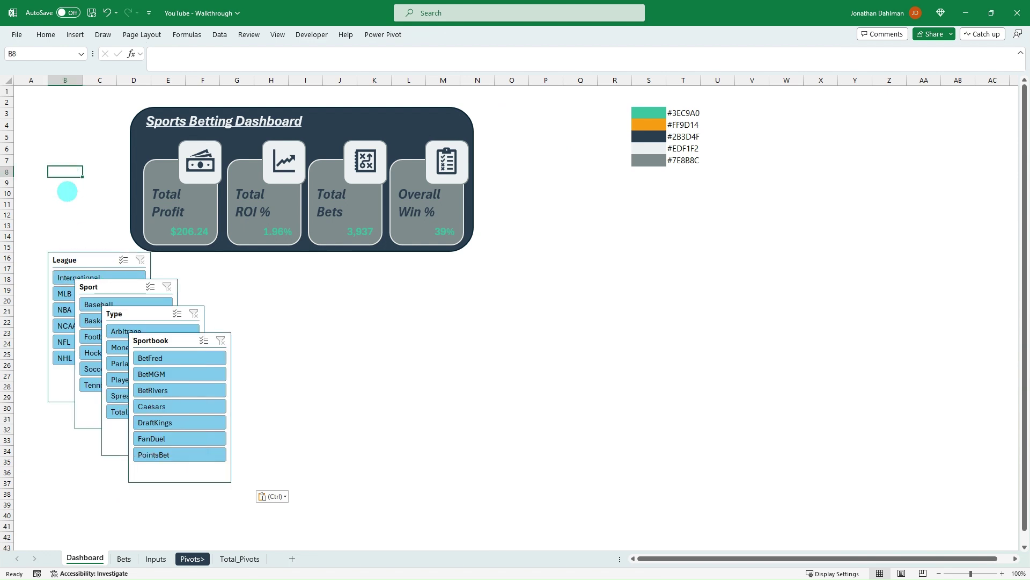
Place the League slicer beside the header banner in columns A to C and apply a dark blue slicer style to it
{"action": "left_click_drag", "start_coordinate": [80, 260], "coordinate": [57, 118]}
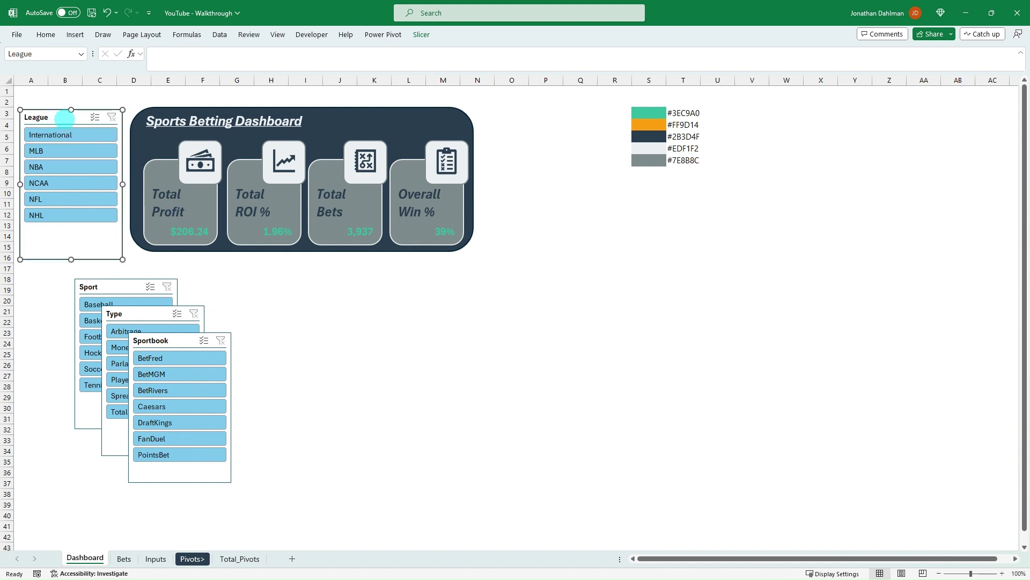
{"action": "left_click", "coordinate": [417, 34]}
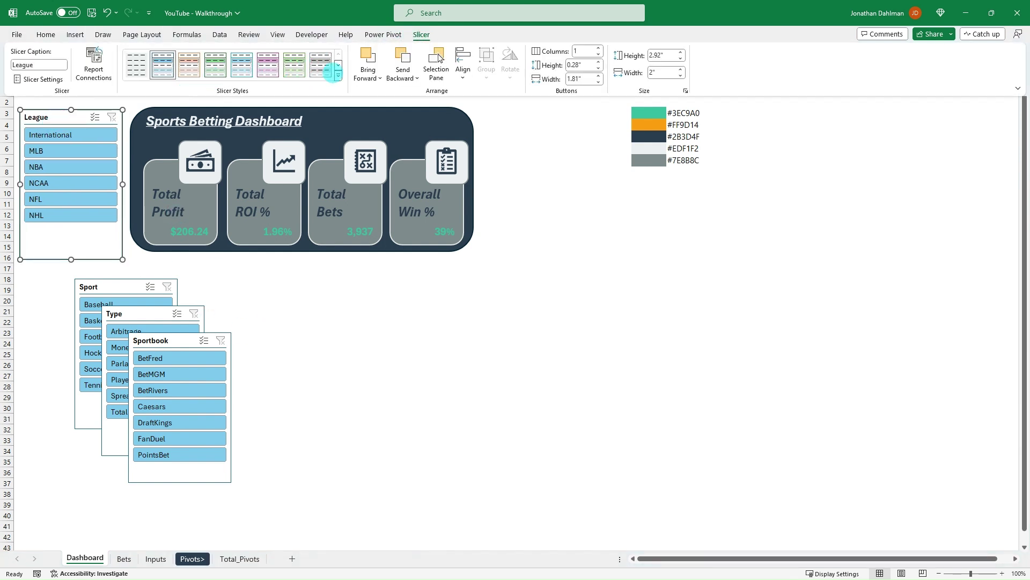
{"action": "left_click", "coordinate": [339, 75]}
{"action": "left_click", "coordinate": [139, 180]}
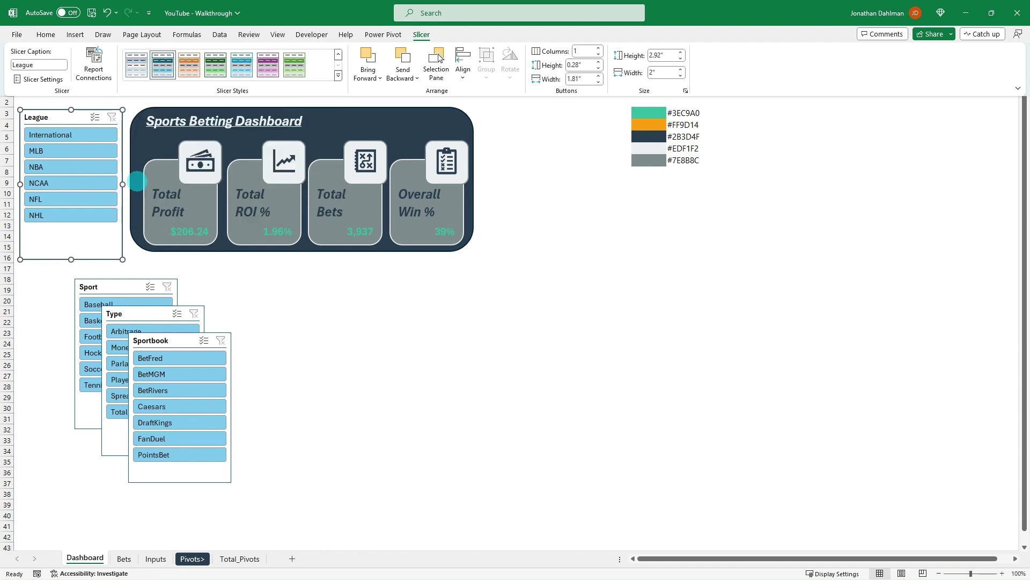
{"action": "left_click", "coordinate": [70, 272]}
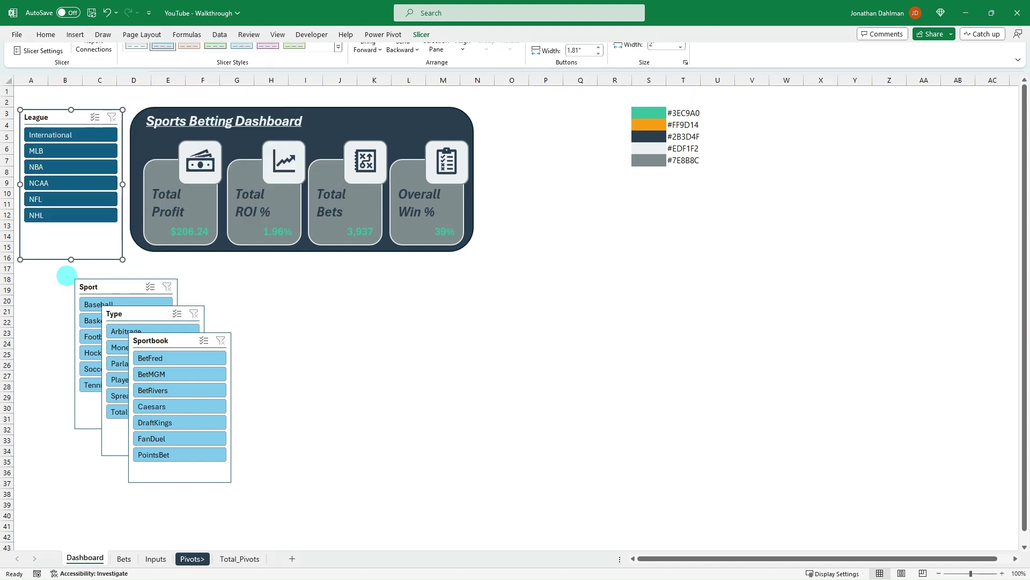
{"action": "left_click", "coordinate": [54, 271]}
{"action": "left_click", "coordinate": [57, 114]}
Arrange the Sport and Type slicers in a column beneath the League slicer and shift the Sportbook slicer closer to them
{"action": "left_click_drag", "start_coordinate": [105, 288], "coordinate": [53, 274]}
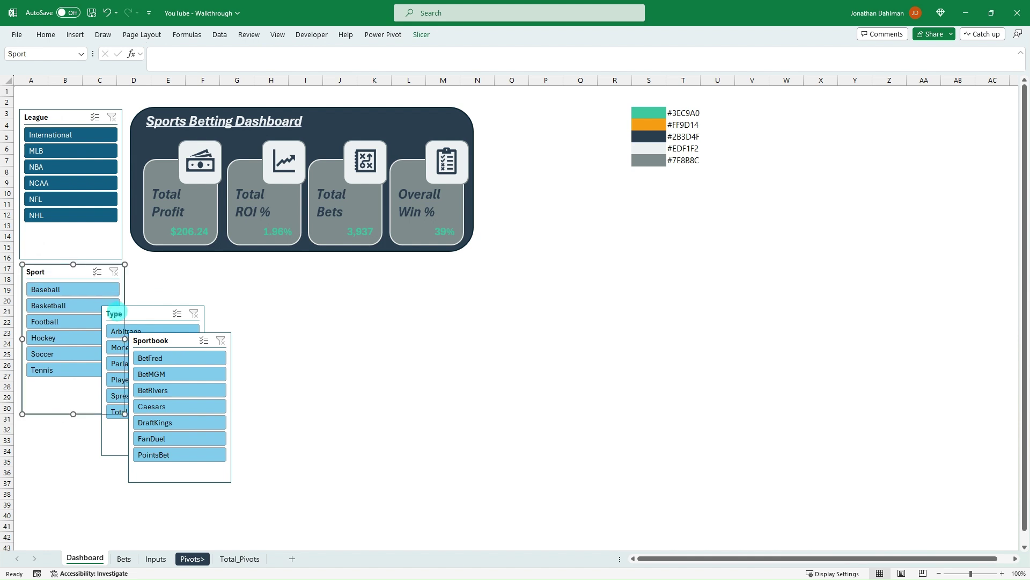
{"action": "left_click_drag", "start_coordinate": [139, 312], "coordinate": [57, 426]}
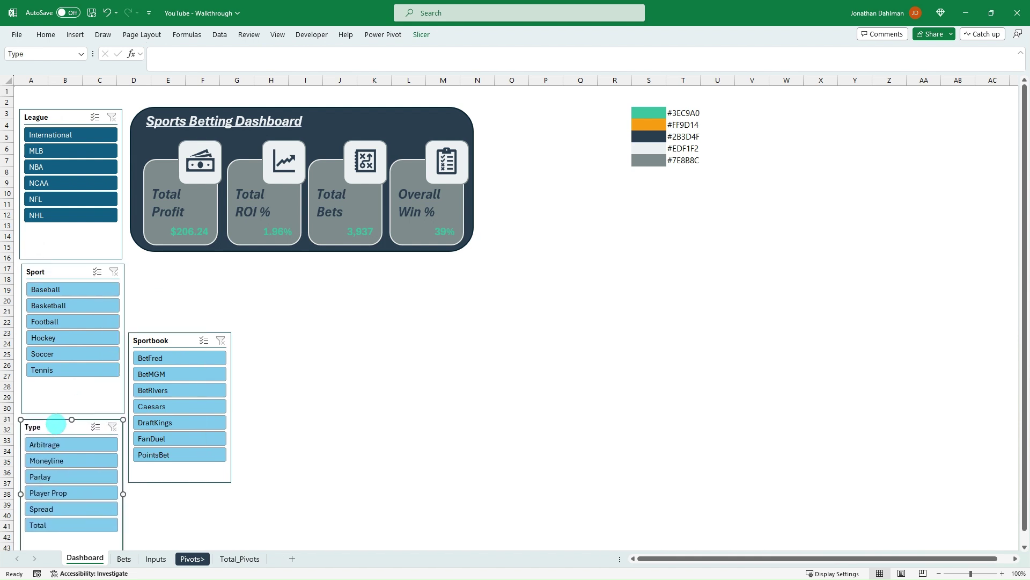
{"action": "left_click_drag", "start_coordinate": [162, 339], "coordinate": [148, 351]}
Shorten the League slicer to end near row 10, then stack the Sport slicer directly beneath it at a similar height
{"action": "left_click", "coordinate": [61, 246]}
{"action": "left_click_drag", "start_coordinate": [67, 231], "coordinate": [73, 192]}
{"action": "left_click_drag", "start_coordinate": [69, 274], "coordinate": [67, 207]}
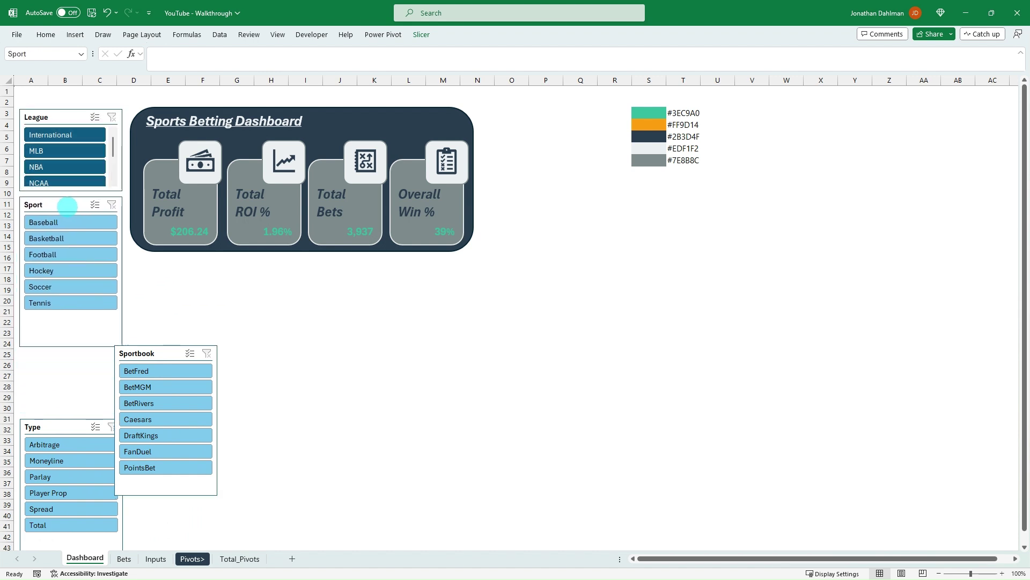
{"action": "left_click_drag", "start_coordinate": [69, 346], "coordinate": [70, 277]}
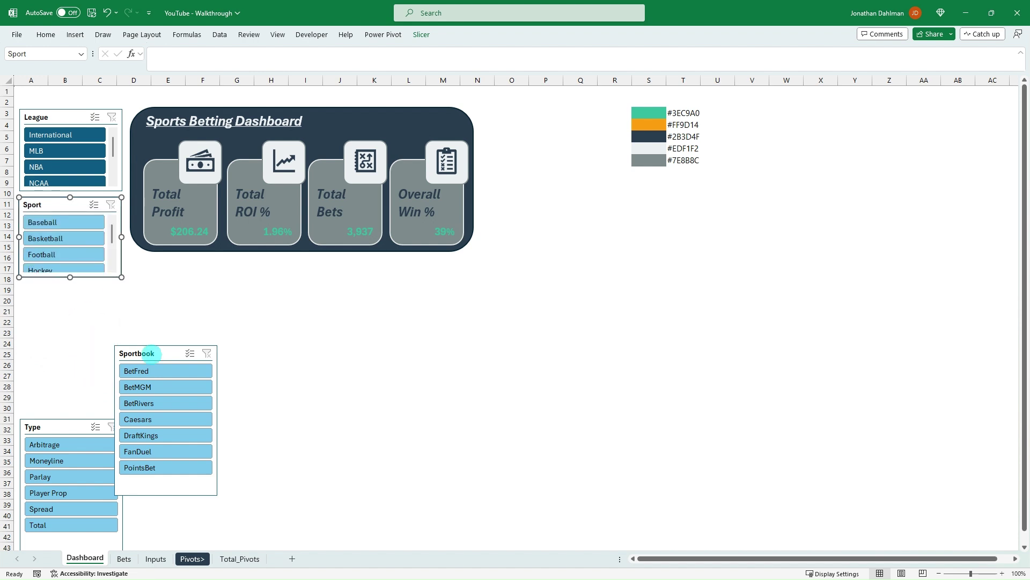
Stack a shortened Sportbook slicer under Sport and a slightly shortened Type slicer below it, aligning both with the column
{"action": "left_click_drag", "start_coordinate": [158, 351], "coordinate": [63, 282]}
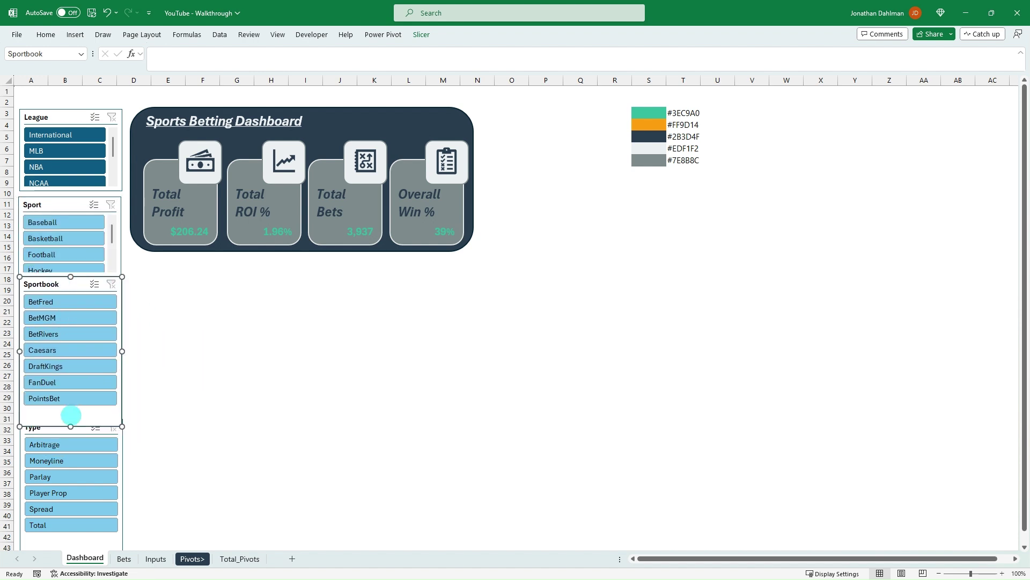
{"action": "left_click_drag", "start_coordinate": [70, 426], "coordinate": [70, 355]}
{"action": "left_click_drag", "start_coordinate": [49, 284], "coordinate": [48, 291]}
{"action": "left_click_drag", "start_coordinate": [68, 424], "coordinate": [69, 394]}
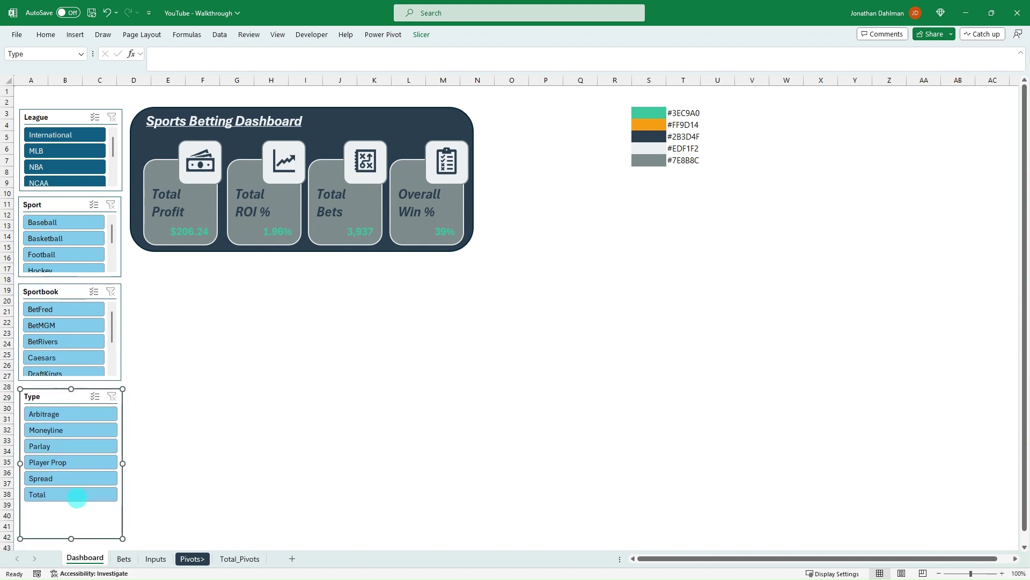
{"action": "left_click_drag", "start_coordinate": [71, 538], "coordinate": [71, 528]}
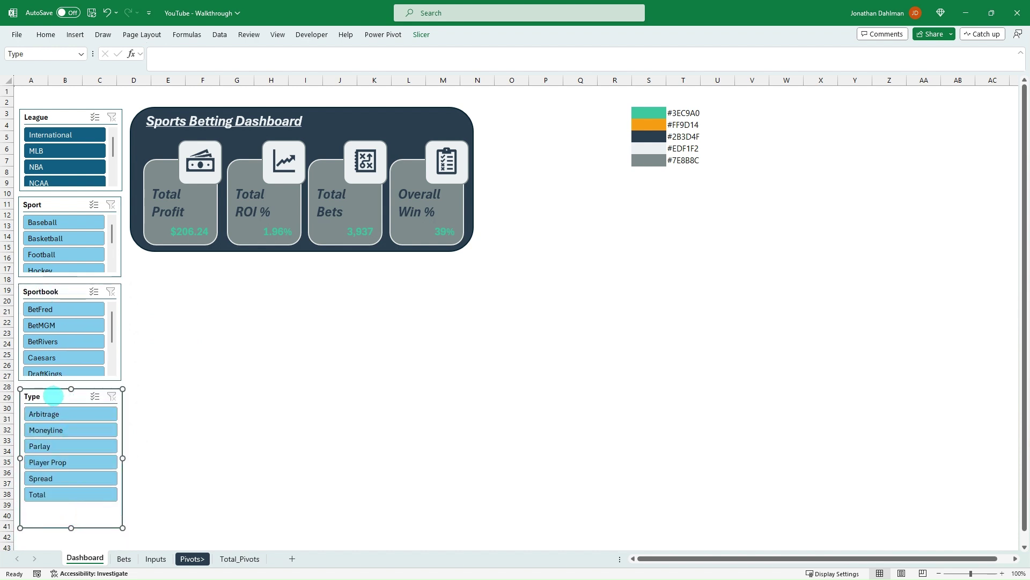
{"action": "left_click_drag", "start_coordinate": [67, 393], "coordinate": [66, 395]}
{"action": "left_click_drag", "start_coordinate": [57, 287], "coordinate": [57, 288]}
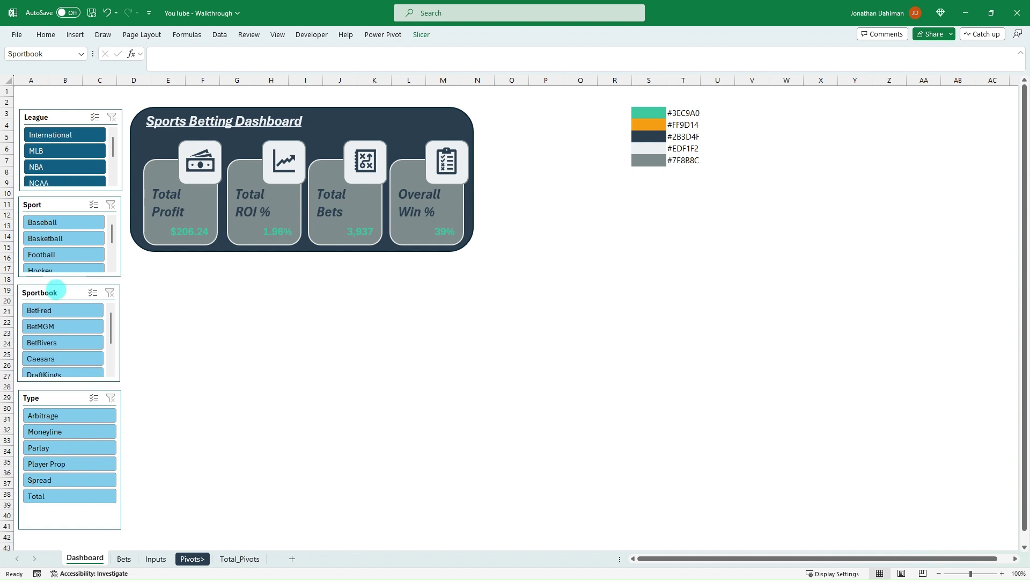
Test the slicers by filtering League to International and Sport to Tennis, using multi-select on the League slicer
{"action": "left_click", "coordinate": [65, 149]}
{"action": "left_click", "coordinate": [67, 167]}
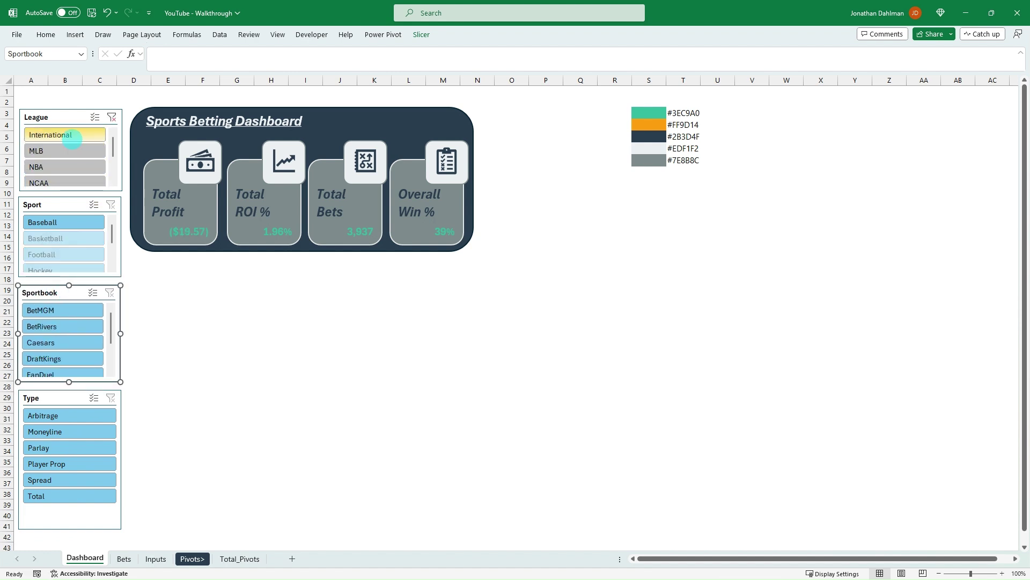
{"action": "left_click", "coordinate": [64, 134]}
{"action": "left_click", "coordinate": [95, 117]}
{"action": "left_click", "coordinate": [64, 254]}
{"action": "left_click", "coordinate": [64, 222]}
{"action": "left_click", "coordinate": [63, 238]}
{"action": "left_click", "coordinate": [66, 250], "text": "ctrl"}
{"action": "left_click", "coordinate": [66, 250]}
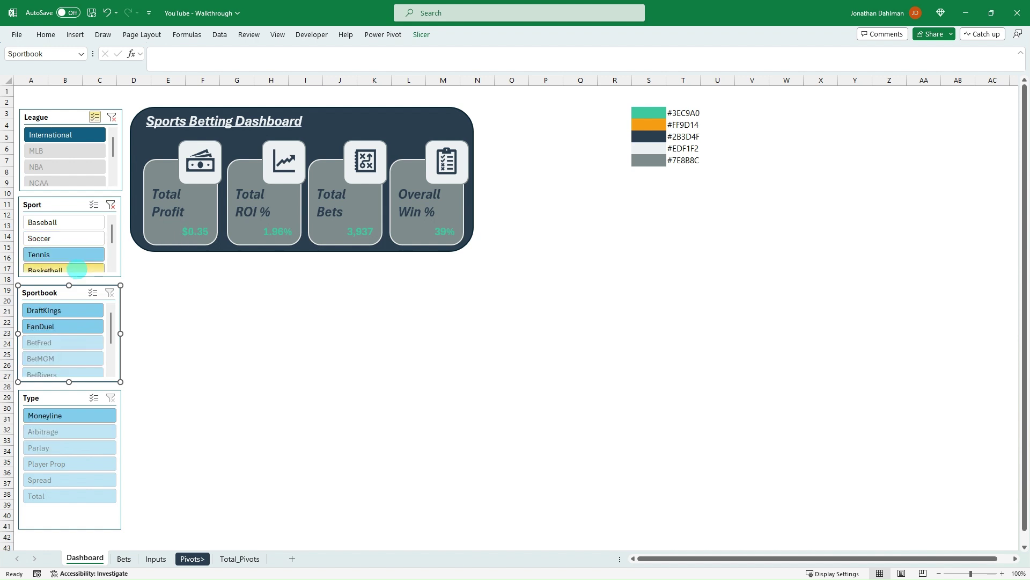
{"action": "left_click", "coordinate": [198, 311]}
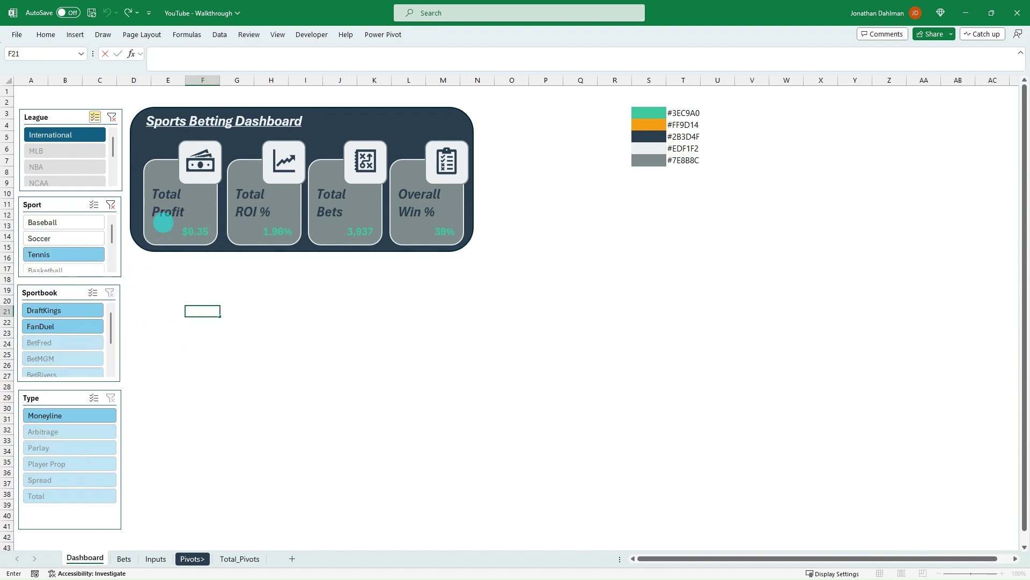
{"action": "left_click", "coordinate": [95, 117]}
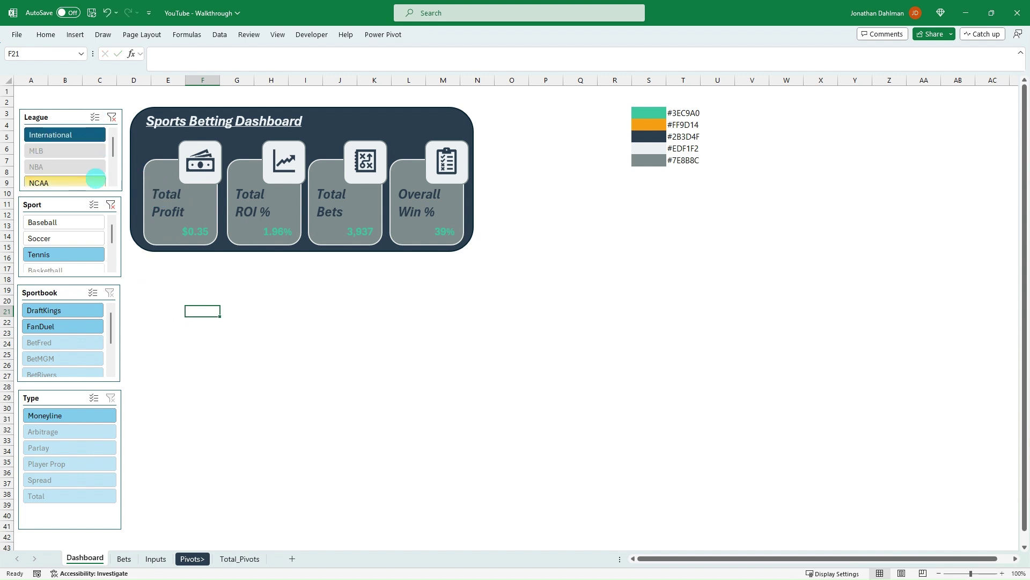
Connect the League slicer to the Bet Count, ROI_Table and Win%Table pivot tables in addition to Total_Profit
{"action": "left_click", "coordinate": [55, 118]}
{"action": "right_click", "coordinate": [56, 119]}
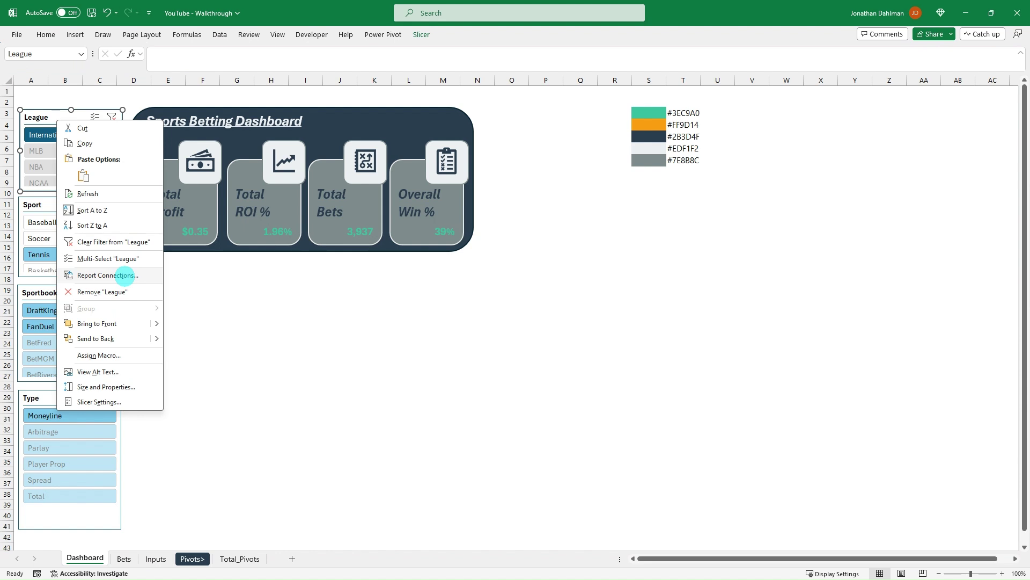
{"action": "left_click", "coordinate": [125, 275]}
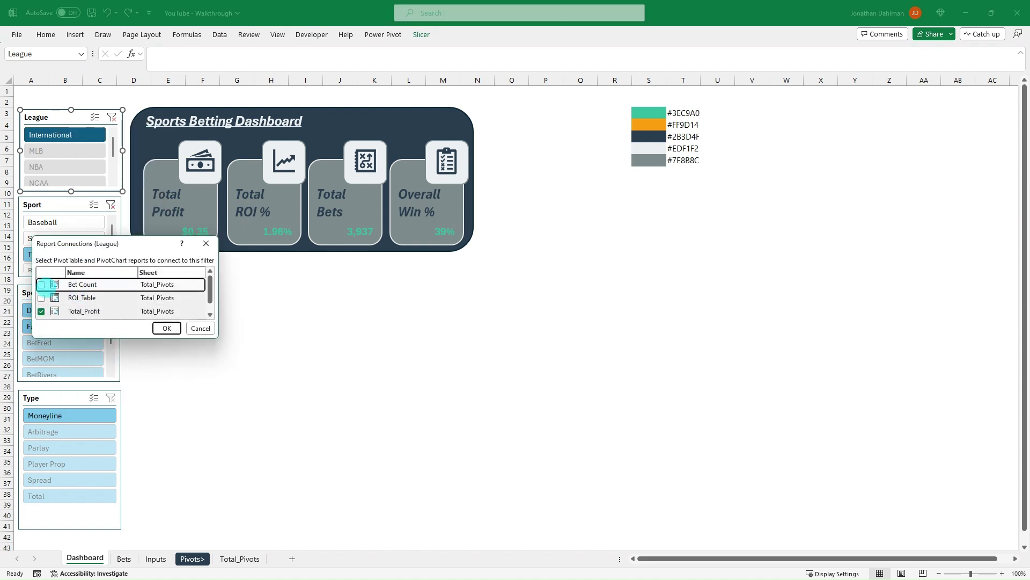
{"action": "left_click", "coordinate": [41, 285]}
{"action": "left_click", "coordinate": [92, 297]}
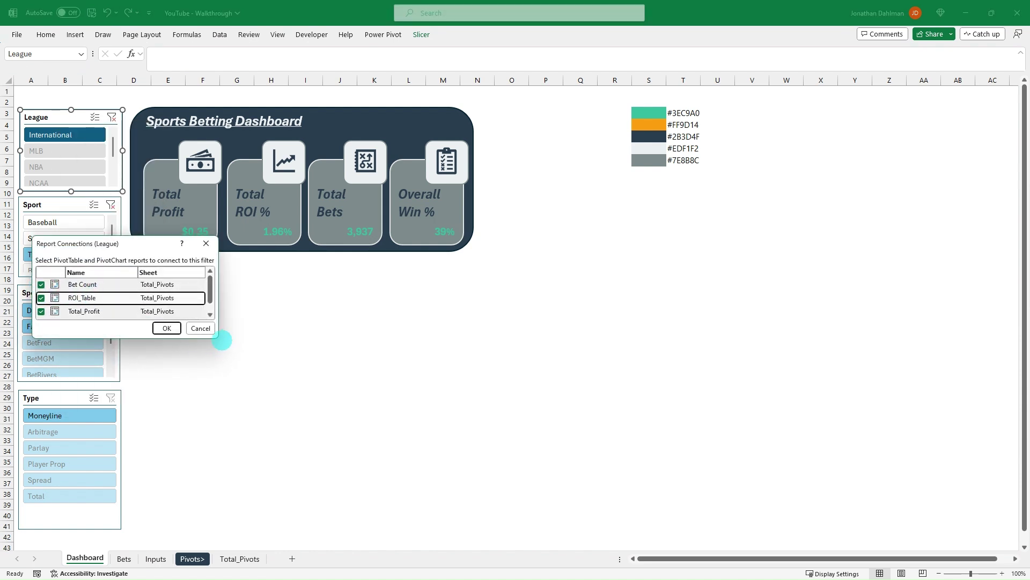
{"action": "left_click_drag", "start_coordinate": [212, 336], "coordinate": [260, 400]}
{"action": "left_click", "coordinate": [58, 325]}
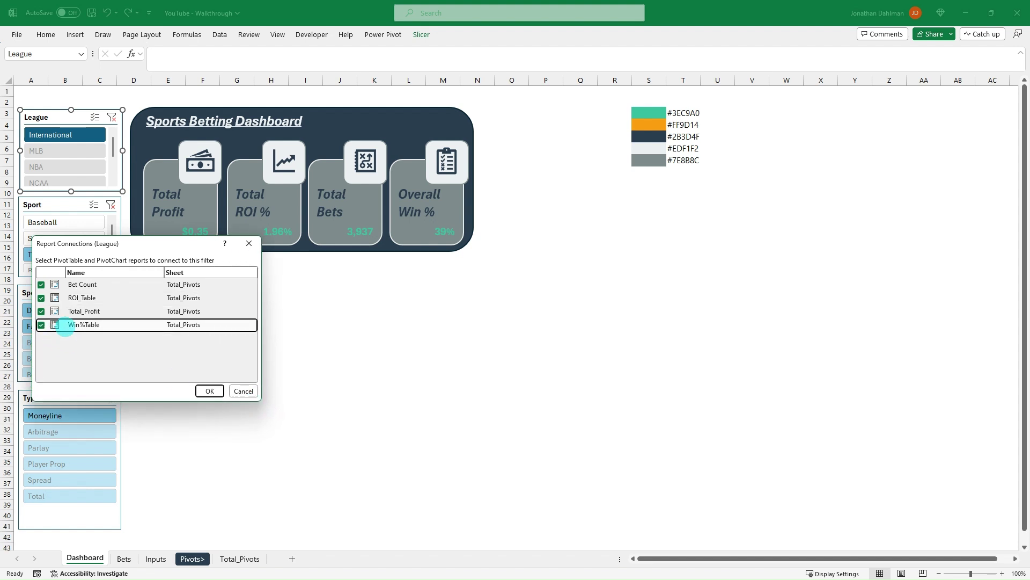
{"action": "left_click", "coordinate": [210, 390]}
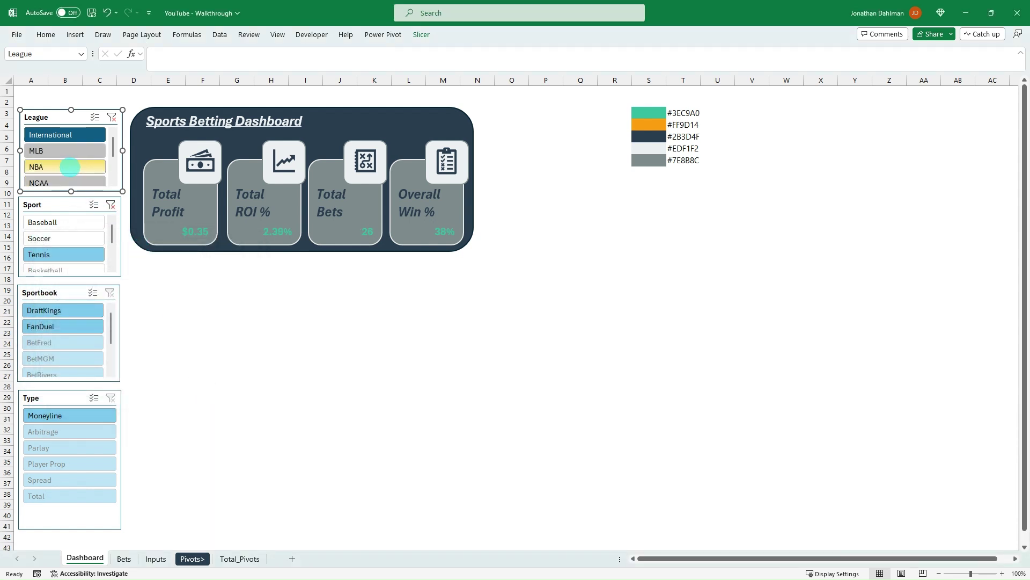
Test the League slicer with NBA, MLB and International, then clear both the League and Sport filters
{"action": "left_click", "coordinate": [69, 165]}
{"action": "left_click", "coordinate": [64, 150]}
{"action": "left_click", "coordinate": [65, 135]}
{"action": "left_click", "coordinate": [110, 117]}
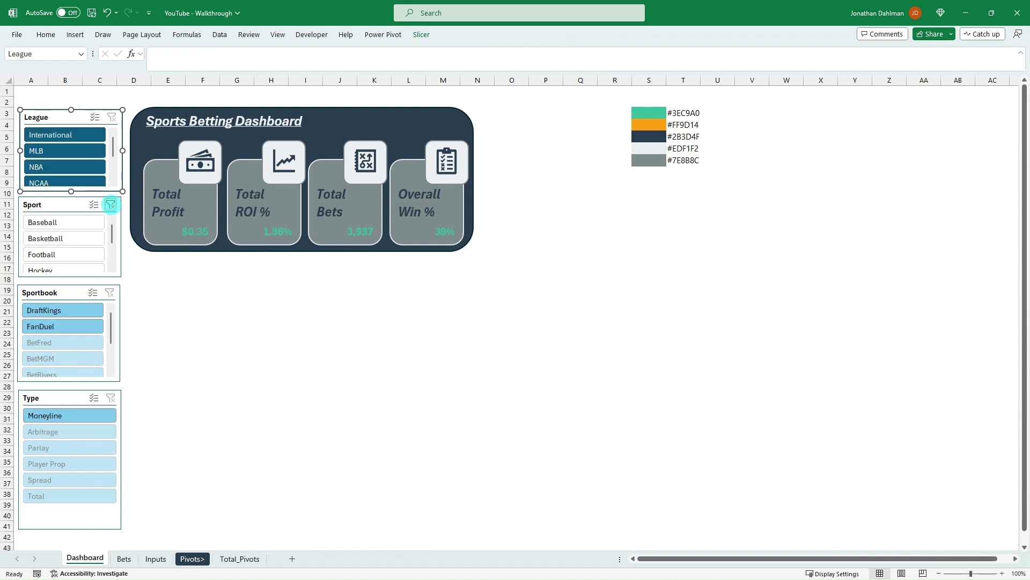
{"action": "left_click", "coordinate": [111, 204]}
Compare the metric cards for the NBA, MLB and International leagues, then clear the League filter
{"action": "left_click", "coordinate": [65, 166]}
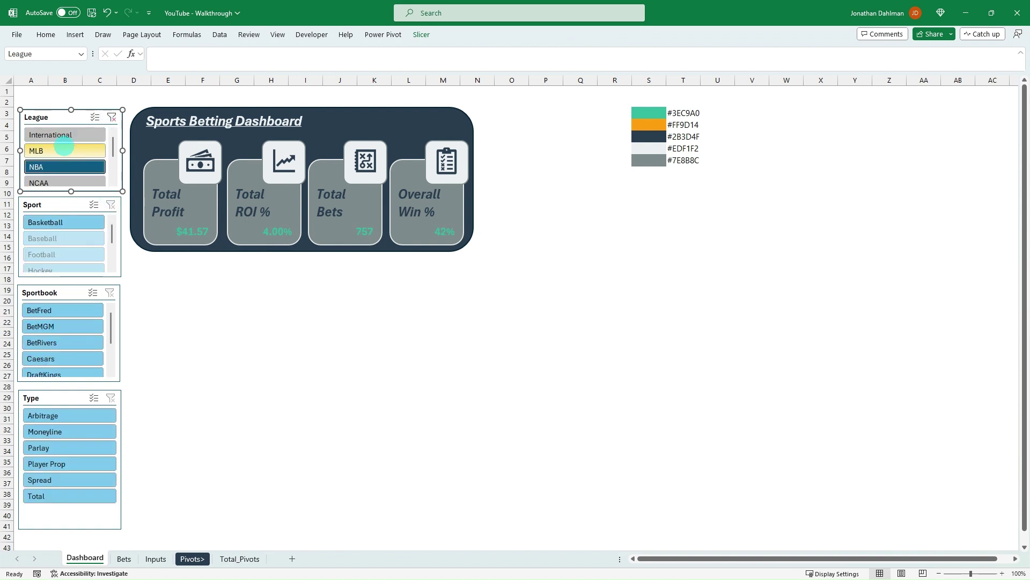
{"action": "left_click", "coordinate": [65, 150]}
{"action": "left_click", "coordinate": [65, 135]}
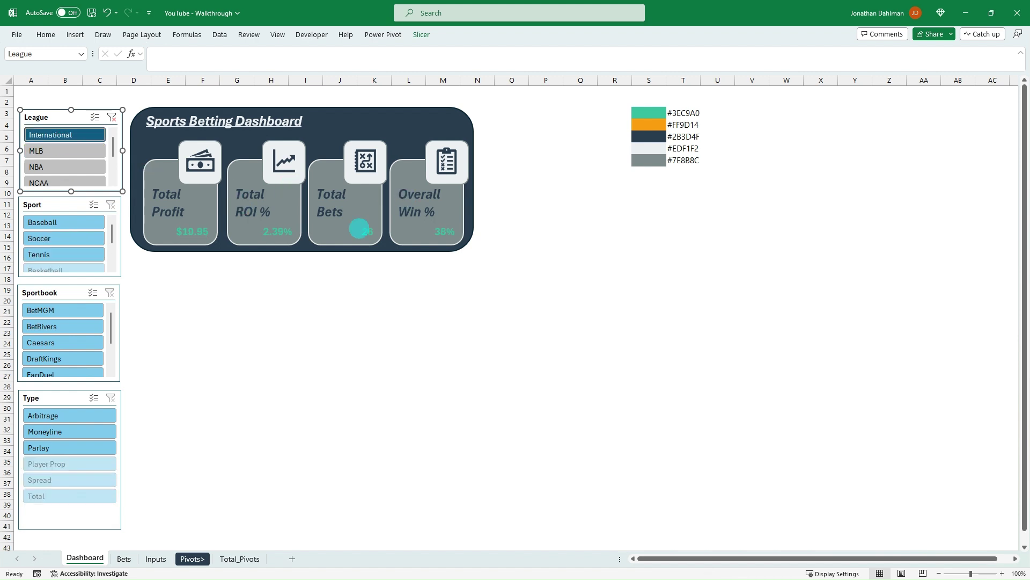
{"action": "left_click", "coordinate": [67, 165]}
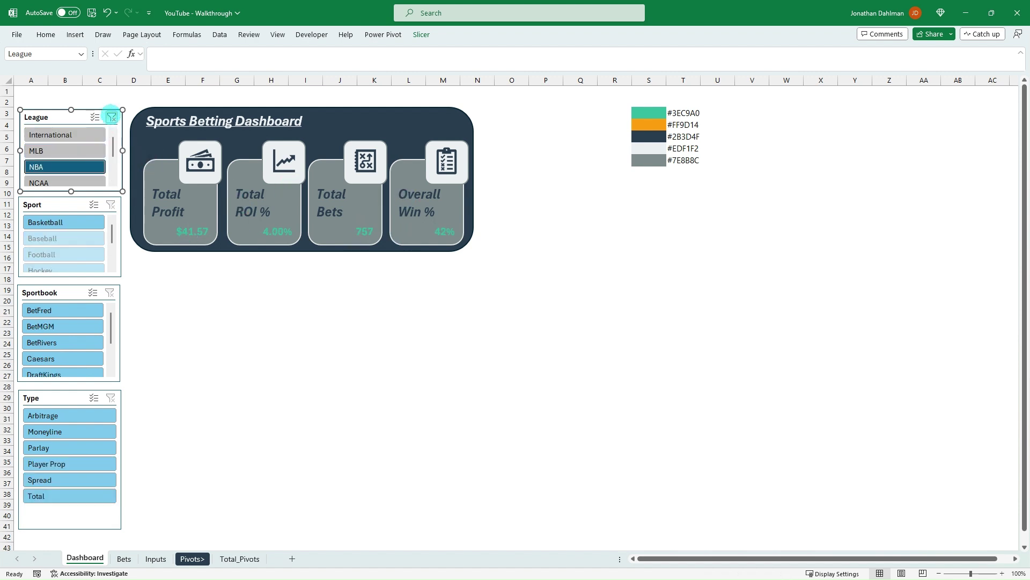
{"action": "left_click", "coordinate": [112, 117]}
Connect the Sport slicer to the Bet Count, ROI_Table and Win%Table pivot tables in addition to Total_Profit
{"action": "left_click", "coordinate": [69, 205]}
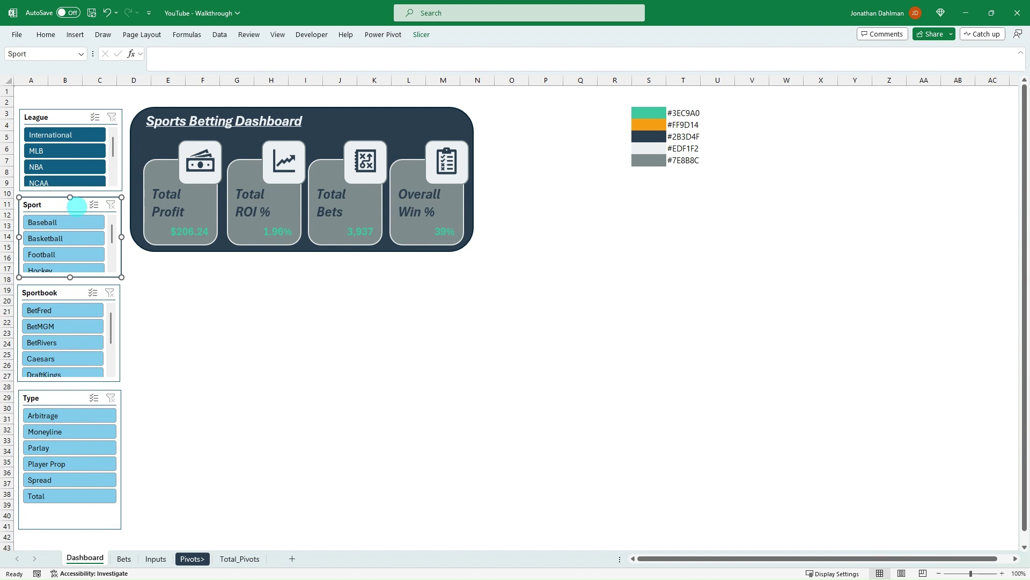
{"action": "right_click", "coordinate": [78, 207]}
{"action": "left_click", "coordinate": [129, 362]}
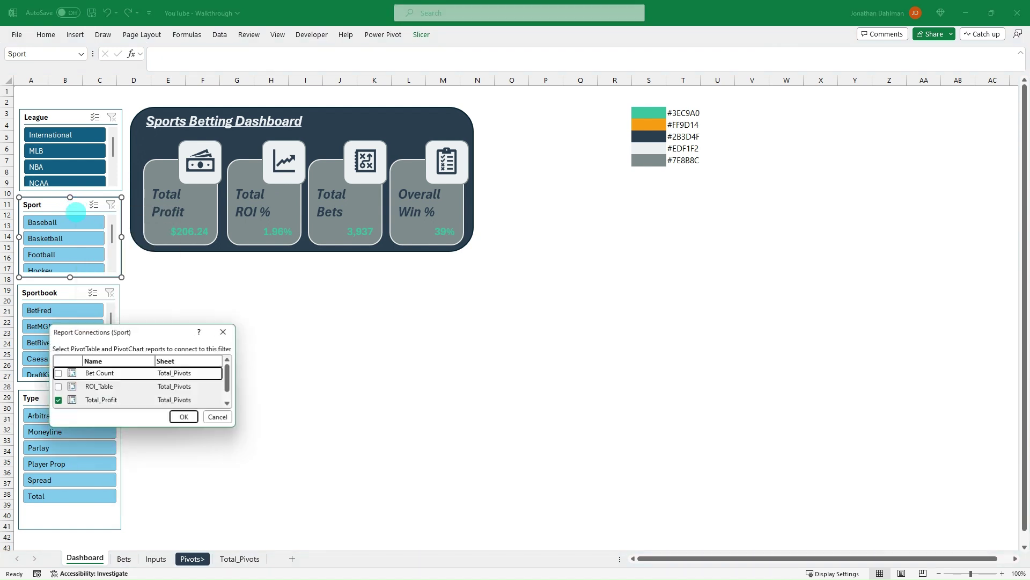
{"action": "left_click", "coordinate": [58, 386]}
{"action": "scroll", "coordinate": [58, 389], "scroll_direction": "down", "scroll_amount": 1}
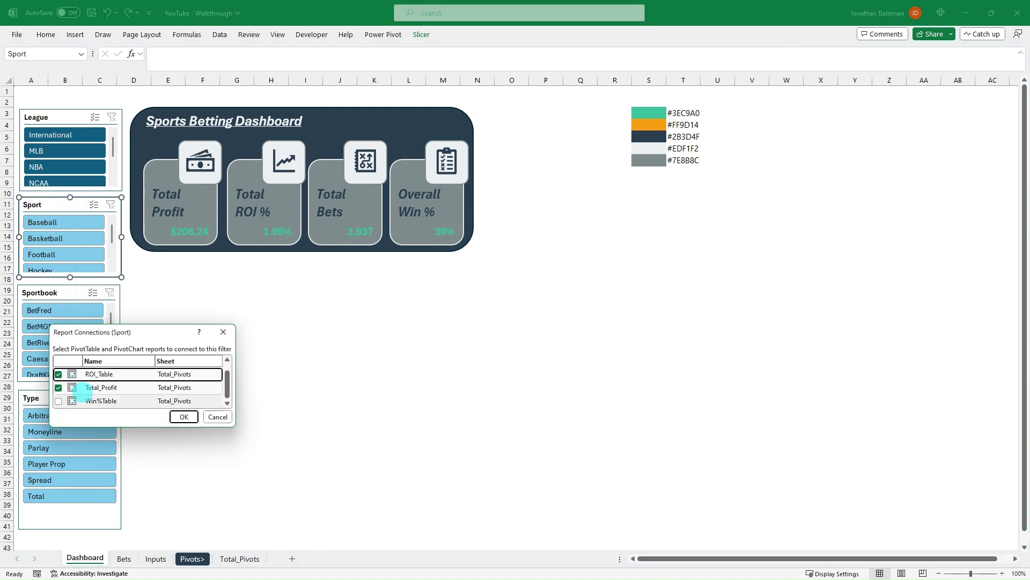
{"action": "left_click", "coordinate": [58, 401]}
{"action": "left_click", "coordinate": [184, 417]}
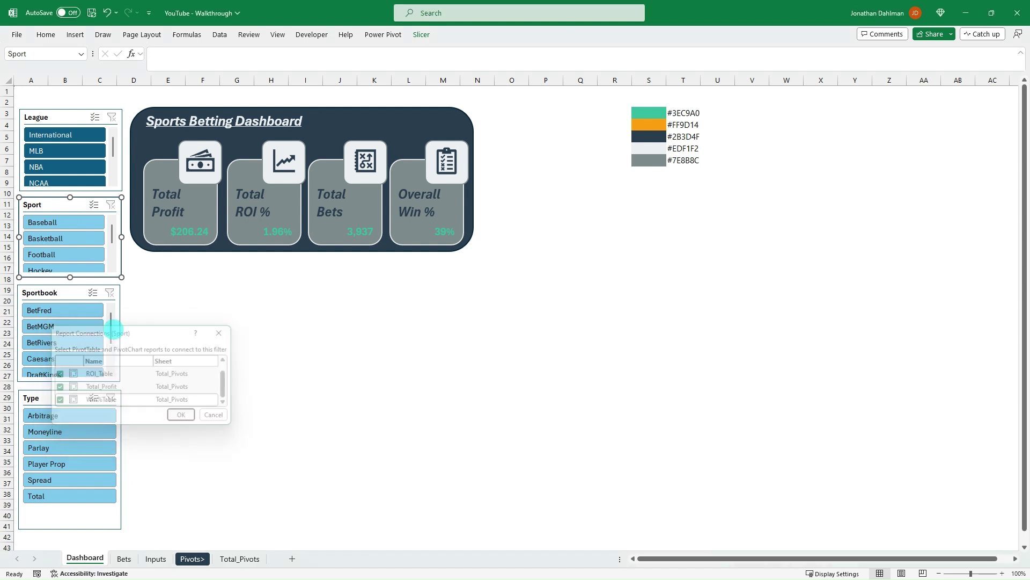
Connect the Sportbook slicer to the Bet Count, ROI_Table and Win%Table pivot tables in addition to Total_Profit
{"action": "left_click", "coordinate": [63, 293]}
{"action": "right_click", "coordinate": [62, 293]}
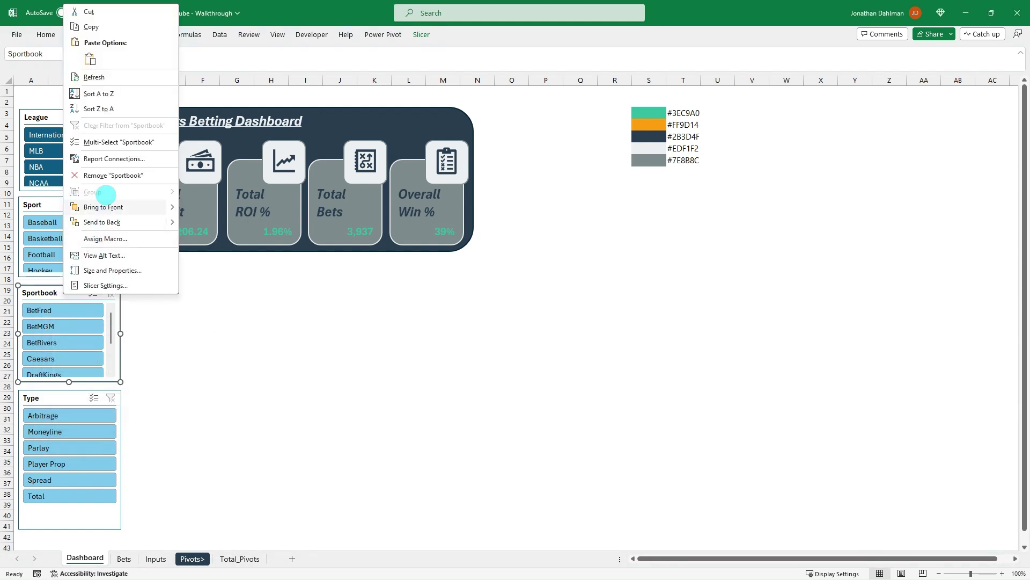
{"action": "left_click", "coordinate": [103, 220]}
{"action": "left_click", "coordinate": [33, 168]}
{"action": "left_click", "coordinate": [34, 181]}
{"action": "scroll", "coordinate": [70, 188], "scroll_direction": "down", "scroll_amount": 1}
{"action": "left_click", "coordinate": [34, 196]}
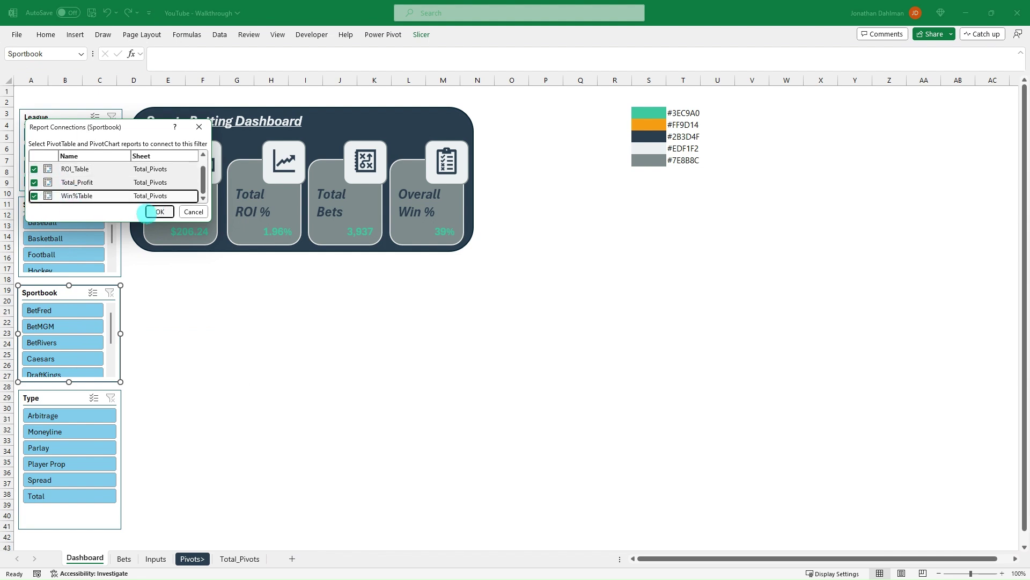
{"action": "left_click", "coordinate": [160, 211]}
Connect the Type slicer to the Bet Count, ROI_Table and Win%Table pivot tables in addition to Total_Profit, then deselect it
{"action": "left_click", "coordinate": [78, 396]}
{"action": "right_click", "coordinate": [77, 397]}
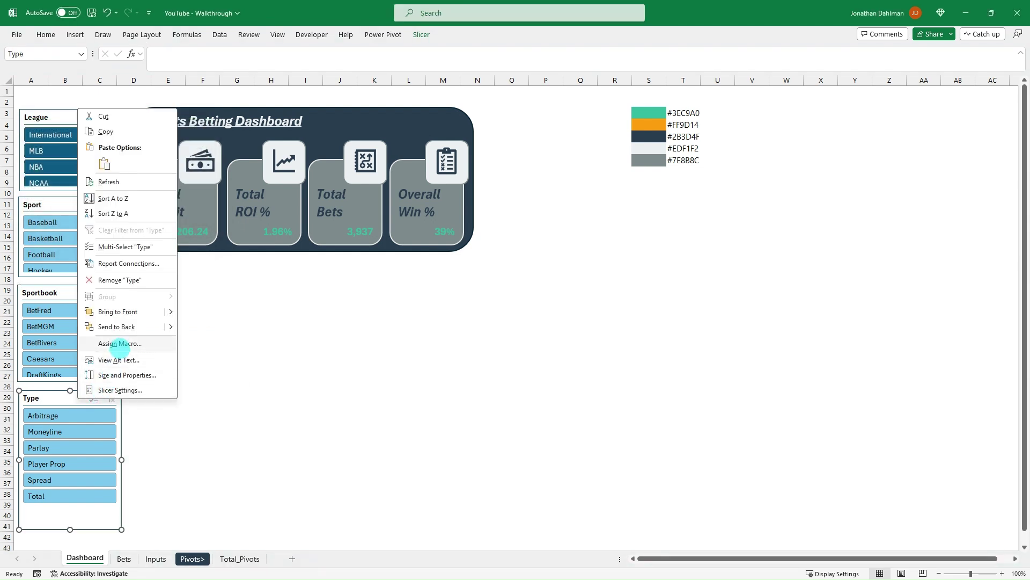
{"action": "left_click", "coordinate": [121, 274]}
{"action": "left_click", "coordinate": [55, 270]}
{"action": "left_click", "coordinate": [54, 283]}
{"action": "scroll", "coordinate": [55, 289], "scroll_direction": "down", "scroll_amount": 1}
{"action": "left_click", "coordinate": [55, 297]}
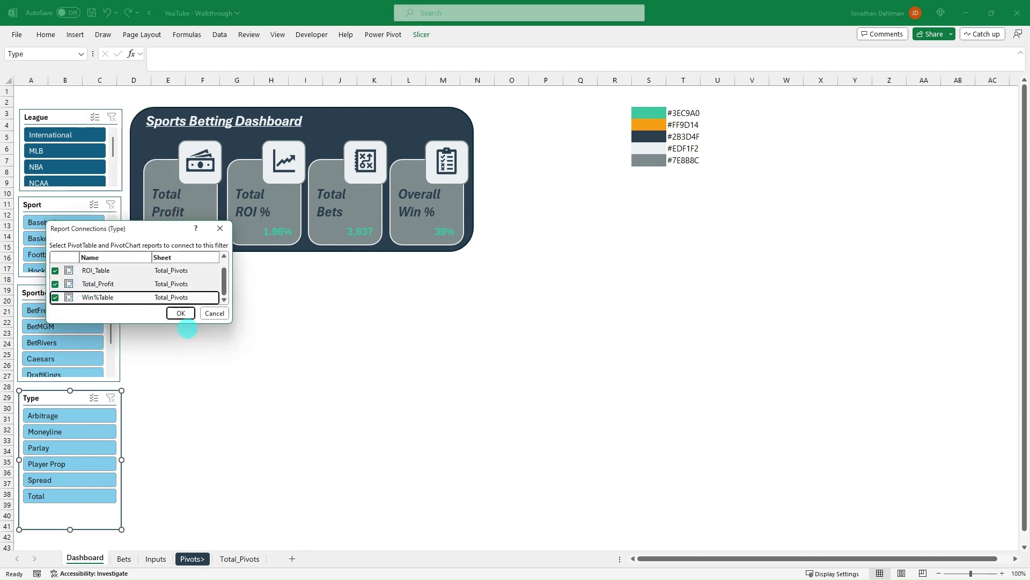
{"action": "left_click", "coordinate": [181, 313]}
{"action": "left_click", "coordinate": [202, 364]}
Test the Type slicer with Moneyline, Parlay and Spread, then clear its filter
{"action": "left_click", "coordinate": [74, 429]}
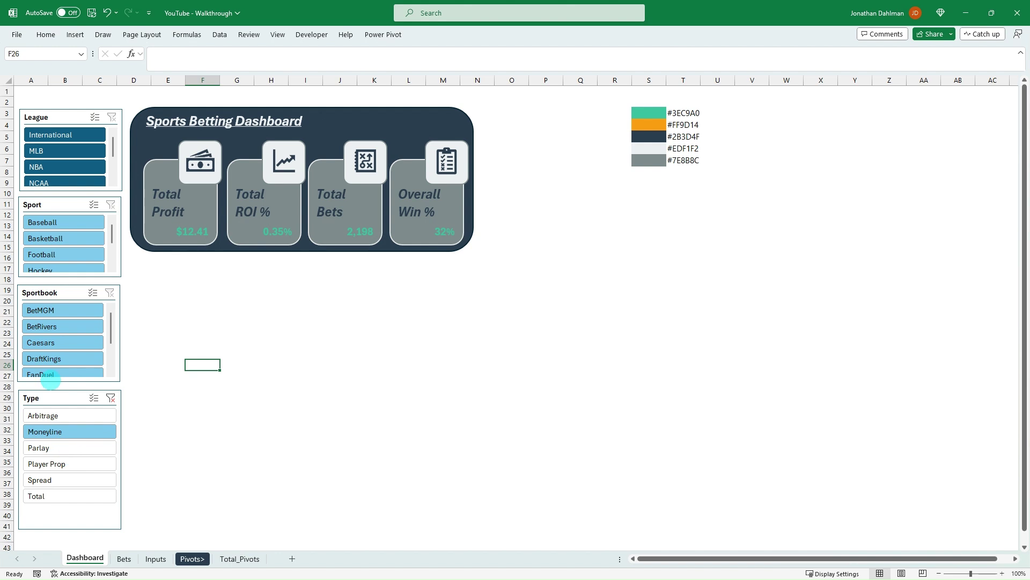
{"action": "left_click", "coordinate": [74, 449]}
{"action": "left_click", "coordinate": [68, 479]}
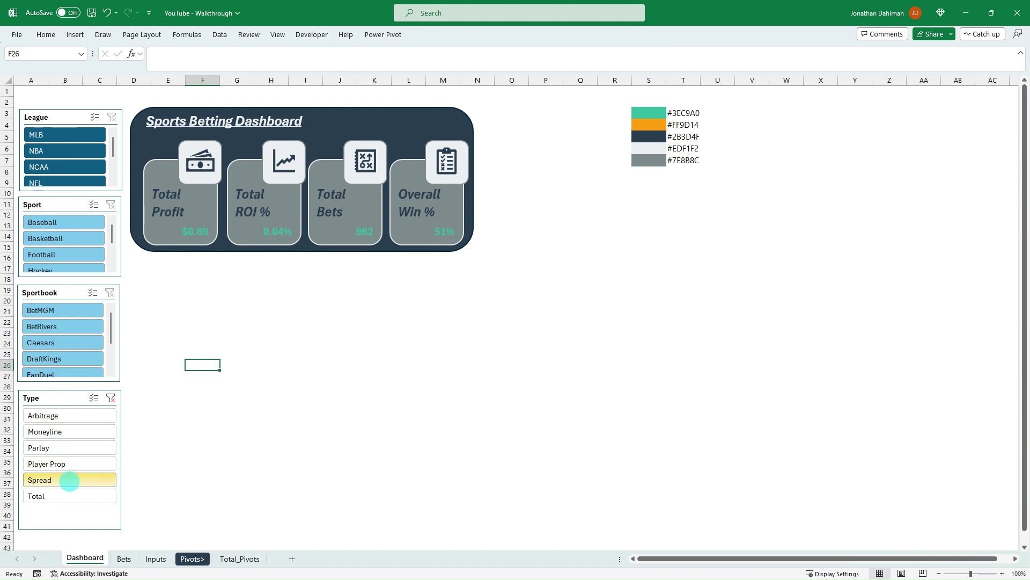
{"action": "left_click", "coordinate": [111, 398]}
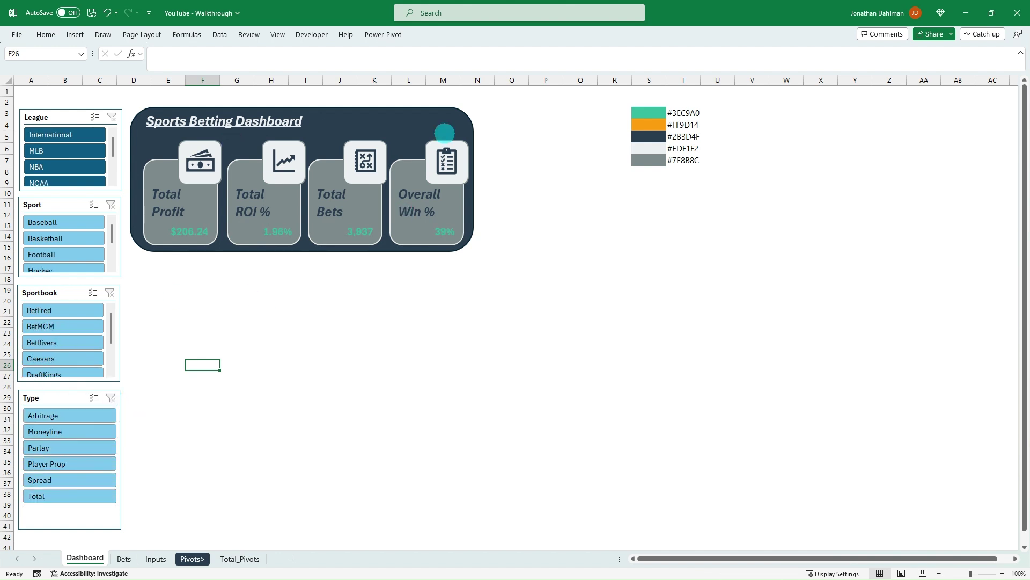
Apply the first Dark slicer style, the dark blue one used by League, to the Sport slicer
{"action": "left_click", "coordinate": [38, 209]}
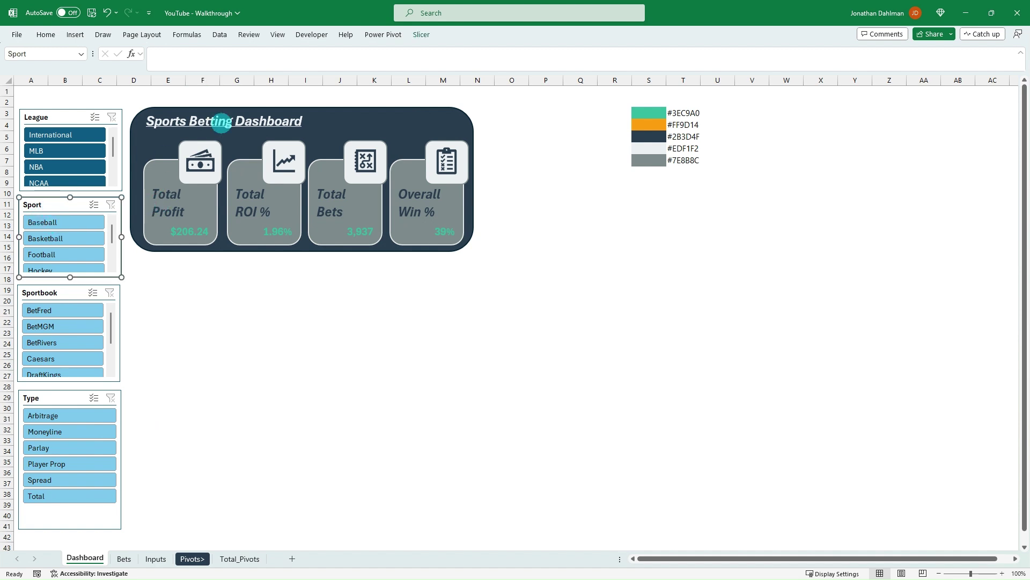
{"action": "left_click", "coordinate": [420, 35]}
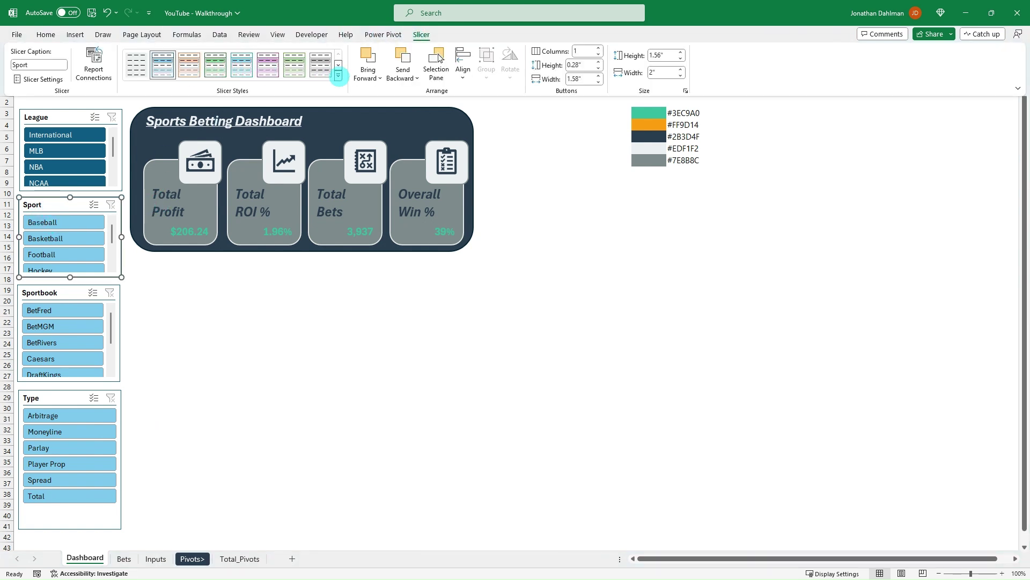
{"action": "left_click", "coordinate": [338, 75]}
{"action": "left_click", "coordinate": [138, 175]}
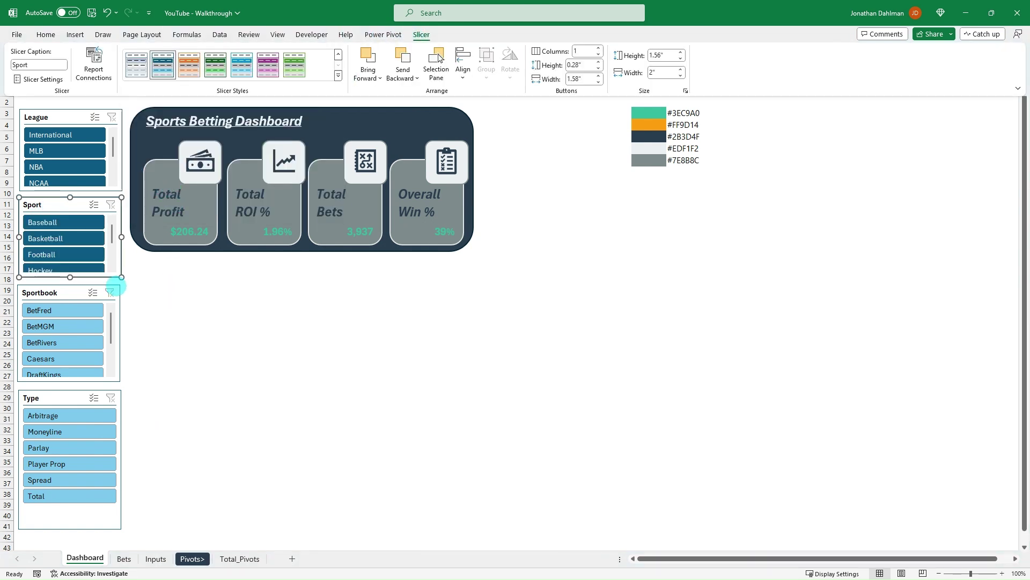
Give the Sportbook slicer the same dark blue slicer style as the League and Sport slicers
{"action": "left_click", "coordinate": [63, 292]}
{"action": "left_click", "coordinate": [421, 35]}
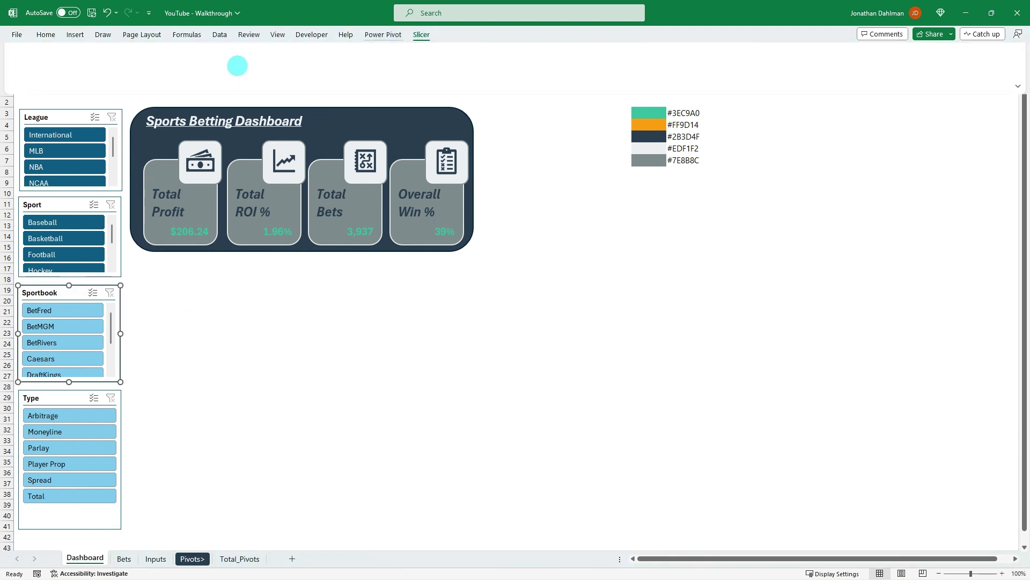
{"action": "left_click", "coordinate": [338, 75]}
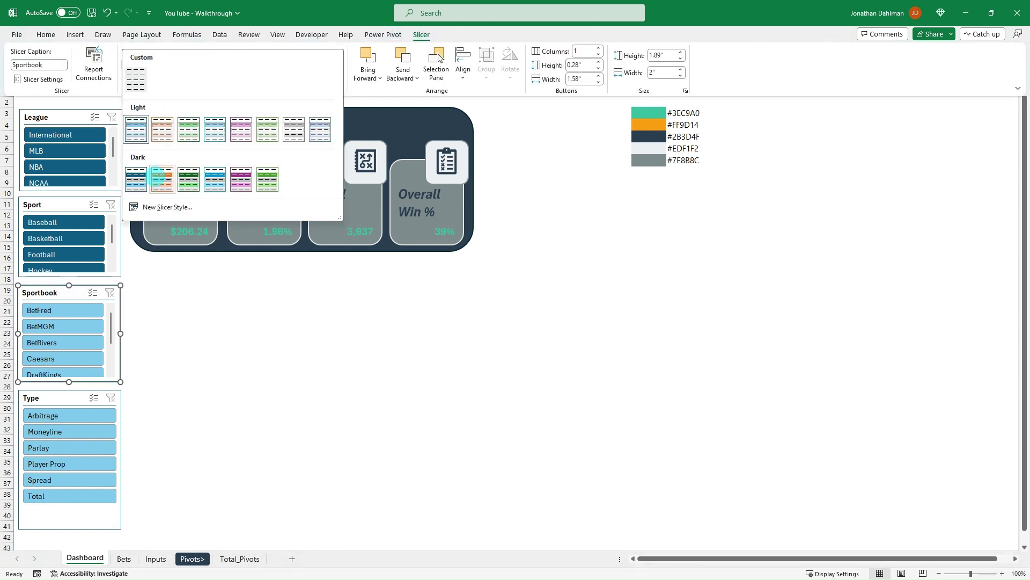
{"action": "left_click", "coordinate": [136, 174]}
Restyle the Type slicer with the dark blue slicer style so it matches the other three
{"action": "left_click", "coordinate": [58, 396]}
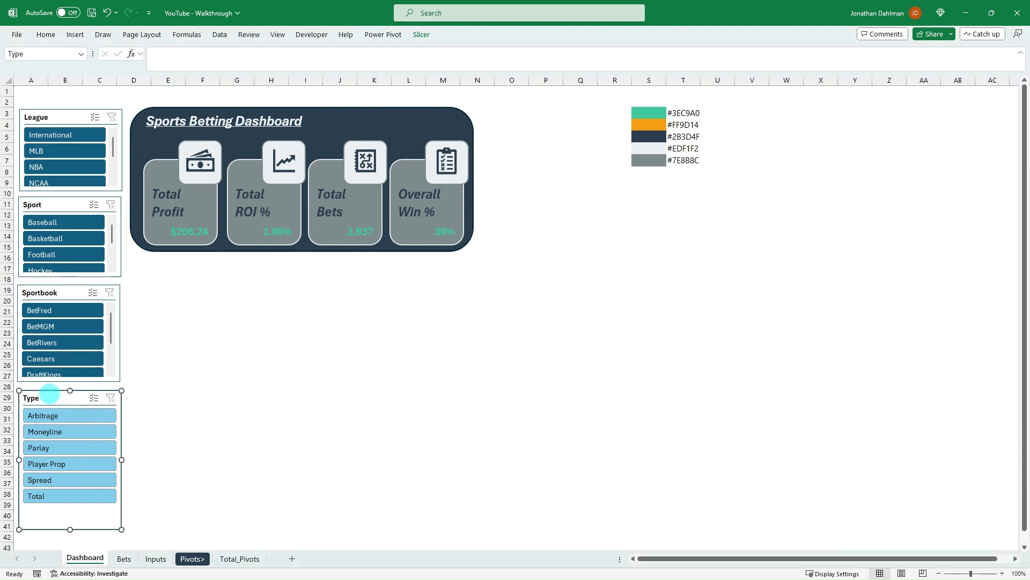
{"action": "left_click", "coordinate": [422, 34]}
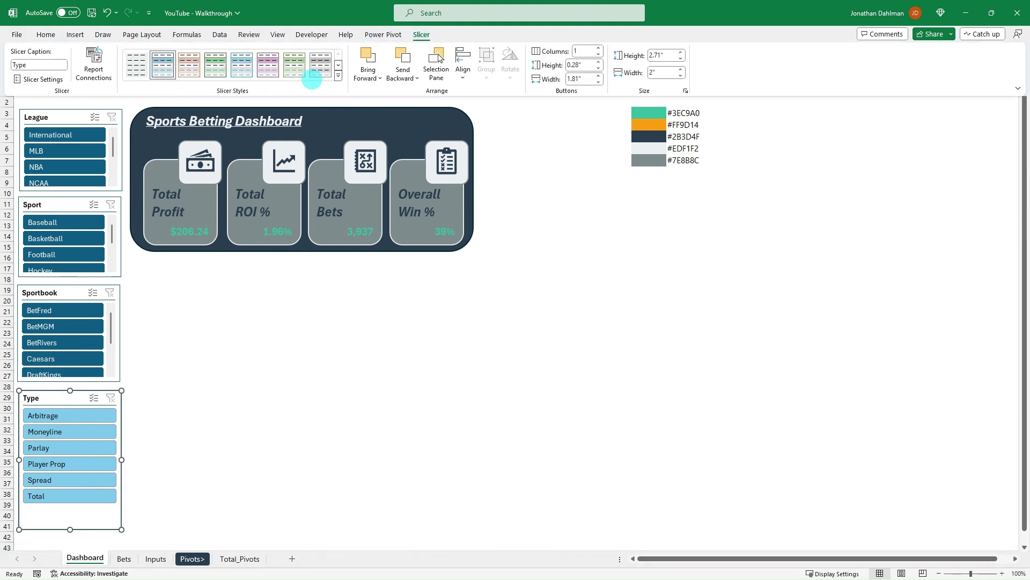
{"action": "left_click", "coordinate": [338, 76]}
{"action": "left_click", "coordinate": [137, 177]}
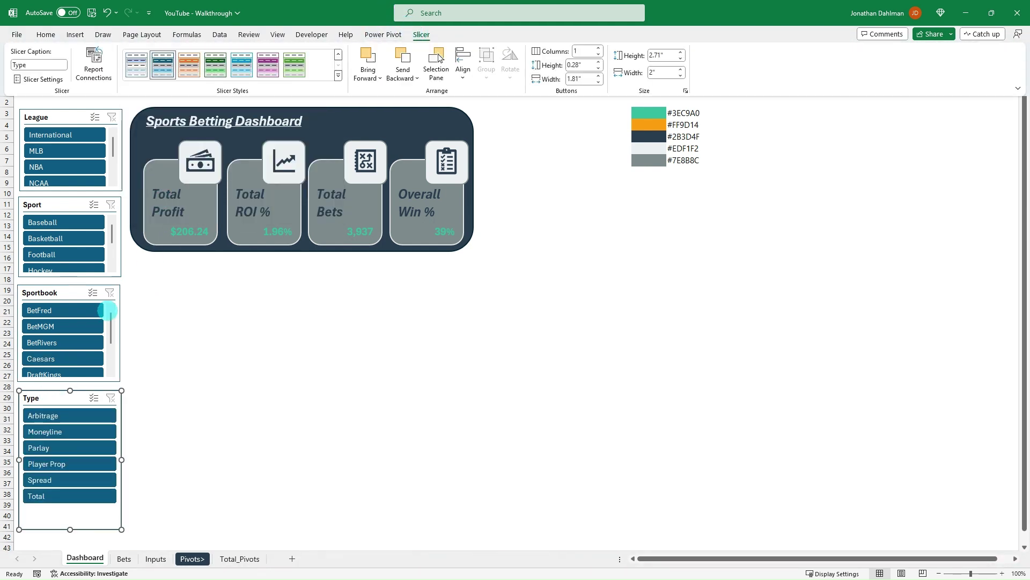
Test the Sportbook slicer with DraftKings and BetMGM and the Sport slicer with Football and Baseball, clearing both filters
{"action": "left_click", "coordinate": [48, 373]}
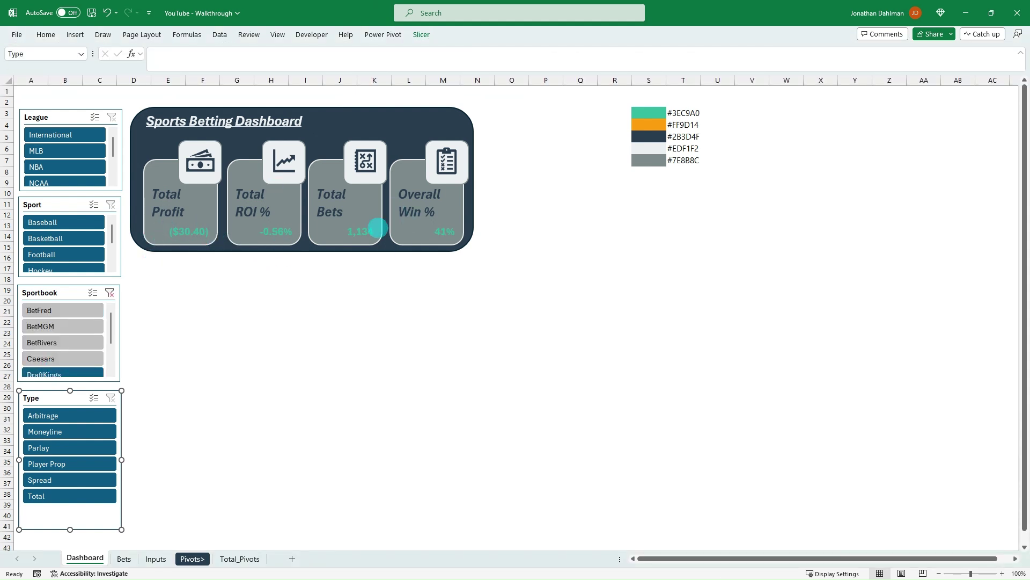
{"action": "left_click", "coordinate": [72, 325]}
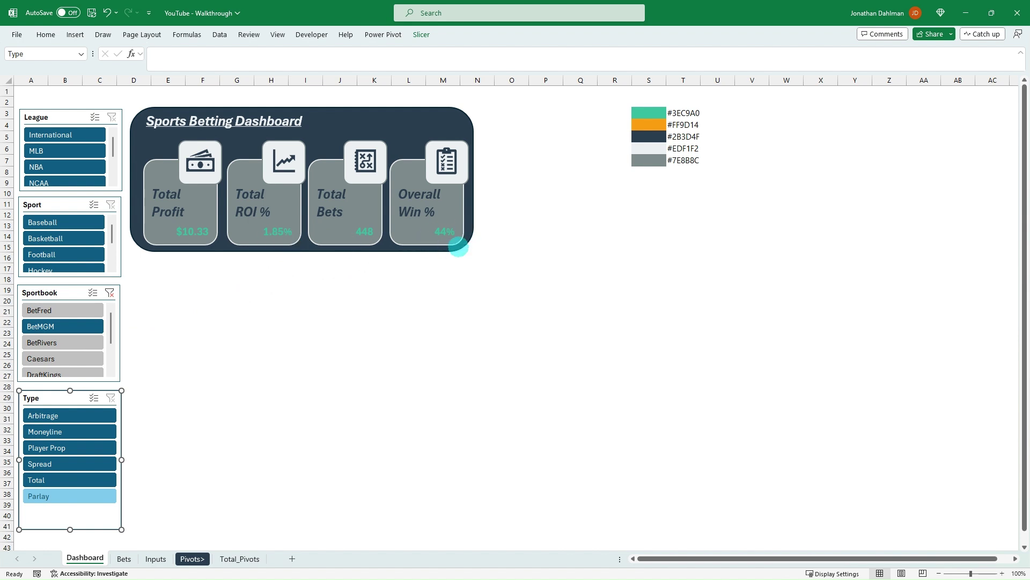
{"action": "left_click", "coordinate": [109, 292]}
{"action": "left_click", "coordinate": [75, 255]}
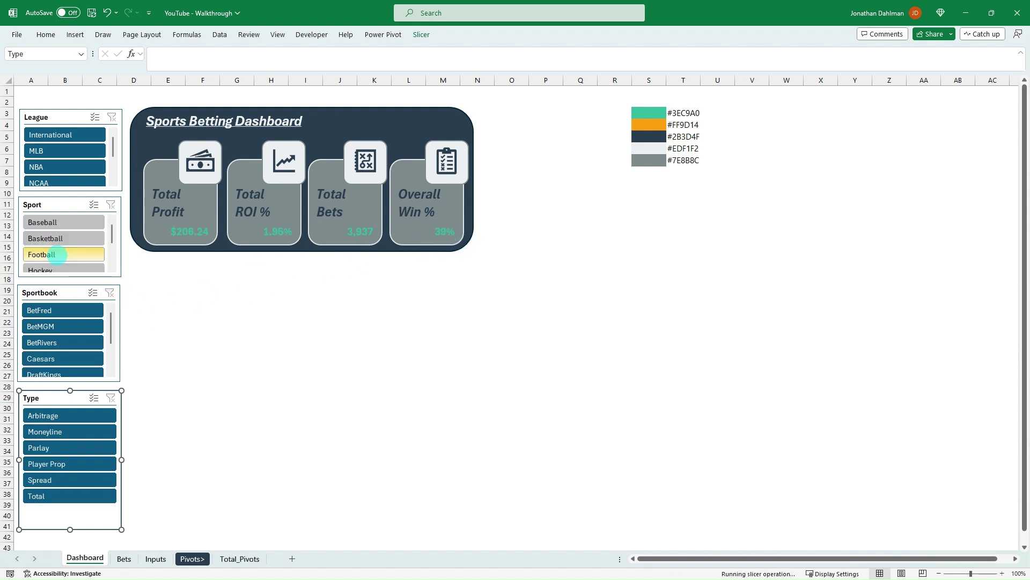
{"action": "left_click", "coordinate": [110, 204]}
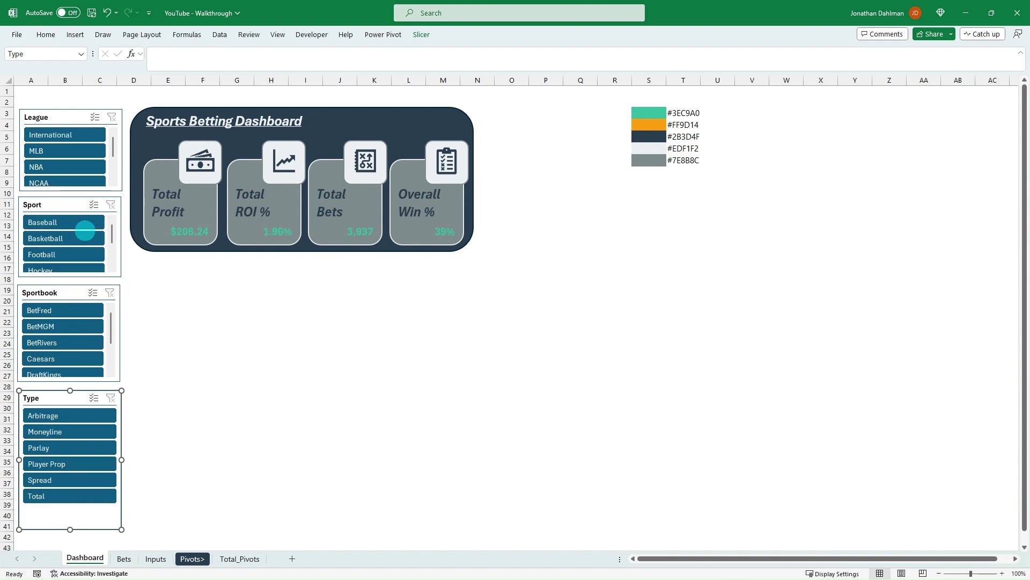
{"action": "left_click", "coordinate": [98, 222]}
{"action": "left_click", "coordinate": [110, 205]}
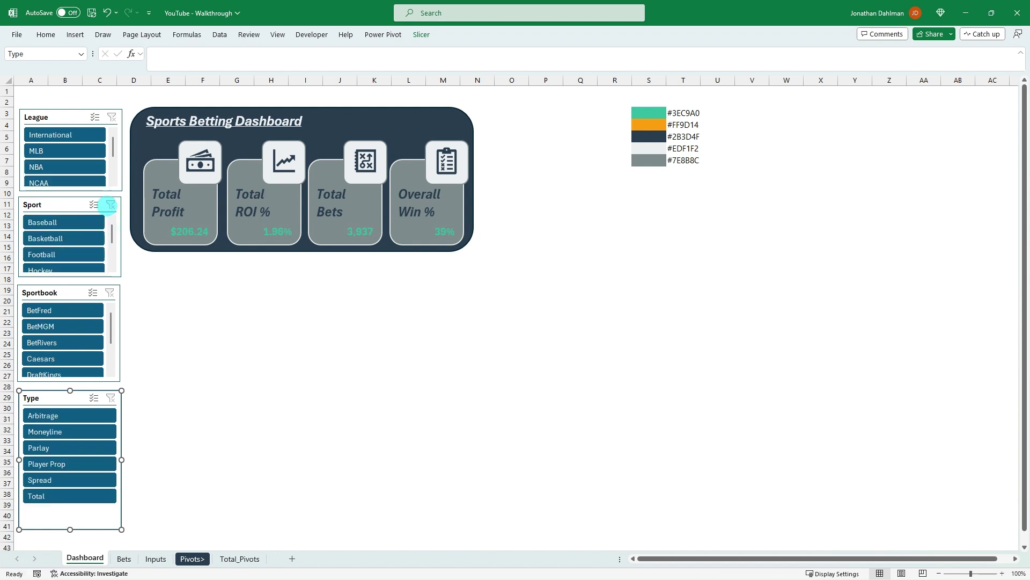
Select the League, Sport, Sportbook and Type slicers together and distribute them vertically
{"action": "left_click", "coordinate": [64, 110]}
{"action": "left_click", "coordinate": [71, 278], "text": "ctrl"}
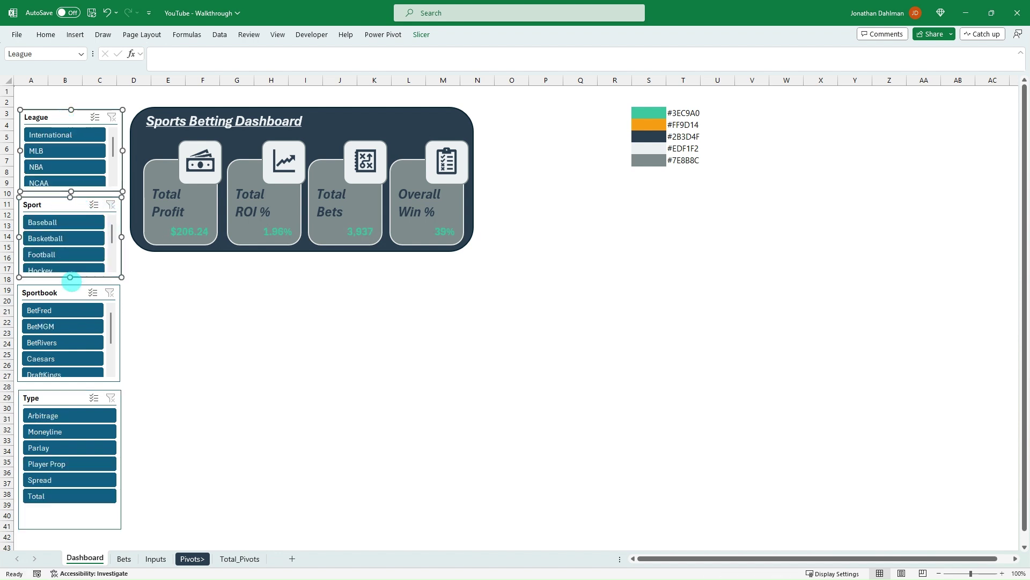
{"action": "left_click", "coordinate": [53, 290], "text": "ctrl"}
{"action": "left_click", "coordinate": [51, 396], "text": "ctrl"}
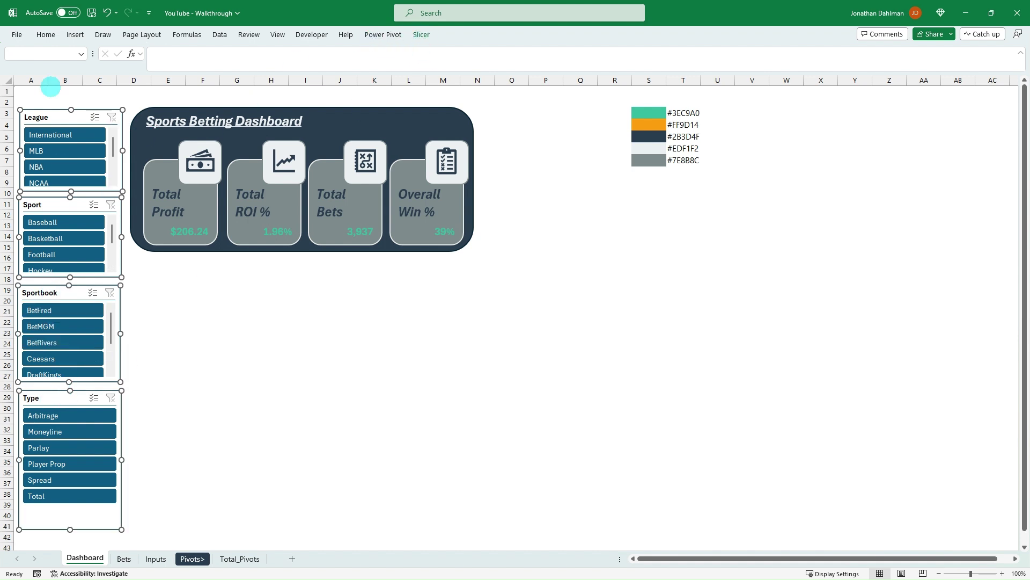
{"action": "left_click", "coordinate": [58, 35]}
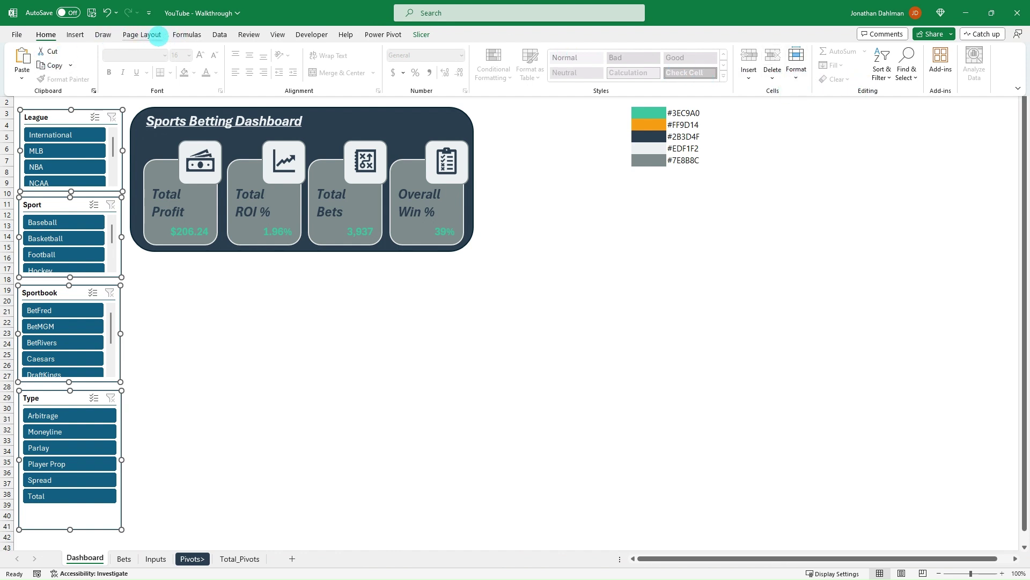
{"action": "left_click", "coordinate": [142, 34]}
{"action": "left_click", "coordinate": [561, 63]}
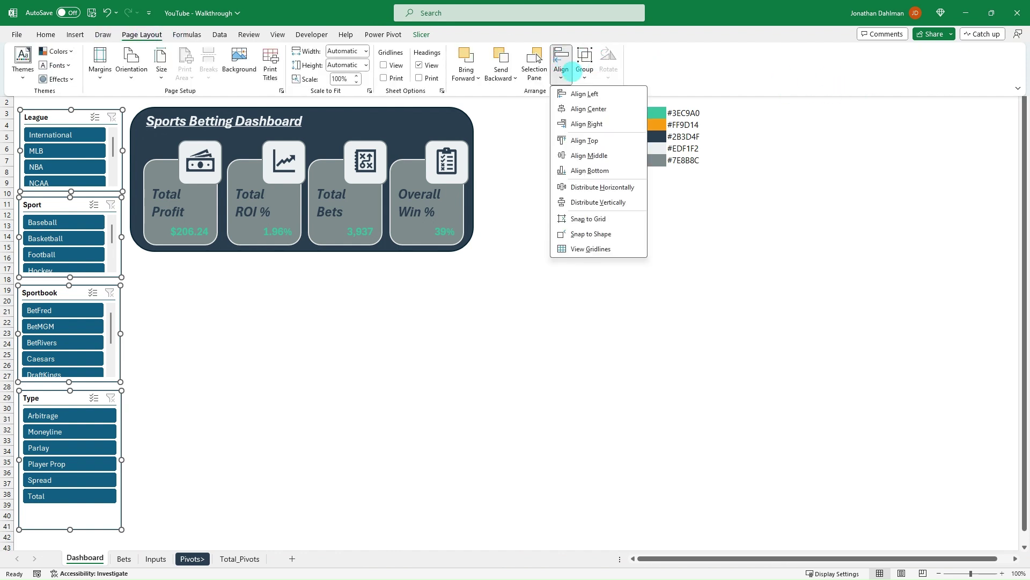
{"action": "left_click", "coordinate": [620, 202]}
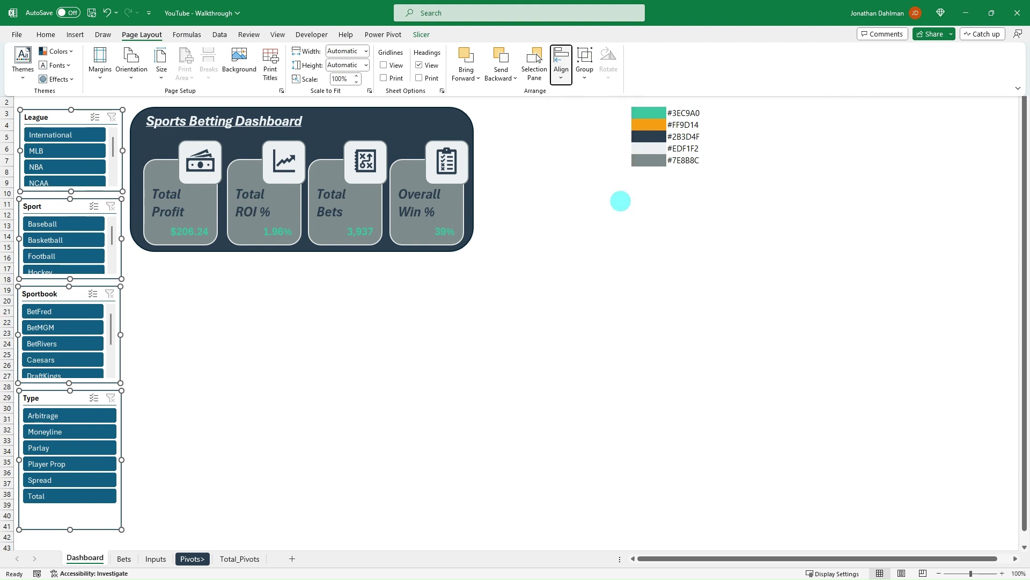
Align the four selected slicers to their left edges, then deselect them
{"action": "left_click", "coordinate": [560, 63]}
{"action": "left_click", "coordinate": [589, 93]}
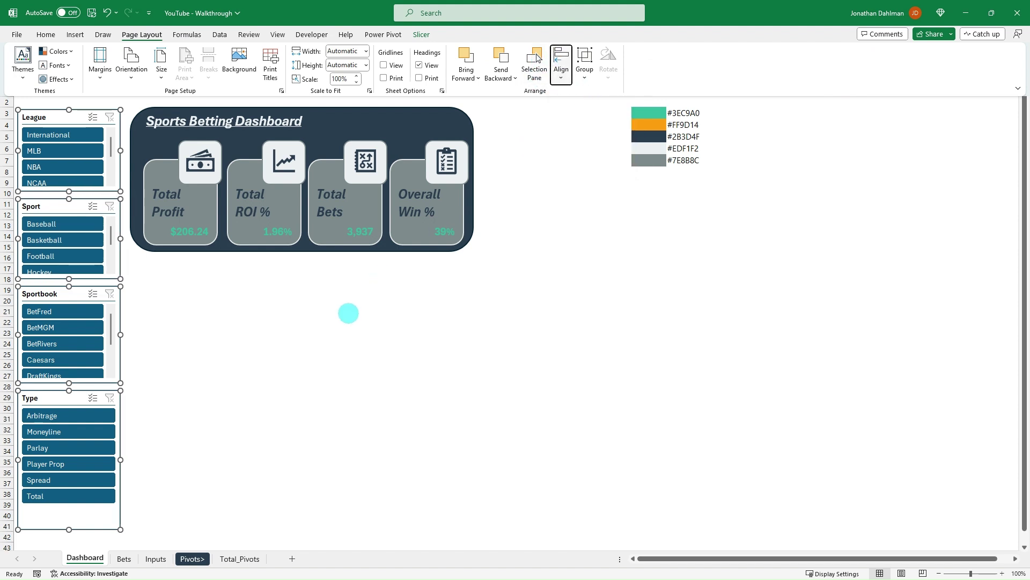
{"action": "left_click", "coordinate": [172, 303]}
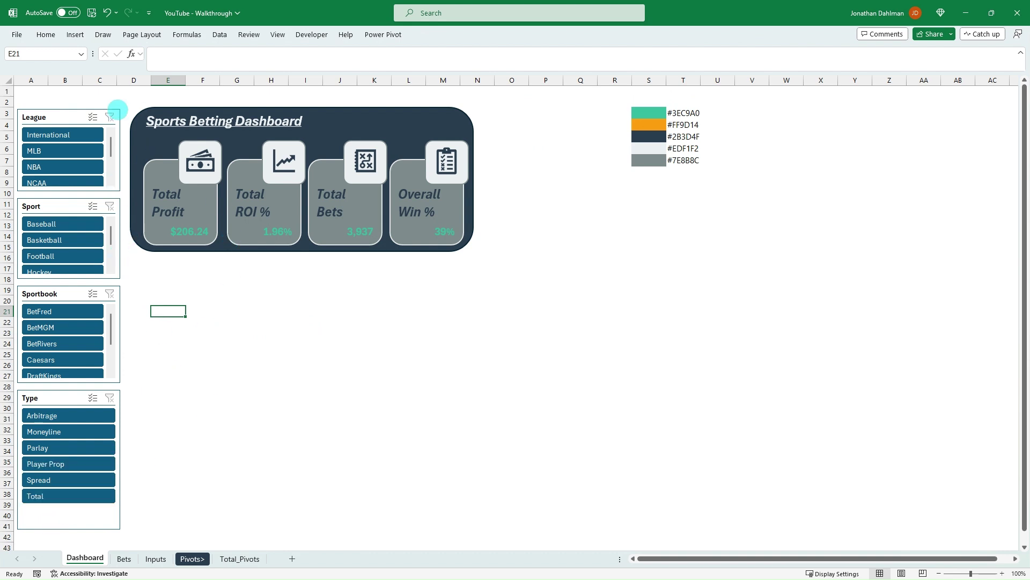
Test the League slicer with International and the Sport slicer with Basketball, clearing each filter after its test
{"action": "left_click", "coordinate": [94, 137]}
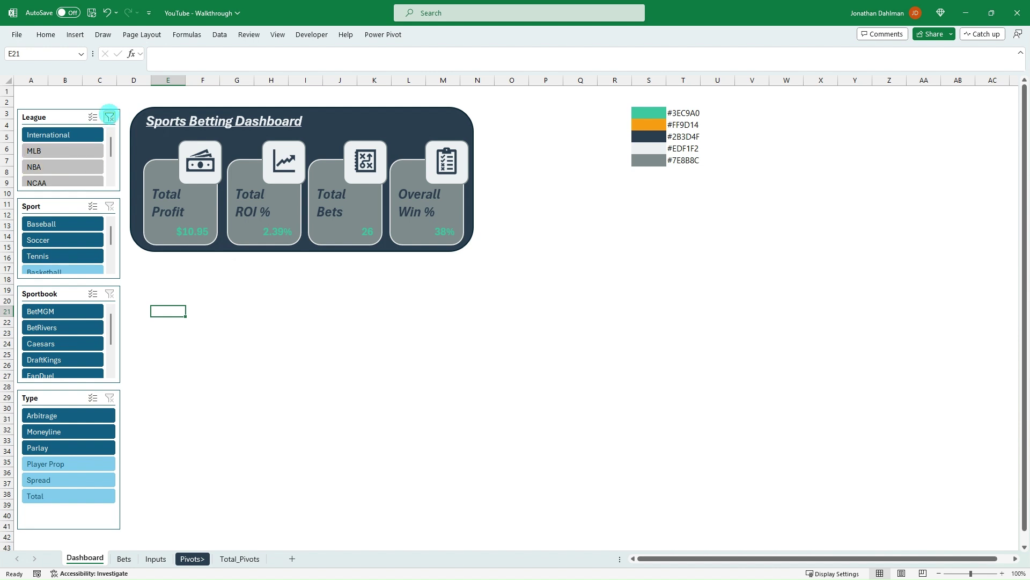
{"action": "left_click", "coordinate": [109, 116]}
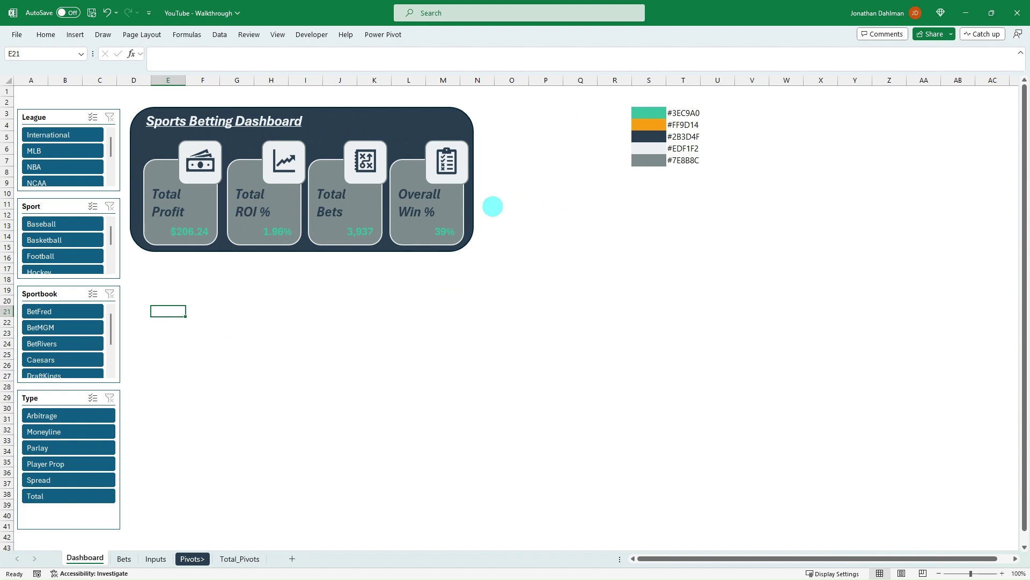
{"action": "left_click", "coordinate": [51, 237]}
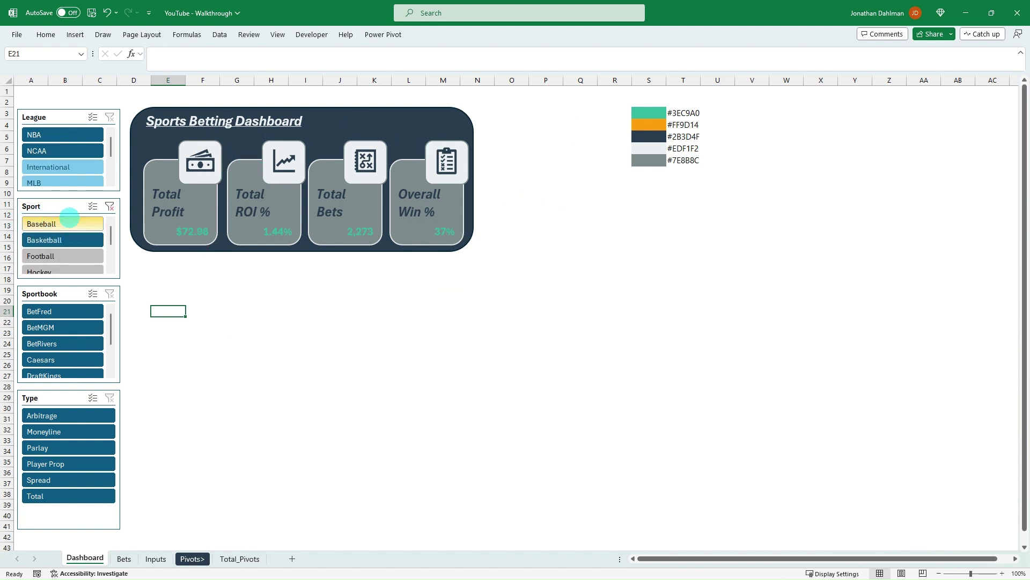
{"action": "left_click", "coordinate": [109, 206]}
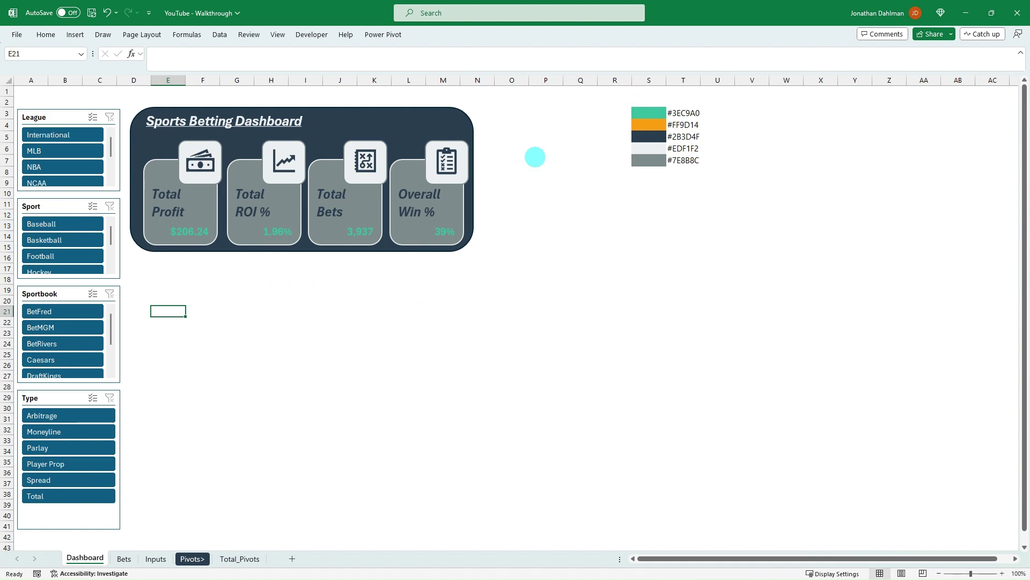
Switch to the finished Sports Betting Tracker Dashboard workbook, maximize its window and deselect the Year(s) slicer to view the reference layout
{"action": "key", "text": "alt+Tab"}
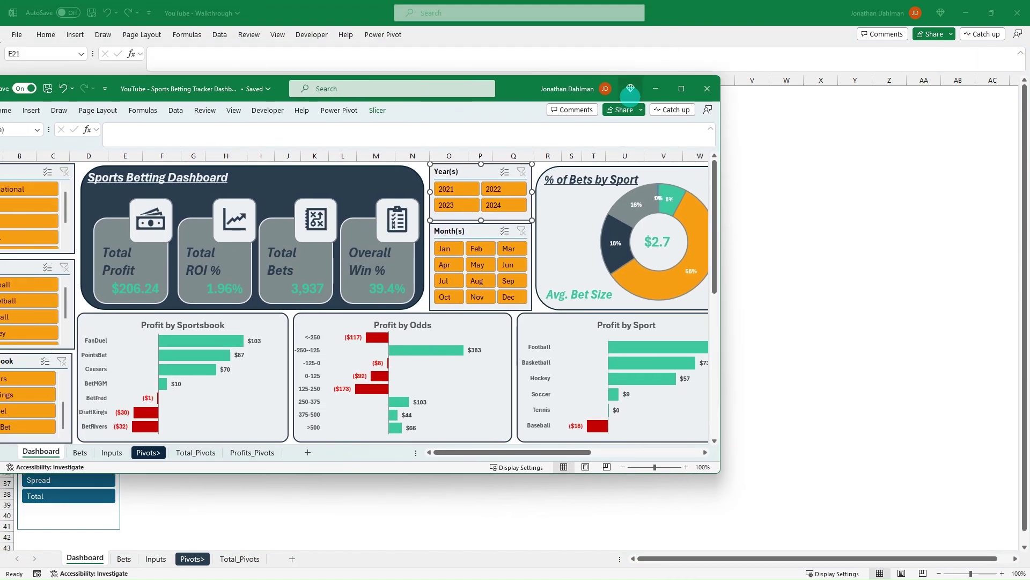
{"action": "left_click", "coordinate": [681, 89]}
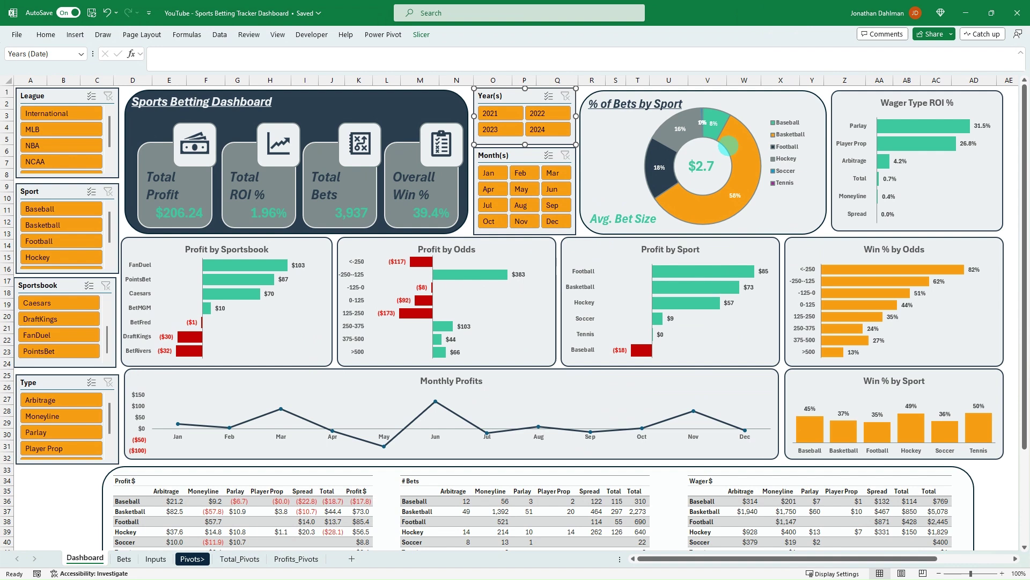
{"action": "left_click", "coordinate": [51, 505]}
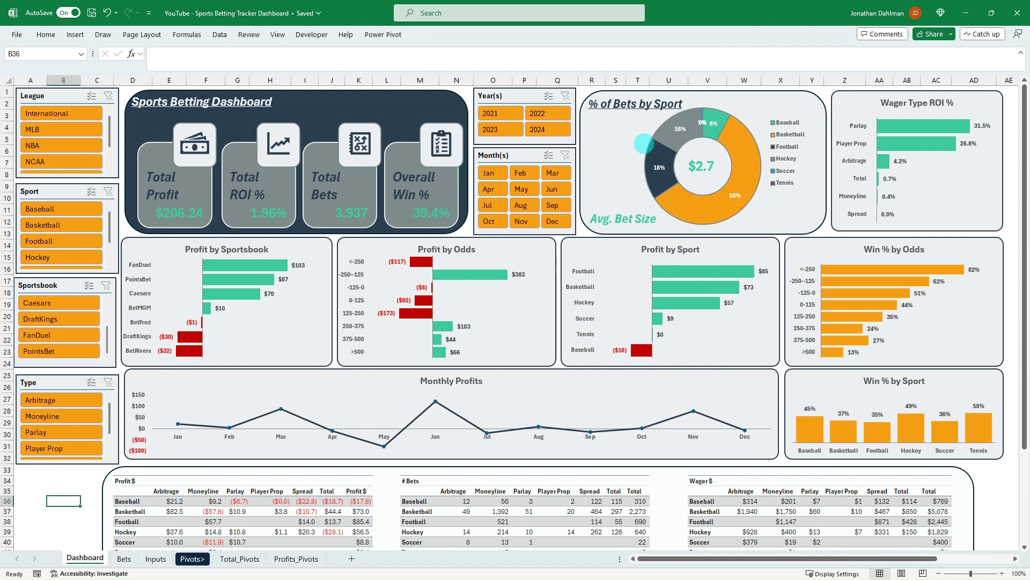